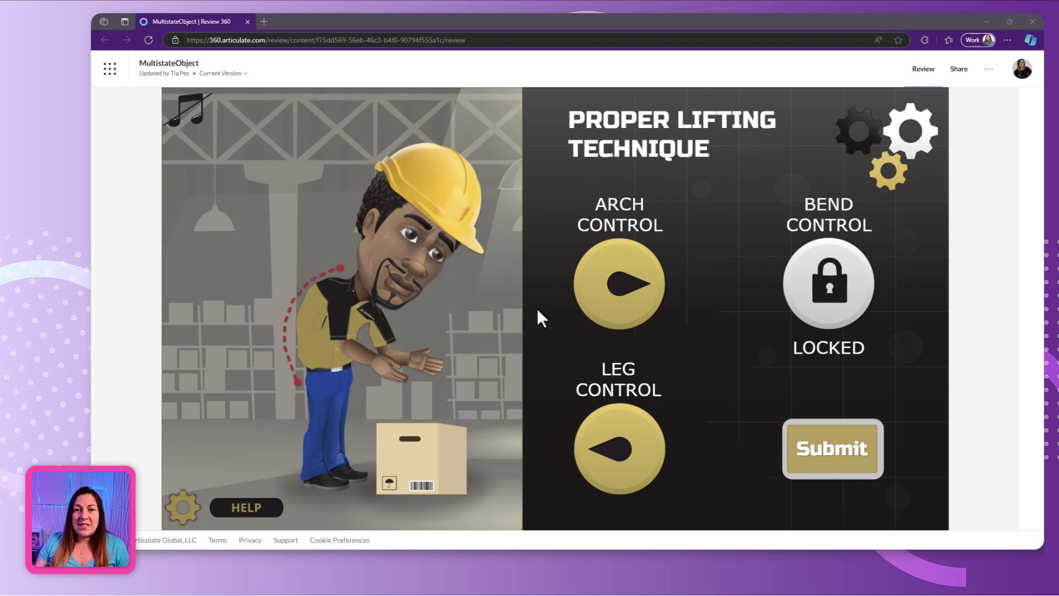
Try the lifting interaction's dials: straighten the back with Arch Control, bend the knees with Leg Control, and lean the torso with Bend Control.
{"action": "left_click", "coordinate": [645, 286]}
{"action": "left_click_drag", "start_coordinate": [644, 287], "coordinate": [574, 290]}
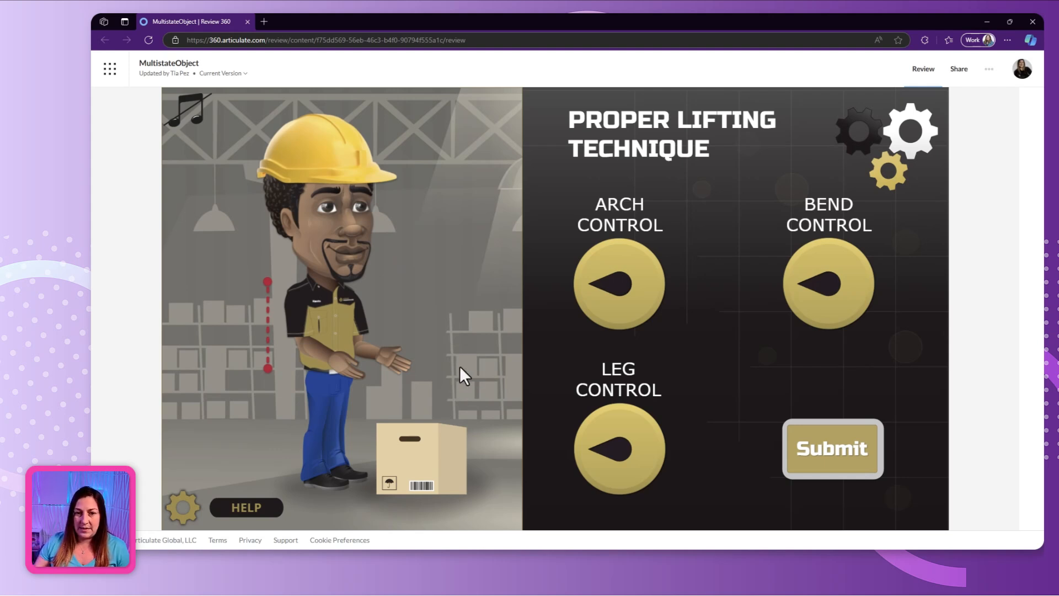
{"action": "left_click_drag", "start_coordinate": [602, 290], "coordinate": [539, 324]}
{"action": "left_click_drag", "start_coordinate": [621, 472], "coordinate": [702, 501]}
{"action": "left_click_drag", "start_coordinate": [622, 308], "coordinate": [548, 284]}
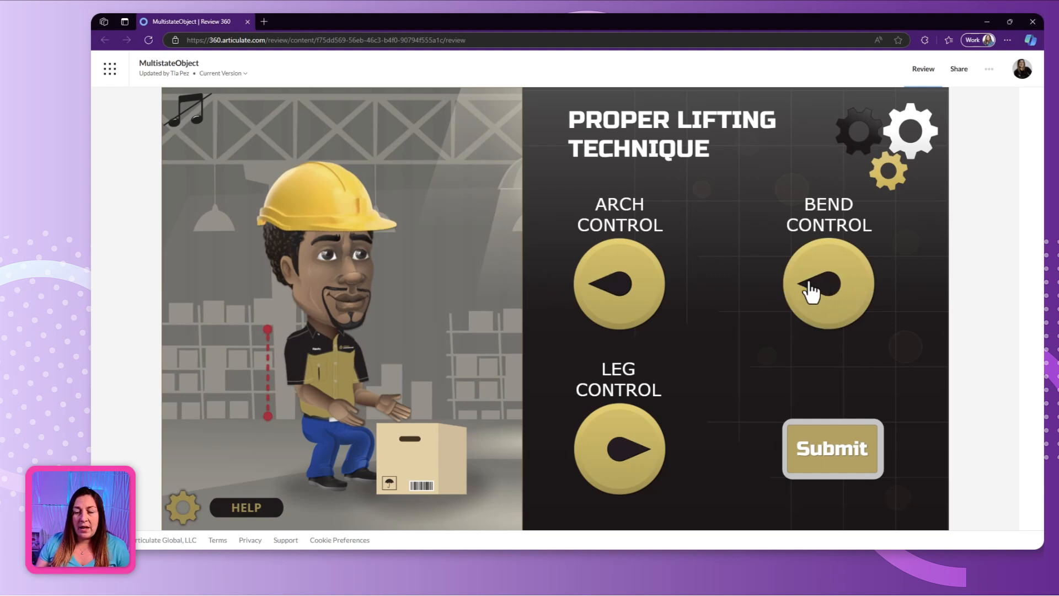
{"action": "left_click_drag", "start_coordinate": [810, 292], "coordinate": [846, 336]}
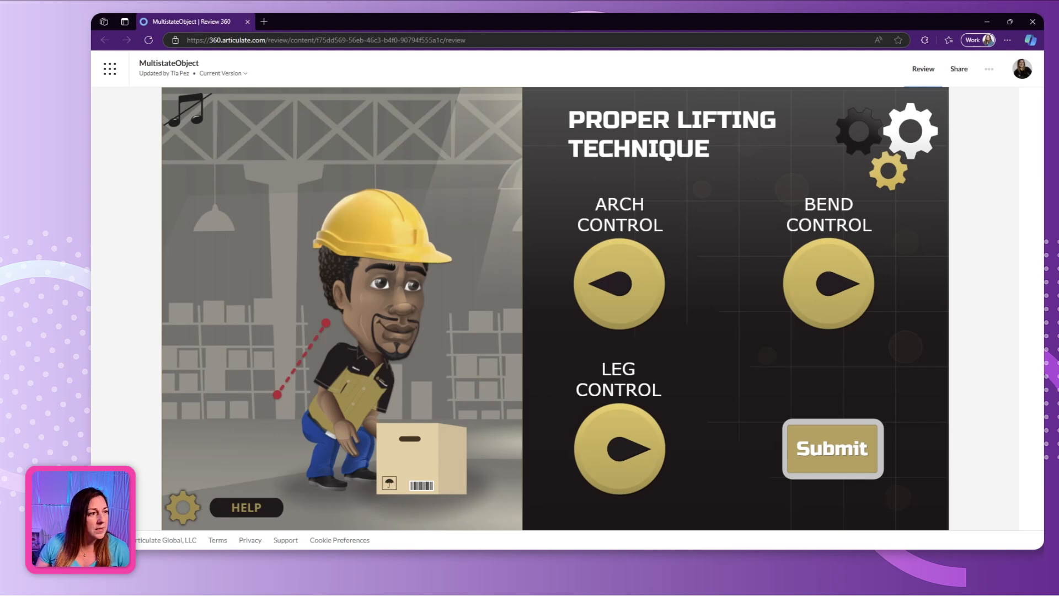
View the air squat reference photos in the proper squat article and put both browser windows away.
{"action": "left_click_drag", "start_coordinate": [0, 171], "coordinate": [529, 67]}
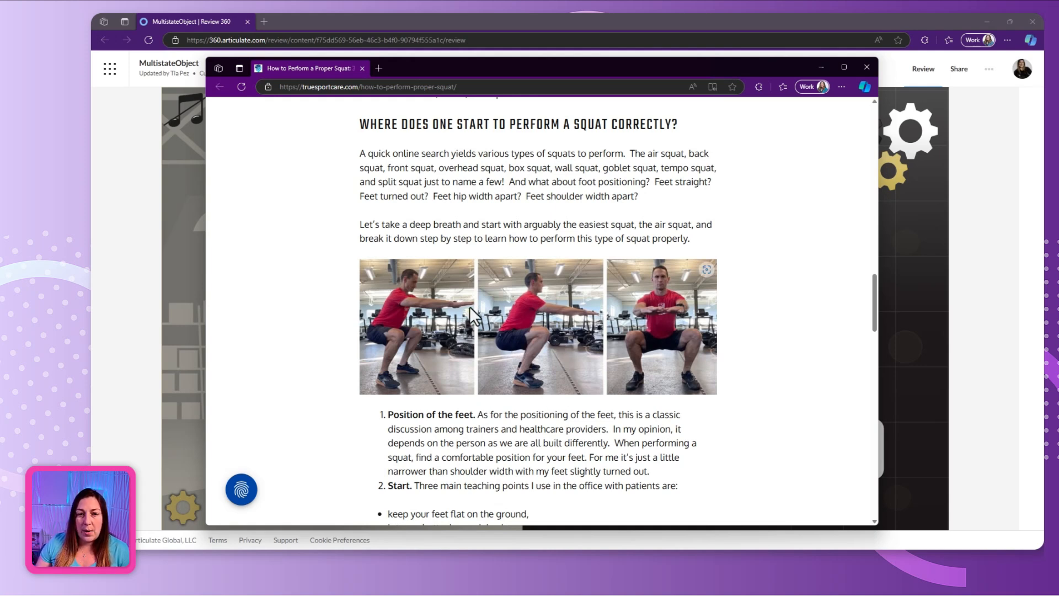
{"action": "left_click", "coordinate": [678, 54]}
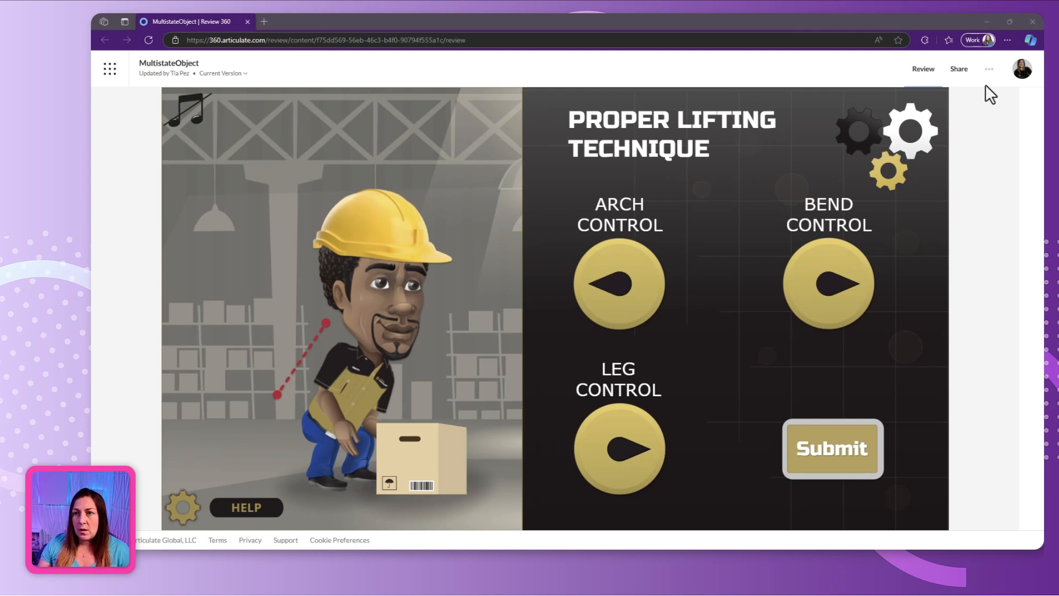
{"action": "left_click", "coordinate": [985, 25]}
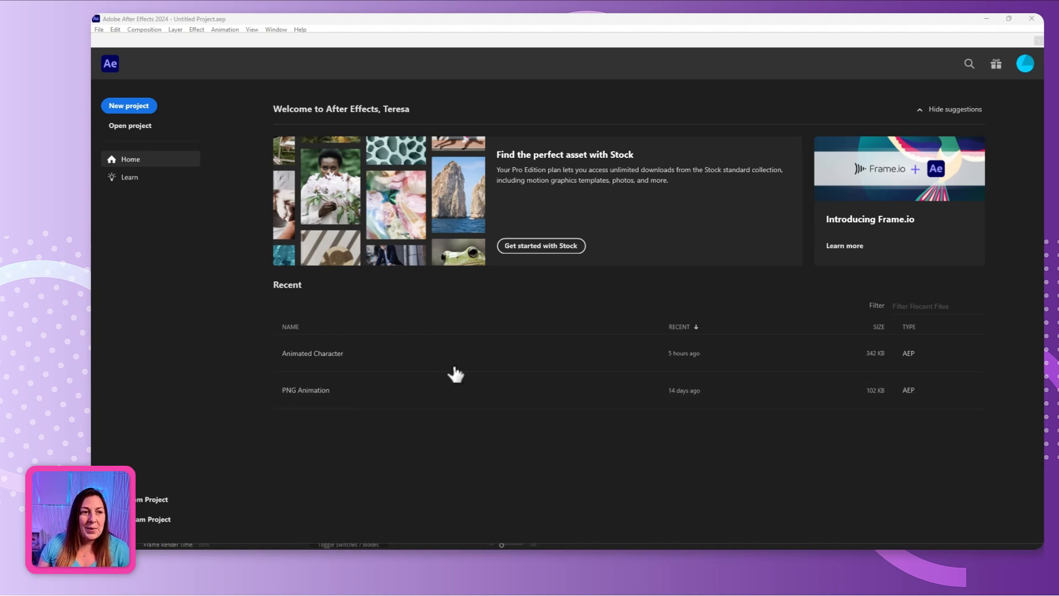
Start a new After Effects project with a 1000 × 1000 px composition, 29.97 fps and a duration of 0;00;01;00.
{"action": "left_click", "coordinate": [132, 105]}
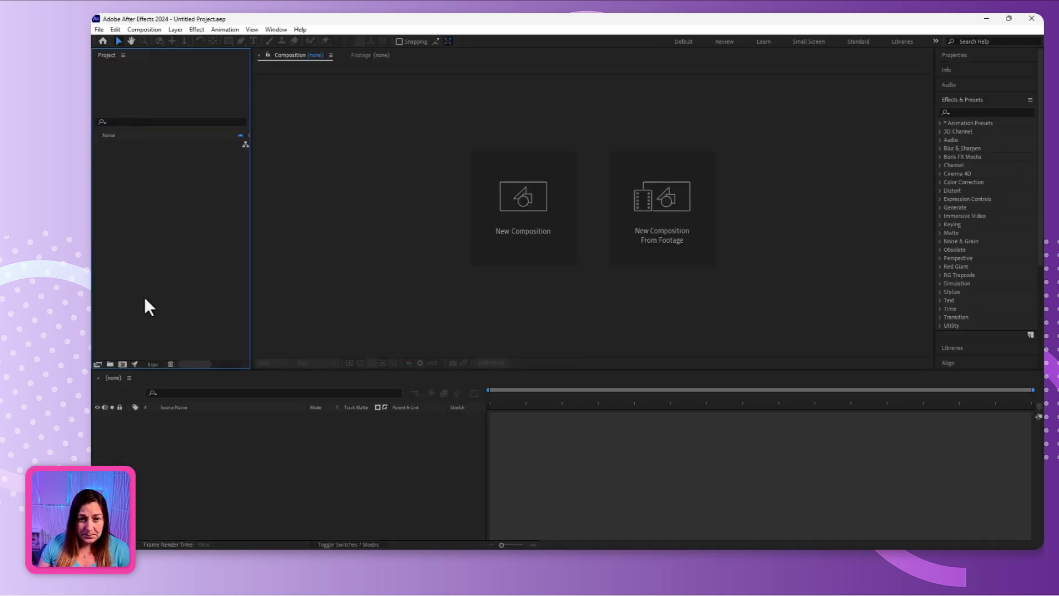
{"action": "left_click", "coordinate": [515, 225]}
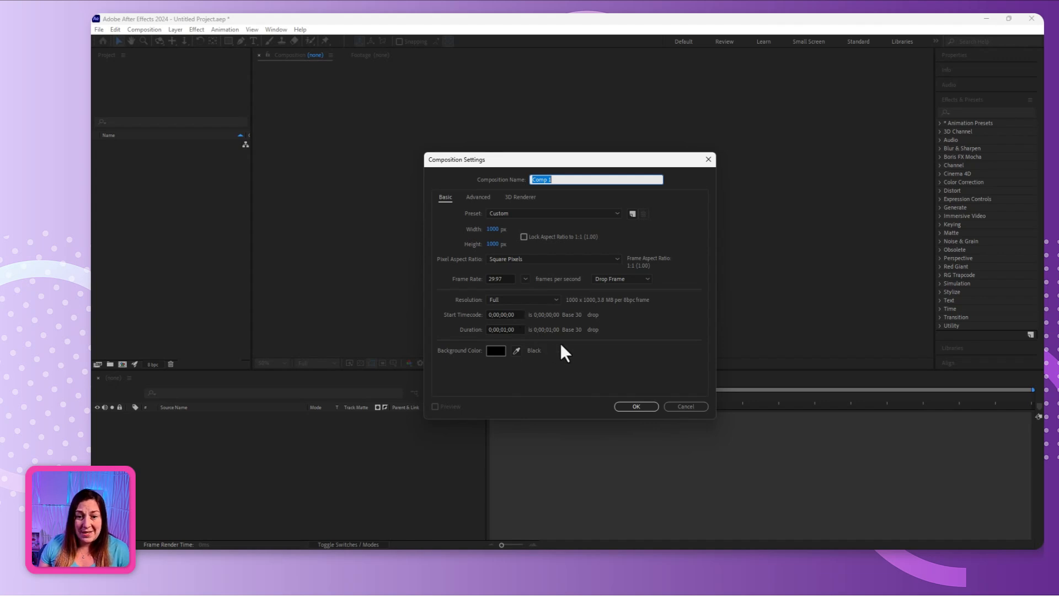
{"action": "left_click", "coordinate": [504, 331]}
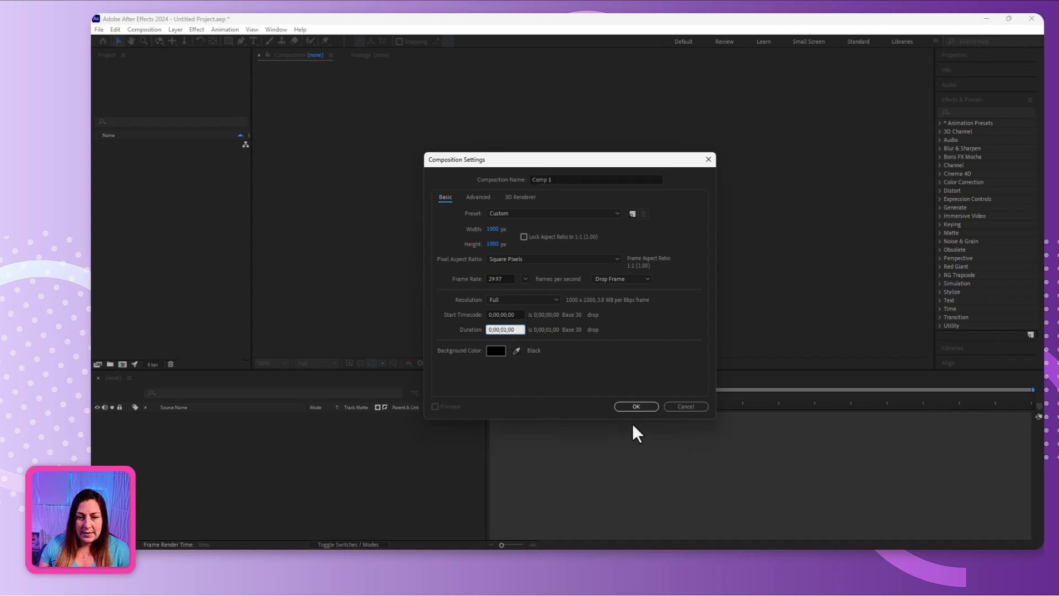
{"action": "left_click", "coordinate": [644, 409]}
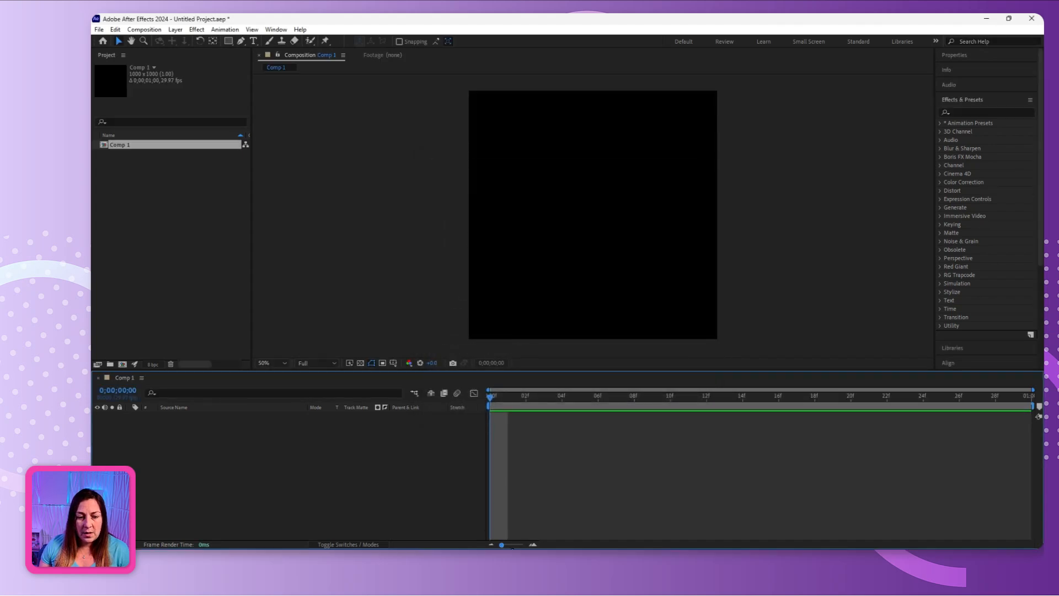
Shorten the work area of Comp 1 so that it ends at frame 09f.
{"action": "left_click_drag", "start_coordinate": [502, 546], "coordinate": [522, 545]}
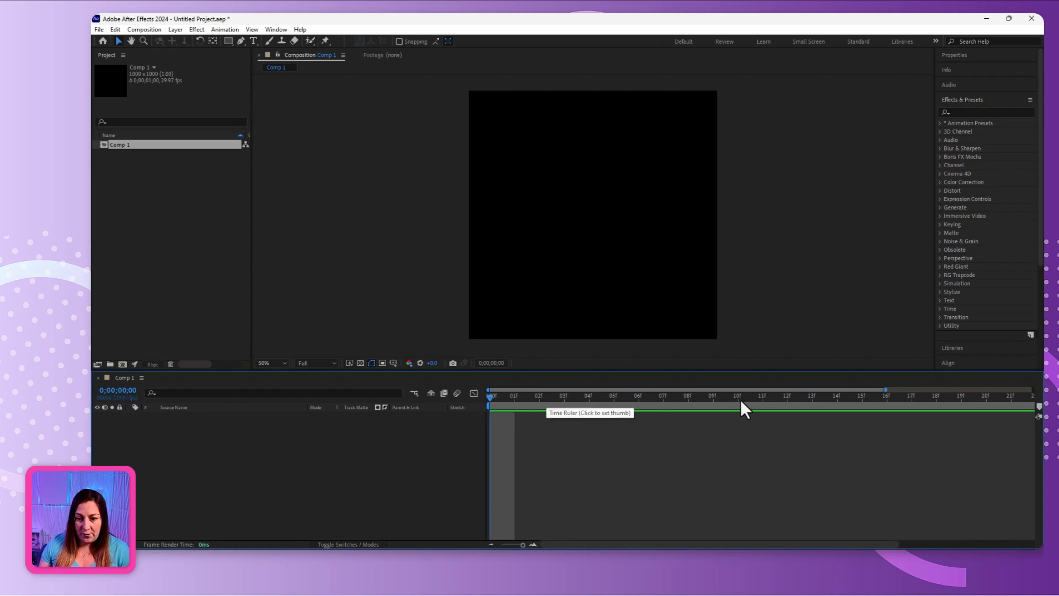
{"action": "left_click_drag", "start_coordinate": [542, 546], "coordinate": [829, 538]}
{"action": "left_click_drag", "start_coordinate": [1031, 407], "coordinate": [713, 415]}
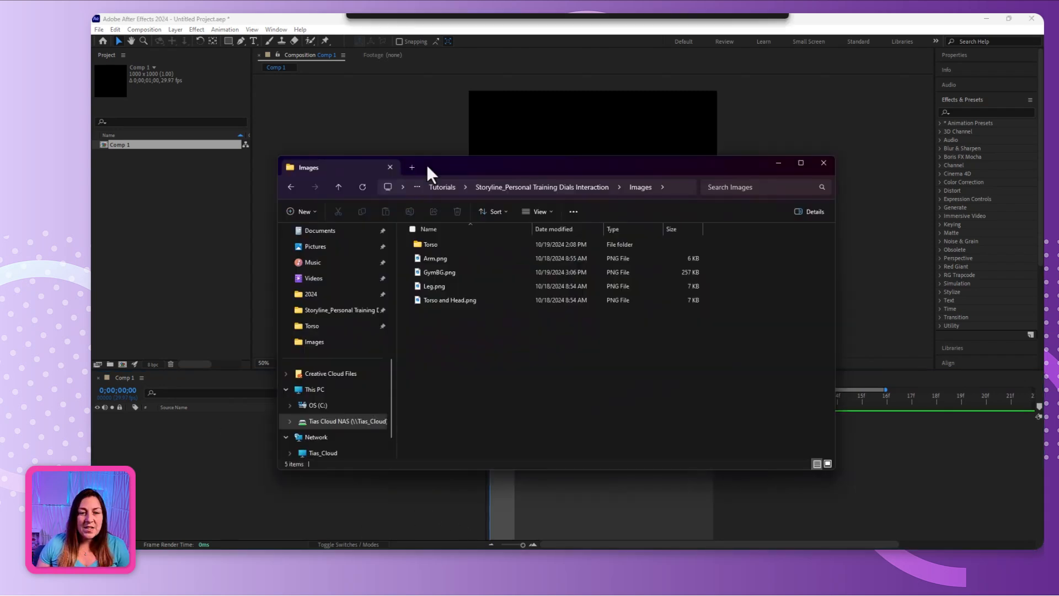
Import Arm.png, Leg.png and Torso and Head.png from the Images folder into the project.
{"action": "left_click_drag", "start_coordinate": [426, 164], "coordinate": [463, 151]}
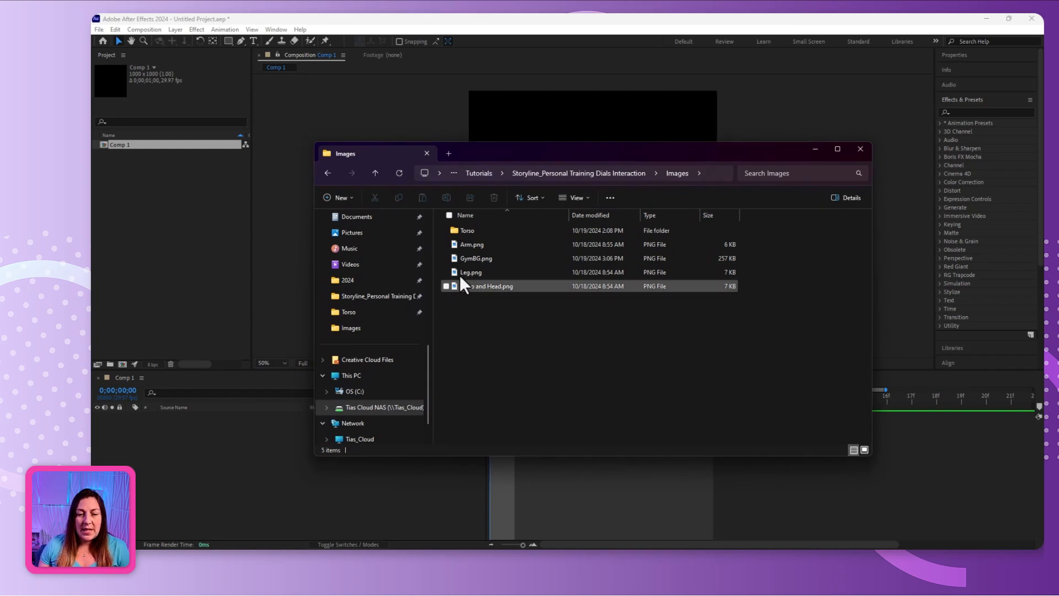
{"action": "left_click", "coordinate": [478, 245]}
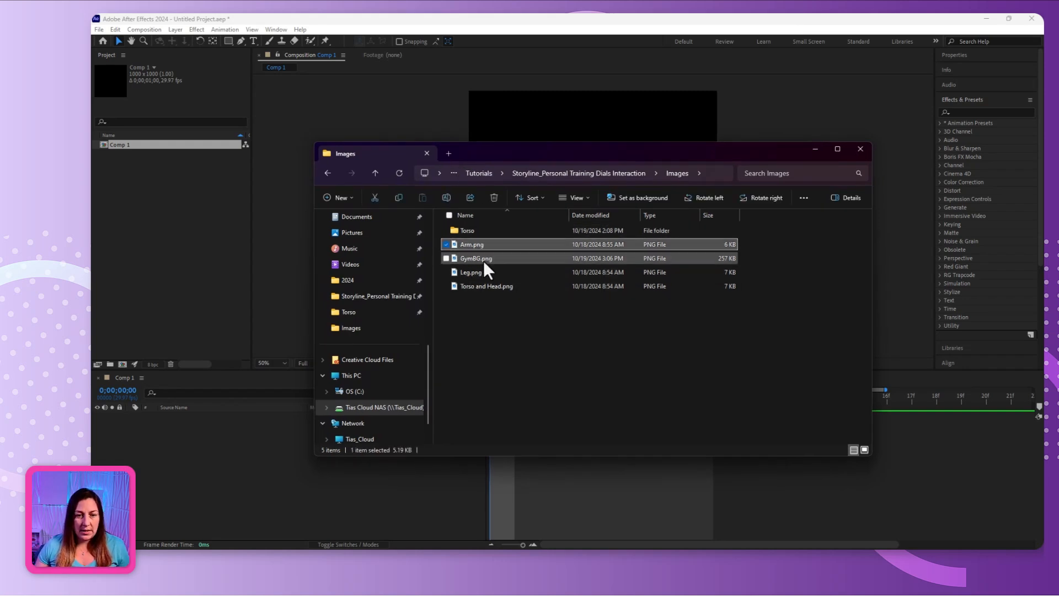
{"action": "left_click", "coordinate": [486, 272], "text": "ctrl"}
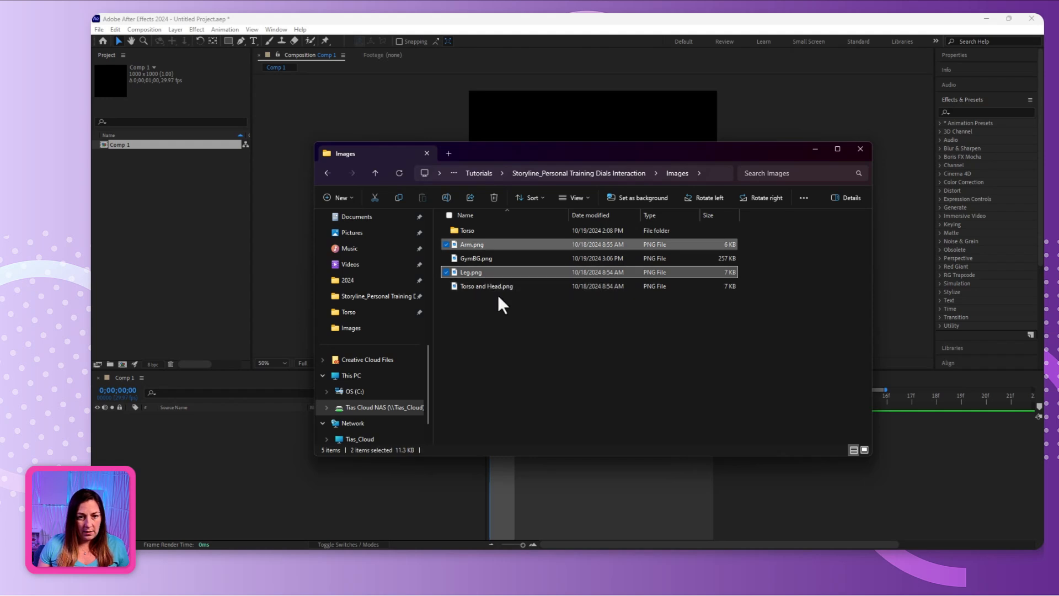
{"action": "left_click", "coordinate": [487, 288], "text": "ctrl"}
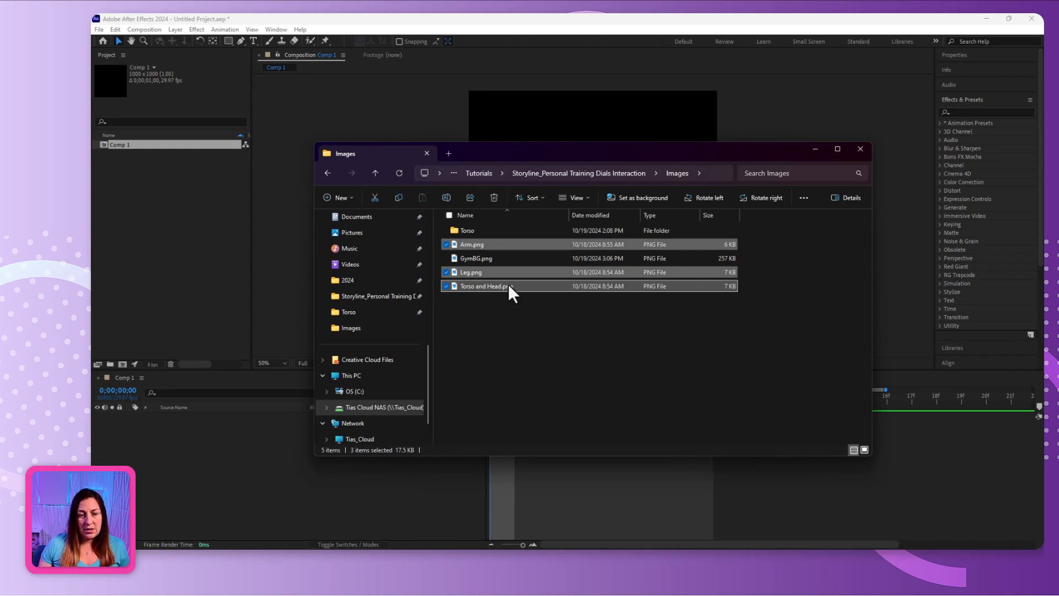
{"action": "left_click_drag", "start_coordinate": [533, 284], "coordinate": [194, 245]}
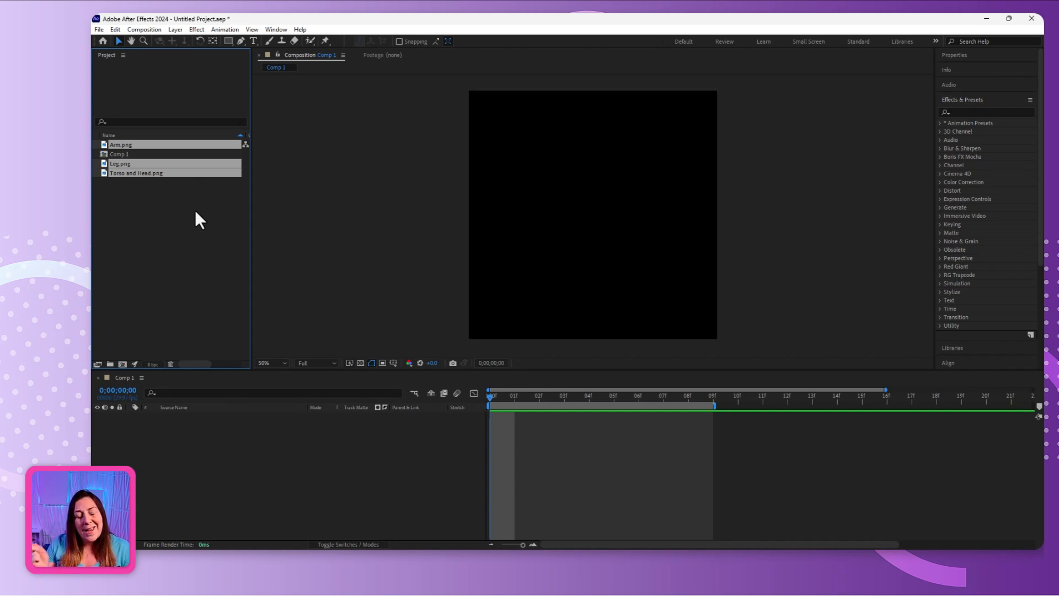
Add the three imported body part images to Comp 1 as layers and scale all of them to 50%.
{"action": "left_click_drag", "start_coordinate": [158, 169], "coordinate": [271, 487]}
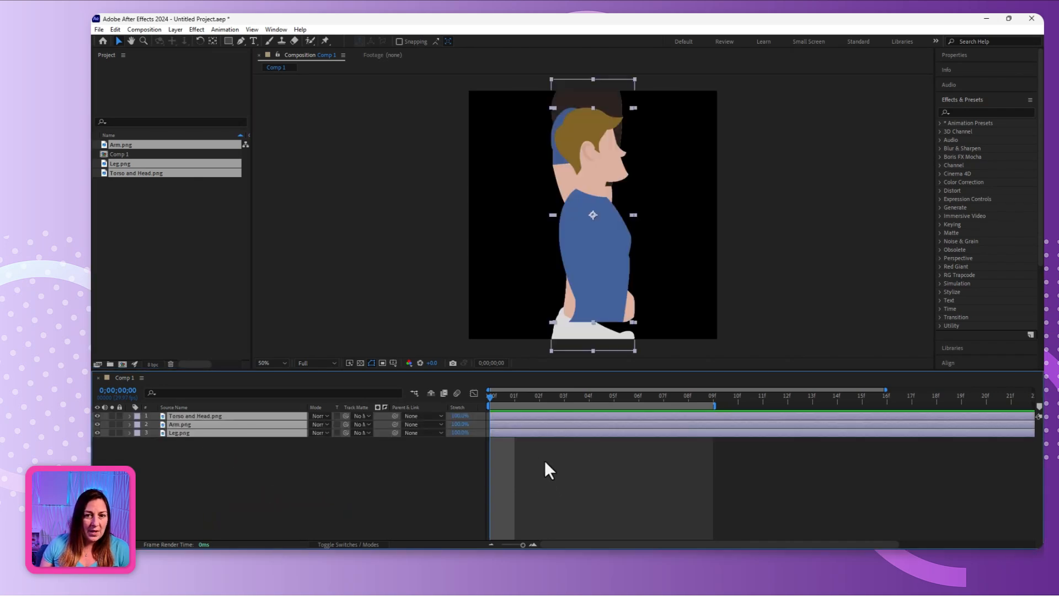
{"action": "left_click", "coordinate": [131, 417]}
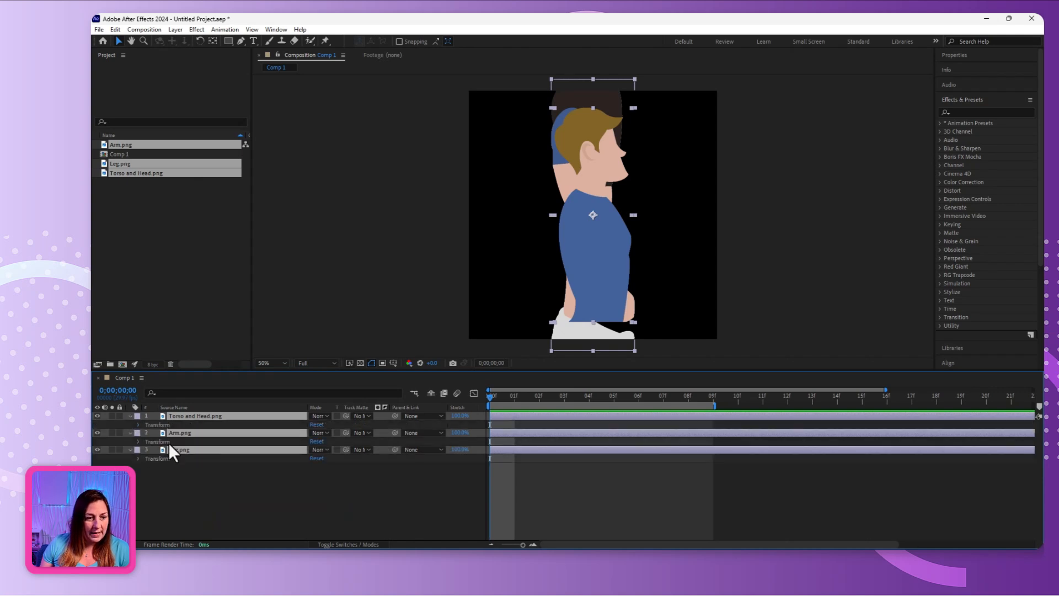
{"action": "left_click", "coordinate": [138, 425]}
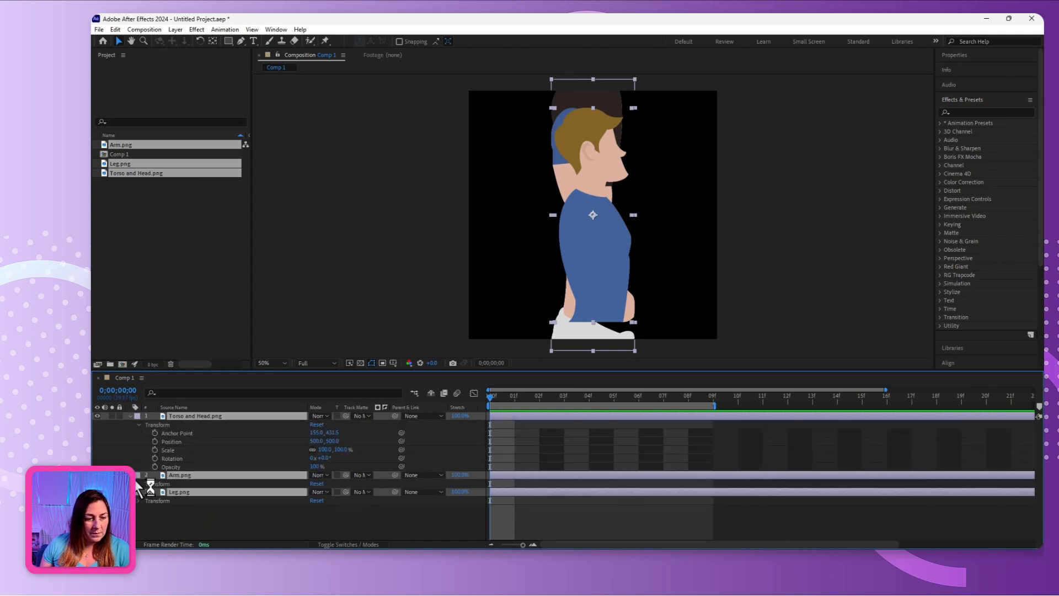
{"action": "left_click", "coordinate": [323, 450]}
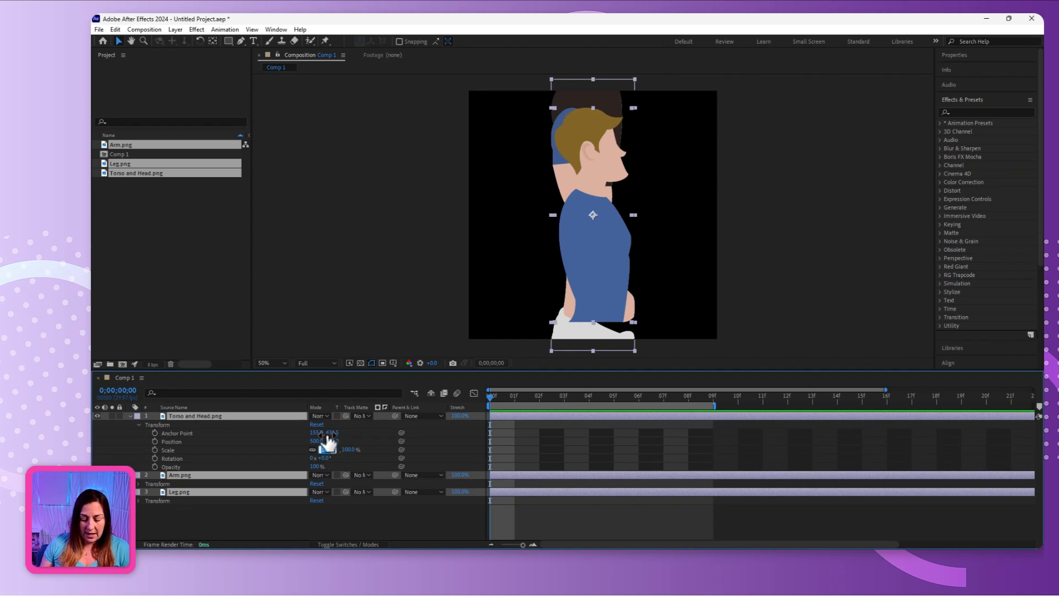
{"action": "type", "text": "50"}
{"action": "key", "text": "Return"}
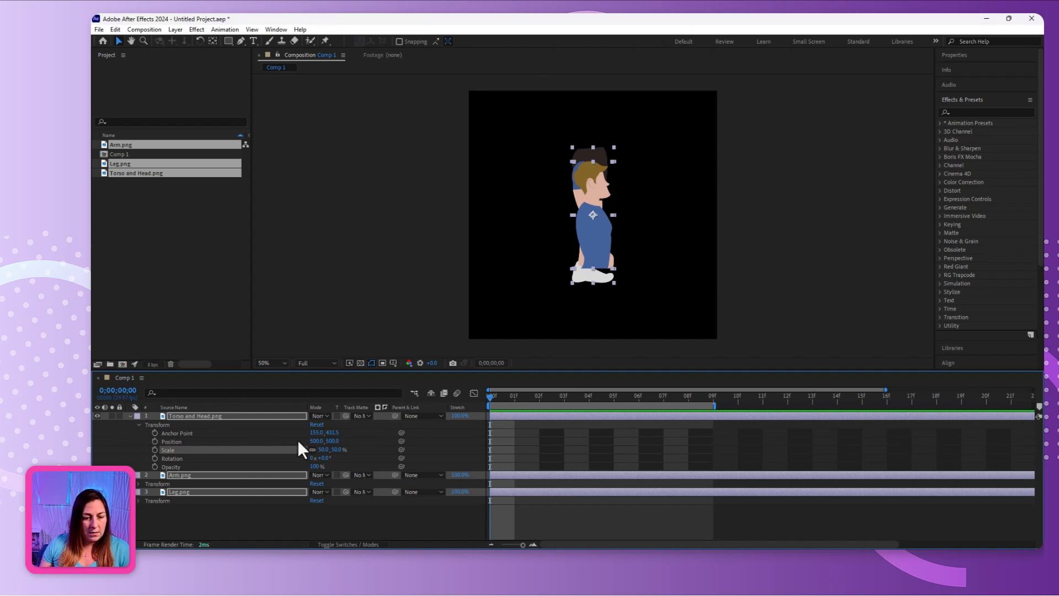
{"action": "left_click", "coordinate": [144, 518]}
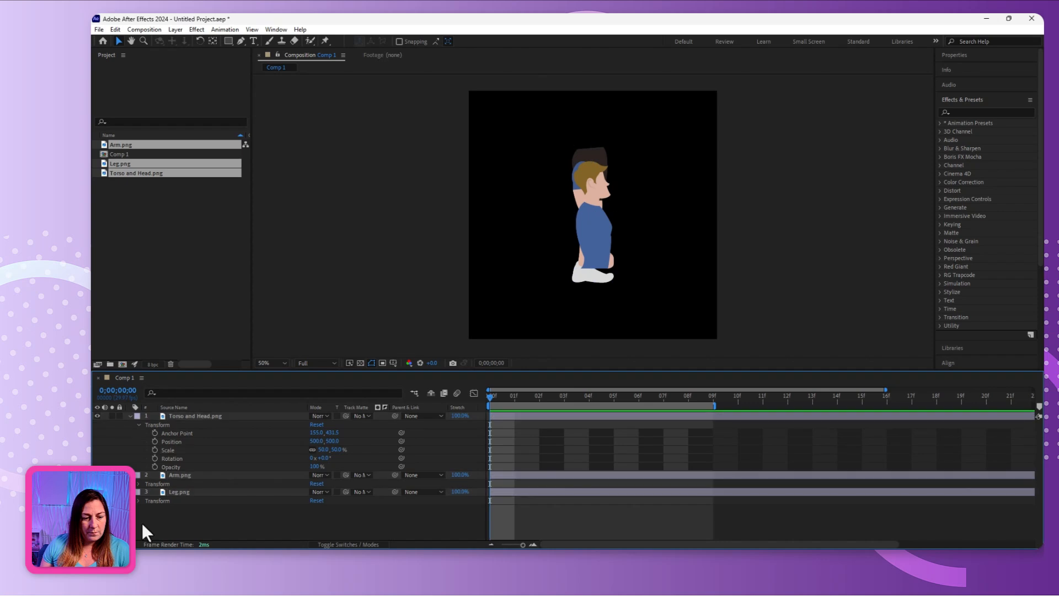
Arrange the leg at the lower edge of the composition with the torso and head directly above it, at about 352, 248.
{"action": "left_click_drag", "start_coordinate": [593, 214], "coordinate": [538, 162]}
{"action": "left_click", "coordinate": [602, 152]}
{"action": "double_click", "coordinate": [602, 152]}
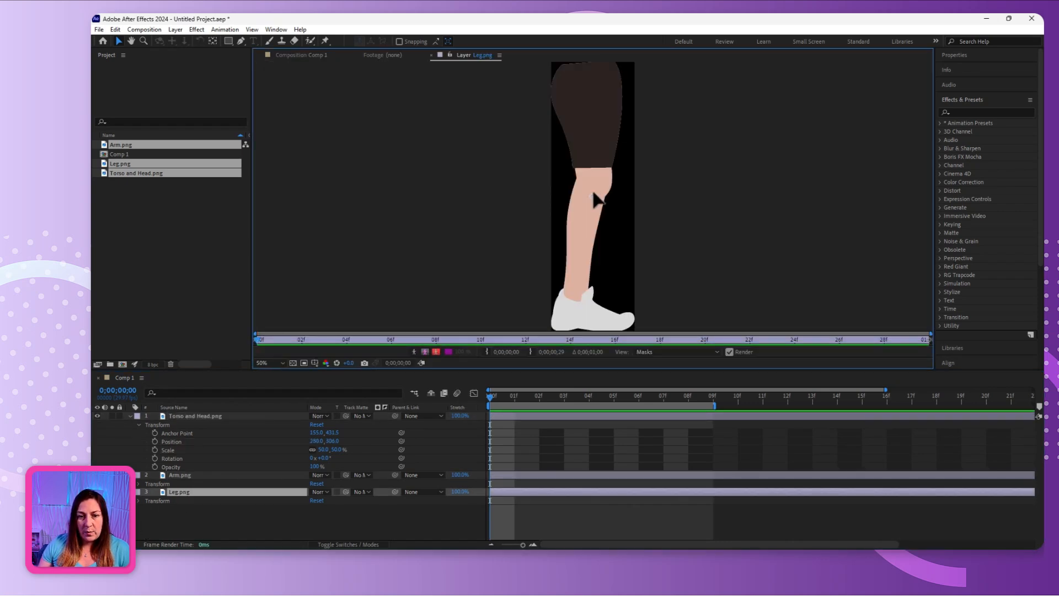
{"action": "left_click", "coordinate": [430, 54]}
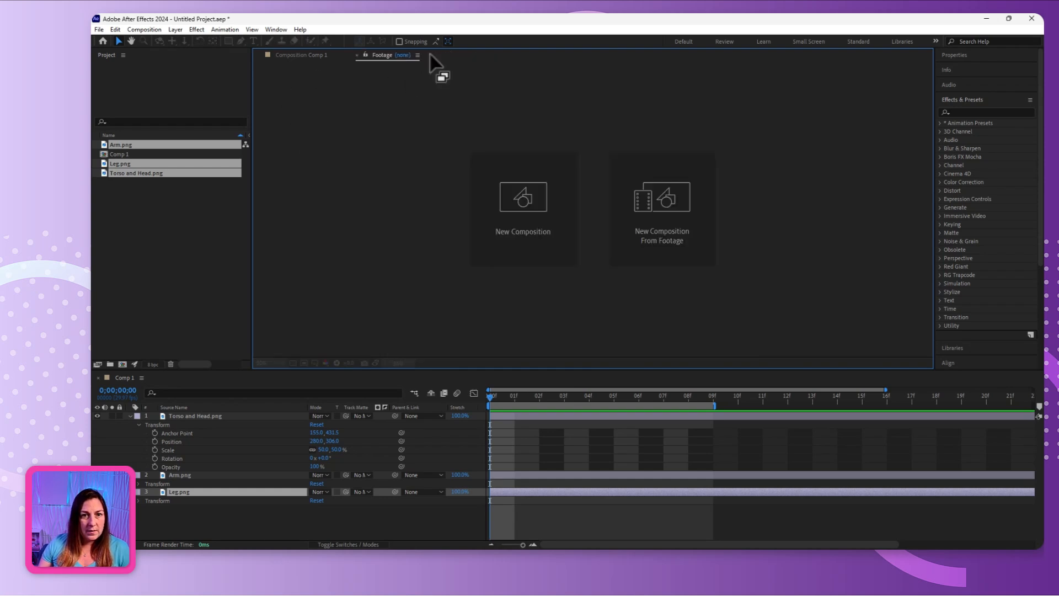
{"action": "left_click", "coordinate": [357, 55]}
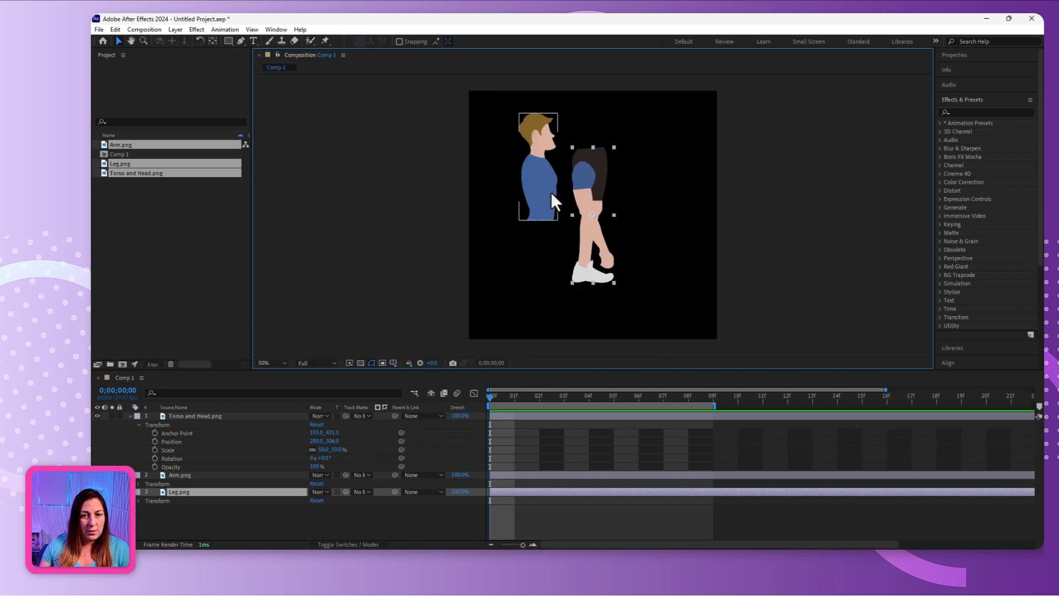
{"action": "left_click_drag", "start_coordinate": [608, 177], "coordinate": [559, 170]}
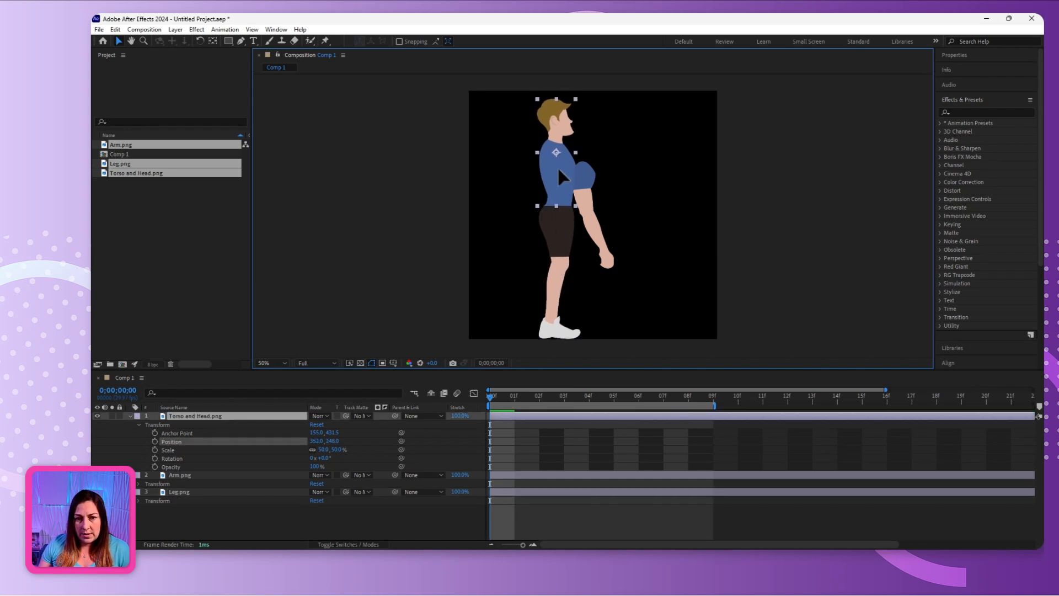
Move the Arm.png layer above the torso layer in the stacking order and place the arm at the character's shoulder.
{"action": "left_click", "coordinate": [592, 177]}
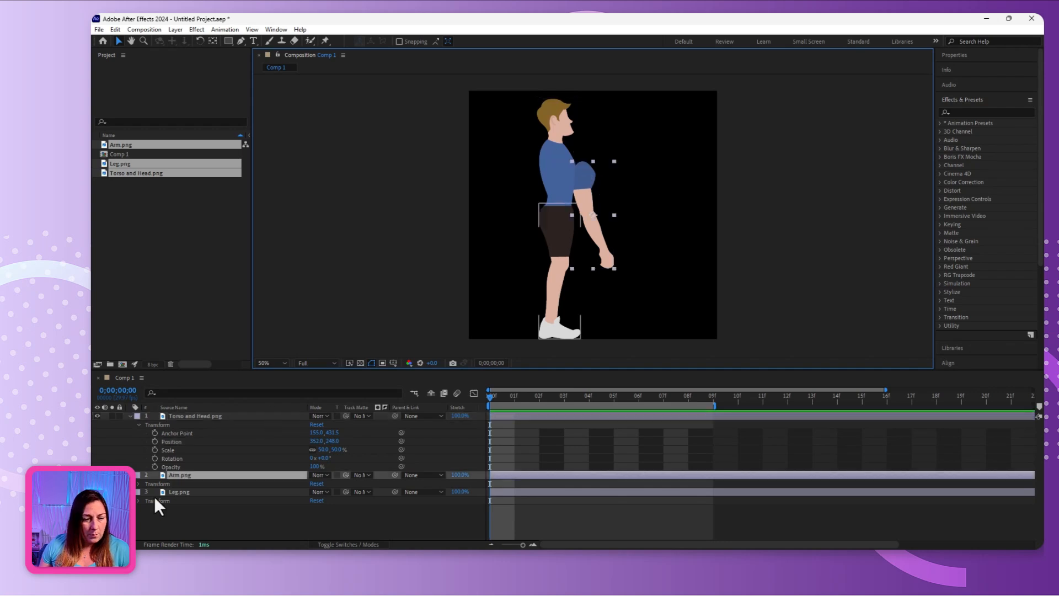
{"action": "left_click_drag", "start_coordinate": [190, 474], "coordinate": [205, 416]}
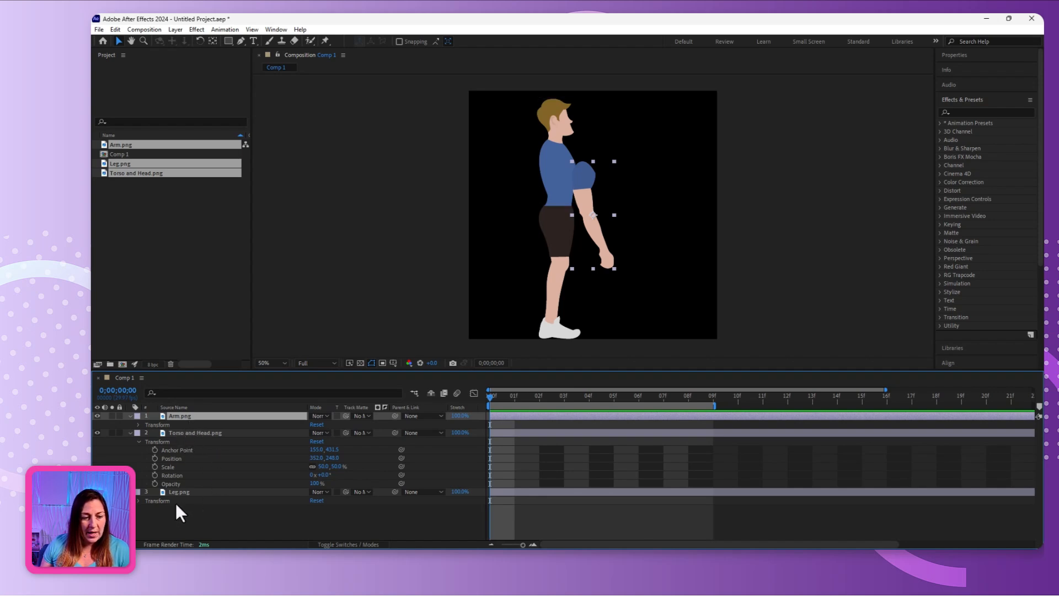
{"action": "left_click_drag", "start_coordinate": [589, 187], "coordinate": [556, 155]}
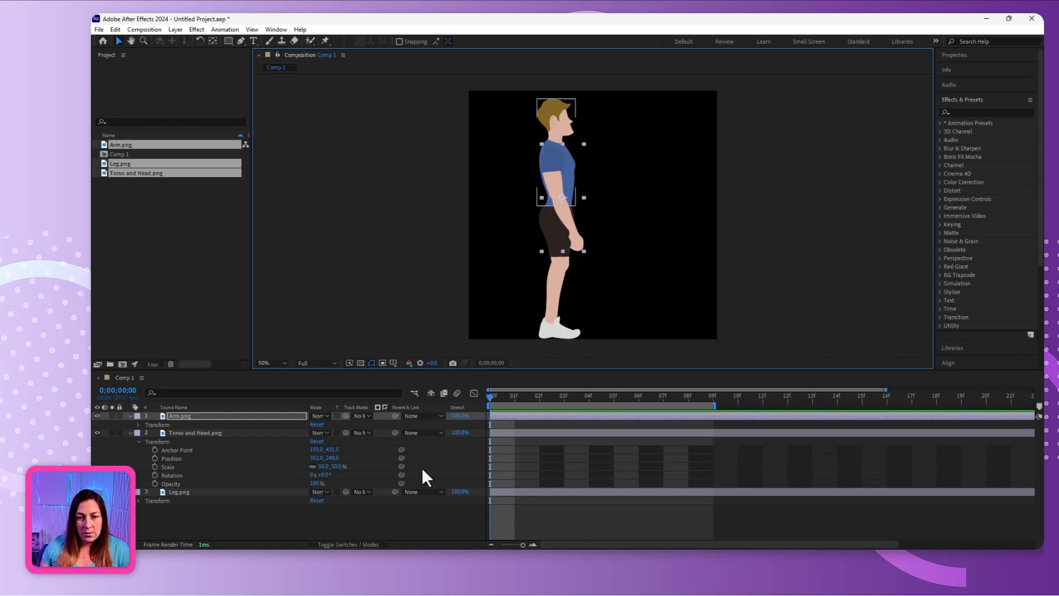
{"action": "left_click", "coordinate": [276, 516]}
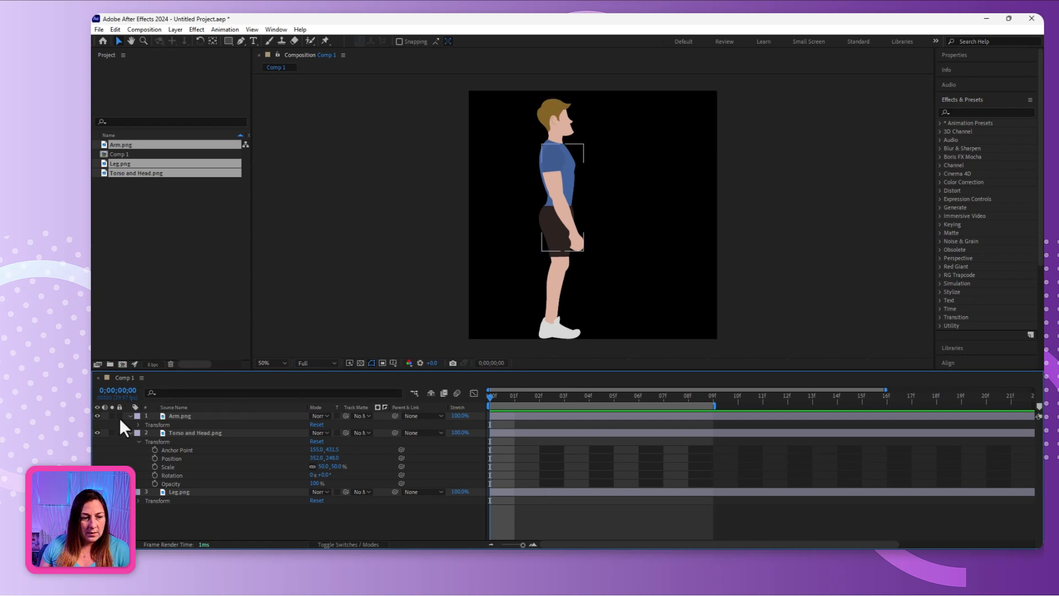
Collapse the torso layer's properties and move the Arm.png layer's anchor point to the shoulder joint.
{"action": "left_click", "coordinate": [131, 432]}
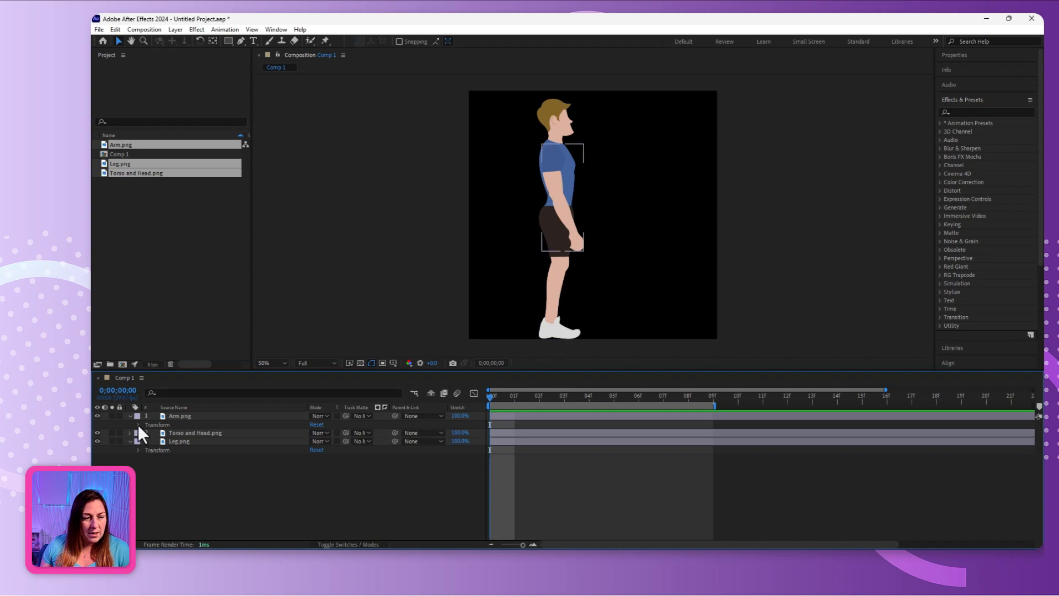
{"action": "left_click", "coordinate": [172, 416]}
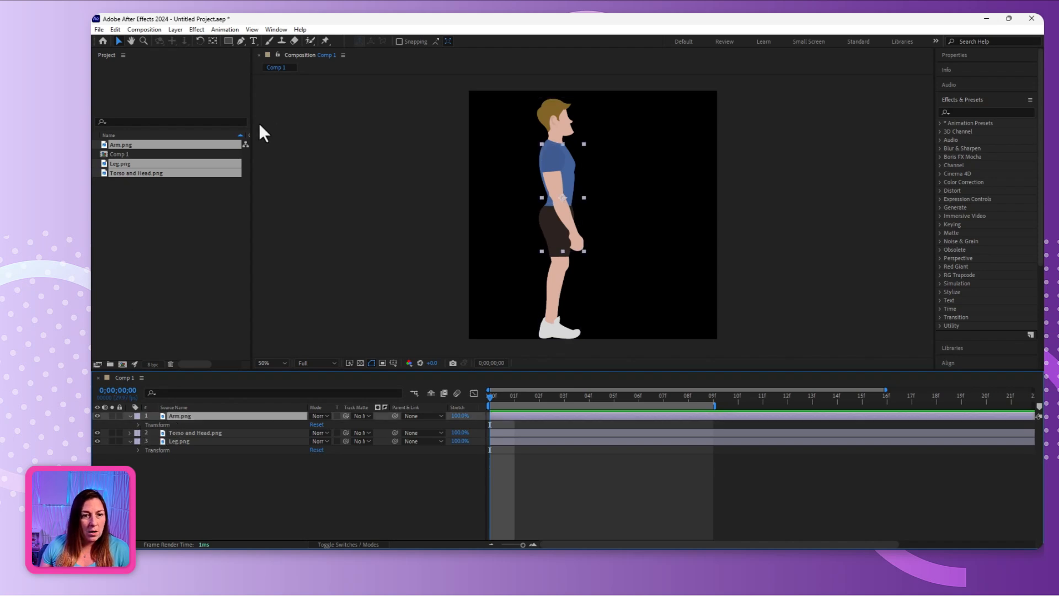
{"action": "left_click", "coordinate": [214, 41]}
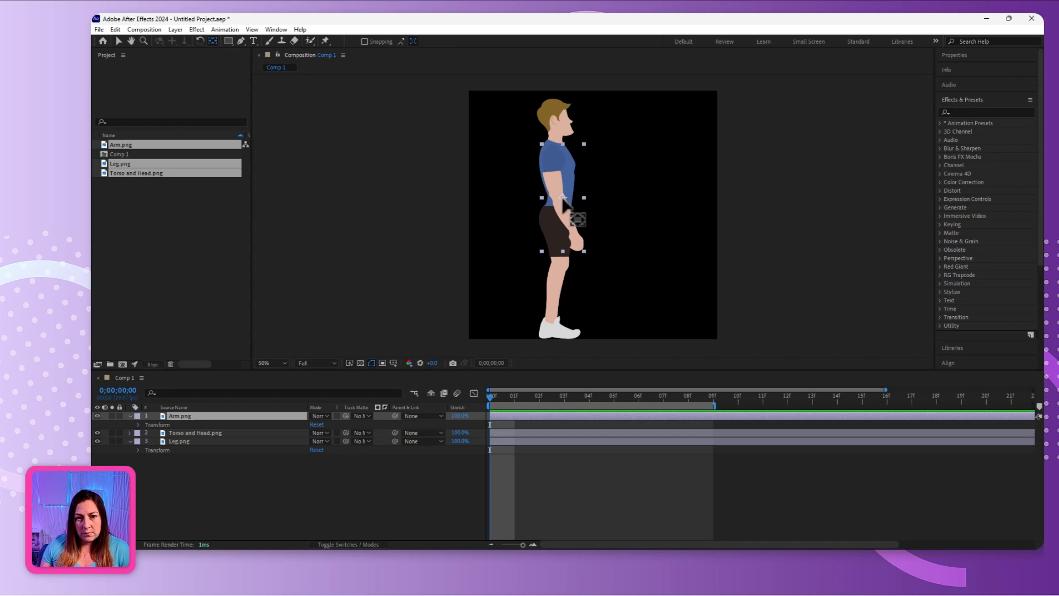
{"action": "left_click_drag", "start_coordinate": [564, 199], "coordinate": [551, 151]}
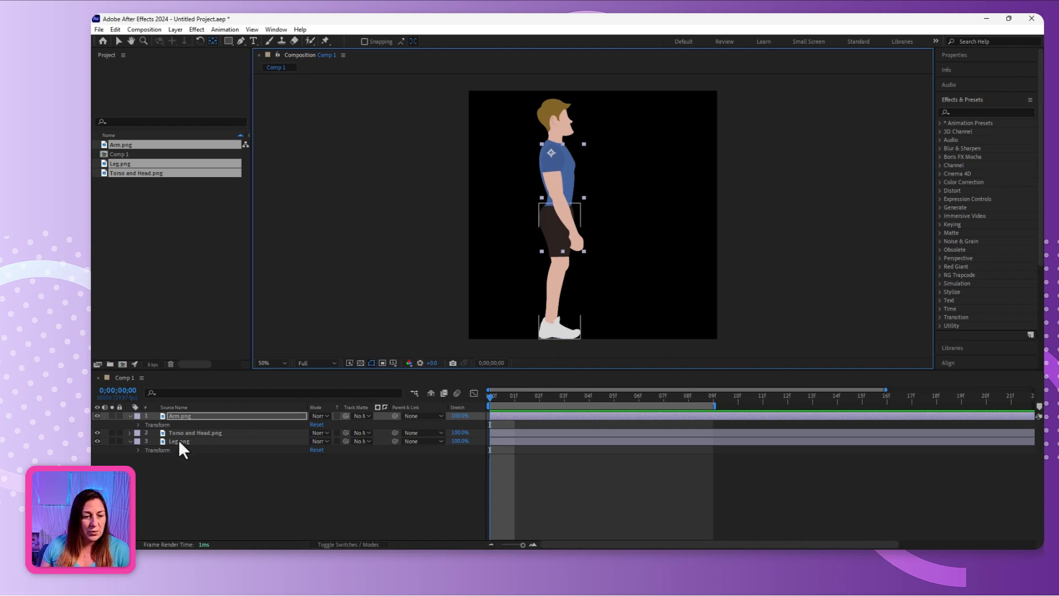
Keyframe the Arm.png layer's rotation at 0° on frame 0 and at about -61° on frame 8 so the arm swings forward.
{"action": "left_click", "coordinate": [138, 424]}
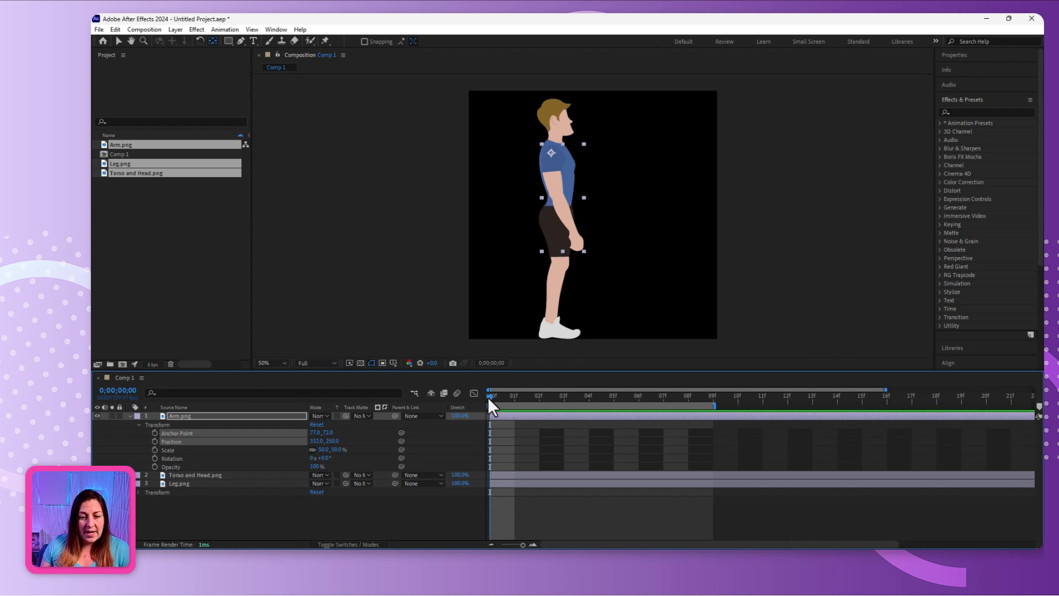
{"action": "left_click", "coordinate": [155, 458]}
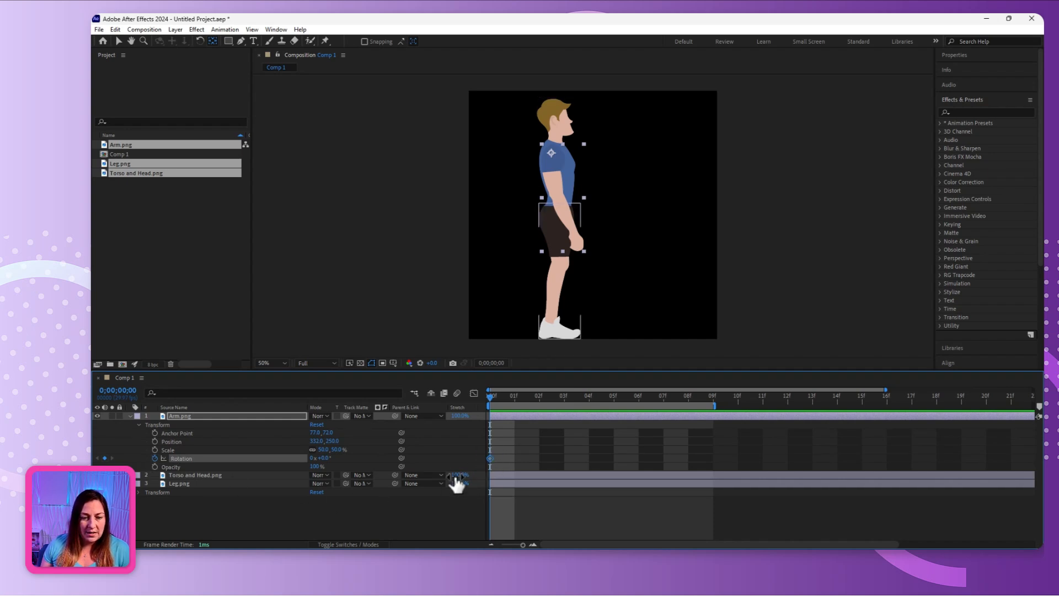
{"action": "left_click_drag", "start_coordinate": [487, 396], "coordinate": [680, 406]}
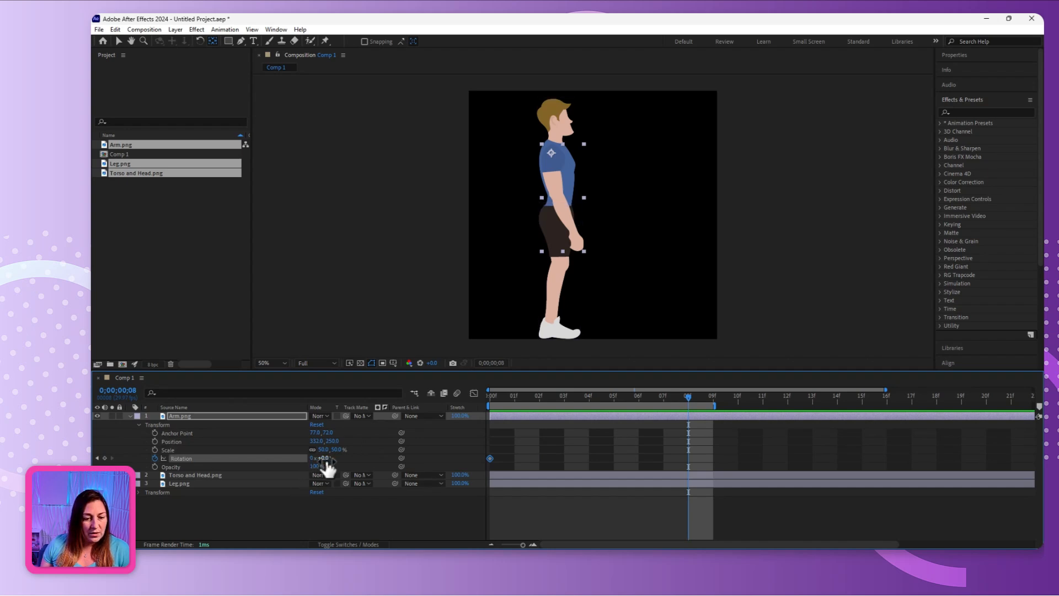
{"action": "mouse_move", "coordinate": [325, 458]}
{"action": "left_mouse_down"}
{"action": "mouse_move", "coordinate": [285, 462]}
{"action": "mouse_move", "coordinate": [318, 464]}
{"action": "left_mouse_up"}
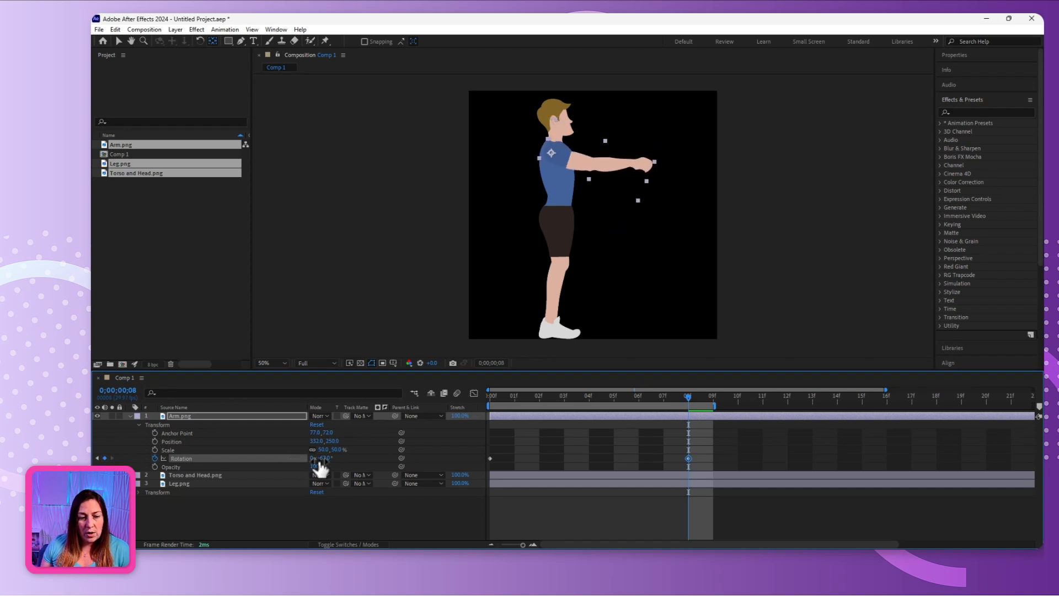
{"action": "left_click", "coordinate": [324, 458]}
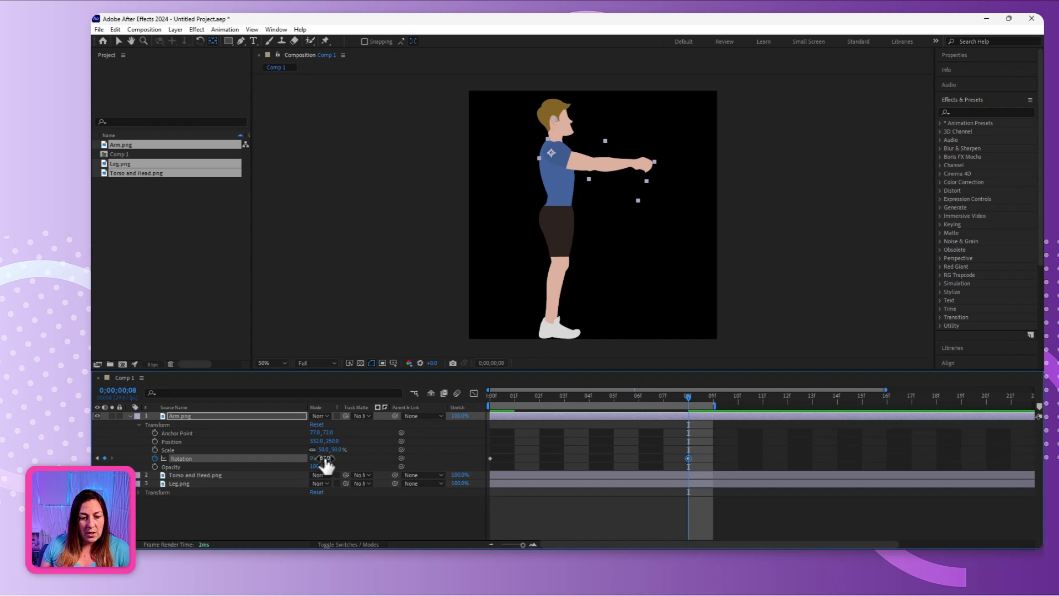
{"action": "type", "text": "-70"}
{"action": "mouse_move", "coordinate": [324, 465]}
{"action": "left_mouse_down"}
{"action": "mouse_move", "coordinate": [430, 456]}
{"action": "mouse_move", "coordinate": [309, 457]}
{"action": "mouse_move", "coordinate": [337, 457]}
{"action": "mouse_move", "coordinate": [317, 457]}
{"action": "mouse_move", "coordinate": [326, 455]}
{"action": "left_mouse_up"}
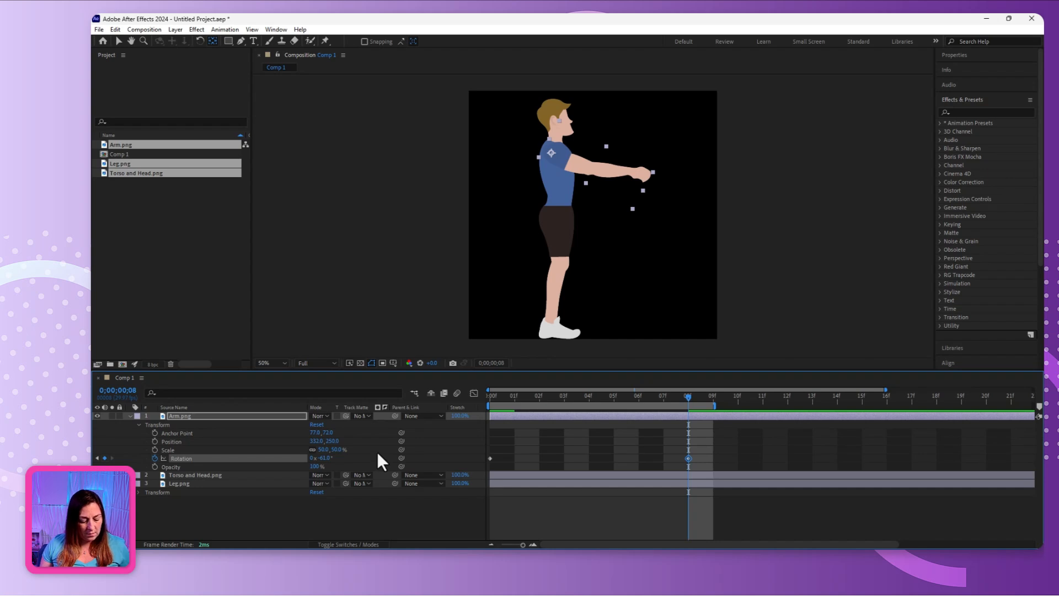
Return to frame 0, shift the arm's anchor point slightly down to about 77, 96, and scrub through the arm swing.
{"action": "left_click_drag", "start_coordinate": [689, 396], "coordinate": [489, 401]}
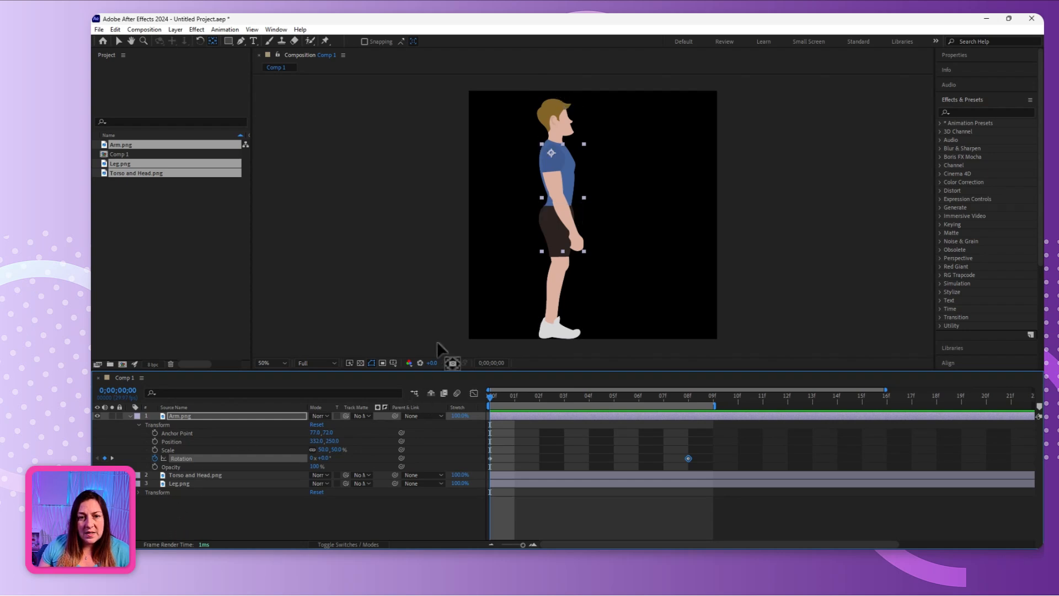
{"action": "left_click", "coordinate": [551, 152]}
{"action": "left_click_drag", "start_coordinate": [551, 153], "coordinate": [552, 156]}
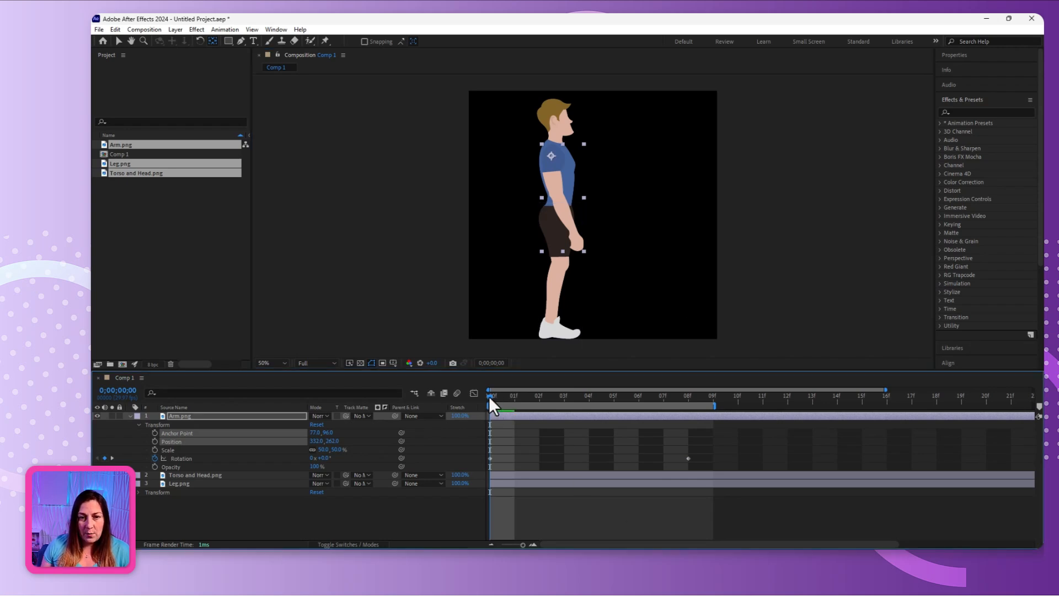
{"action": "left_click_drag", "start_coordinate": [489, 398], "coordinate": [489, 430]}
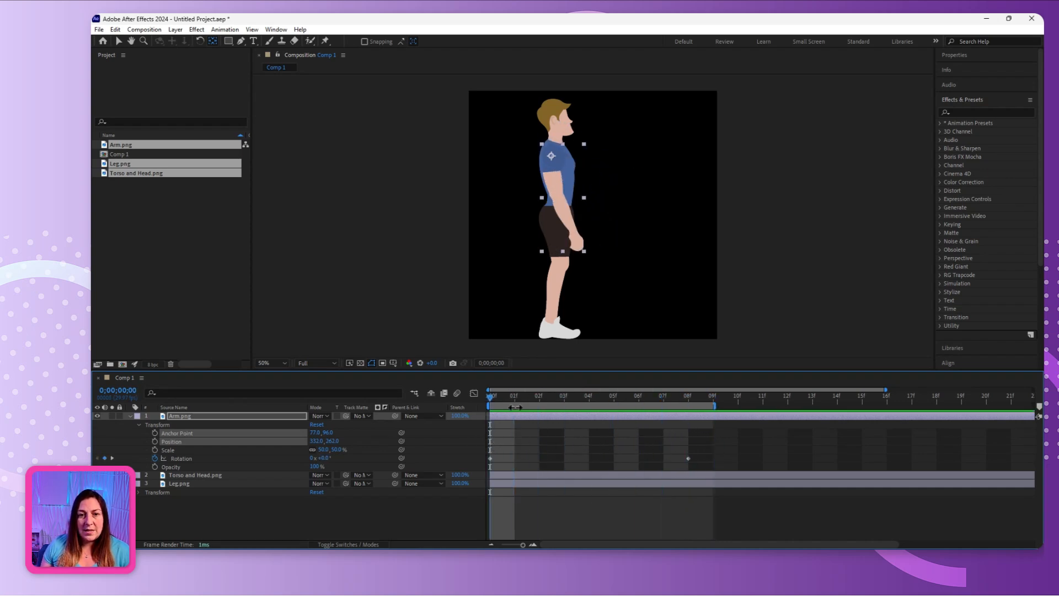
{"action": "left_click_drag", "start_coordinate": [488, 398], "coordinate": [497, 419]}
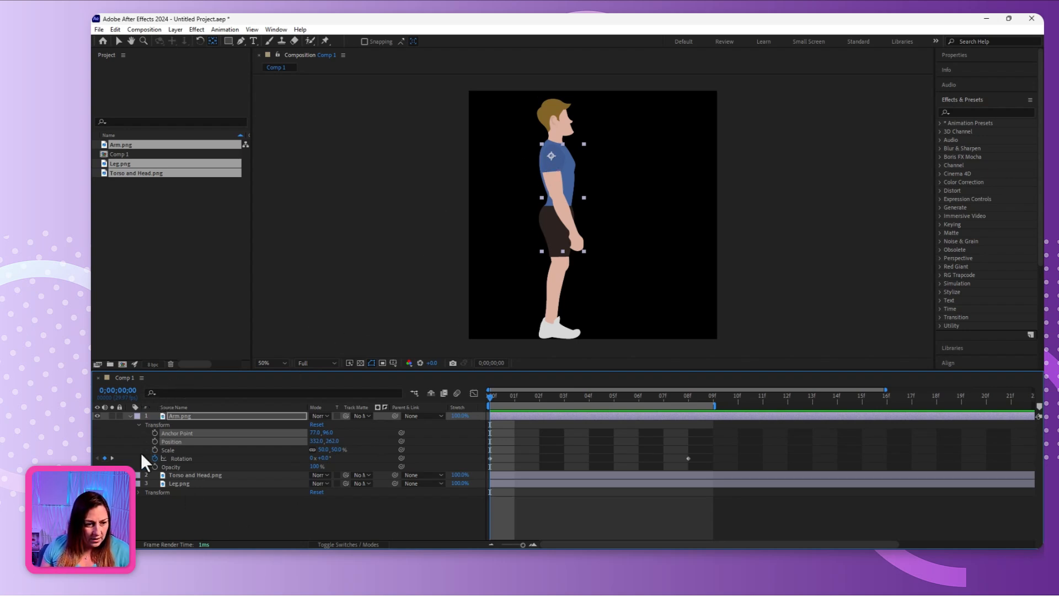
Add a rotation keyframe at frame 0 on the torso and head layer and move its anchor point down to the waist.
{"action": "left_click", "coordinate": [137, 476]}
{"action": "scroll", "coordinate": [193, 494], "scroll_direction": "down", "scroll_amount": 1}
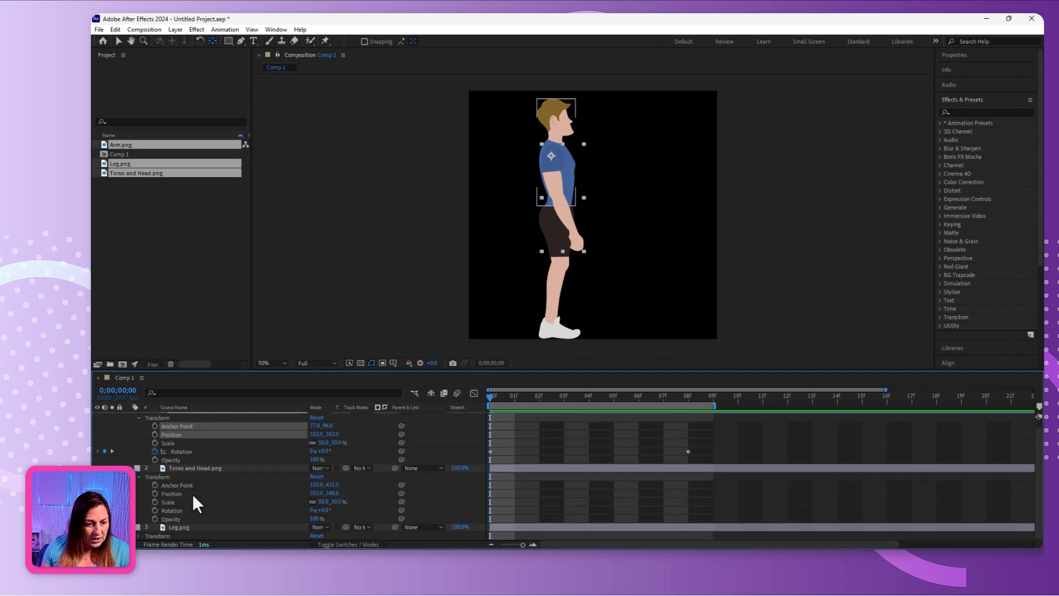
{"action": "left_click", "coordinate": [155, 510]}
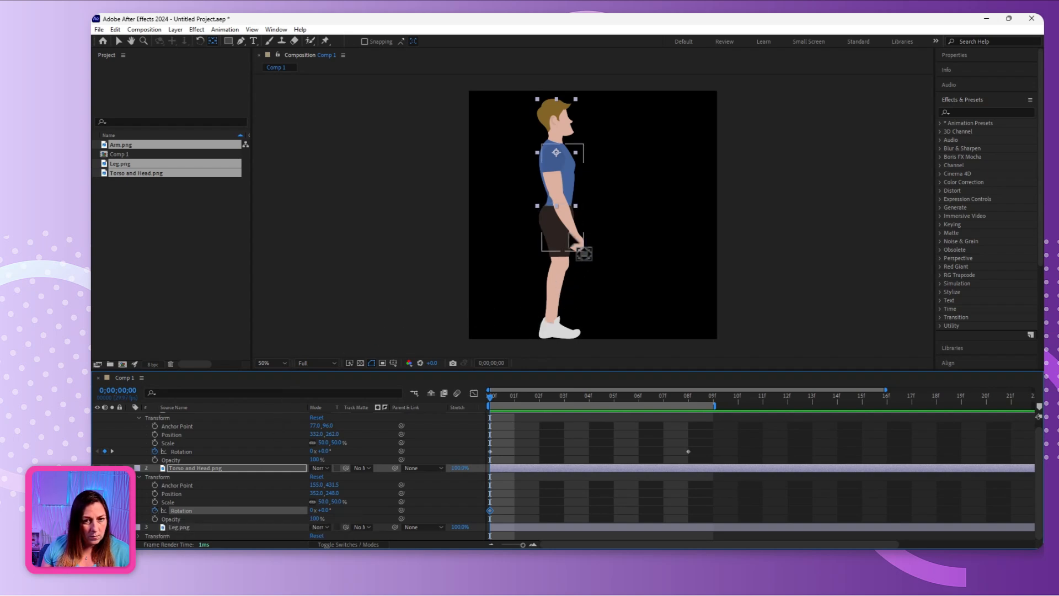
{"action": "left_click_drag", "start_coordinate": [556, 151], "coordinate": [557, 200]}
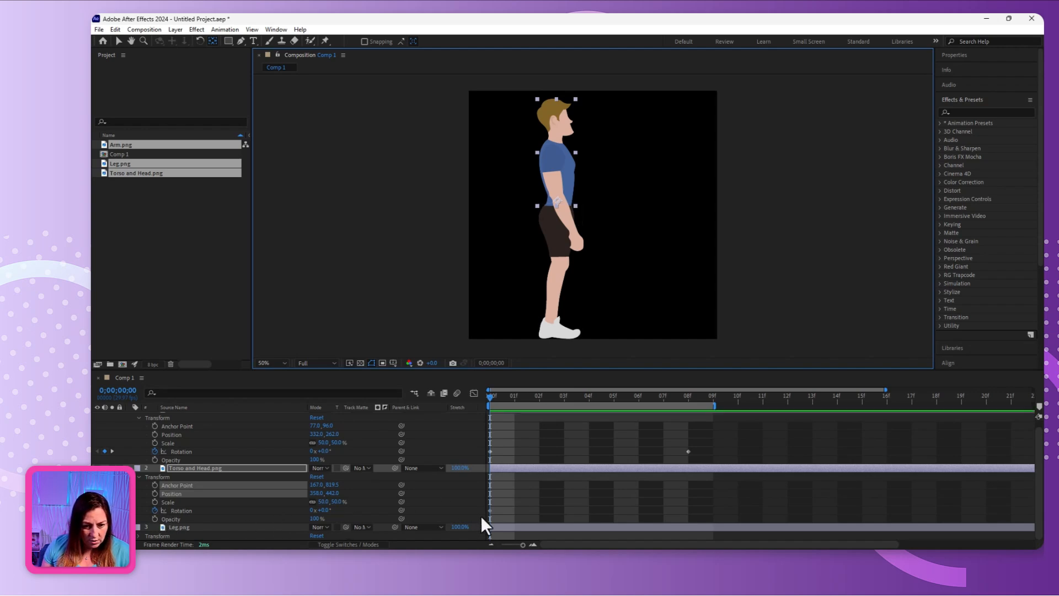
Rotate the torso and head forward to 14° at frame 8 and scrub the timeline to check the lean.
{"action": "left_click_drag", "start_coordinate": [495, 396], "coordinate": [687, 408]}
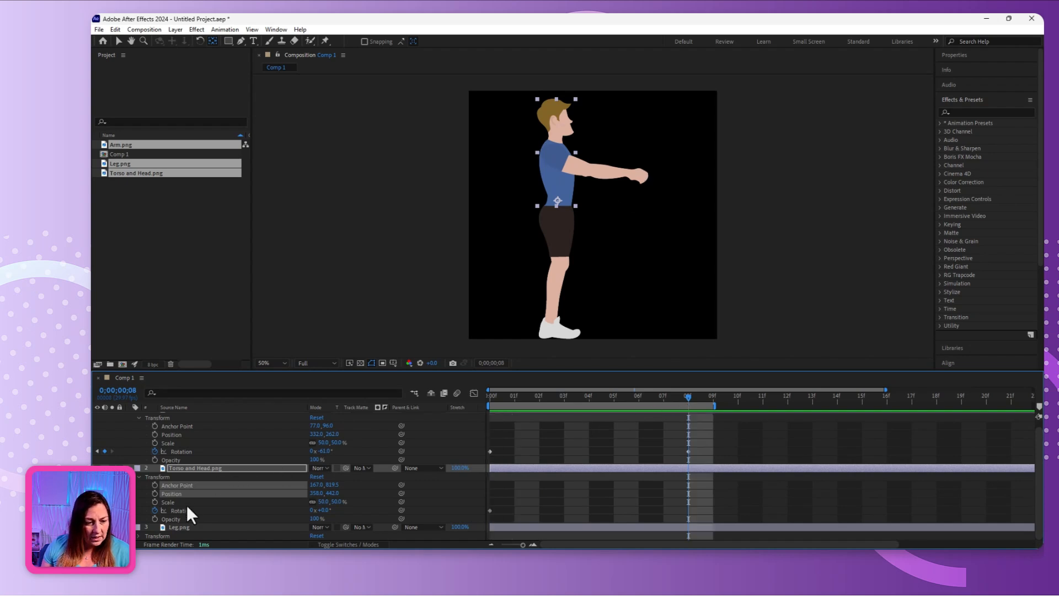
{"action": "left_click_drag", "start_coordinate": [324, 510], "coordinate": [334, 510]}
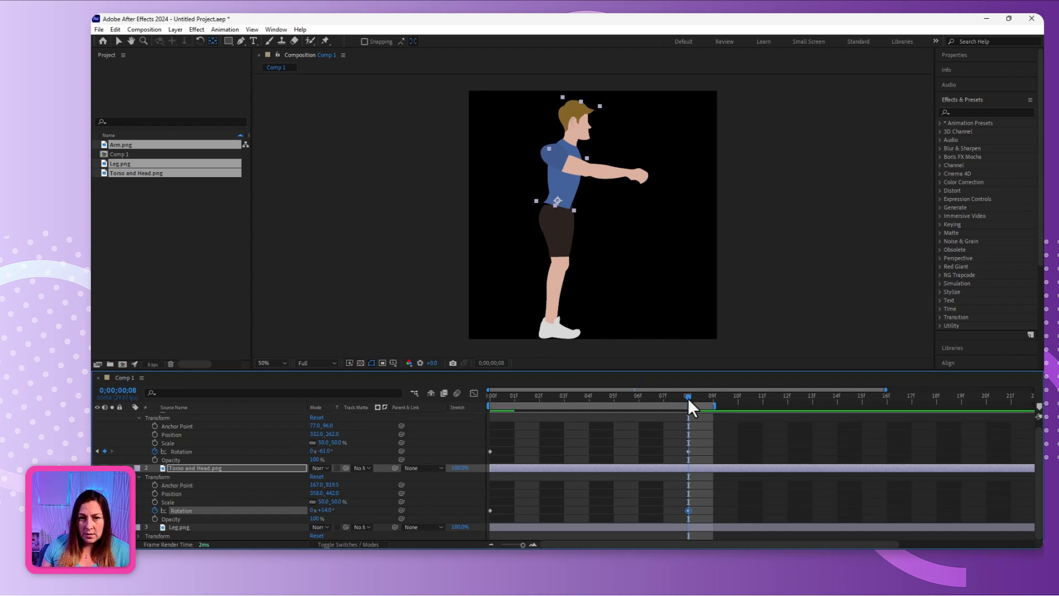
{"action": "left_click_drag", "start_coordinate": [687, 398], "coordinate": [433, 428]}
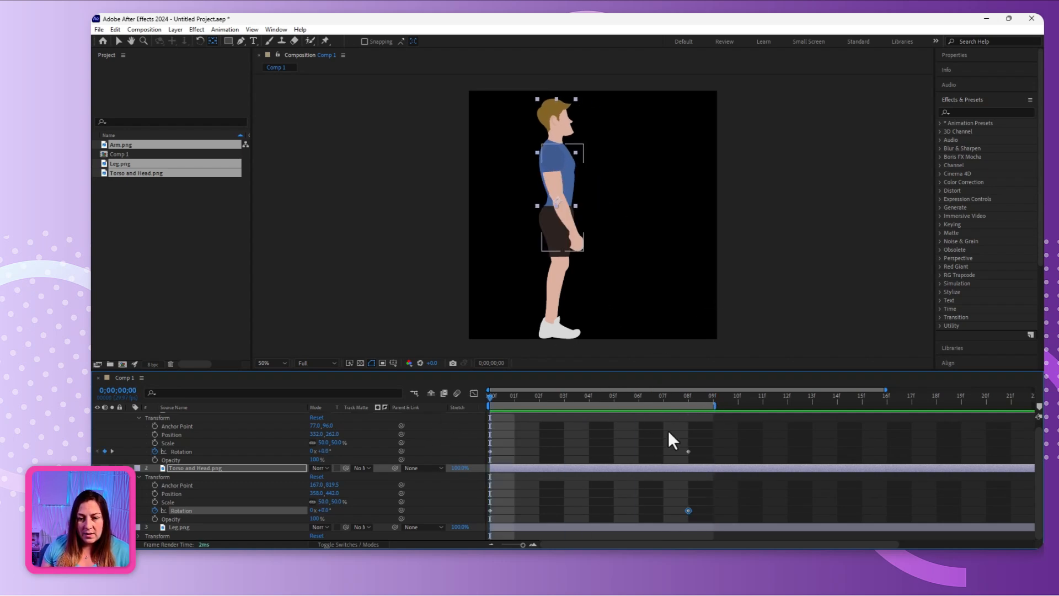
{"action": "left_click_drag", "start_coordinate": [486, 395], "coordinate": [463, 429]}
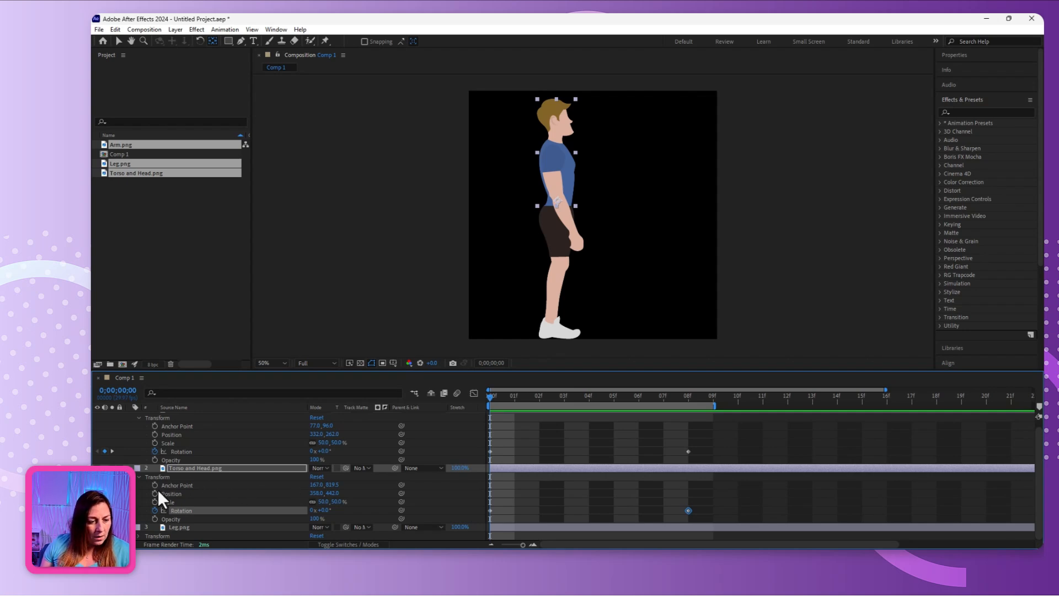
Keyframe the Arm.png layer's position at frame 0 and move it to about 382, 282 at frame 8 to follow the leaning shoulder.
{"action": "scroll", "coordinate": [184, 458], "scroll_direction": "up", "scroll_amount": 1}
{"action": "left_click", "coordinate": [177, 415]}
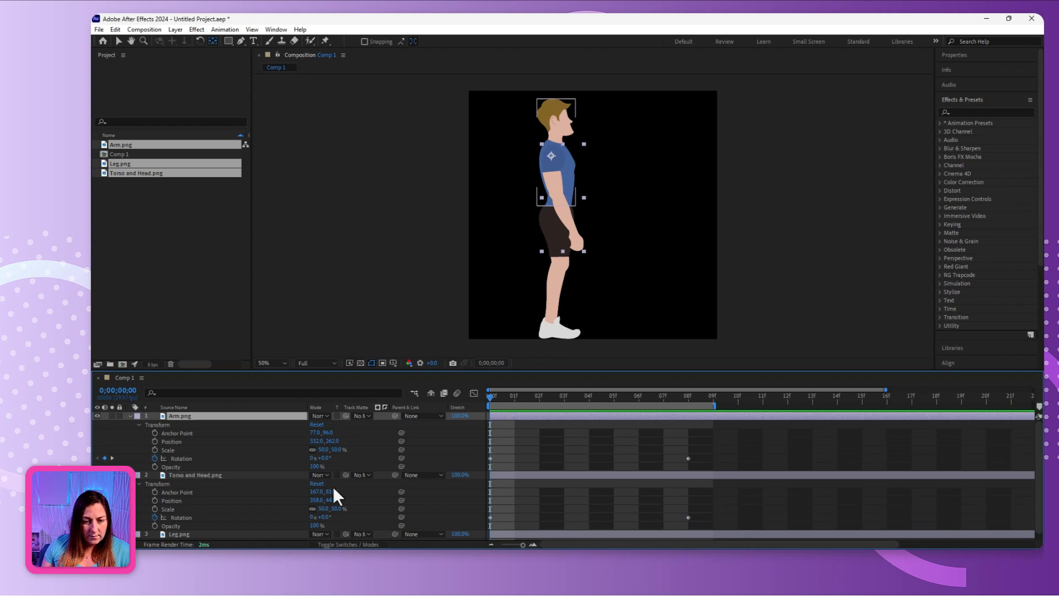
{"action": "left_click", "coordinate": [155, 441]}
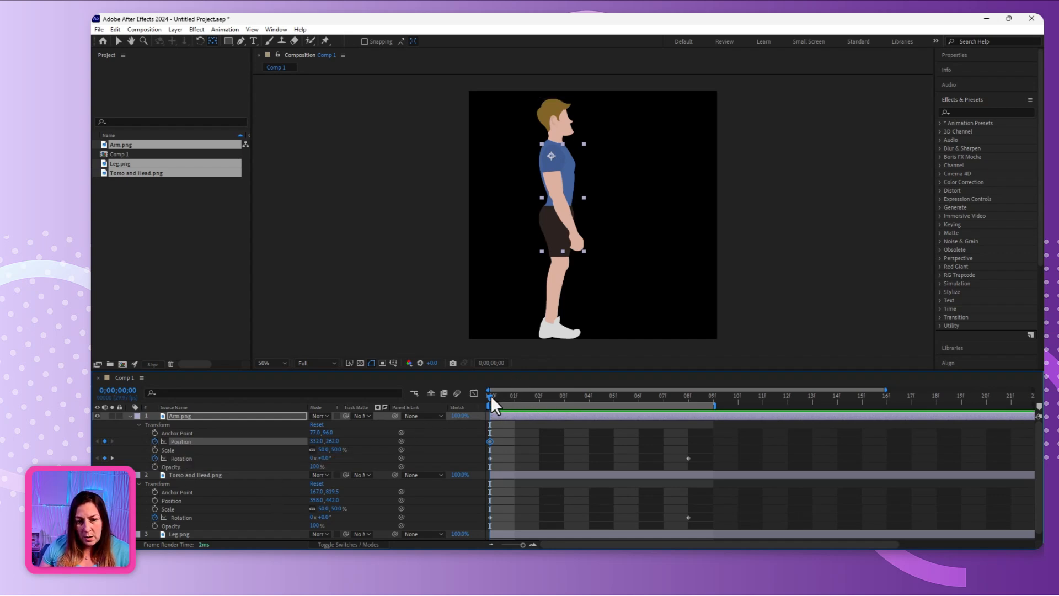
{"action": "left_click_drag", "start_coordinate": [491, 395], "coordinate": [683, 402]}
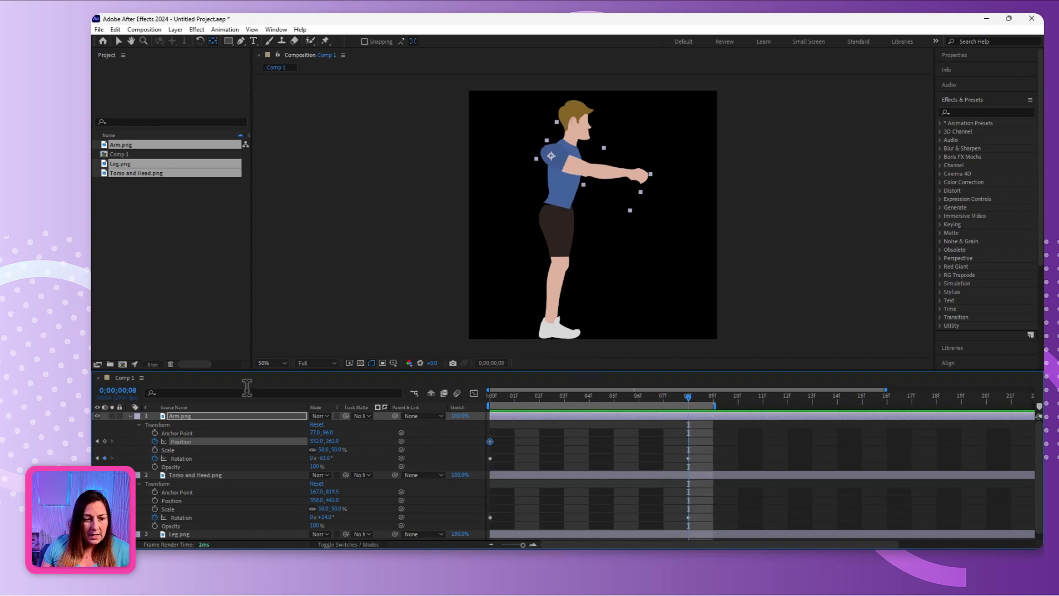
{"action": "left_click", "coordinate": [563, 158]}
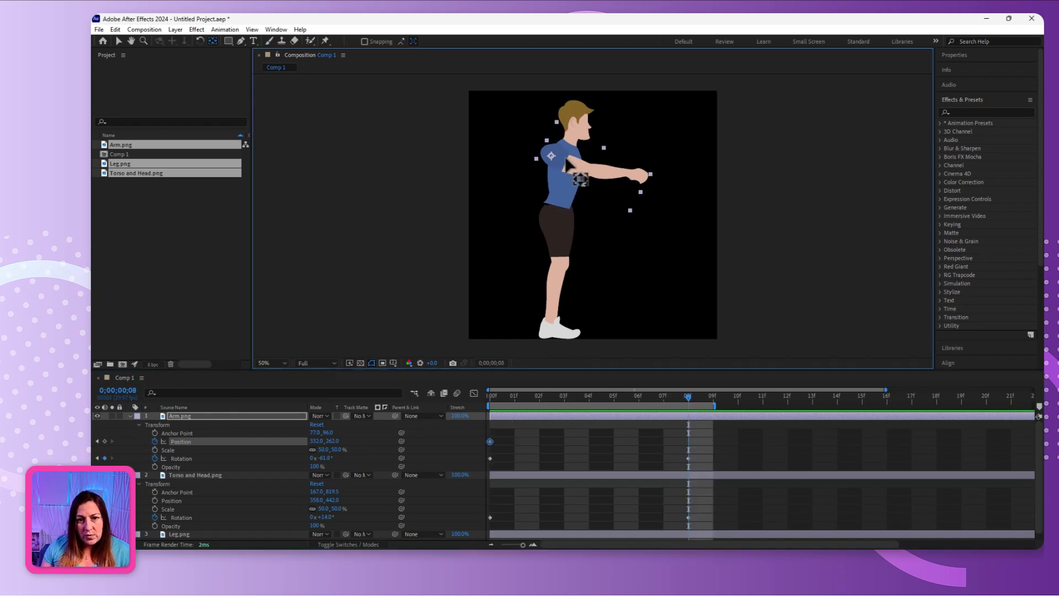
{"action": "left_click", "coordinate": [117, 43]}
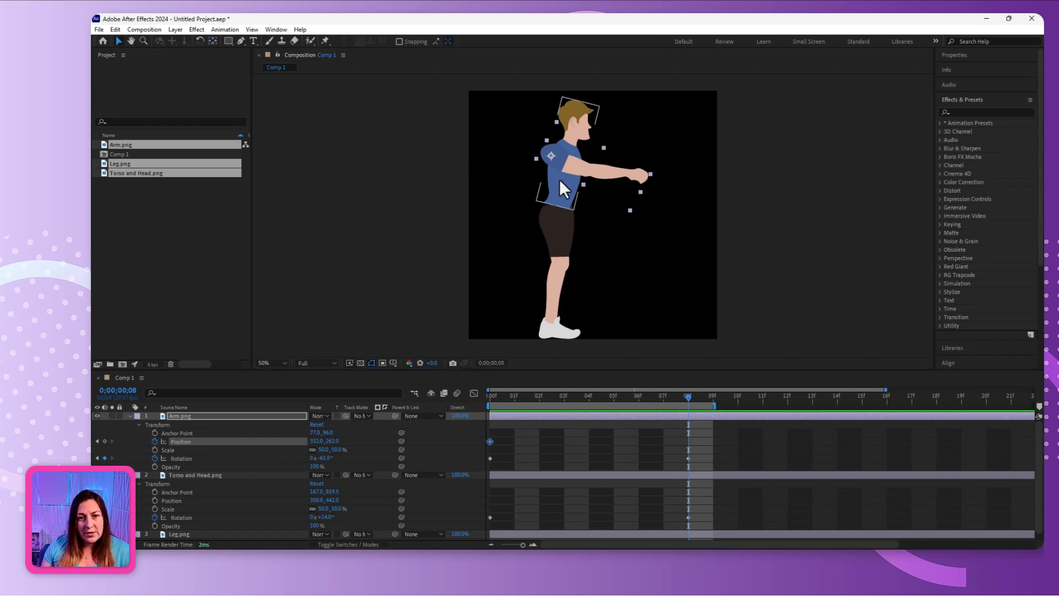
{"action": "left_click_drag", "start_coordinate": [558, 166], "coordinate": [571, 170]}
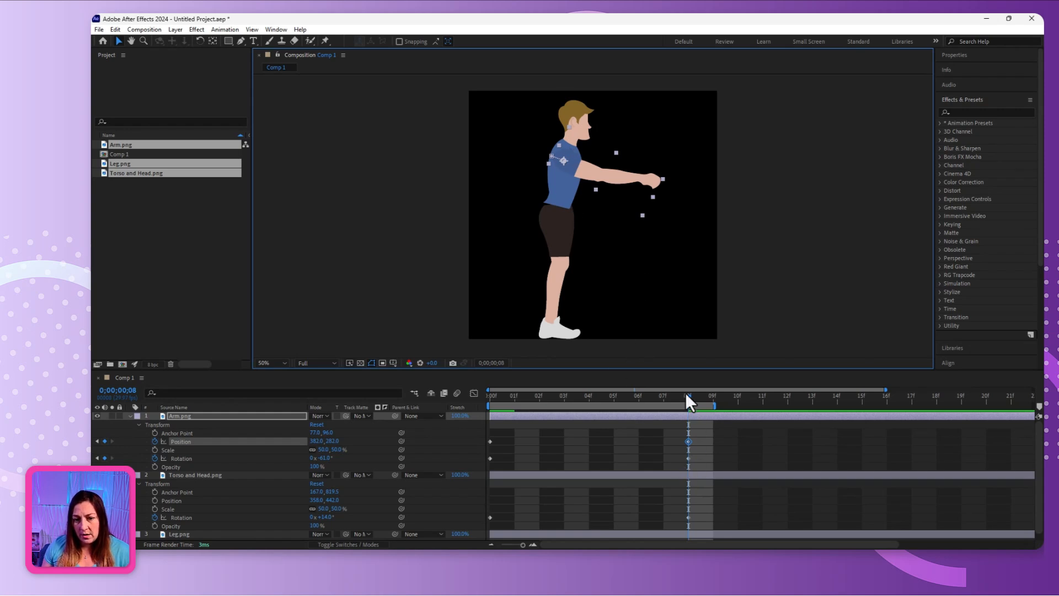
{"action": "left_click_drag", "start_coordinate": [686, 394], "coordinate": [490, 402]}
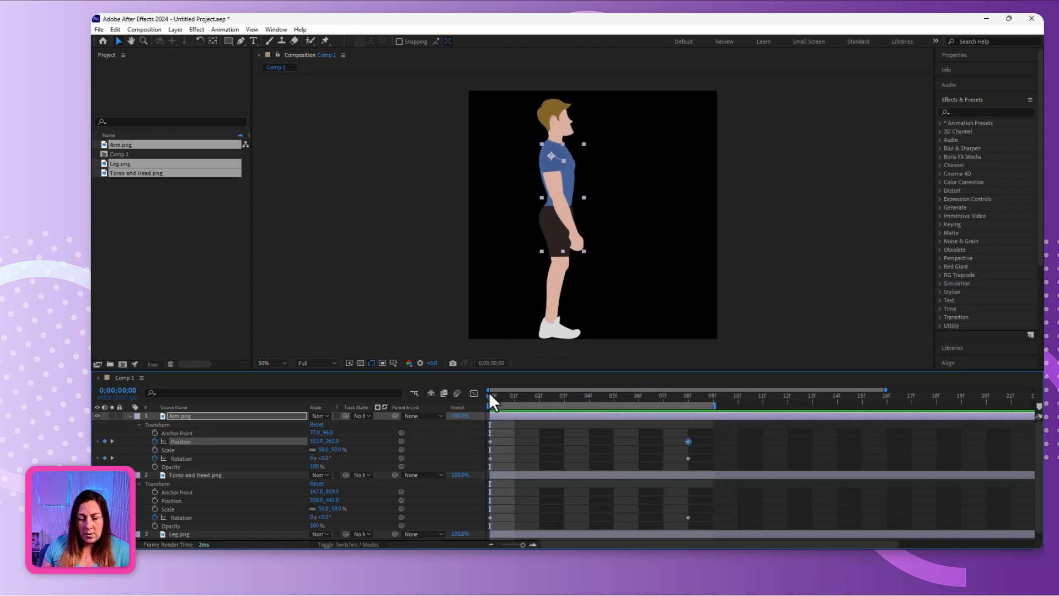
Collapse the arm and torso layers' properties and hide both layers so only the leg shows.
{"action": "left_click", "coordinate": [130, 415]}
{"action": "left_click", "coordinate": [131, 423]}
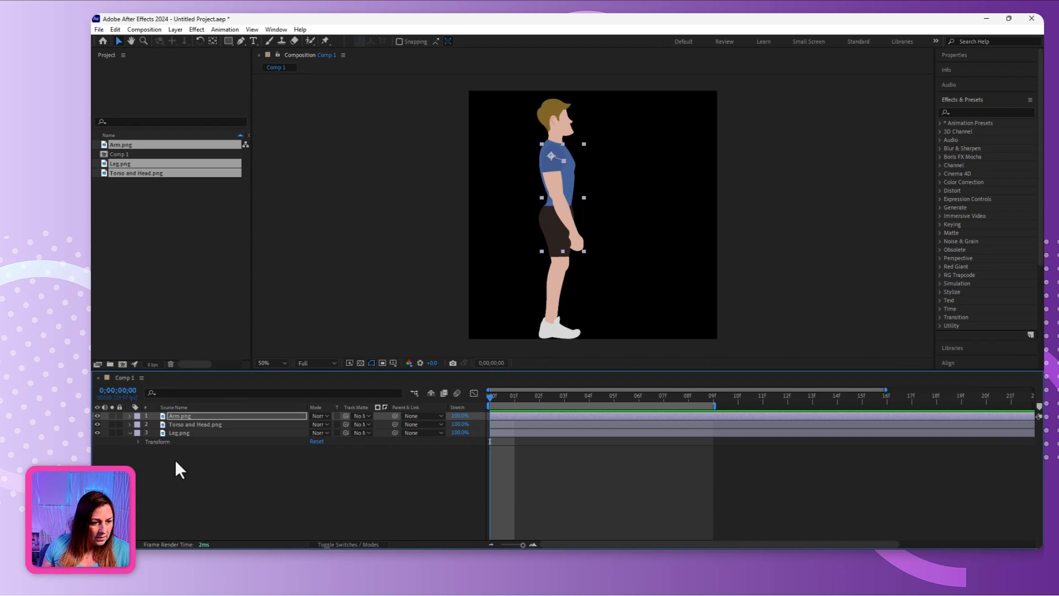
{"action": "left_click", "coordinate": [96, 424]}
{"action": "left_click", "coordinate": [97, 415]}
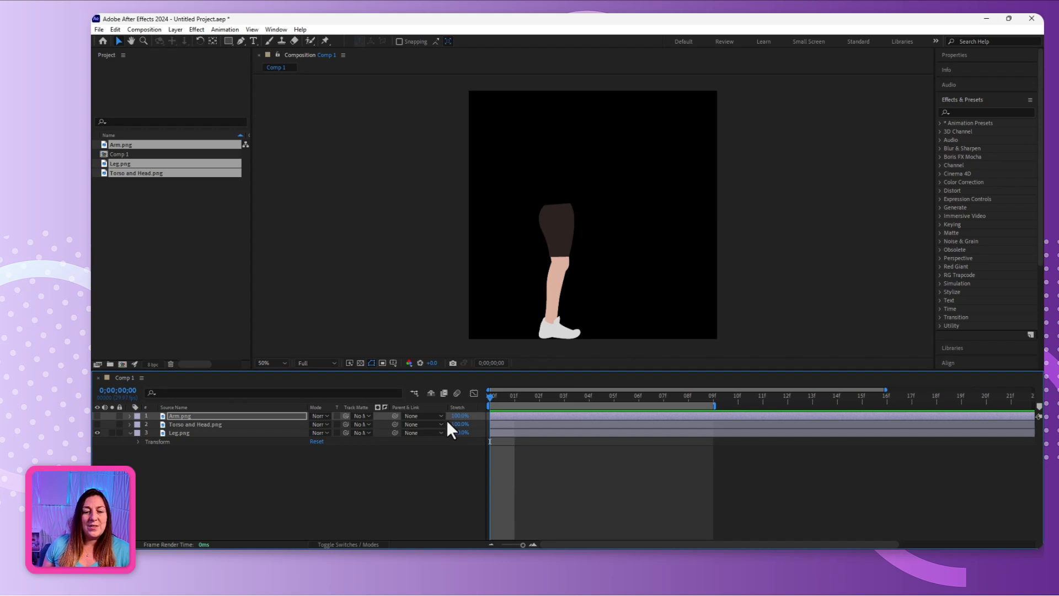
Place Puppet Position Pins on the Leg.png layer at both upper corners of the shorts, the toe, the heel and behind the knee.
{"action": "left_click", "coordinate": [231, 433]}
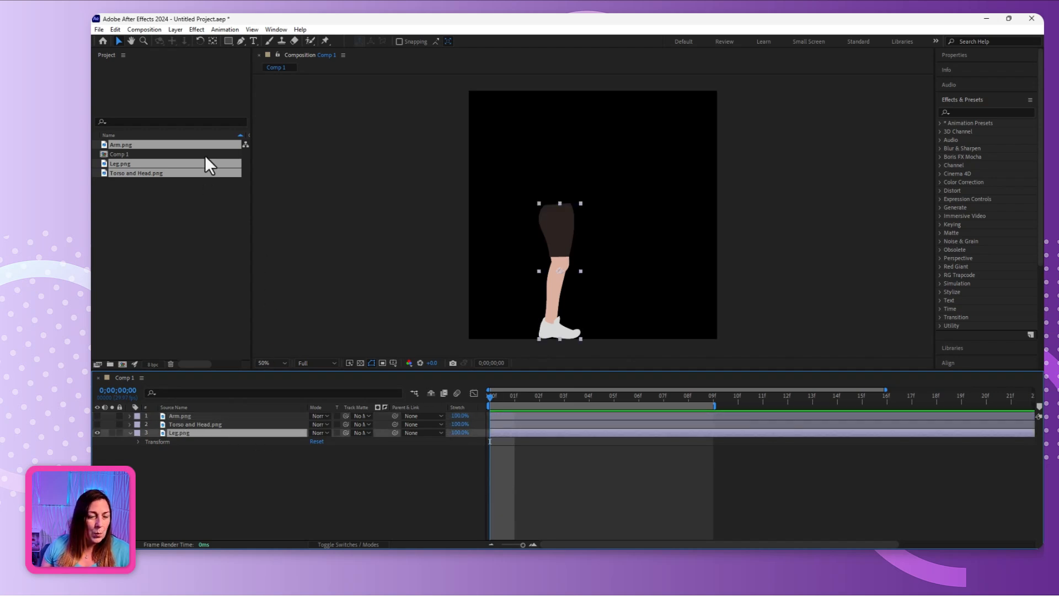
{"action": "left_click", "coordinate": [325, 41]}
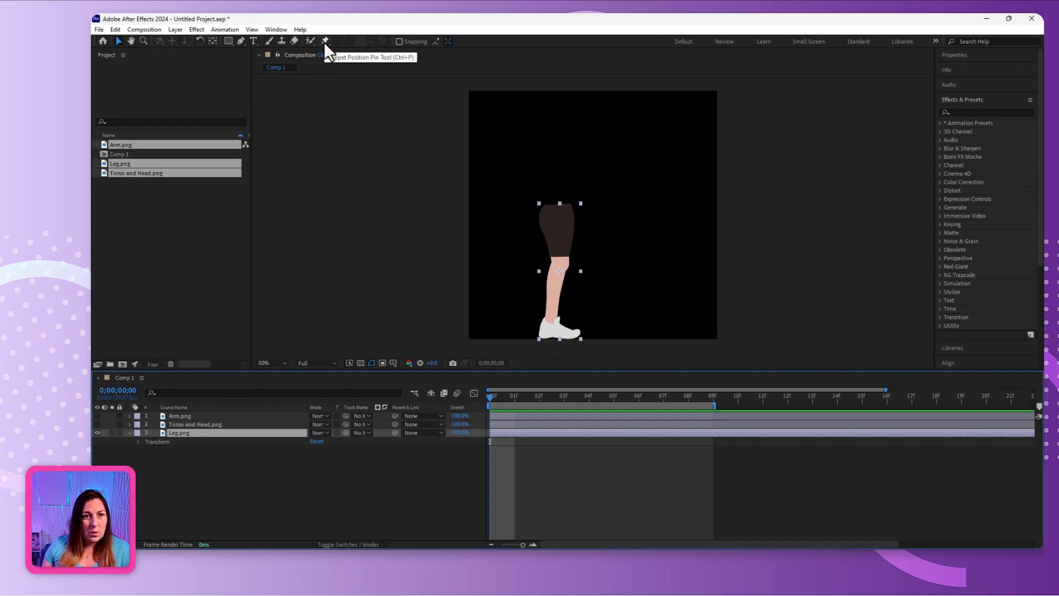
{"action": "left_click", "coordinate": [325, 41]}
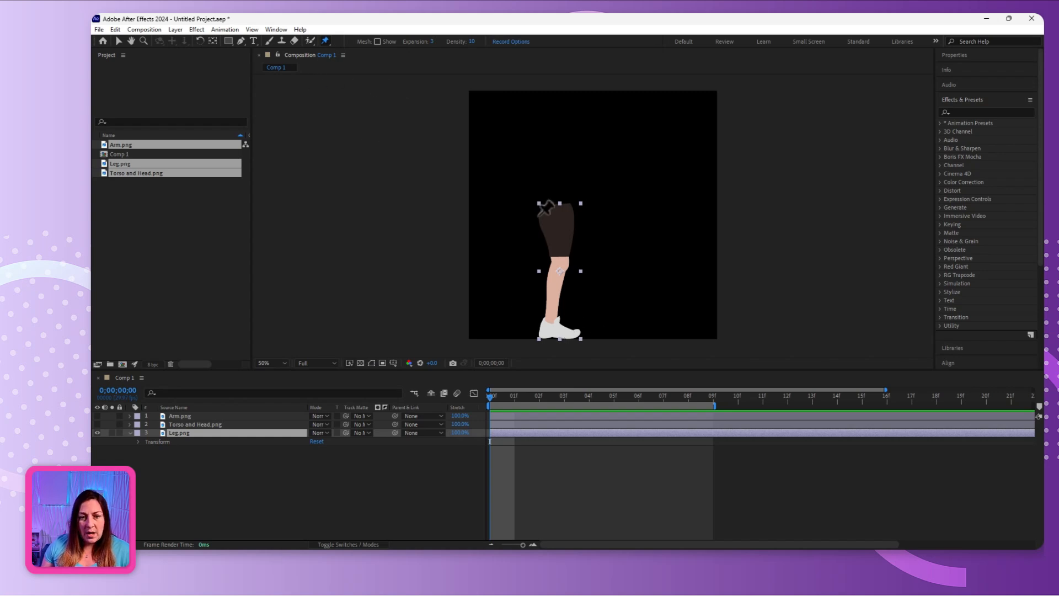
{"action": "left_click", "coordinate": [325, 42]}
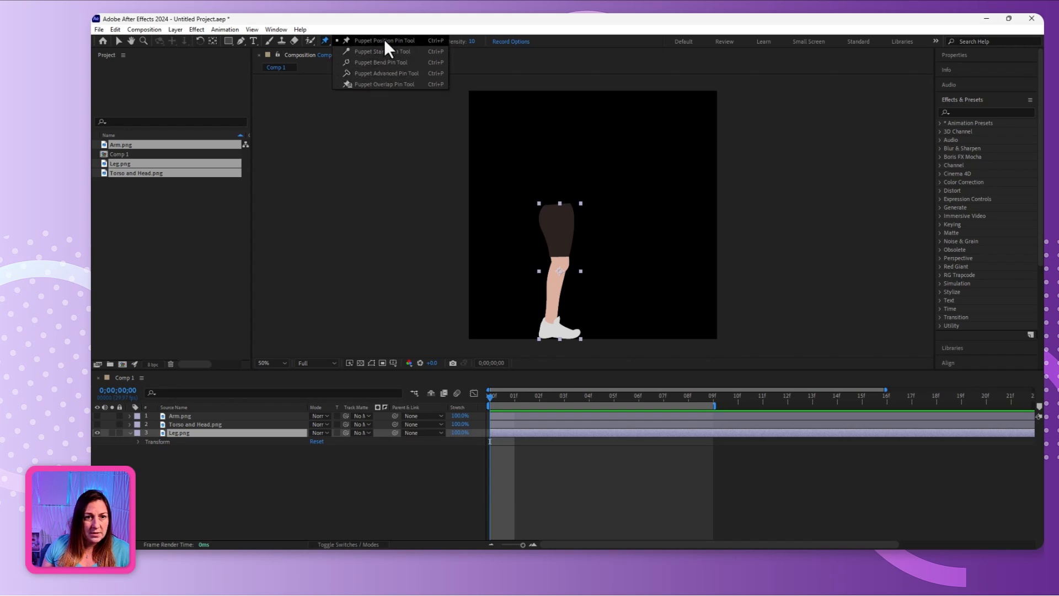
{"action": "left_click", "coordinate": [324, 41]}
{"action": "left_click", "coordinate": [346, 40]}
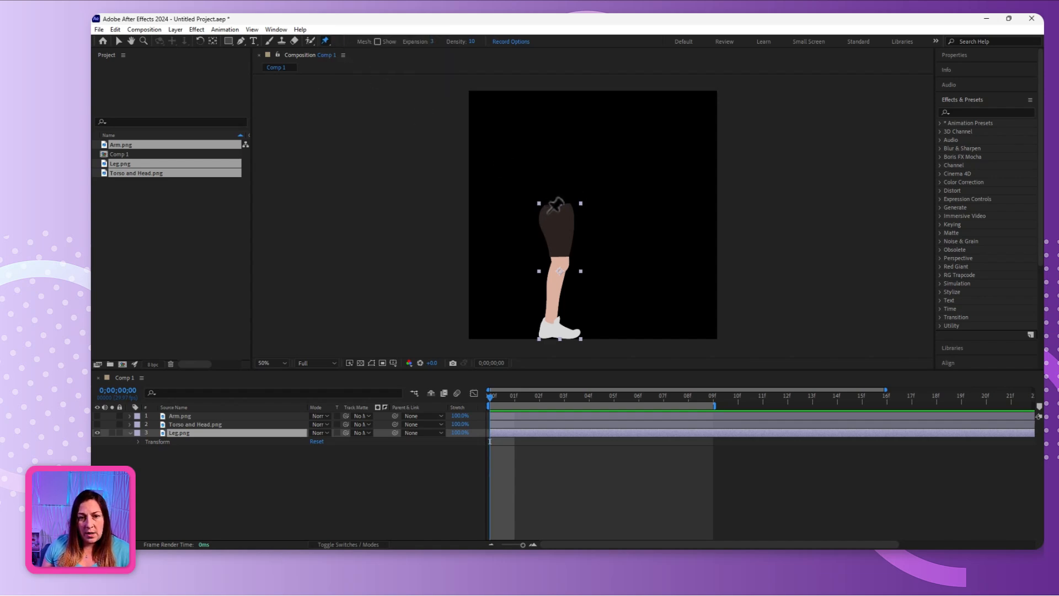
{"action": "left_click", "coordinate": [547, 209]}
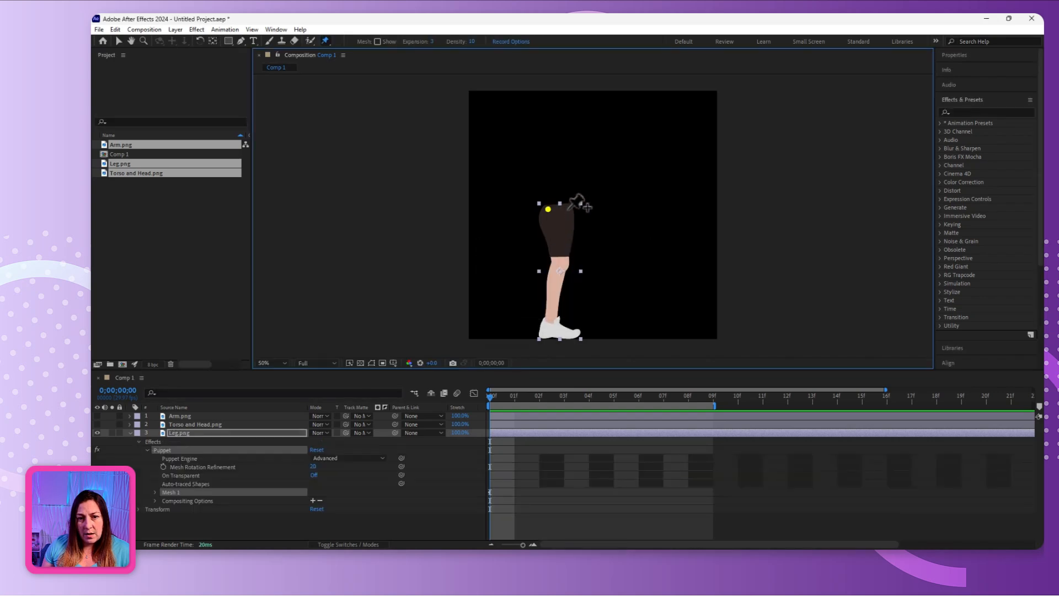
{"action": "left_click", "coordinate": [567, 209]}
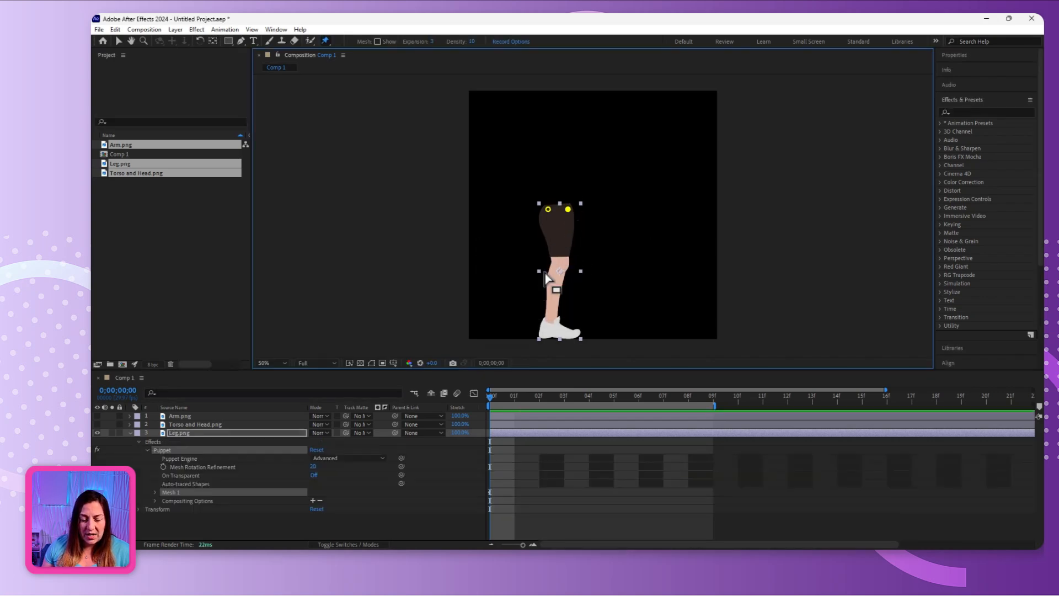
{"action": "left_click", "coordinate": [575, 332]}
{"action": "left_click", "coordinate": [545, 333]}
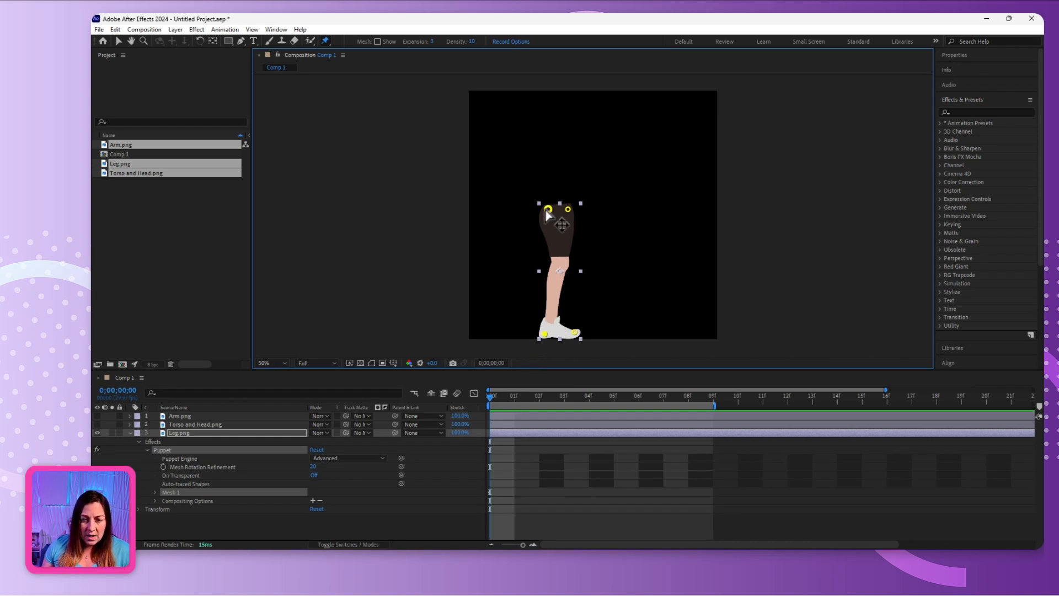
{"action": "left_click", "coordinate": [552, 248]}
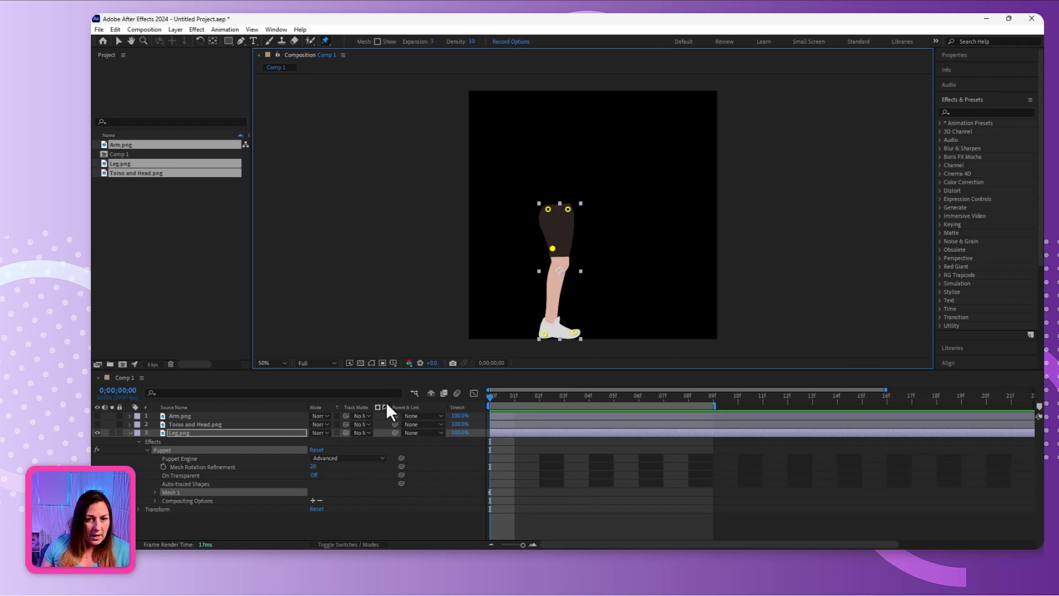
Place a Puppet Starch Pin on the front of the shorts, just above the knee.
{"action": "left_click", "coordinate": [326, 39]}
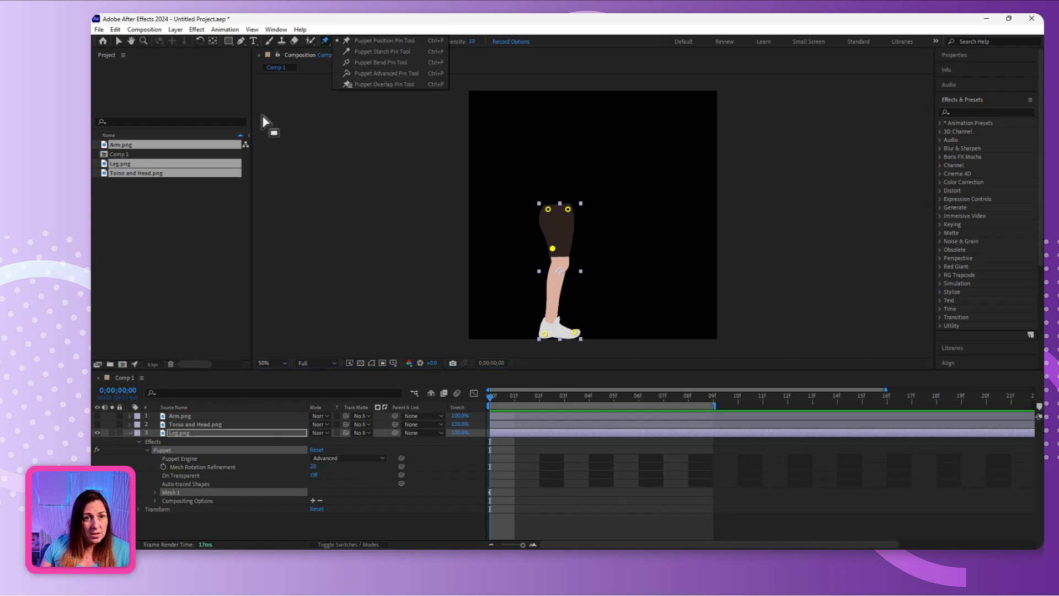
{"action": "left_click", "coordinate": [355, 52]}
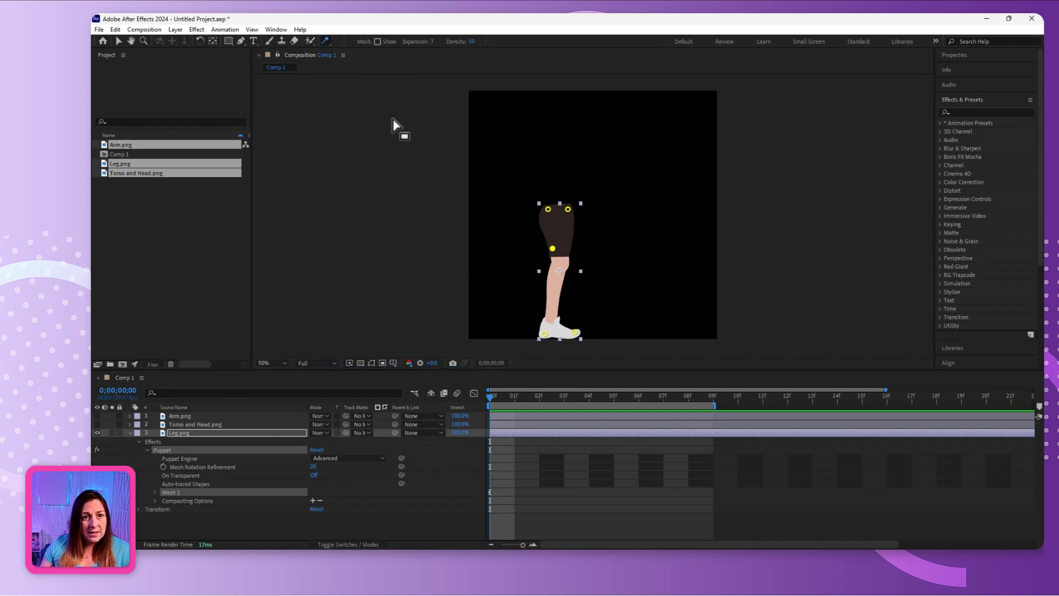
{"action": "left_click", "coordinate": [324, 41]}
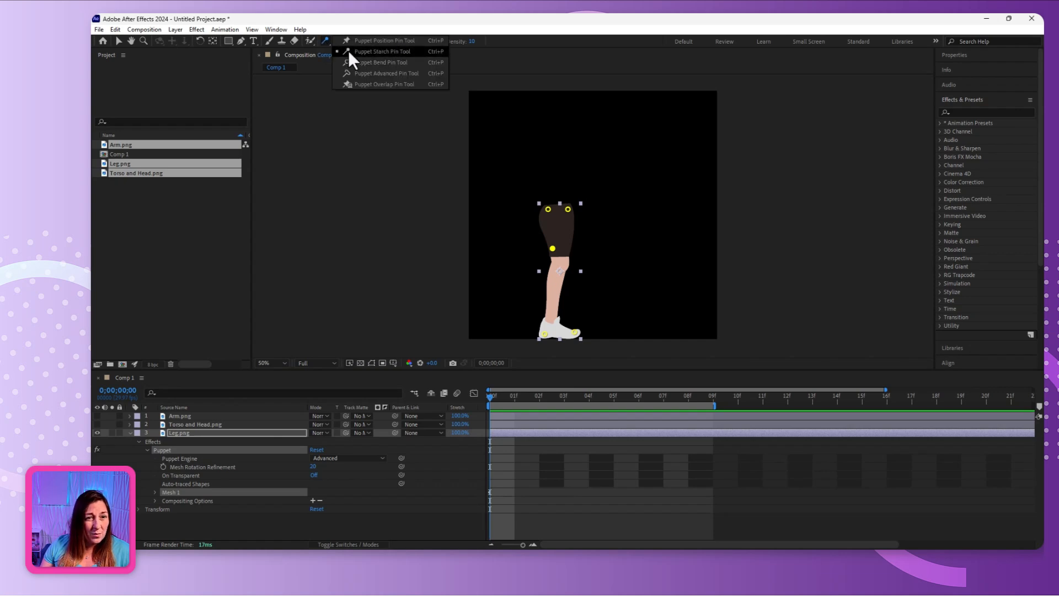
{"action": "left_click", "coordinate": [398, 53]}
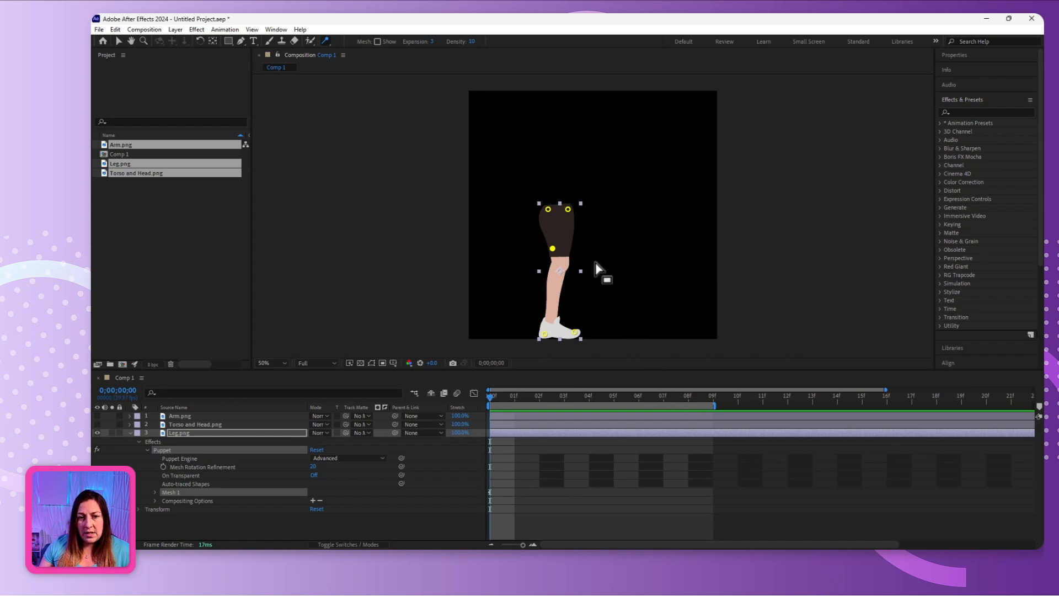
{"action": "left_click", "coordinate": [565, 232]}
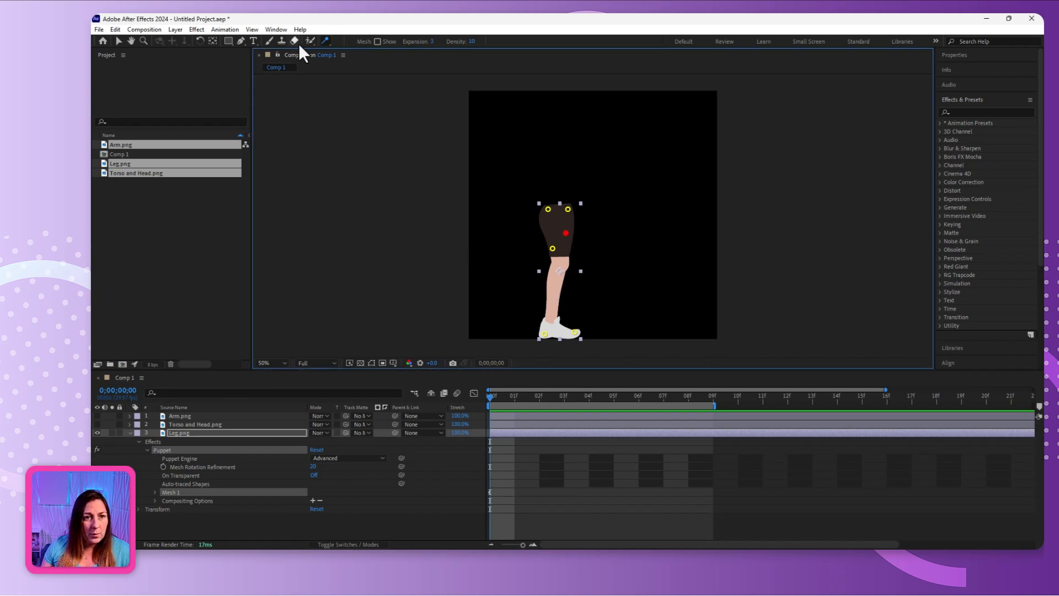
Place Puppet Advanced Pins at the front of the knee and at the ankle, and collapse both pins' properties.
{"action": "left_click", "coordinate": [325, 41]}
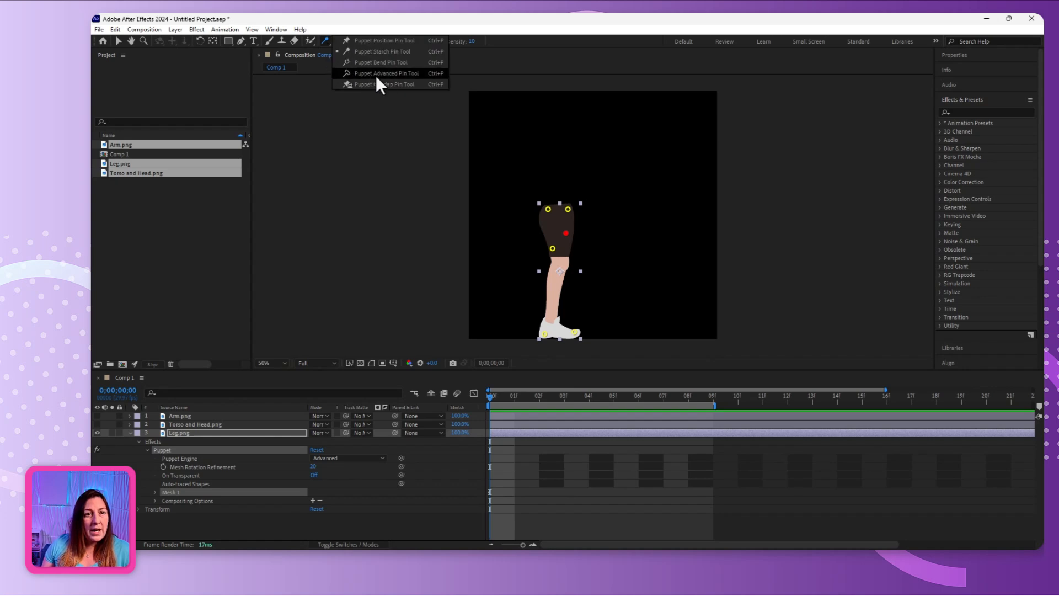
{"action": "left_click", "coordinate": [404, 75]}
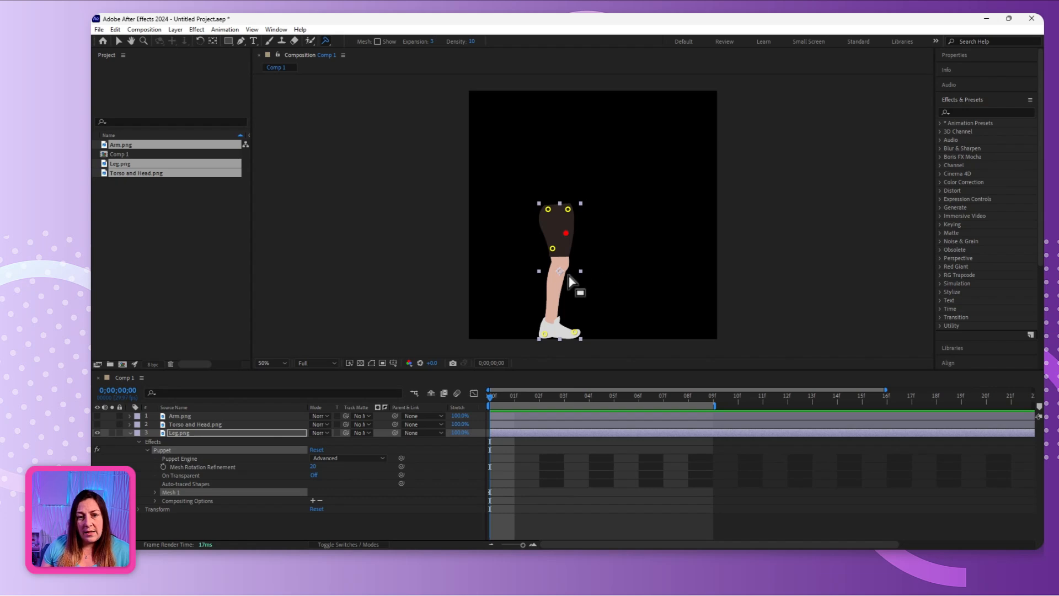
{"action": "left_click", "coordinate": [564, 266]}
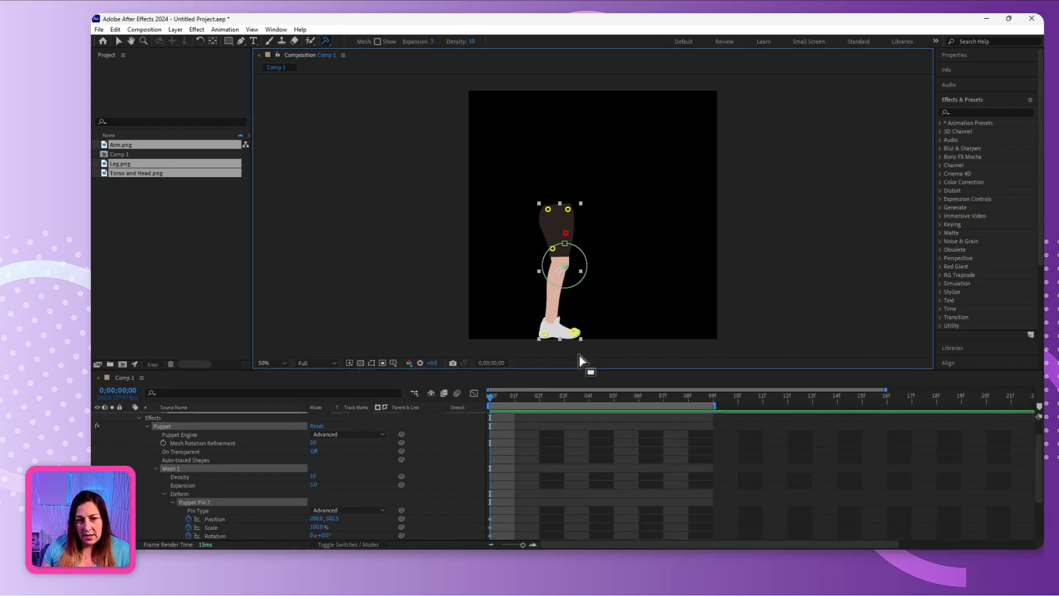
{"action": "left_click", "coordinate": [552, 319]}
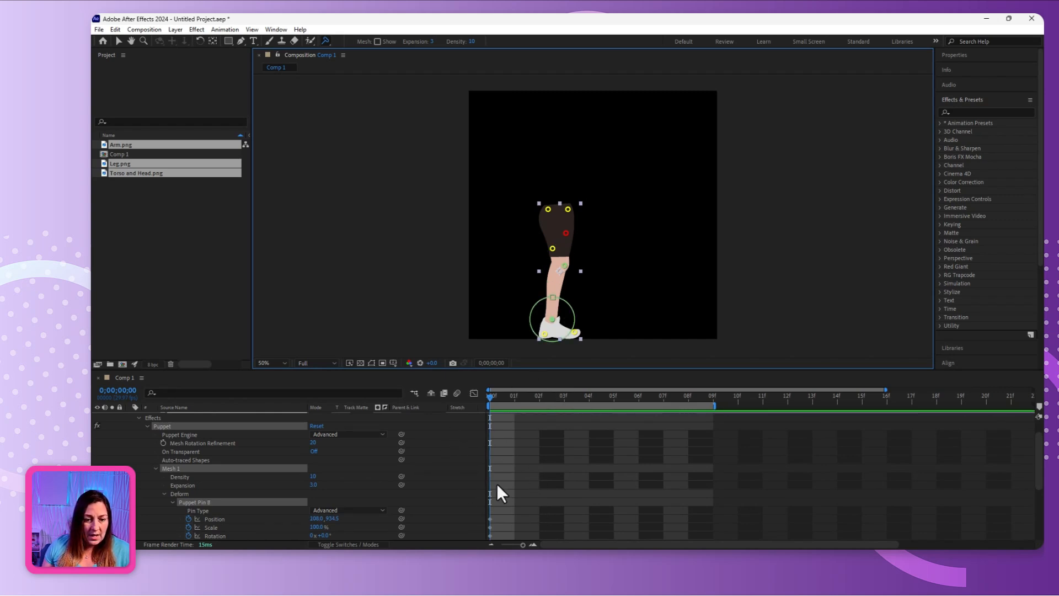
{"action": "scroll", "coordinate": [496, 483], "scroll_direction": "down", "scroll_amount": 3}
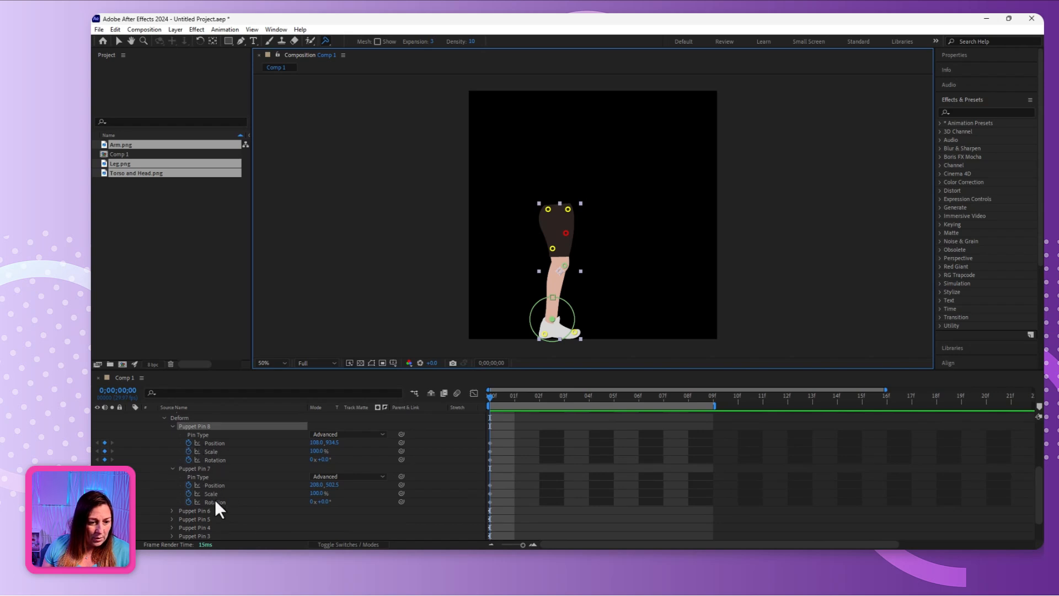
{"action": "left_click", "coordinate": [172, 469]}
{"action": "left_click", "coordinate": [172, 426]}
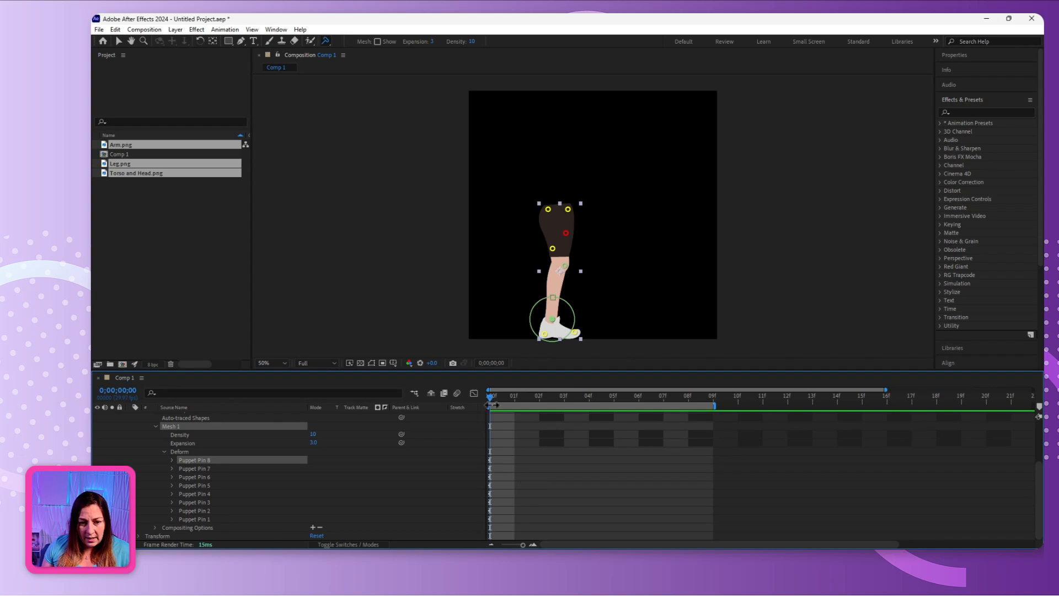
At frame 8, pull both upper shorts pins down and backward and the knee pin down and forward into a squat.
{"action": "left_click", "coordinate": [510, 403]}
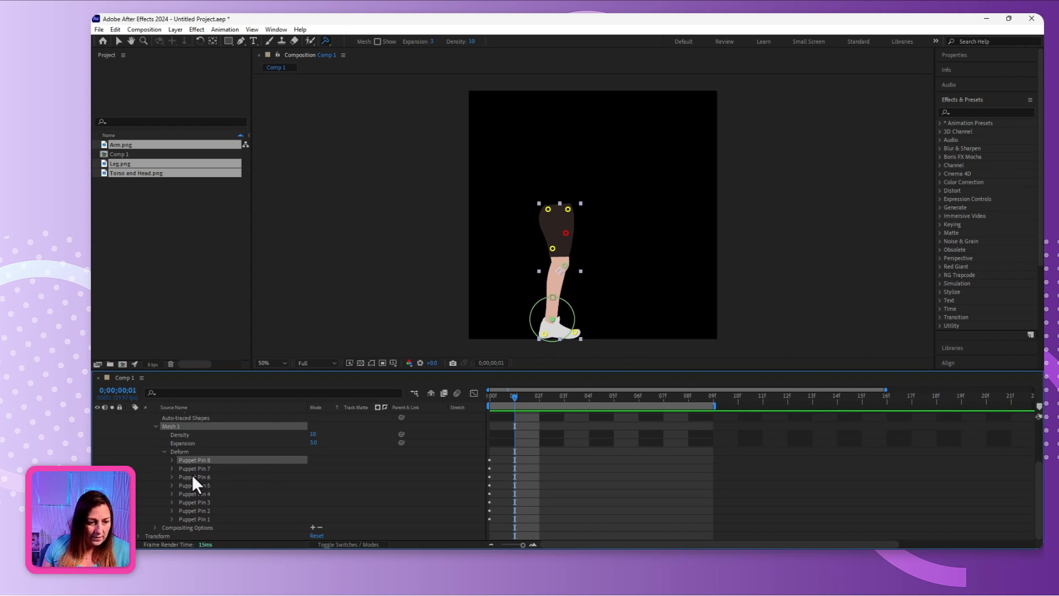
{"action": "left_click", "coordinate": [172, 460]}
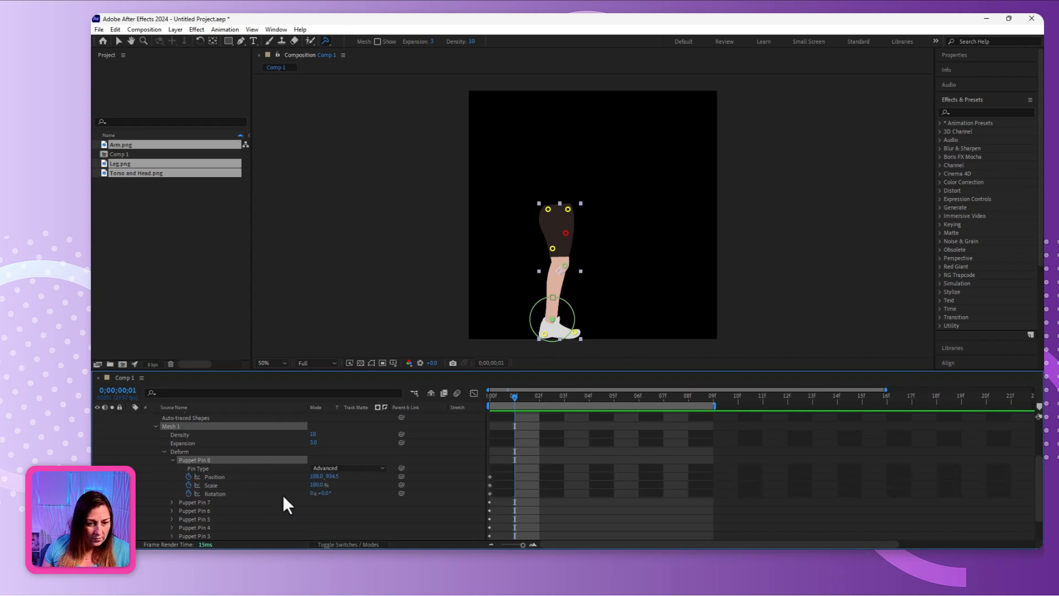
{"action": "left_click", "coordinate": [171, 460]}
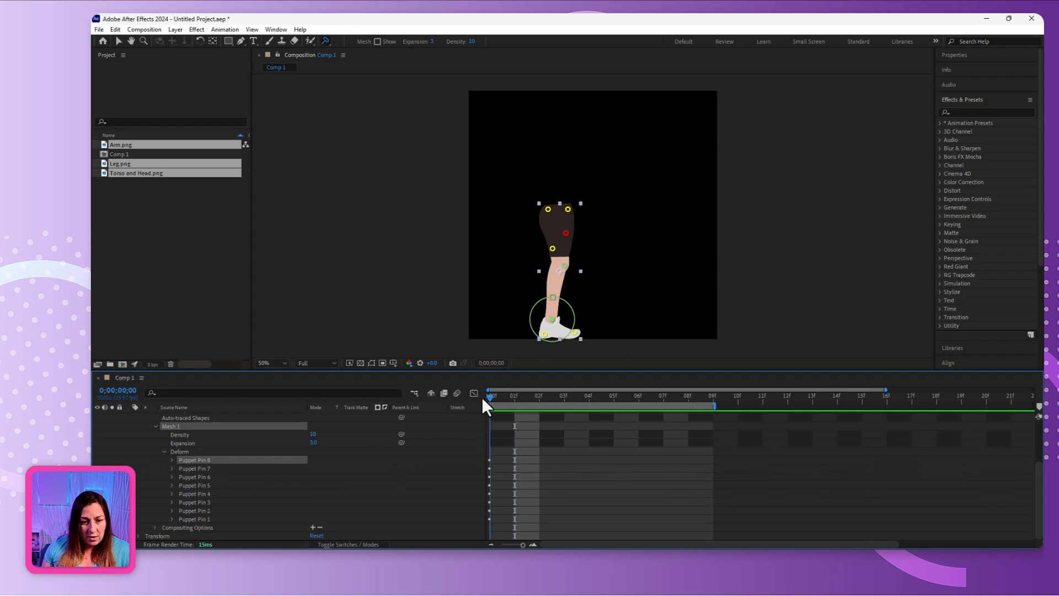
{"action": "left_click_drag", "start_coordinate": [521, 400], "coordinate": [687, 389]}
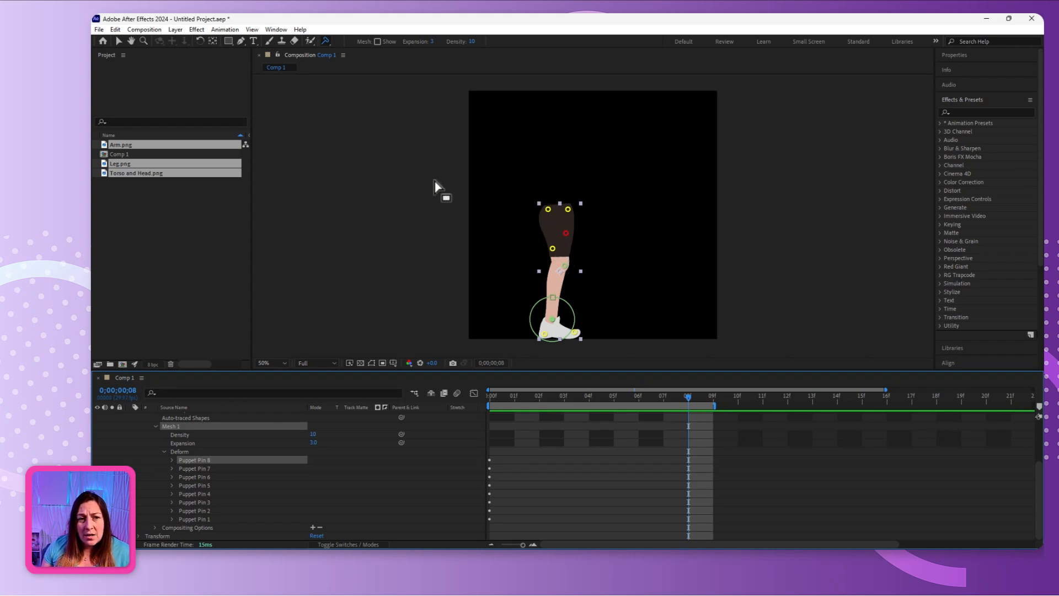
{"action": "left_click_drag", "start_coordinate": [324, 40], "coordinate": [364, 45]}
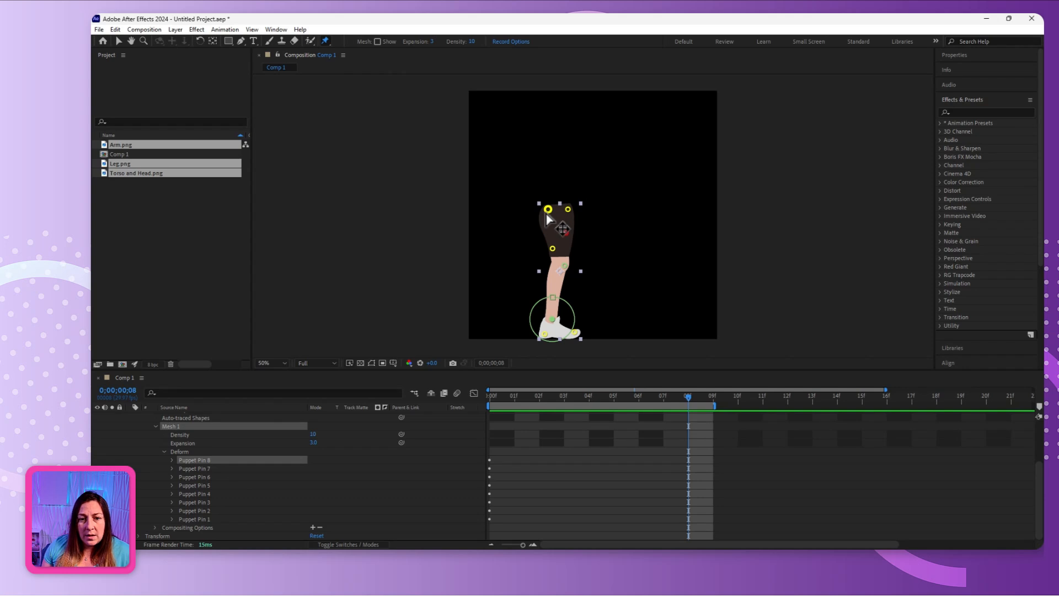
{"action": "left_click_drag", "start_coordinate": [548, 211], "coordinate": [524, 256]}
{"action": "left_click_drag", "start_coordinate": [567, 209], "coordinate": [589, 297]}
{"action": "left_click", "coordinate": [544, 333]}
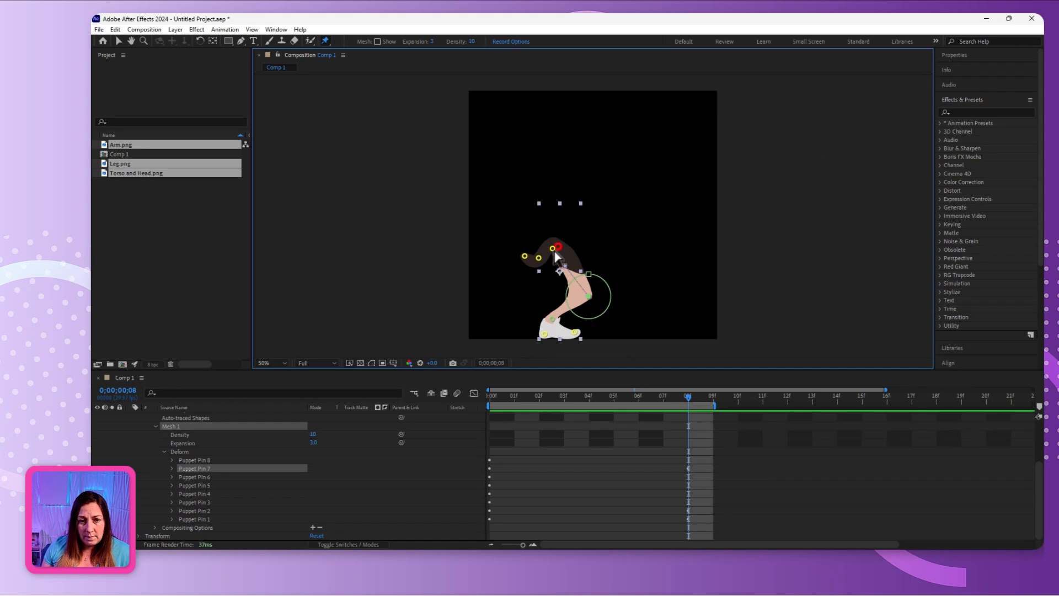
{"action": "mouse_move", "coordinate": [554, 250]}
{"action": "left_mouse_down"}
{"action": "mouse_move", "coordinate": [528, 290]}
{"action": "mouse_move", "coordinate": [559, 290]}
{"action": "mouse_move", "coordinate": [547, 260]}
{"action": "left_mouse_up"}
Add a Puppet Position Pin on the back edge of the shorts at frame 0 and move it down beneath the hip at frame 8.
{"action": "mouse_move", "coordinate": [688, 398]}
{"action": "left_mouse_down"}
{"action": "mouse_move", "coordinate": [490, 397]}
{"action": "mouse_move", "coordinate": [688, 397]}
{"action": "left_mouse_up"}
{"action": "left_click", "coordinate": [546, 226]}
{"action": "left_click_drag", "start_coordinate": [546, 226], "coordinate": [530, 291]}
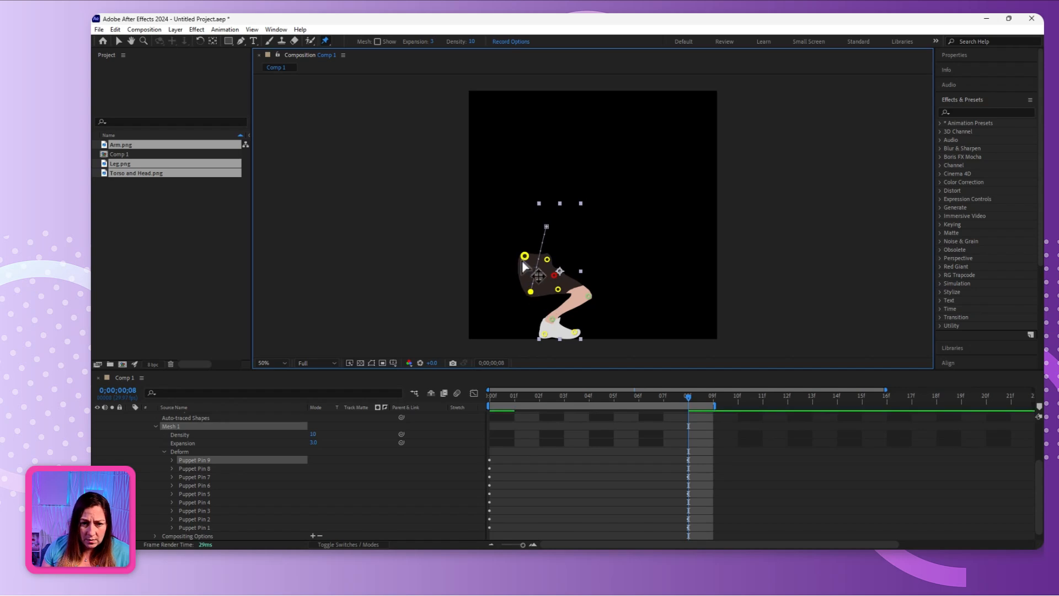
Refine the frame 8 thigh shape by adjusting the upper shorts pins, the knee pins and the starch pin.
{"action": "left_click_drag", "start_coordinate": [524, 256], "coordinate": [540, 265]}
{"action": "left_click", "coordinate": [588, 296]}
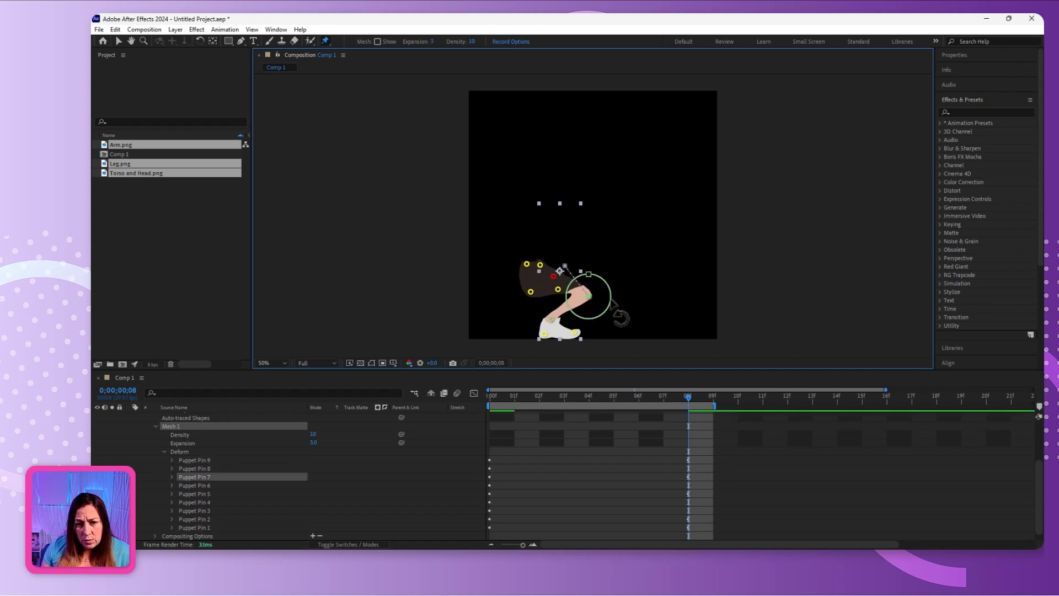
{"action": "left_click_drag", "start_coordinate": [610, 299], "coordinate": [562, 285]}
{"action": "left_click", "coordinate": [555, 284]}
{"action": "mouse_move", "coordinate": [551, 273]}
{"action": "left_mouse_down"}
{"action": "mouse_move", "coordinate": [535, 285]}
{"action": "mouse_move", "coordinate": [543, 260]}
{"action": "left_mouse_up"}
Replace the starch pin with a Puppet Position Pin on the front of the shorts and move it onto the bent thigh at frame 8.
{"action": "mouse_move", "coordinate": [692, 399]}
{"action": "left_mouse_down"}
{"action": "mouse_move", "coordinate": [489, 400]}
{"action": "mouse_move", "coordinate": [688, 403]}
{"action": "left_mouse_up"}
{"action": "left_click", "coordinate": [568, 220]}
{"action": "key", "text": "Delete"}
{"action": "left_click", "coordinate": [568, 233]}
{"action": "left_click_drag", "start_coordinate": [568, 234], "coordinate": [548, 264]}
Reposition the knee's advanced pin at frame 8, rotate it about -3.5° and enlarge its scale to about 119%.
{"action": "left_click", "coordinate": [584, 287]}
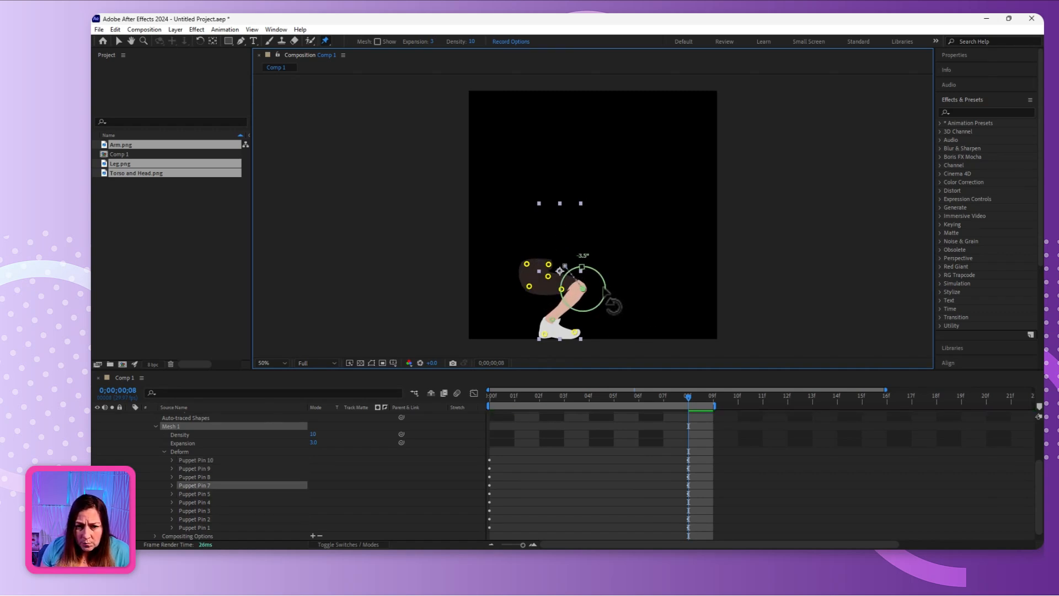
{"action": "left_click", "coordinate": [713, 397]}
{"action": "left_click_drag", "start_coordinate": [711, 415], "coordinate": [688, 412]}
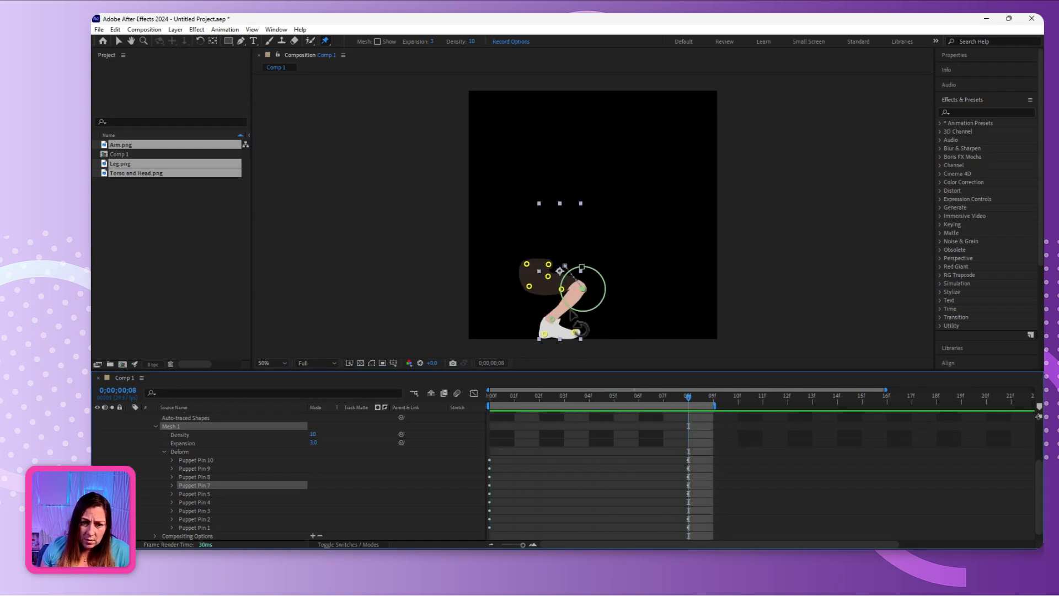
{"action": "left_click", "coordinate": [581, 267]}
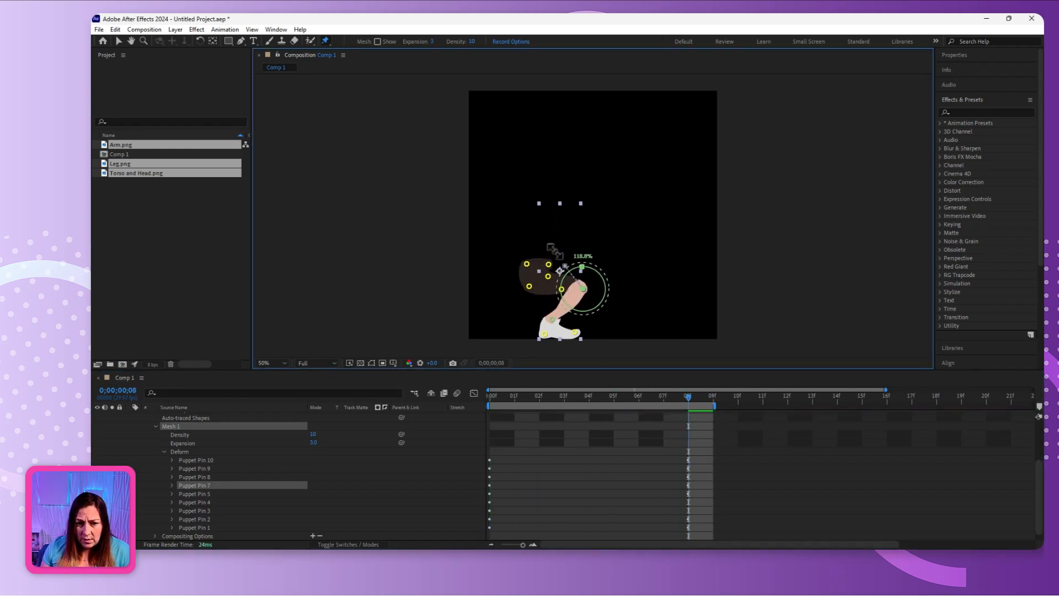
Enlarge the ankle's advanced pin at frame 8 and shift it slightly forward and down.
{"action": "left_click", "coordinate": [552, 319]}
{"action": "left_click_drag", "start_coordinate": [536, 293], "coordinate": [537, 291]}
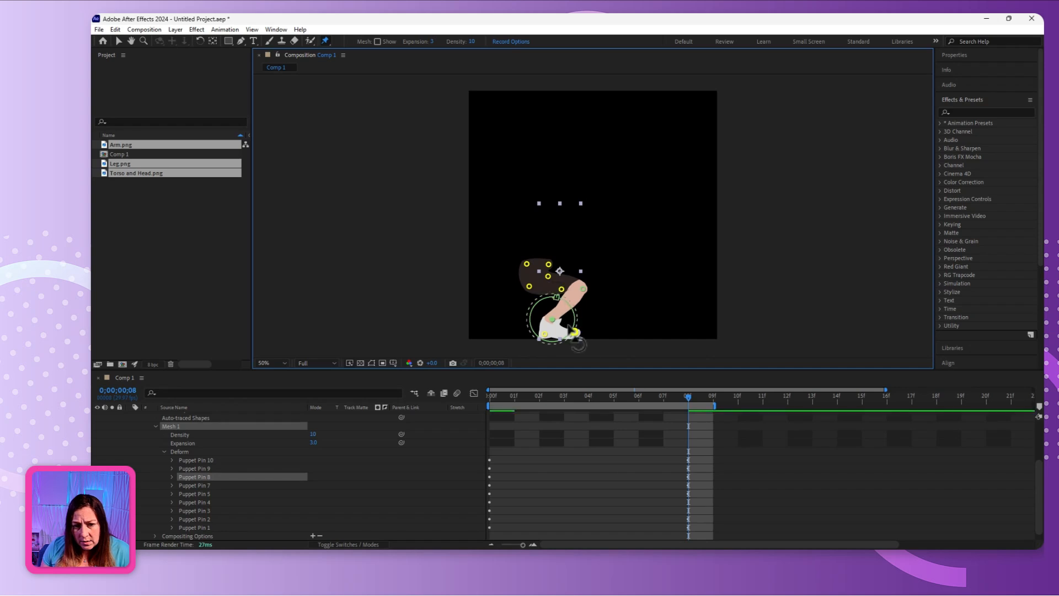
{"action": "left_click_drag", "start_coordinate": [711, 418], "coordinate": [689, 407]}
{"action": "left_click_drag", "start_coordinate": [552, 319], "coordinate": [555, 323]}
{"action": "left_click", "coordinate": [688, 397]}
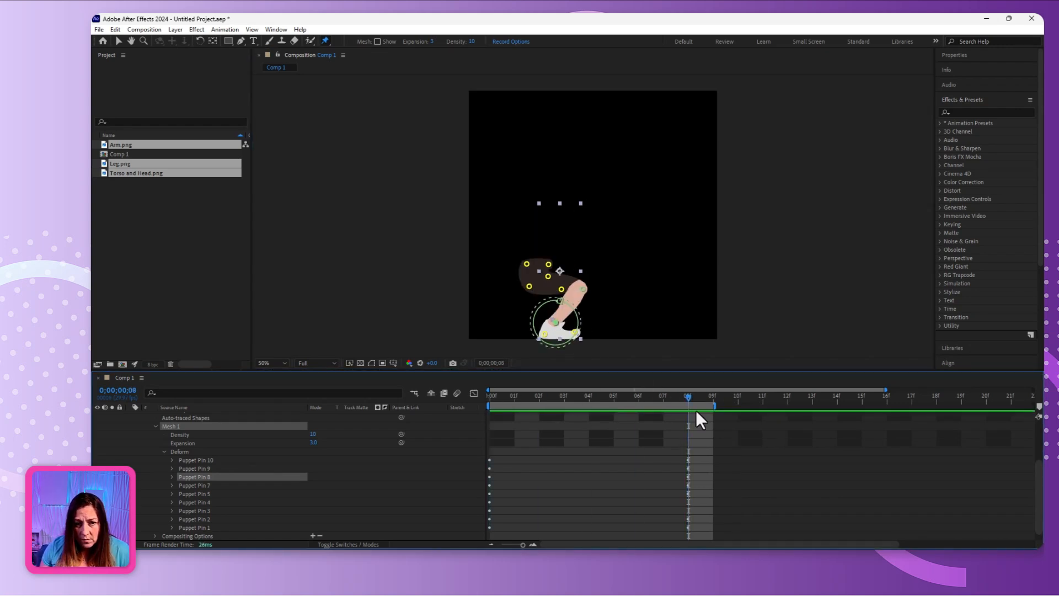
Nudge the front upper shorts pin slightly backward at frame 8 and preview the leg animation.
{"action": "left_click_drag", "start_coordinate": [549, 264], "coordinate": [545, 264]}
{"action": "key", "text": "space"}
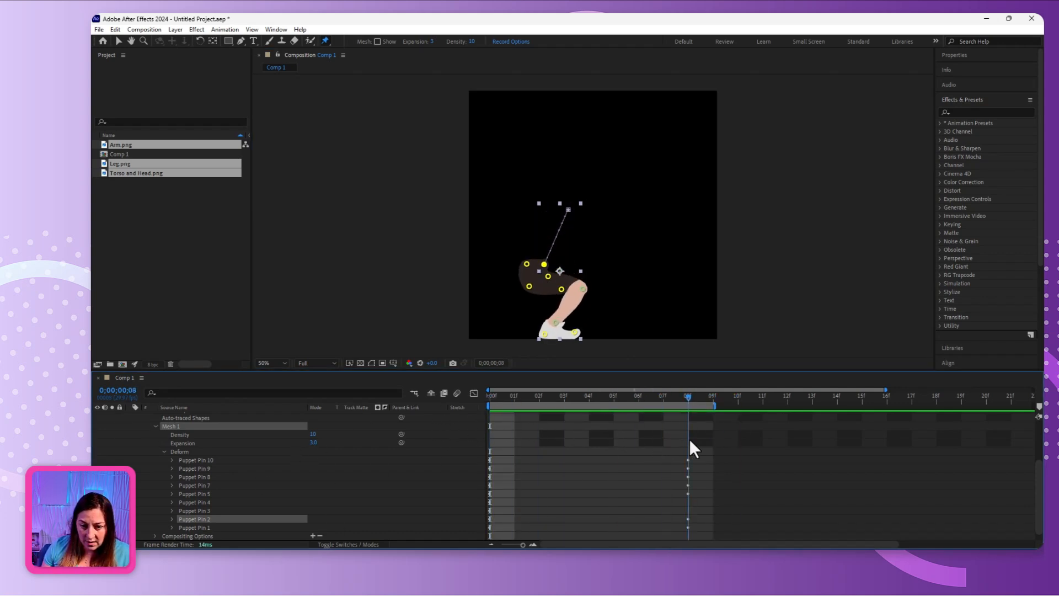
{"action": "key", "text": "space"}
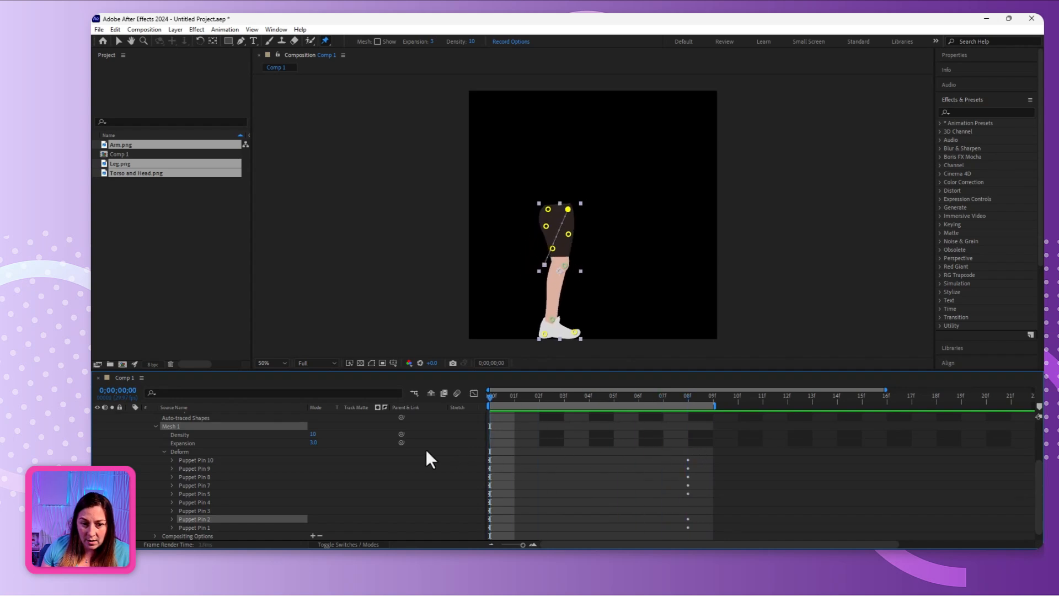
Make the Arm.png and Torso and Head.png layers visible again.
{"action": "scroll", "coordinate": [197, 459], "scroll_direction": "up", "scroll_amount": 4}
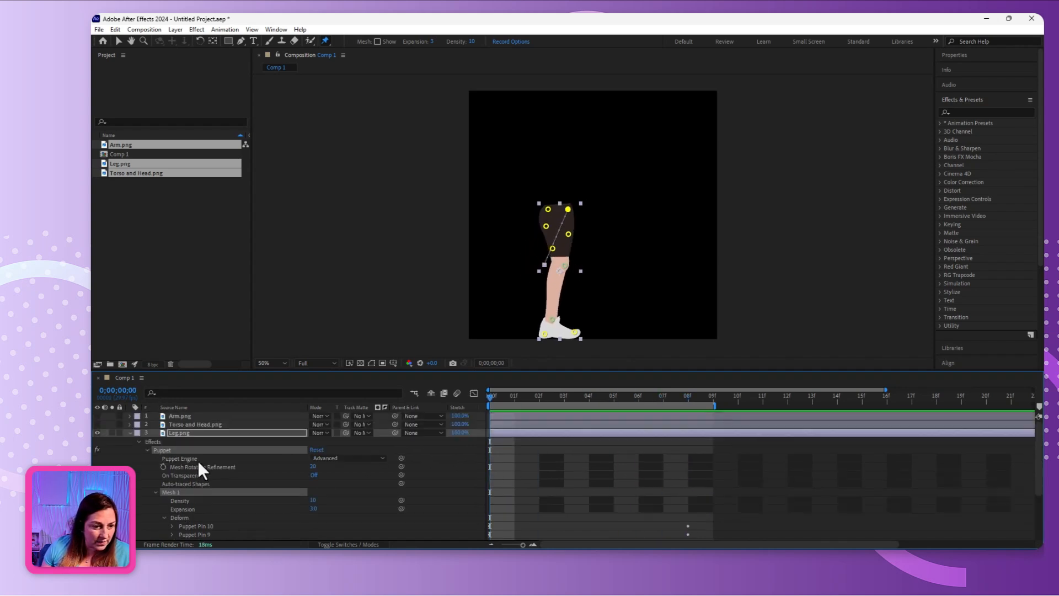
{"action": "left_click_drag", "start_coordinate": [97, 423], "coordinate": [96, 416]}
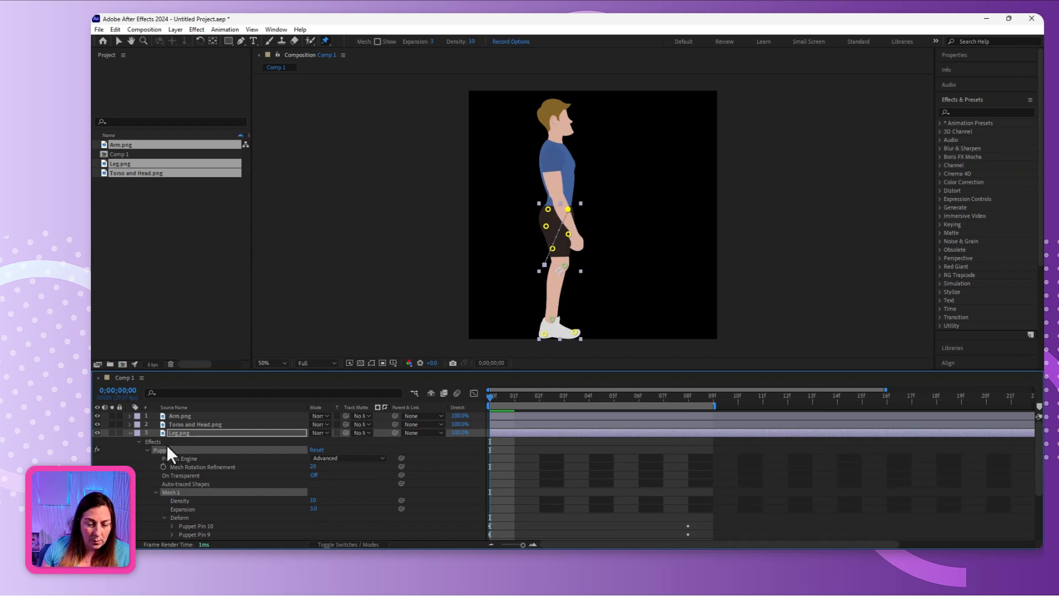
{"action": "scroll", "coordinate": [463, 474], "scroll_direction": "down", "scroll_amount": 3}
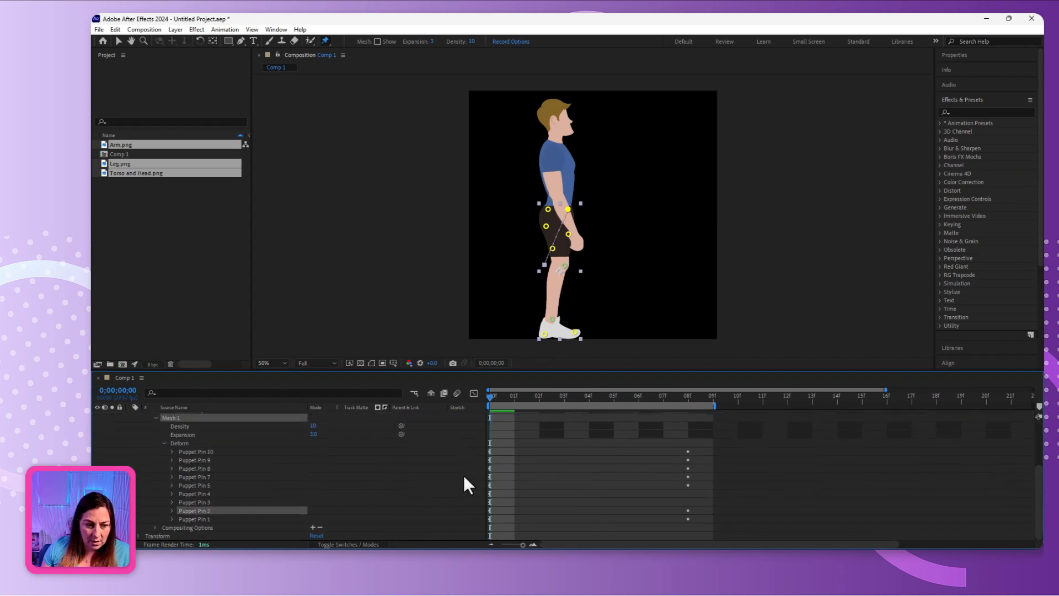
{"action": "scroll", "coordinate": [464, 475], "scroll_direction": "up", "scroll_amount": 3}
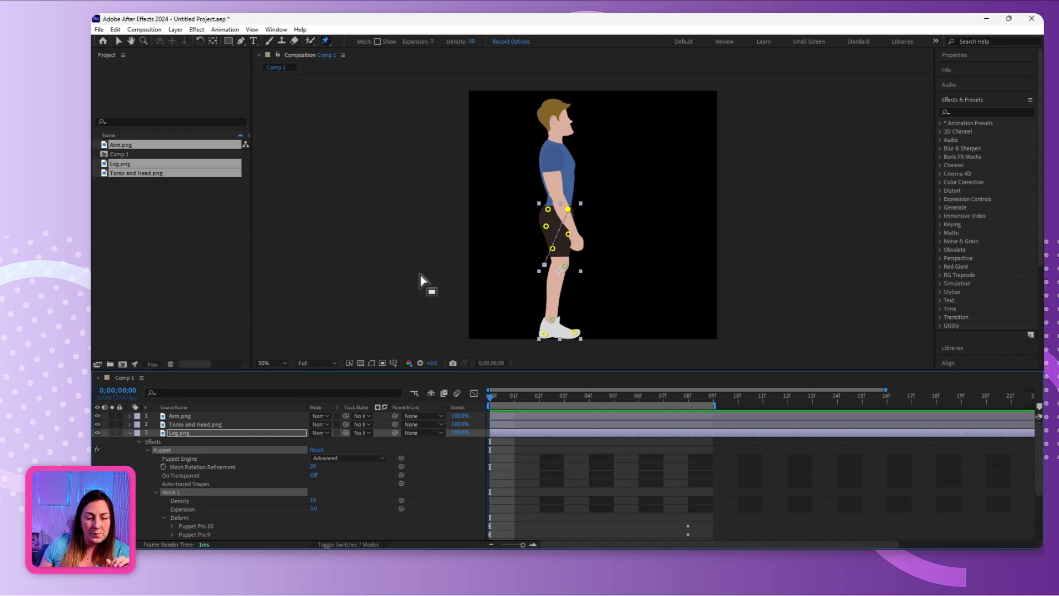
Pre-compose the Arm.png and Torso and Head.png layers into a new composition named Arm Torso.
{"action": "left_click", "coordinate": [193, 423]}
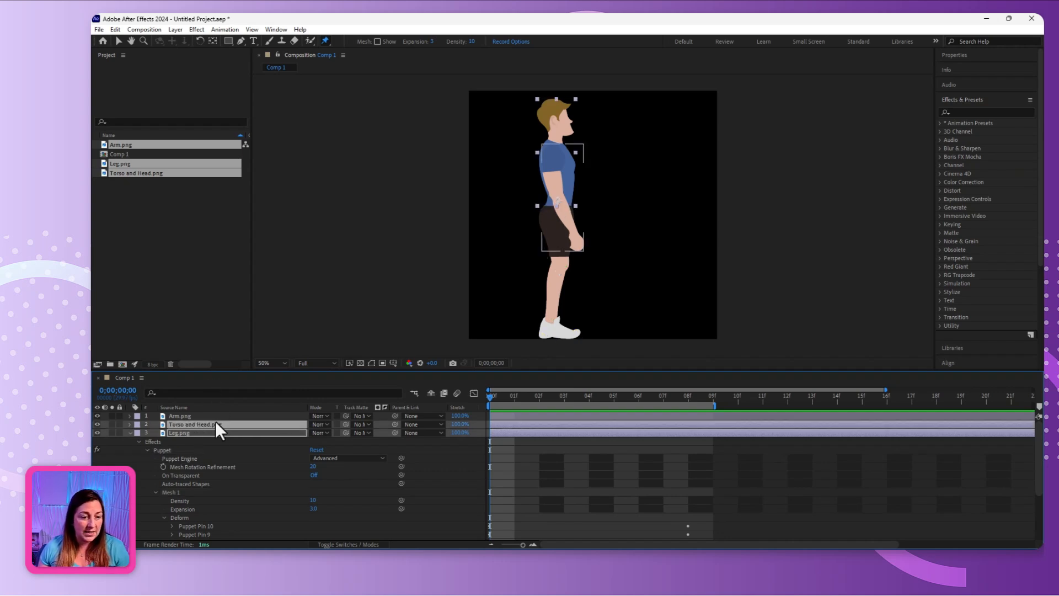
{"action": "left_click", "coordinate": [179, 414], "text": "shift"}
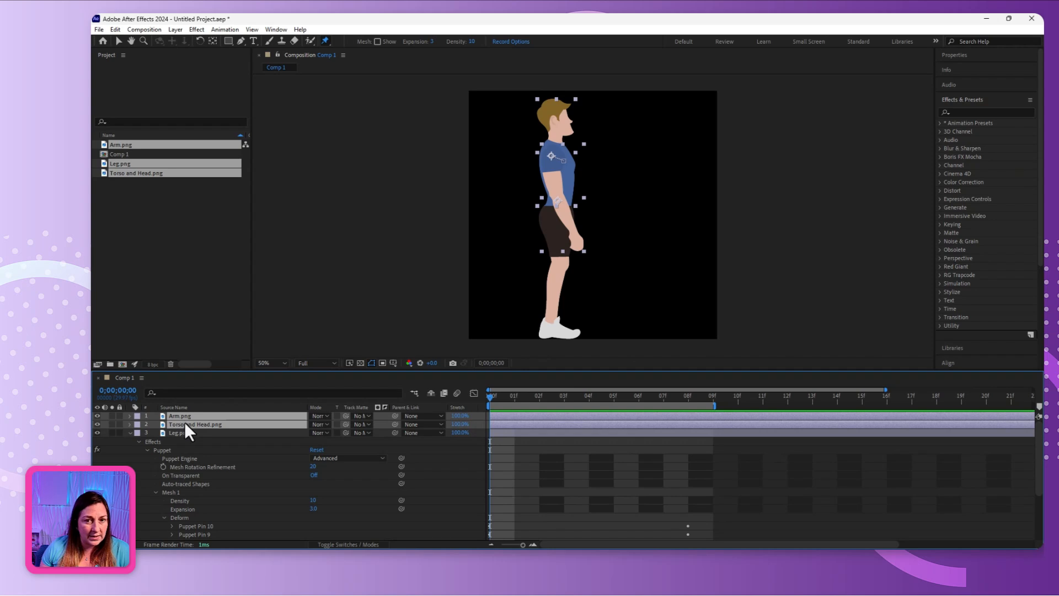
{"action": "right_click", "coordinate": [187, 422]}
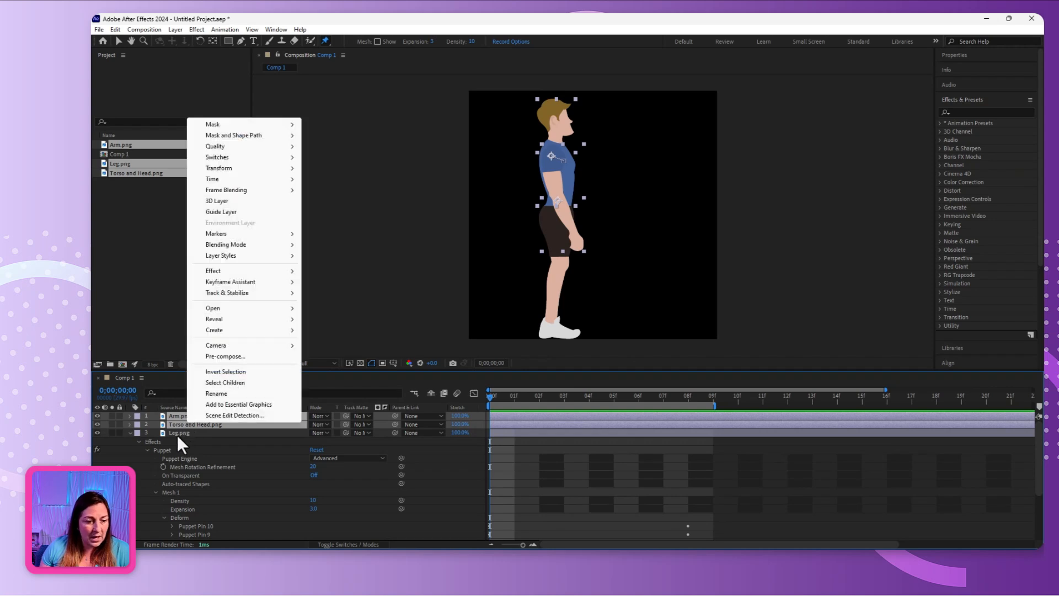
{"action": "left_click", "coordinate": [223, 355]}
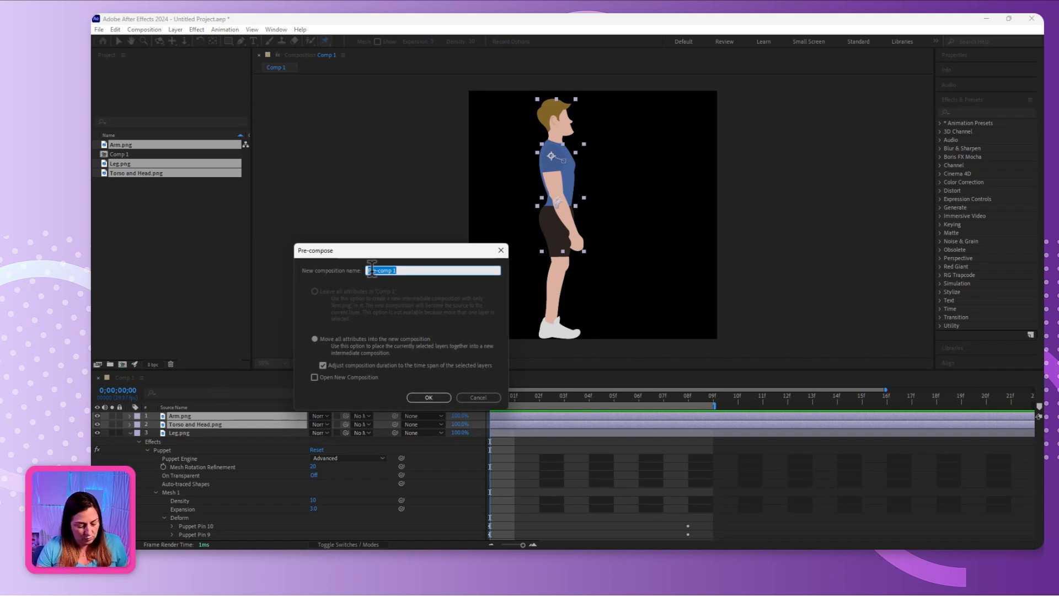
{"action": "type", "text": "Arm Torso"}
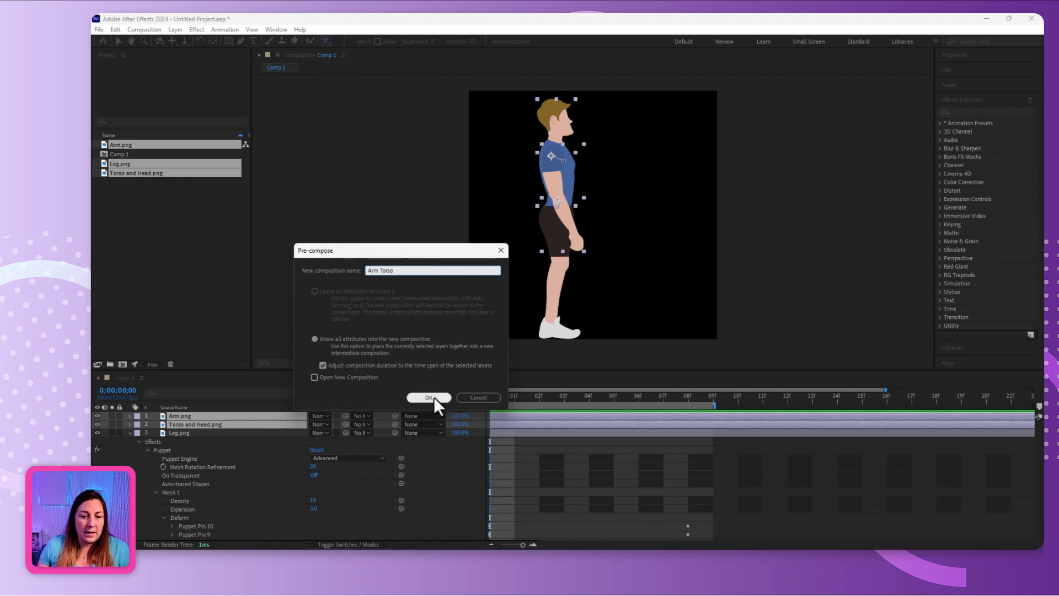
{"action": "left_click", "coordinate": [429, 397]}
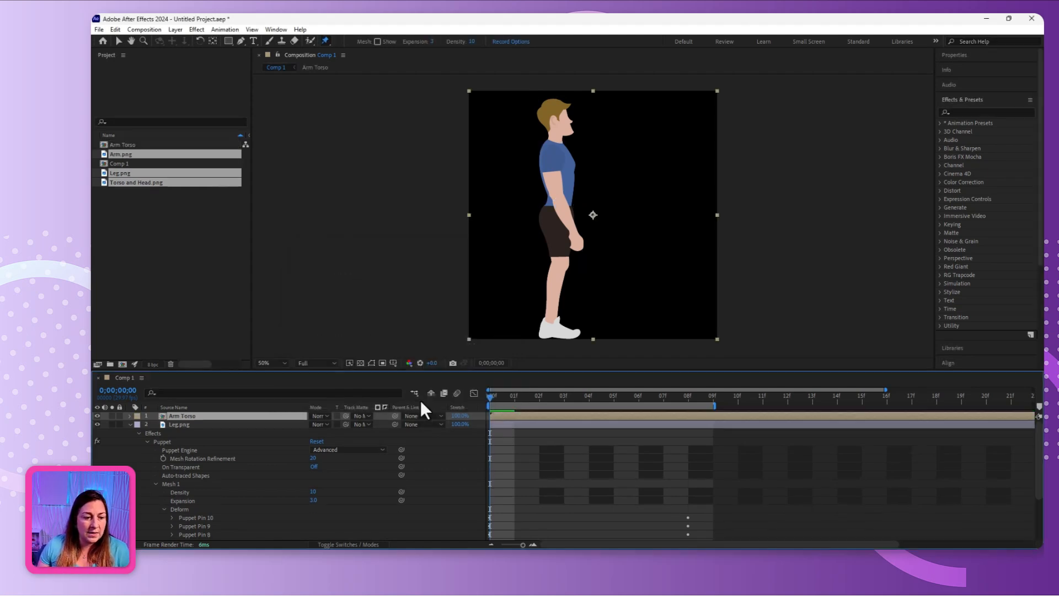
Open the Arm Torso precomp and preview the arm and torso animation.
{"action": "double_click", "coordinate": [190, 416]}
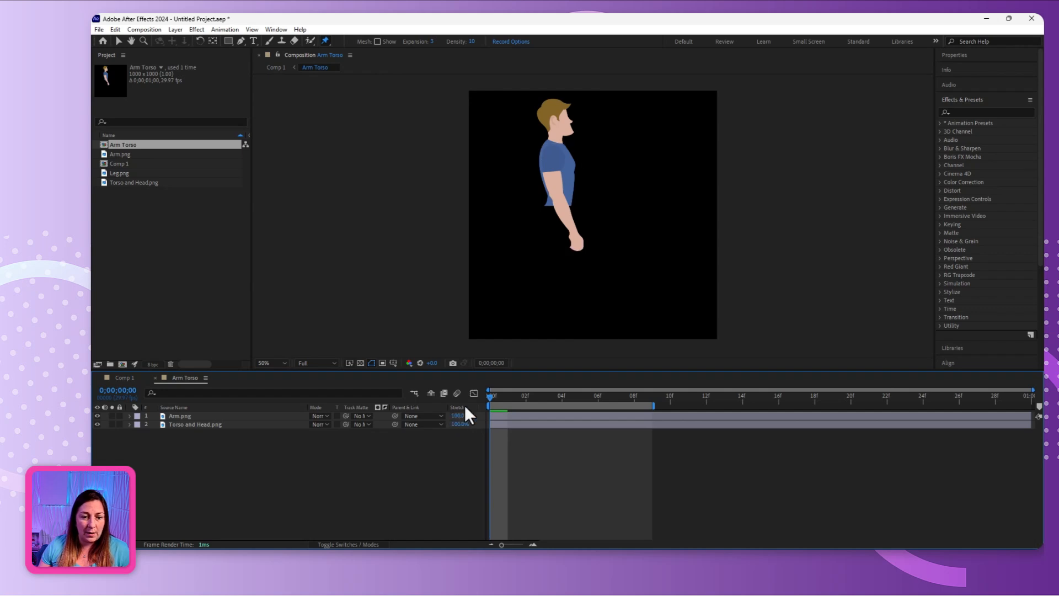
{"action": "key", "text": "space"}
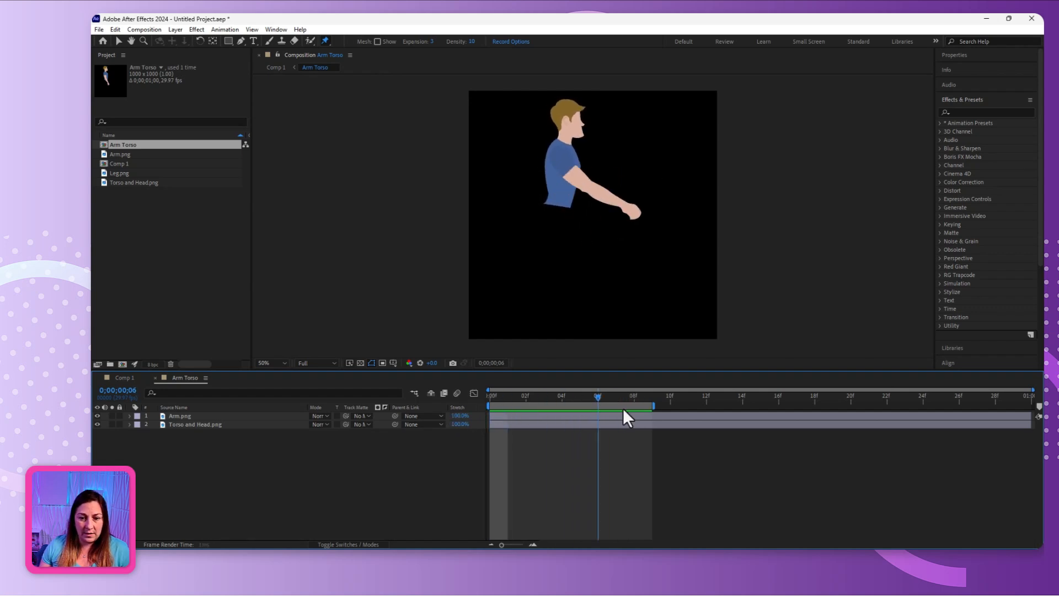
{"action": "key", "text": "space"}
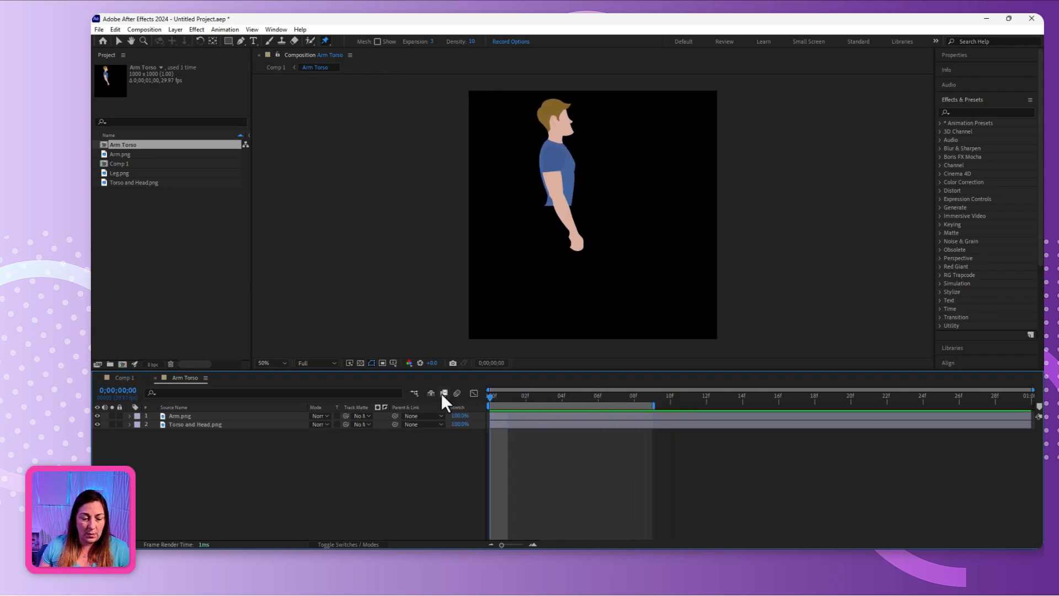
In Comp 1, keyframe the Arm Torso layer's position at frame 0 and move it onto the squatting hips at frame 8, about 410, 738.
{"action": "left_click", "coordinate": [123, 377]}
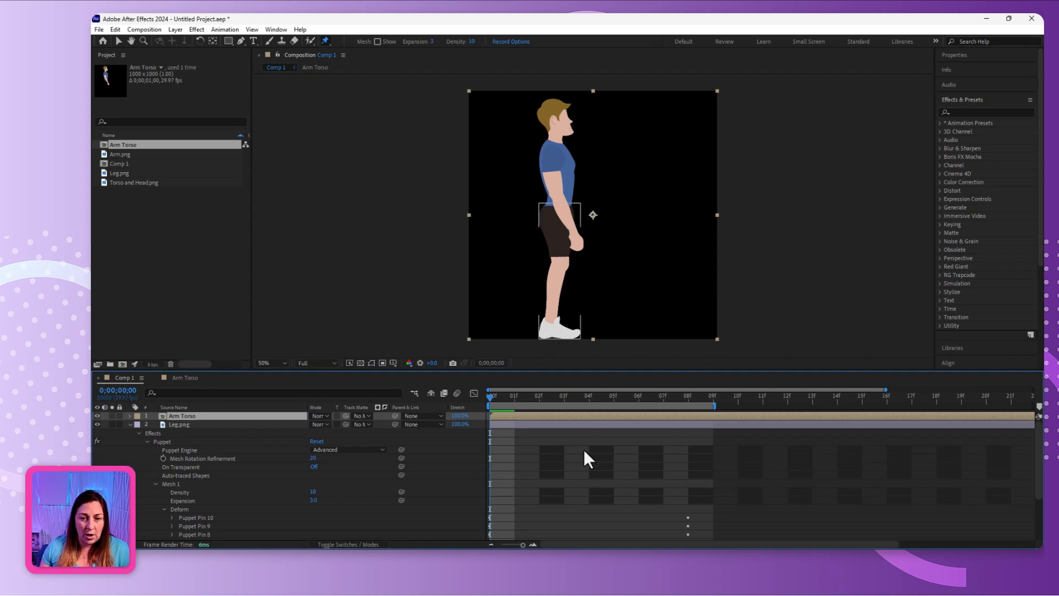
{"action": "left_click", "coordinate": [130, 416]}
{"action": "left_click", "coordinate": [138, 424]}
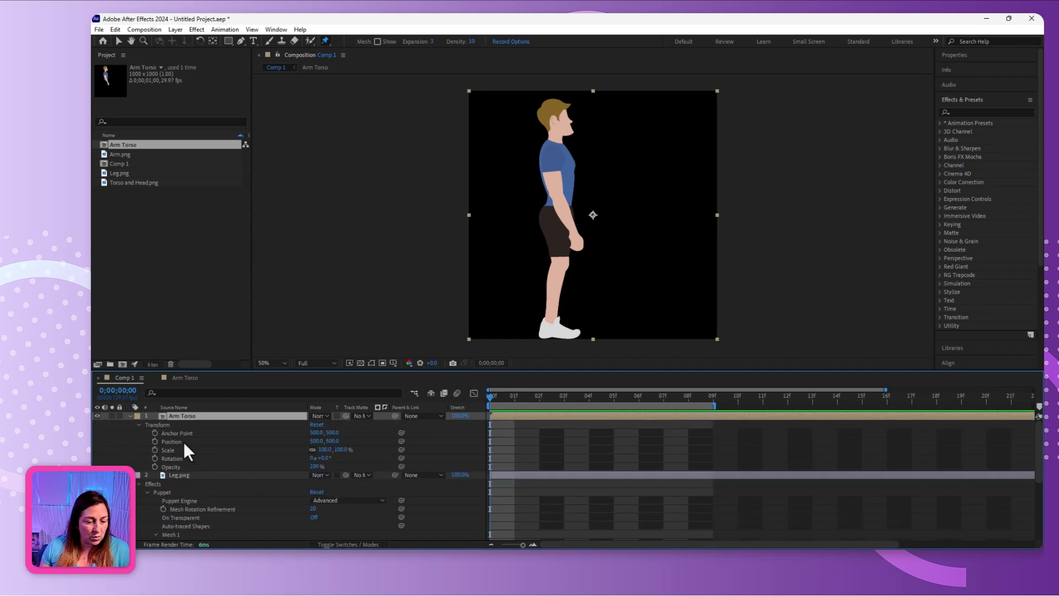
{"action": "left_click", "coordinate": [154, 441]}
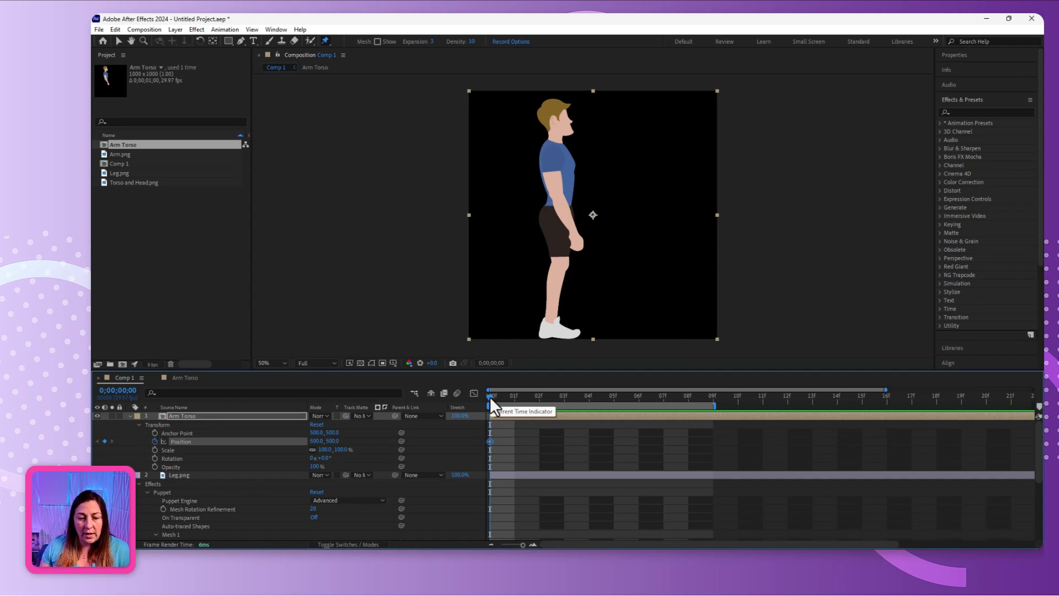
{"action": "left_click_drag", "start_coordinate": [490, 396], "coordinate": [686, 408]}
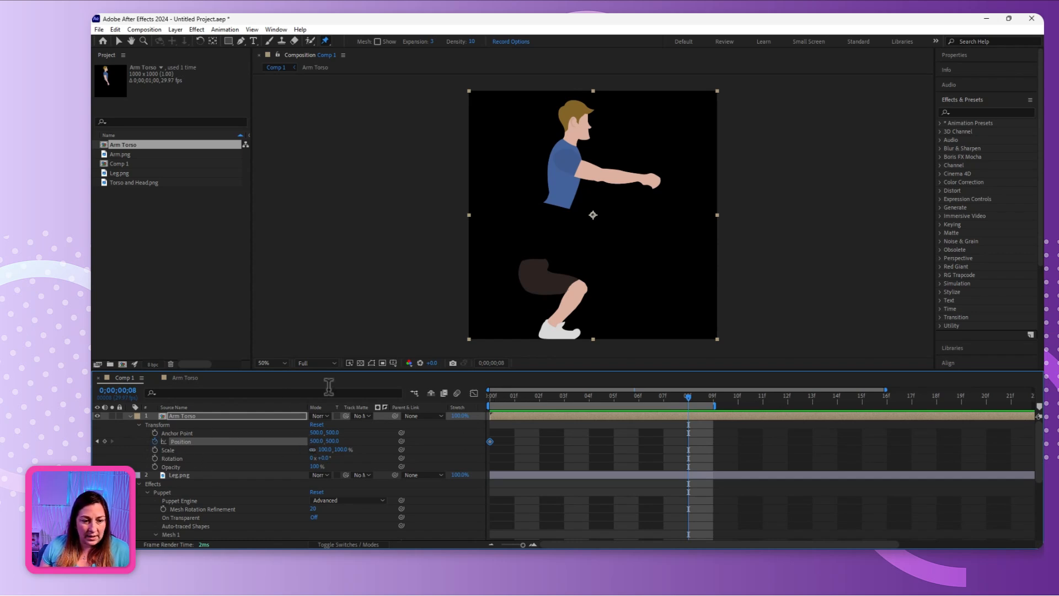
{"action": "left_click", "coordinate": [119, 38]}
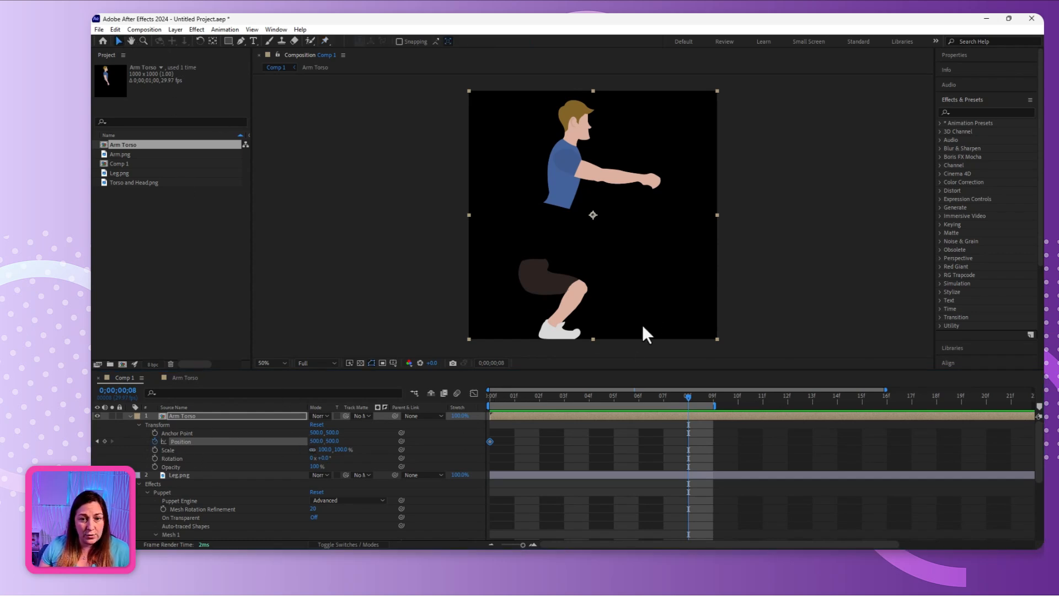
{"action": "left_click_drag", "start_coordinate": [568, 184], "coordinate": [549, 232]}
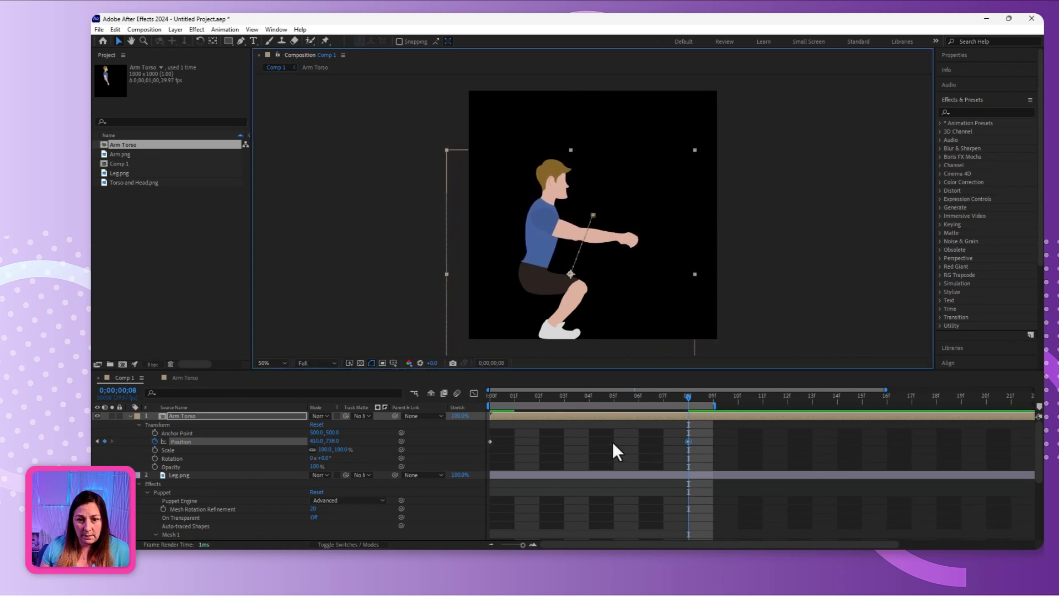
{"action": "left_click_drag", "start_coordinate": [686, 397], "coordinate": [484, 446]}
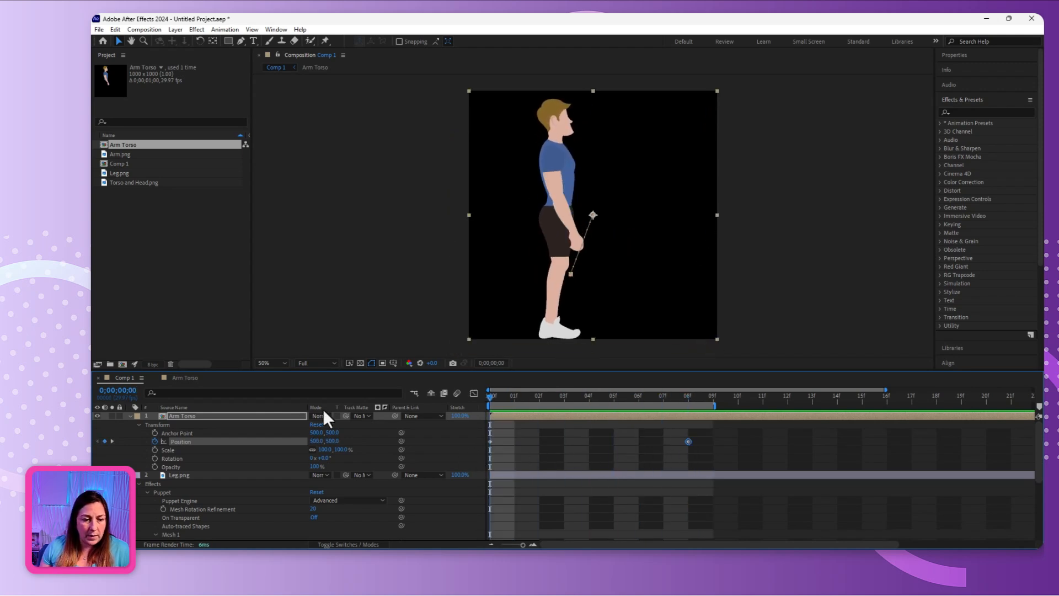
Inside the Arm Torso precomp, set the Torso and Head.png rotation at frame 8 to 24° so the torso leans forward.
{"action": "double_click", "coordinate": [190, 416]}
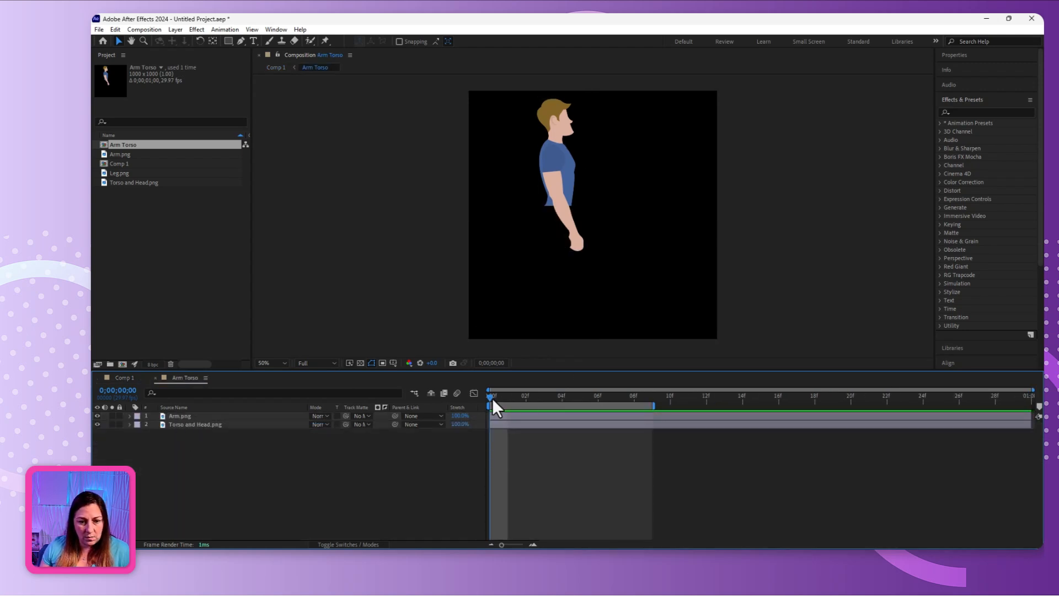
{"action": "left_click_drag", "start_coordinate": [492, 399], "coordinate": [634, 407]}
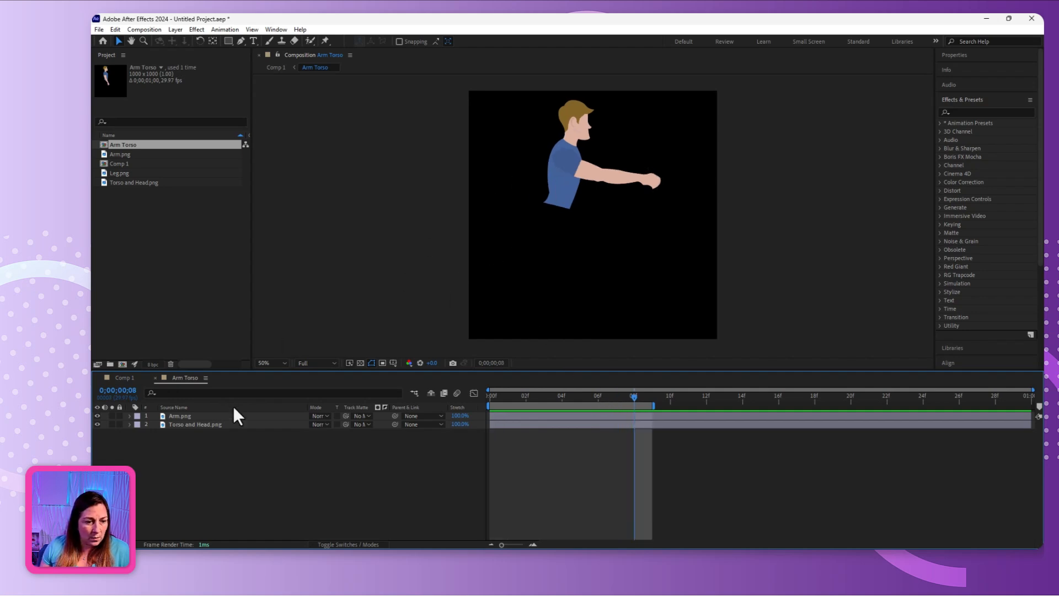
{"action": "left_click", "coordinate": [198, 424]}
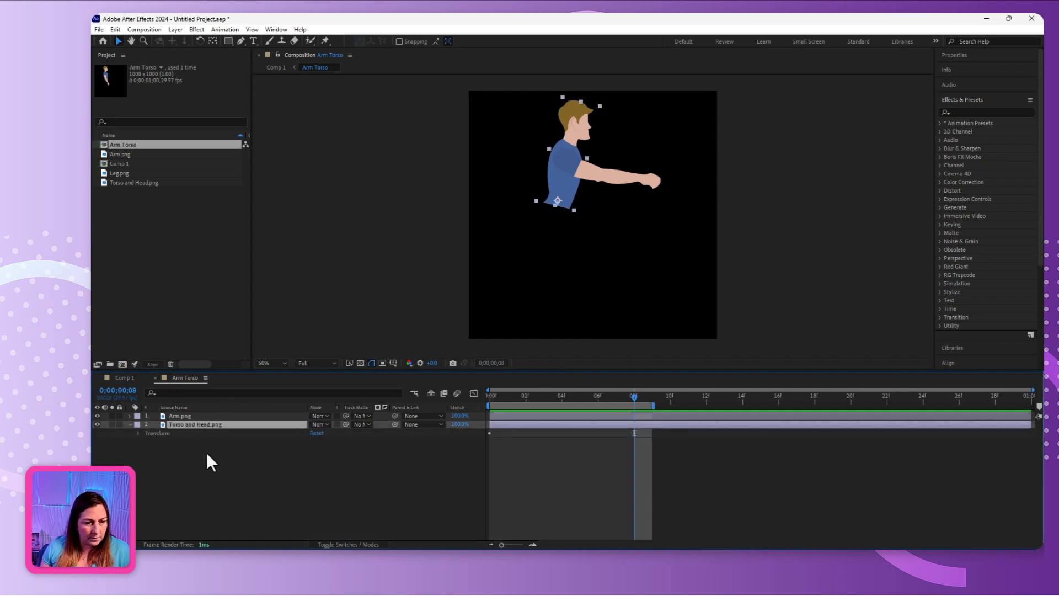
{"action": "left_click", "coordinate": [138, 433]}
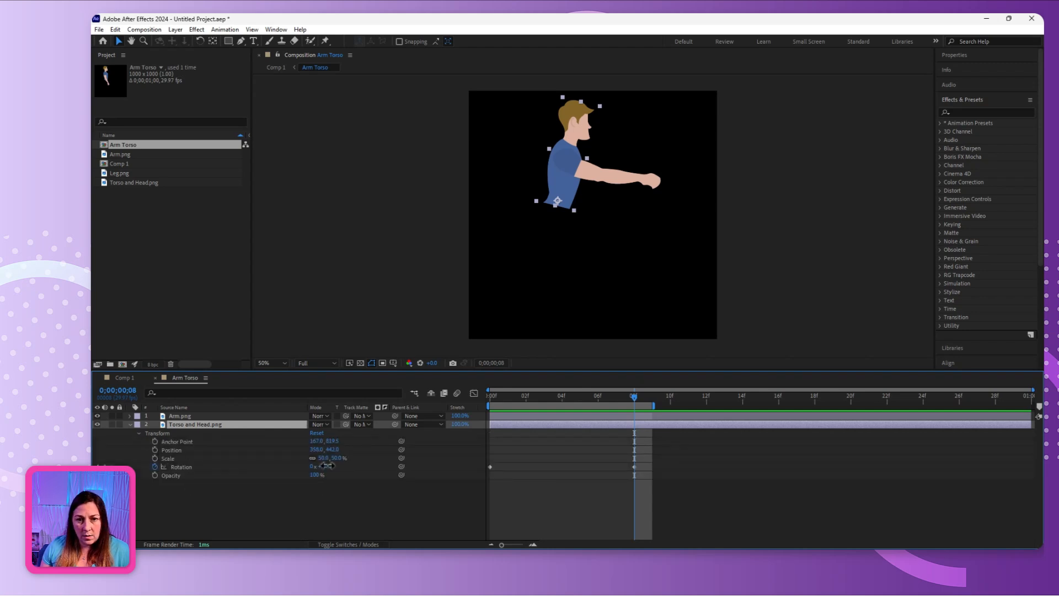
{"action": "left_click_drag", "start_coordinate": [328, 468], "coordinate": [341, 467]}
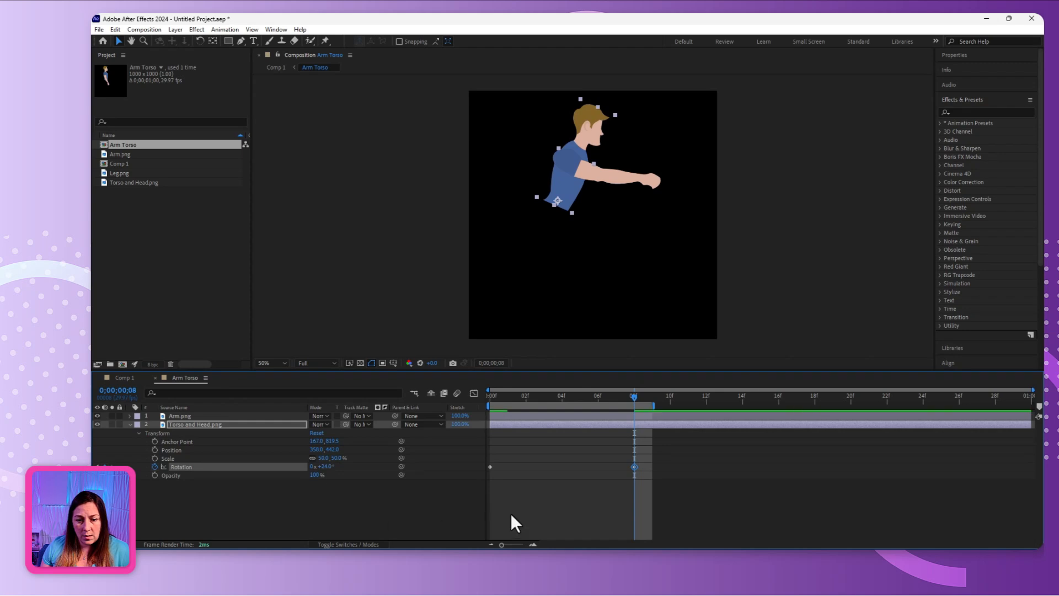
Realign Arm.png with the shoulder at frame 8, at about 406, 284, and set its rotation to -71°.
{"action": "left_click", "coordinate": [174, 416]}
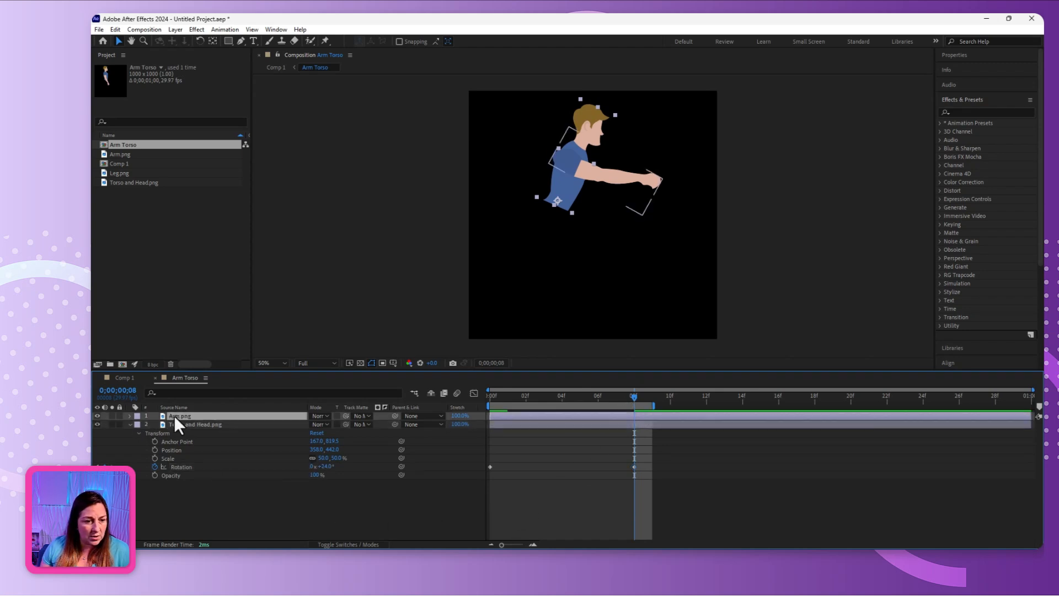
{"action": "left_click", "coordinate": [130, 416]}
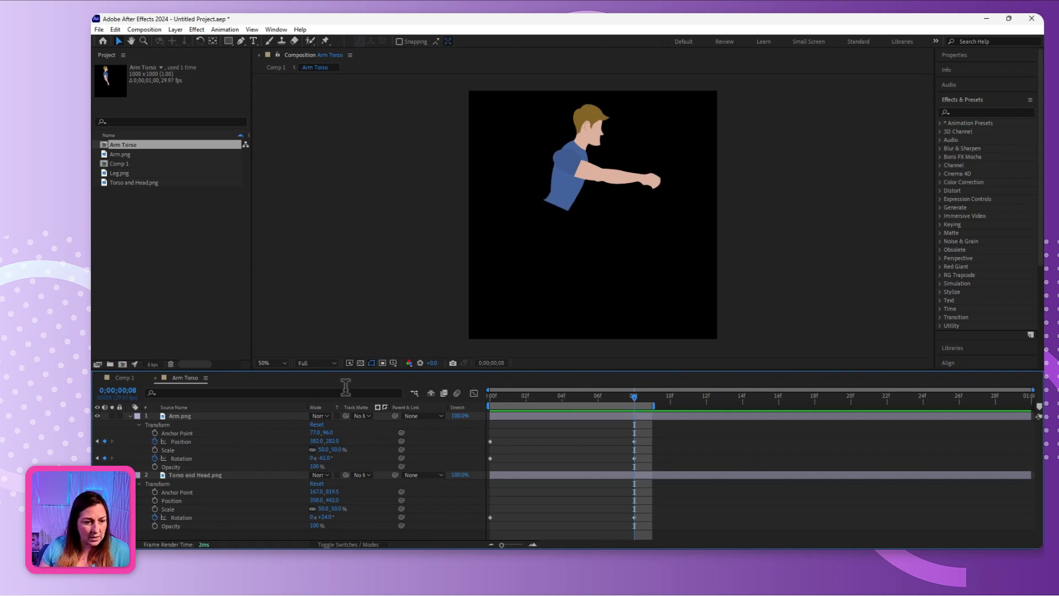
{"action": "left_click_drag", "start_coordinate": [634, 211], "coordinate": [642, 213]}
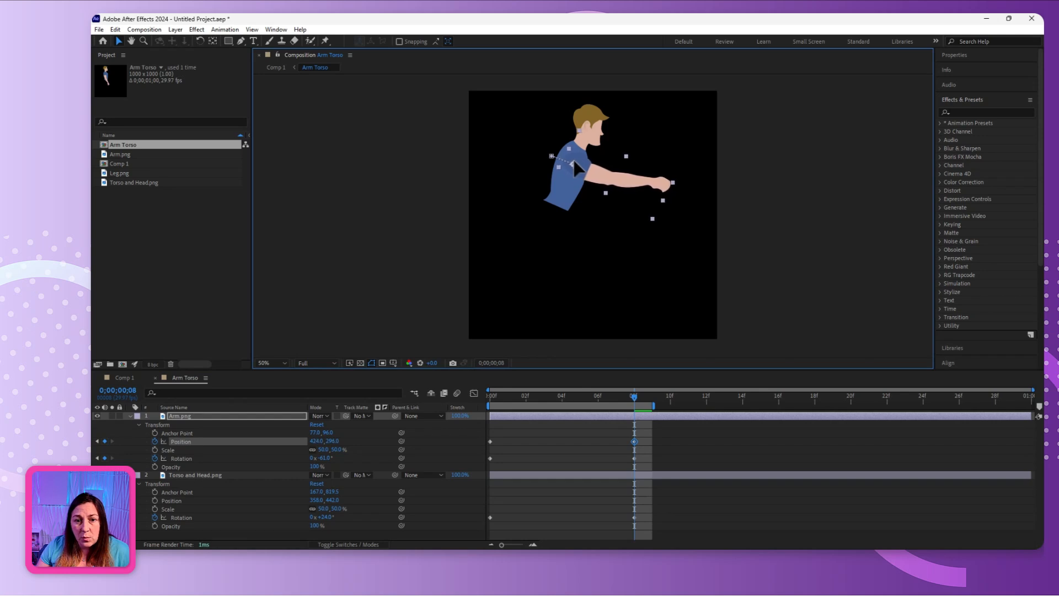
{"action": "left_click_drag", "start_coordinate": [570, 157], "coordinate": [569, 157]}
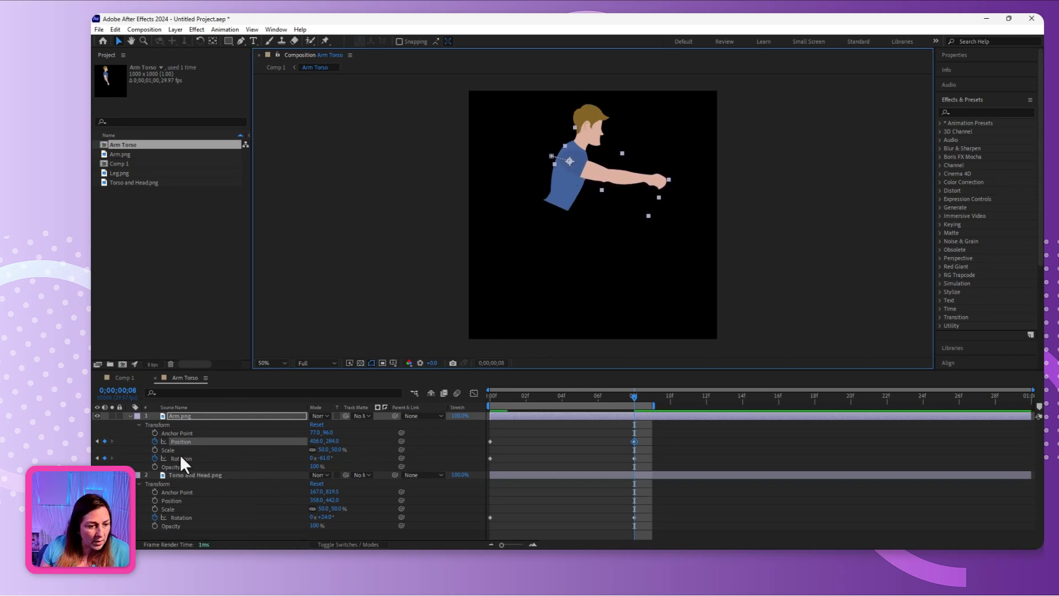
{"action": "left_click_drag", "start_coordinate": [322, 458], "coordinate": [318, 458]}
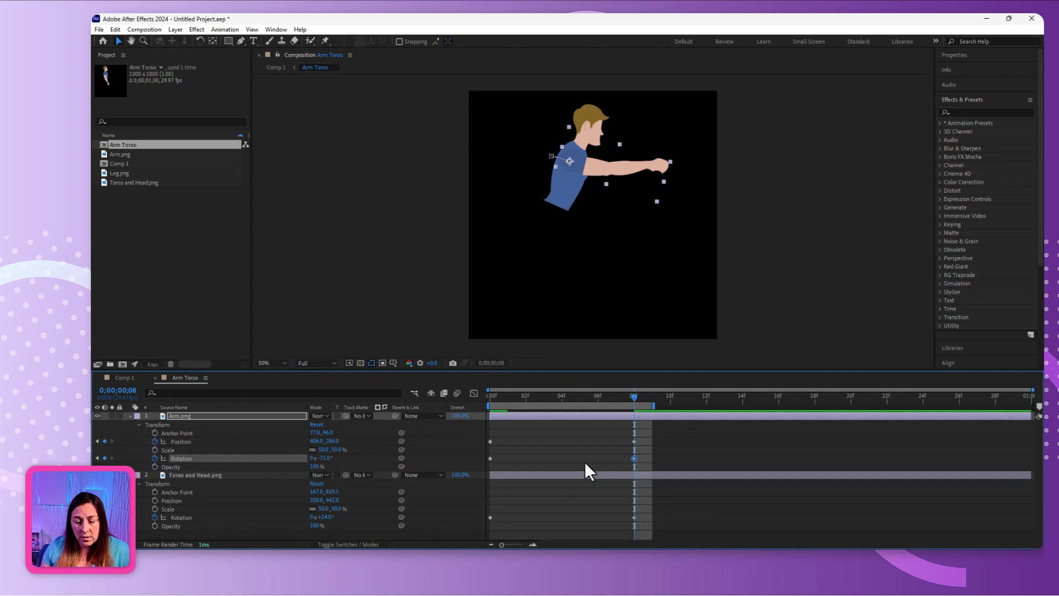
Scrub the precomp back to its start and preview the complete squat in Comp 1.
{"action": "left_click_drag", "start_coordinate": [633, 396], "coordinate": [447, 416]}
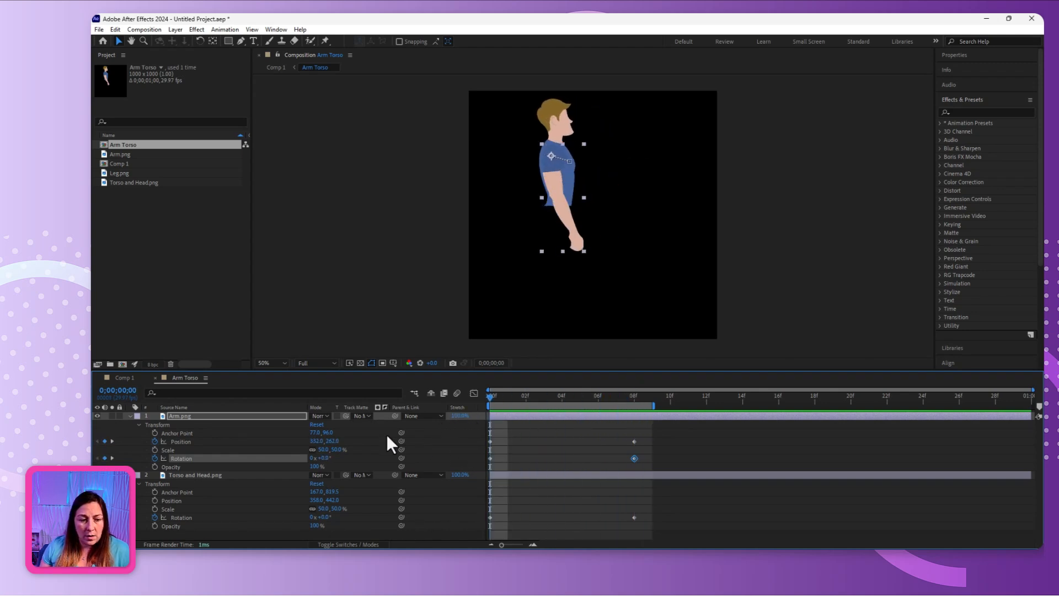
{"action": "left_click", "coordinate": [126, 379]}
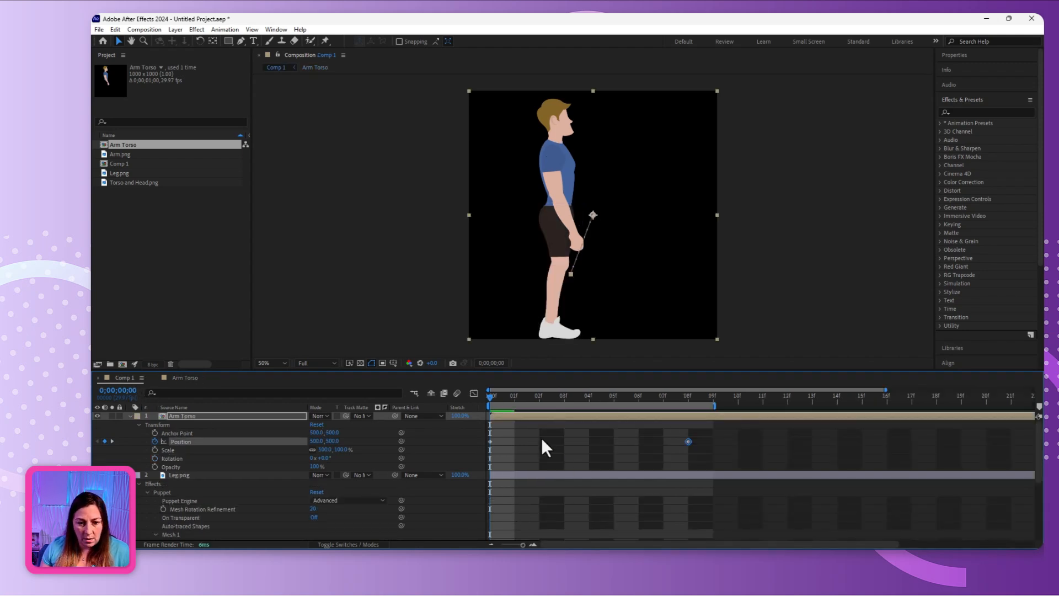
{"action": "left_click_drag", "start_coordinate": [489, 396], "coordinate": [461, 503]}
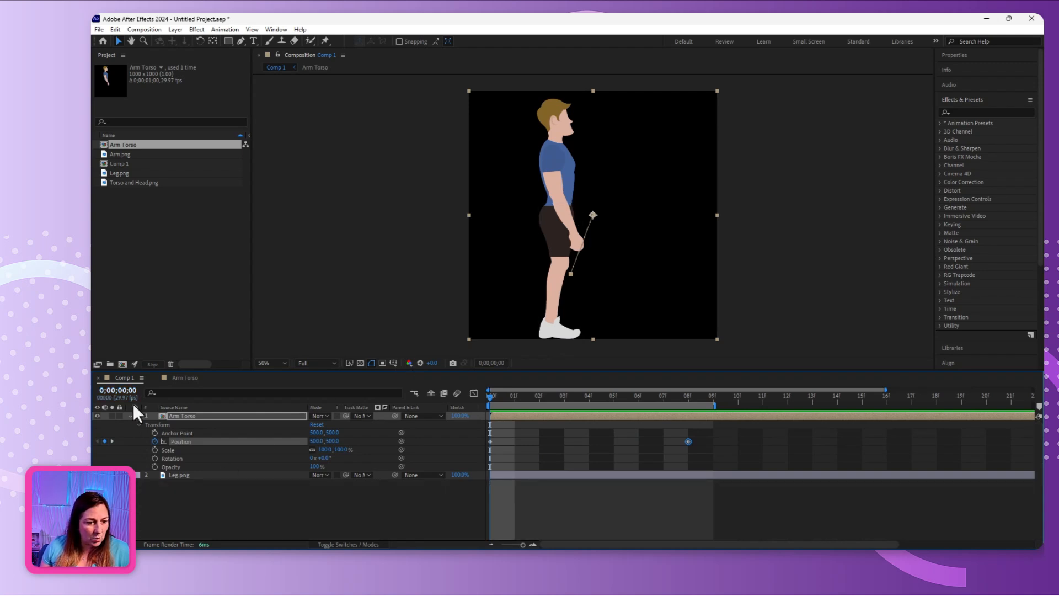
Collapse the Arm Torso layer's properties and duplicate the Leg.png layer to make a second leg.
{"action": "left_click", "coordinate": [129, 414]}
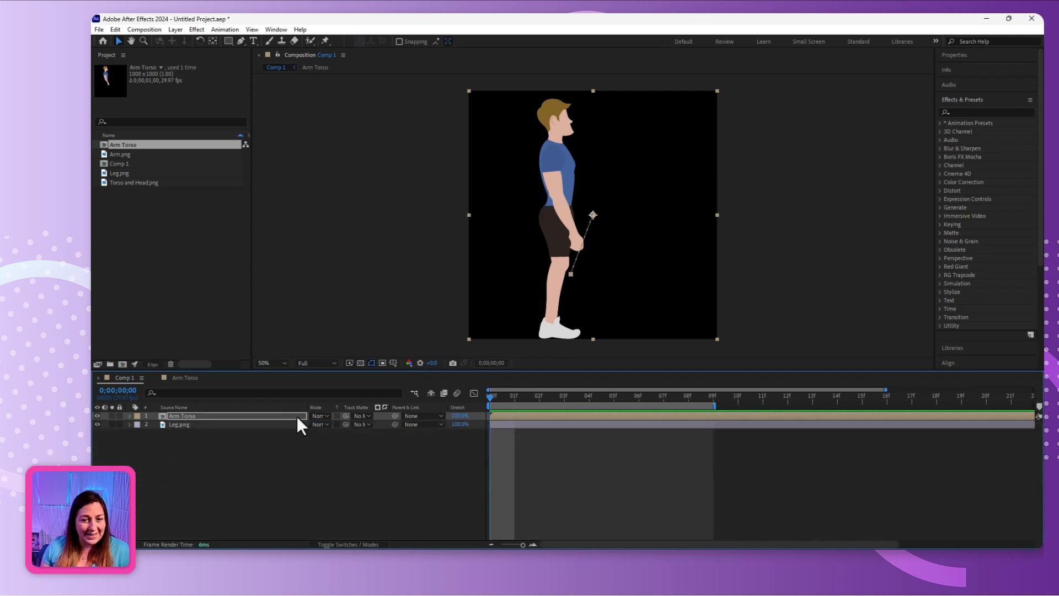
{"action": "left_click", "coordinate": [180, 425]}
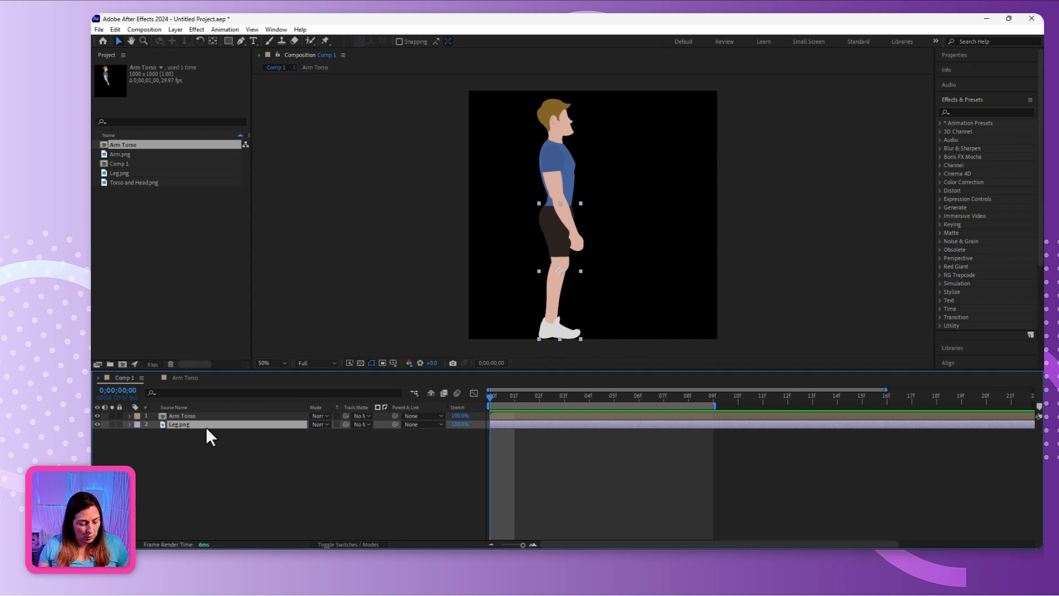
{"action": "key", "text": "ctrl+d"}
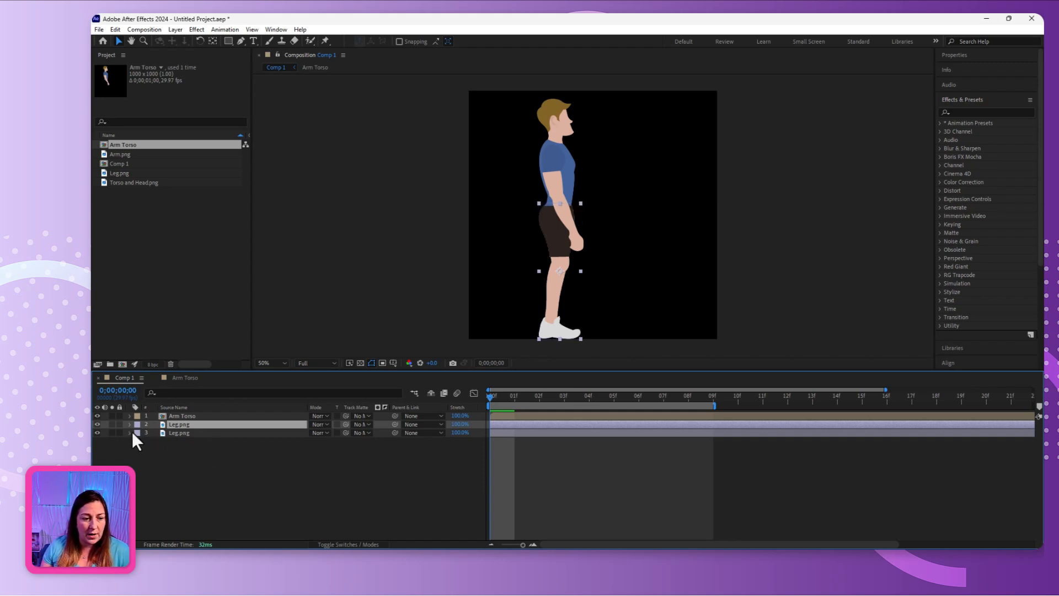
Set the scale of the lower Leg.png layer to 48% so it reads as the rear leg.
{"action": "left_click", "coordinate": [181, 434]}
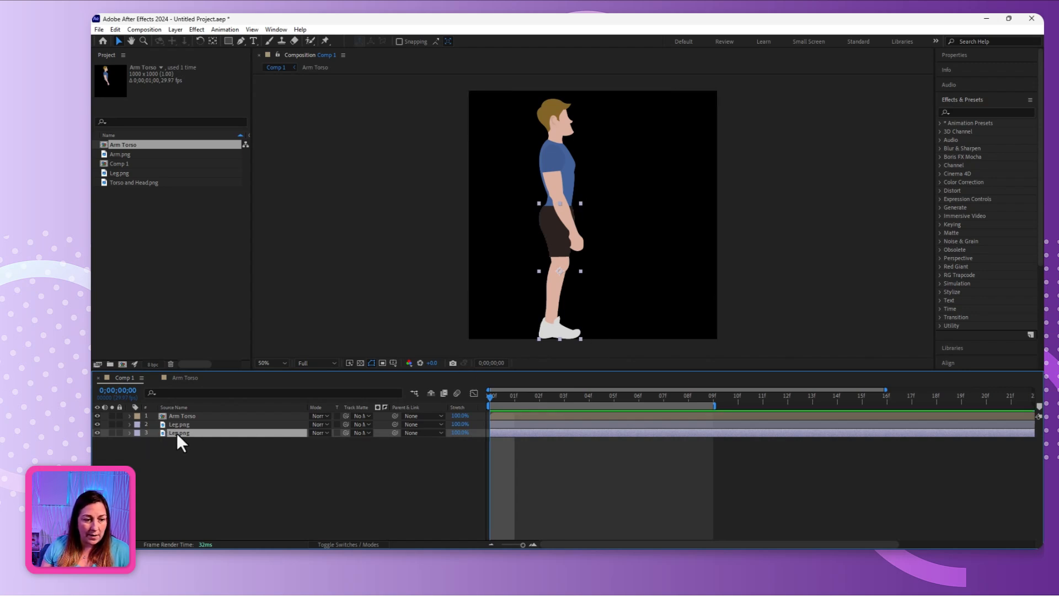
{"action": "left_click", "coordinate": [130, 432]}
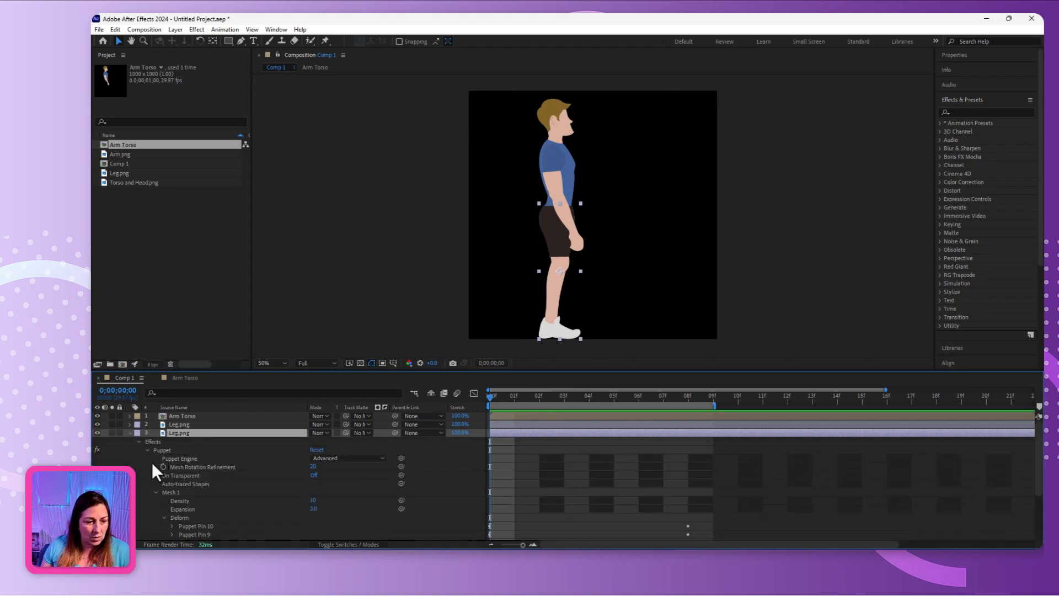
{"action": "left_click", "coordinate": [138, 442]}
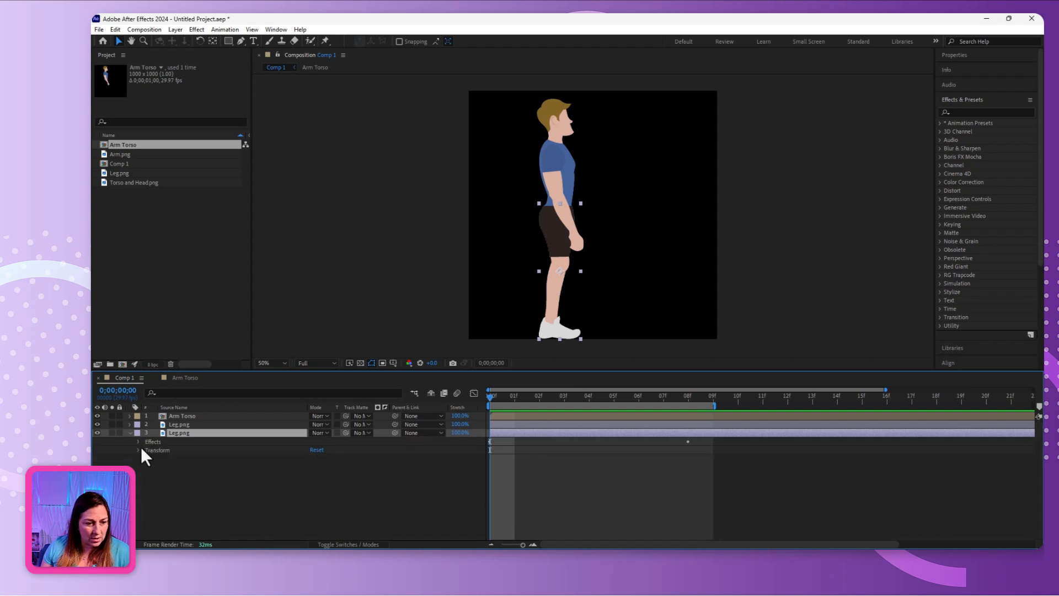
{"action": "left_click", "coordinate": [144, 460]}
{"action": "left_click", "coordinate": [138, 450]}
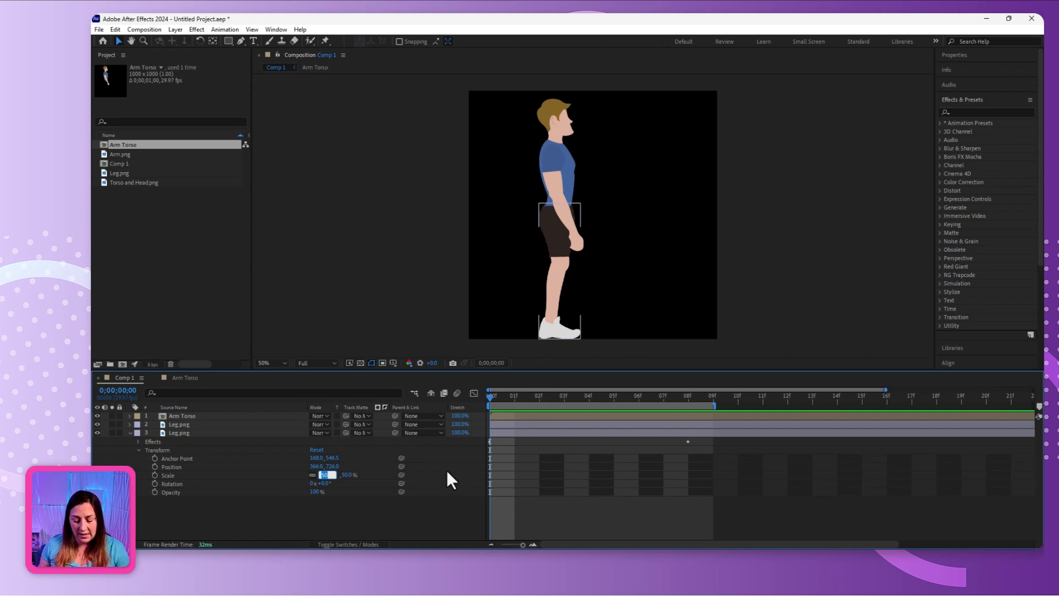
{"action": "type", "text": "48"}
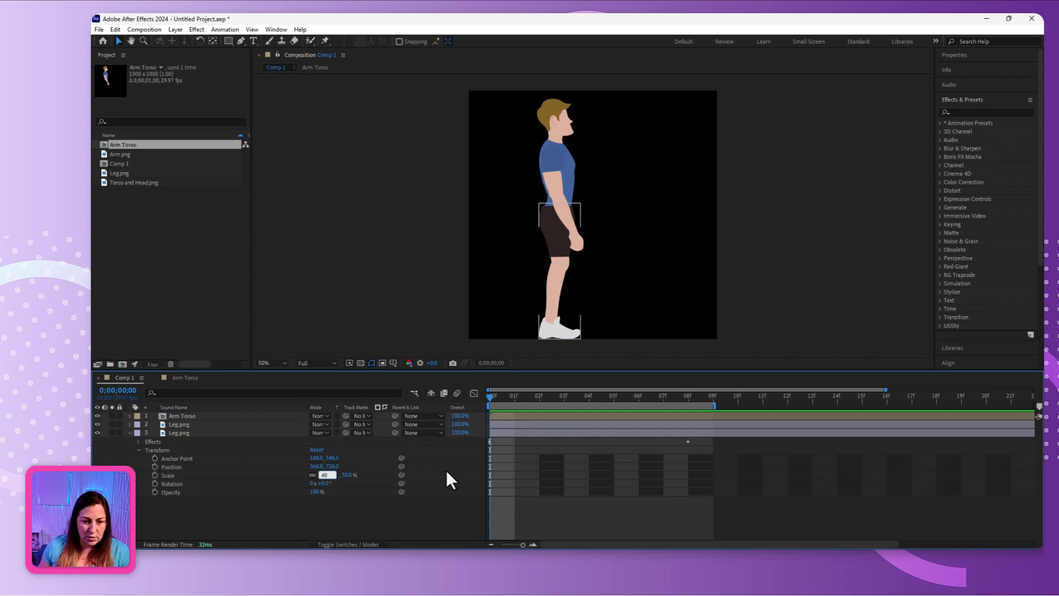
{"action": "key", "text": "Return"}
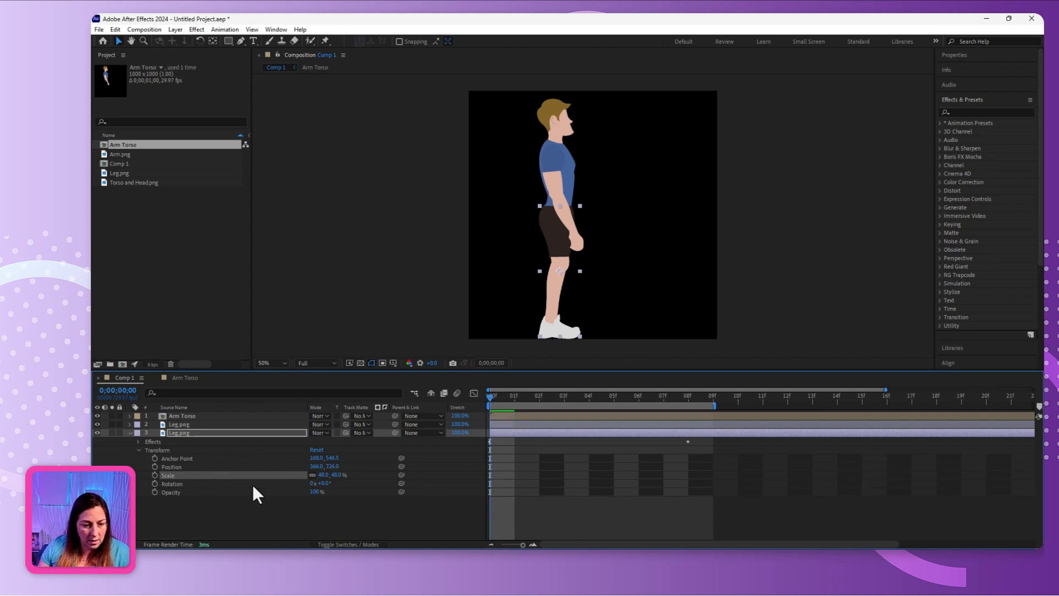
Keyframe the rear leg's position at the first frame, and shift the leg forward to about 470, 726 at frame 8.
{"action": "left_click", "coordinate": [155, 467]}
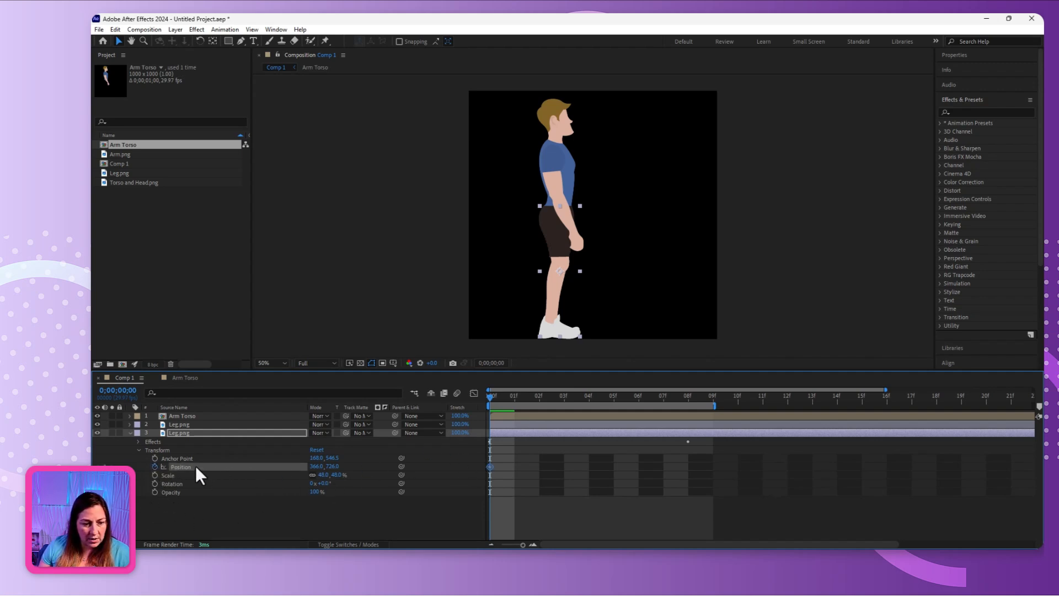
{"action": "left_click_drag", "start_coordinate": [489, 398], "coordinate": [686, 424]}
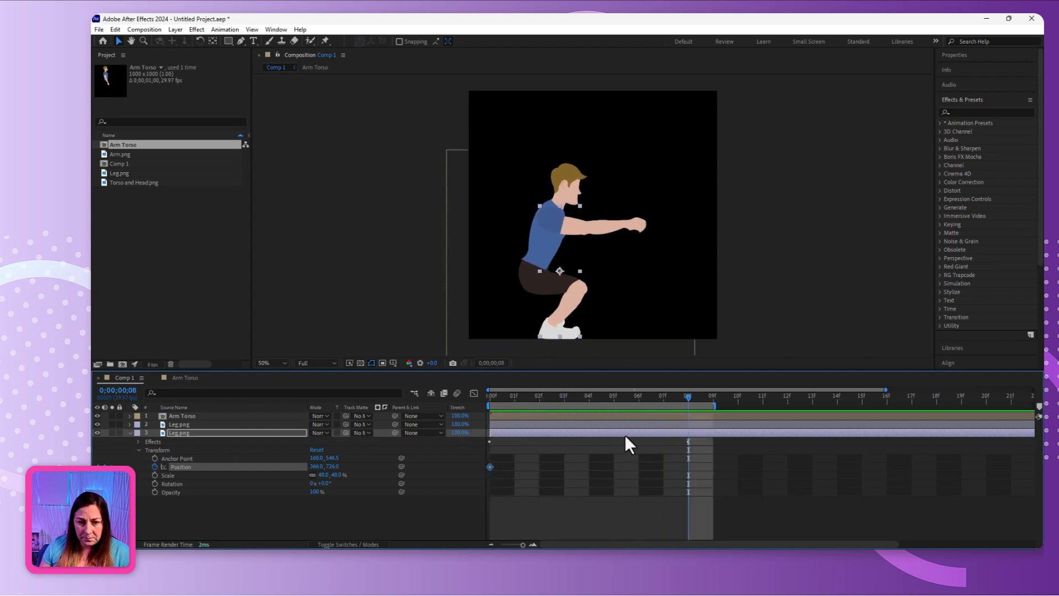
{"action": "key", "text": "Right"}
{"action": "key", "text": "Right"}
{"action": "key", "text": "Right"}
{"action": "key", "text": "Right"}
{"action": "key", "text": "Right"}
{"action": "key", "text": "Right"}
{"action": "key", "text": "Right"}
{"action": "key", "text": "Right"}
{"action": "key", "text": "Right"}
{"action": "key", "text": "Right"}
{"action": "key", "text": "Right"}
{"action": "key", "text": "Right"}
{"action": "key", "text": "Right"}
{"action": "key", "text": "Right"}
{"action": "key", "text": "Right"}
{"action": "key", "text": "Right"}
{"action": "key", "text": "Right"}
{"action": "key", "text": "Right"}
{"action": "key", "text": "Right"}
{"action": "key", "text": "Right"}
{"action": "key", "text": "Right"}
{"action": "key", "text": "Right"}
{"action": "key", "text": "Right"}
{"action": "key", "text": "Right"}
{"action": "key", "text": "Right"}
{"action": "key", "text": "Right"}
{"action": "key", "text": "Right"}
{"action": "key", "text": "Right"}
{"action": "key", "text": "Right"}
{"action": "key", "text": "Right"}
{"action": "key", "text": "Right"}
{"action": "key", "text": "Right"}
{"action": "key", "text": "Right"}
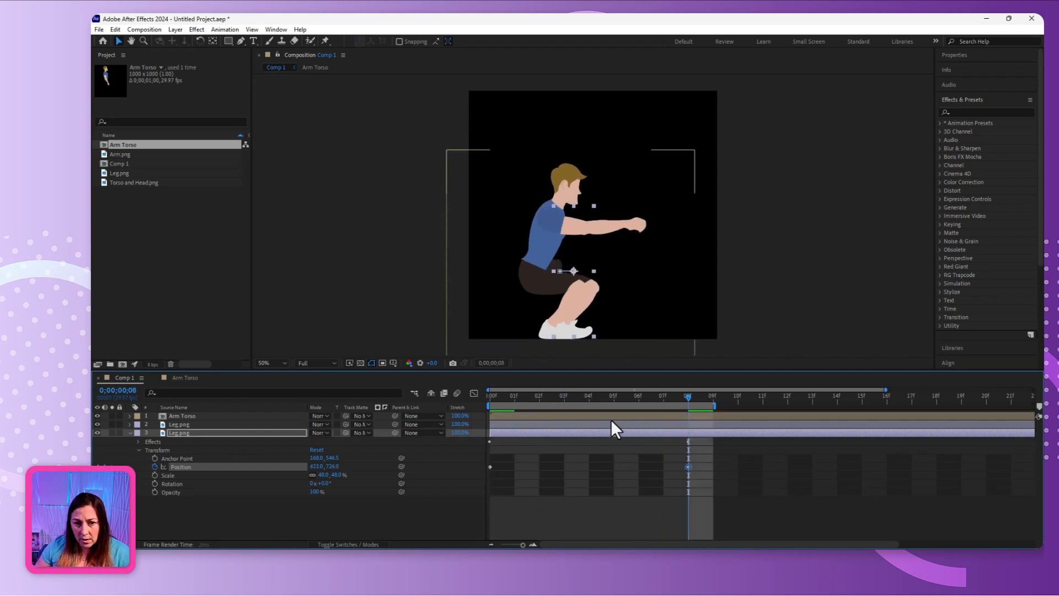
{"action": "key", "text": "Right"}
{"action": "key", "text": "Right"}
{"action": "key", "text": "Right"}
{"action": "key", "text": "Right"}
{"action": "key", "text": "Right"}
{"action": "key", "text": "Right"}
{"action": "key", "text": "Right"}
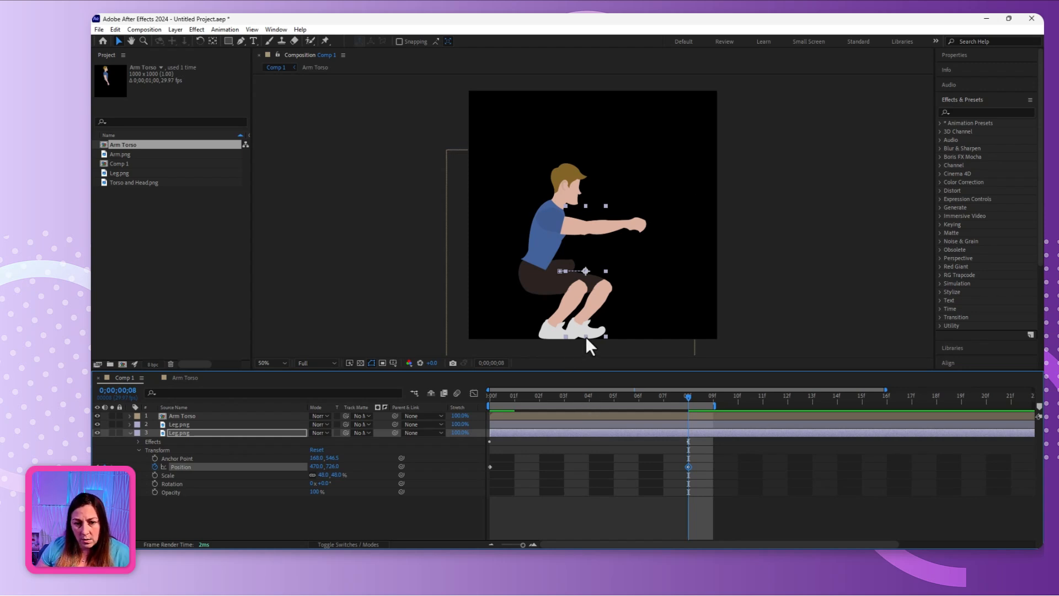
Fine-tune the rear leg's position at frame 8 to about 476, 708, raising its foot slightly above the front foot.
{"action": "key", "text": "Left"}
{"action": "key", "text": "Left"}
{"action": "key", "text": "Left"}
{"action": "key", "text": "Left"}
{"action": "key", "text": "Left"}
{"action": "key", "text": "Left"}
{"action": "key", "text": "Up"}
{"action": "key", "text": "Up"}
{"action": "key", "text": "Up"}
{"action": "key", "text": "Up"}
{"action": "key", "text": "Up"}
{"action": "key", "text": "Up"}
{"action": "key", "text": "Up"}
{"action": "key", "text": "Up"}
{"action": "key", "text": "Up"}
{"action": "key", "text": "Up"}
{"action": "key", "text": "Up"}
{"action": "key", "text": "Up"}
{"action": "key", "text": "Up"}
{"action": "key", "text": "Up"}
{"action": "key", "text": "Up"}
{"action": "key", "text": "Up"}
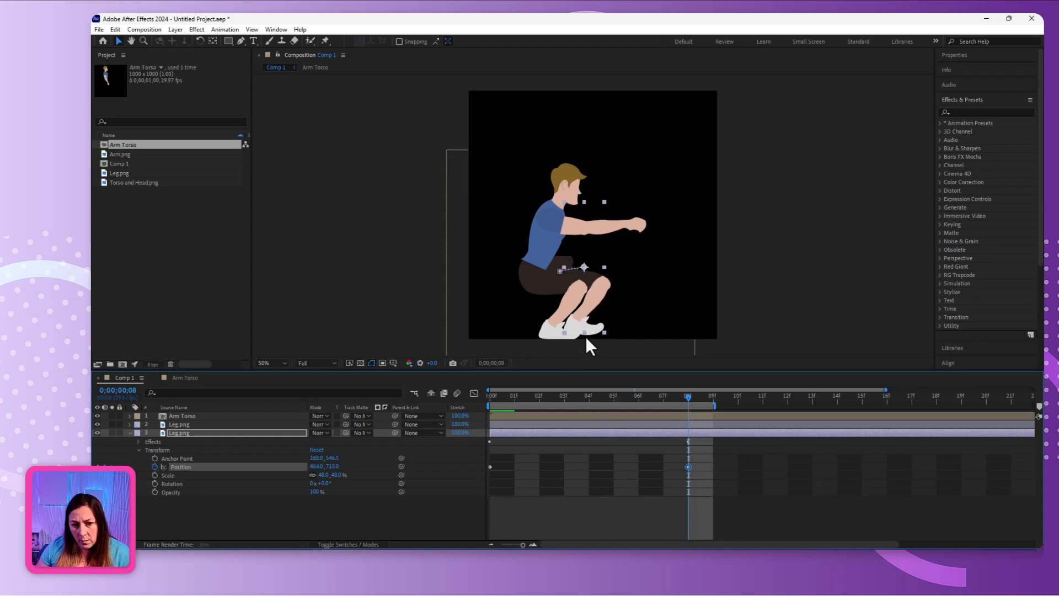
{"action": "key", "text": "Right"}
{"action": "key", "text": "Right"}
{"action": "key", "text": "Right"}
{"action": "key", "text": "Right"}
{"action": "key", "text": "Right"}
{"action": "key", "text": "Right"}
{"action": "key", "text": "Up"}
{"action": "key", "text": "Up"}
{"action": "key", "text": "Up"}
{"action": "key", "text": "Up"}
{"action": "key", "text": "Up"}
{"action": "key", "text": "Up"}
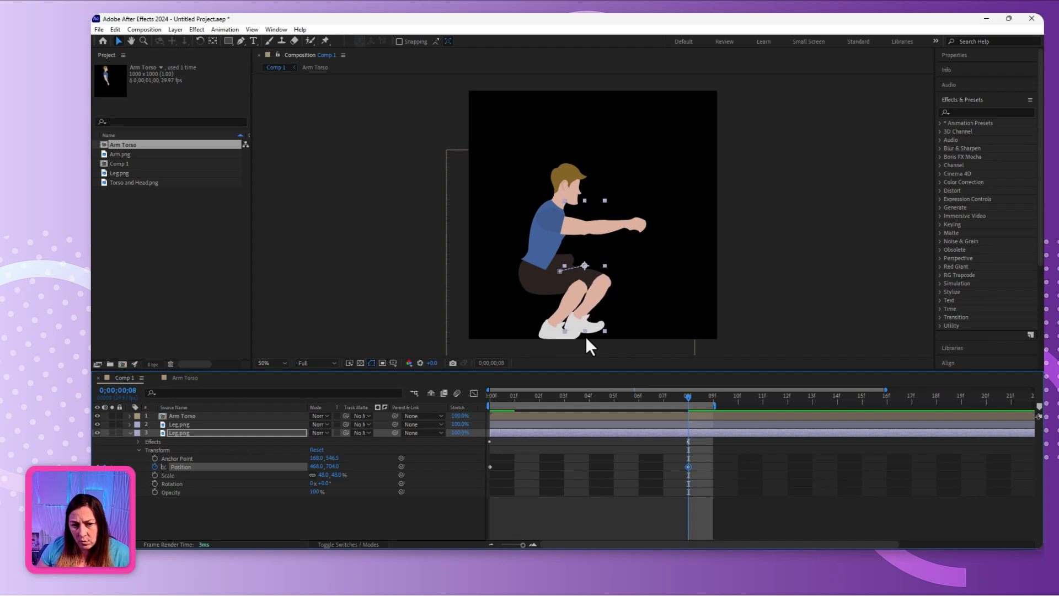
{"action": "key", "text": "Right"}
{"action": "key", "text": "Right"}
{"action": "key", "text": "Down"}
{"action": "key", "text": "Down"}
{"action": "key", "text": "Down"}
{"action": "key", "text": "Down"}
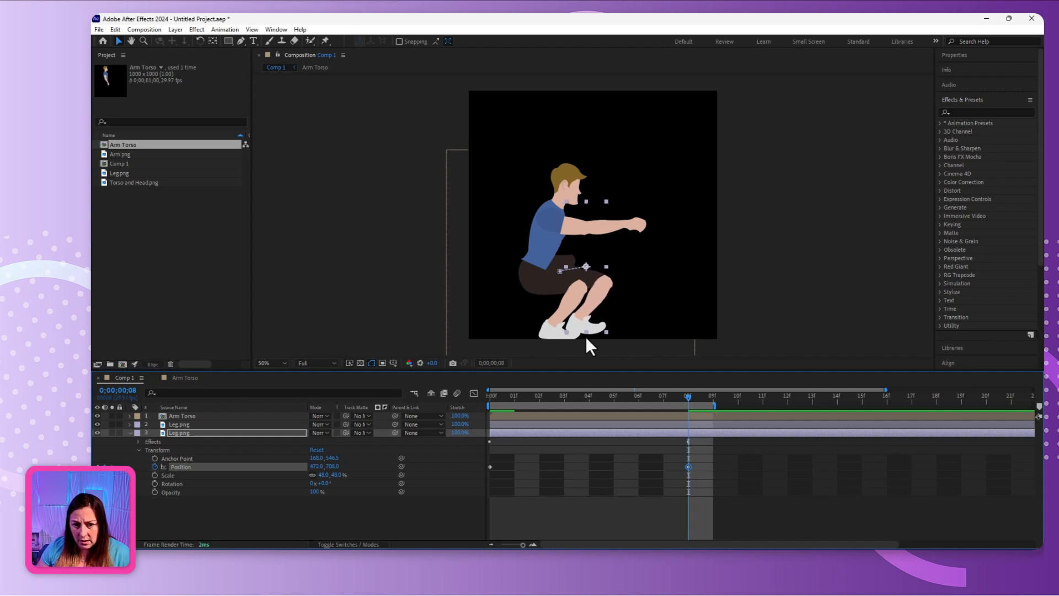
{"action": "key", "text": "Right"}
{"action": "key", "text": "Right"}
{"action": "key", "text": "Right"}
{"action": "key", "text": "Right"}
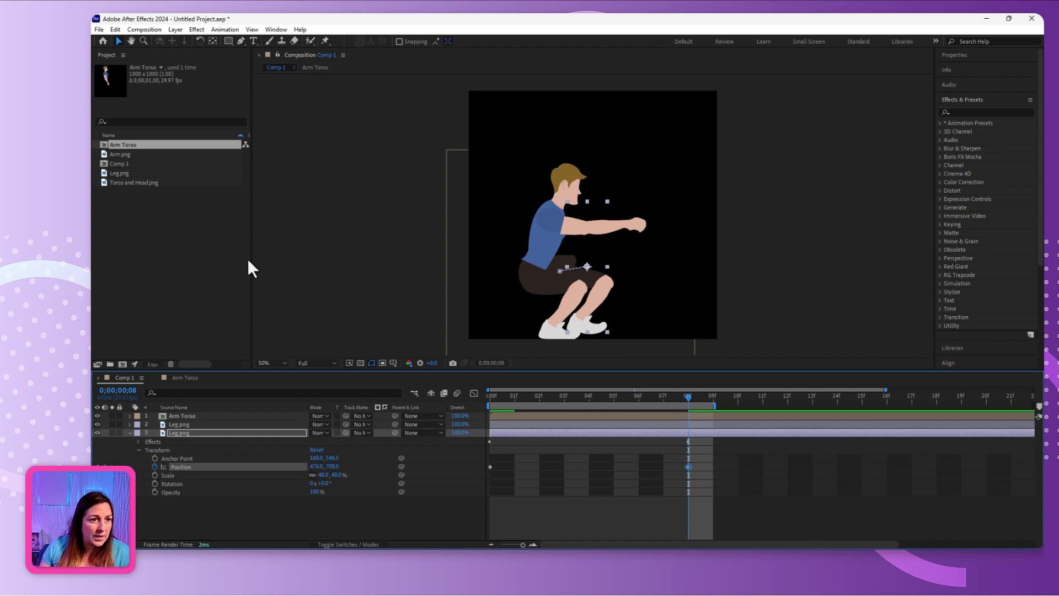
At frame 8, move the rear leg's upper puppet pins back to the waist and adjust its thigh pins to shape the bent leg.
{"action": "left_click", "coordinate": [325, 40]}
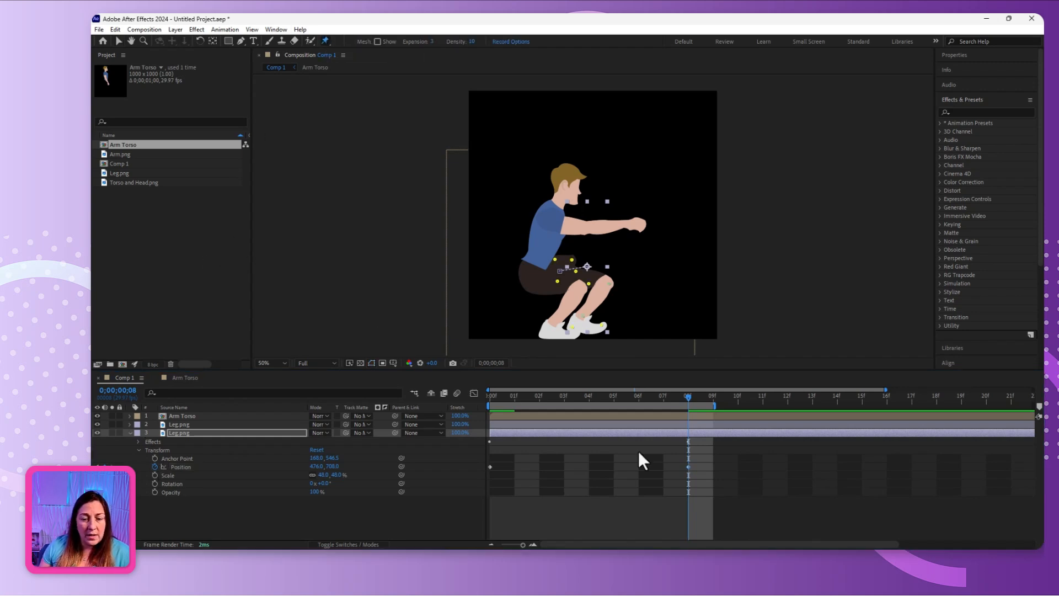
{"action": "left_click", "coordinate": [563, 273]}
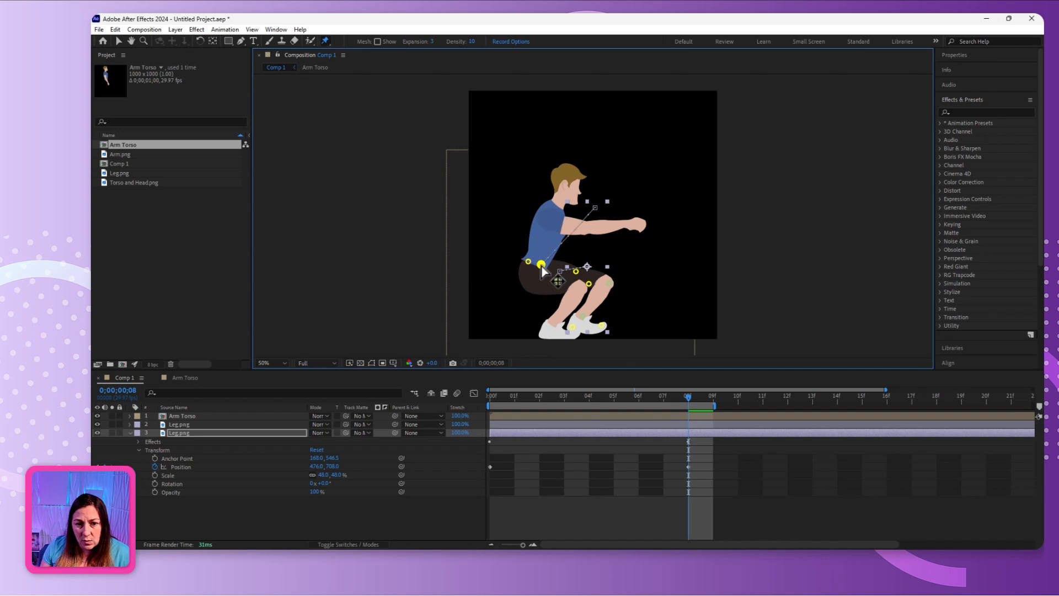
{"action": "mouse_move", "coordinate": [564, 275]}
{"action": "left_mouse_down"}
{"action": "mouse_move", "coordinate": [569, 260]}
{"action": "mouse_move", "coordinate": [555, 270]}
{"action": "left_mouse_up"}
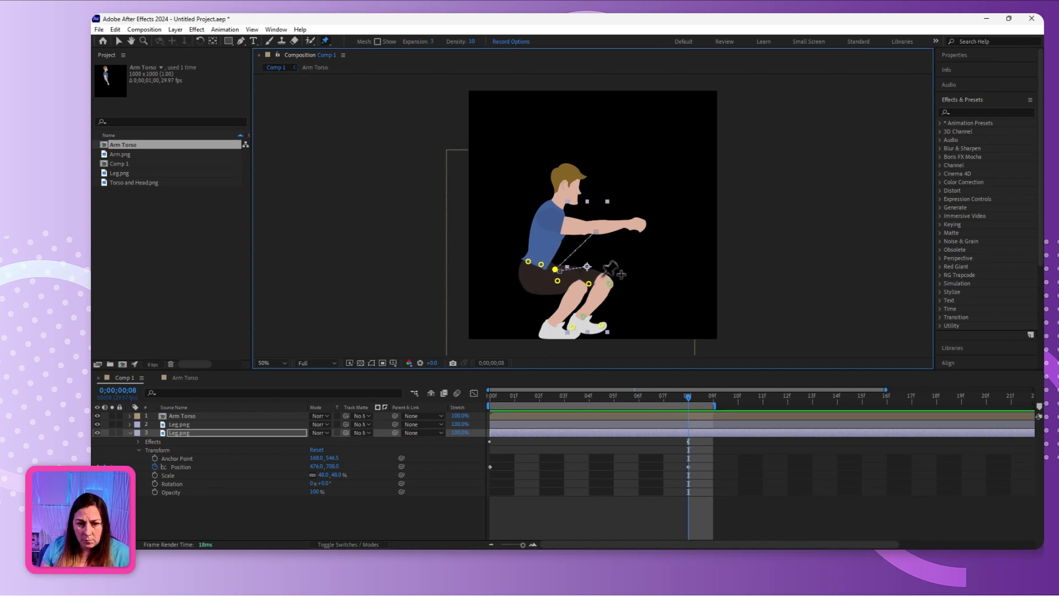
{"action": "left_click_drag", "start_coordinate": [589, 284], "coordinate": [618, 265]}
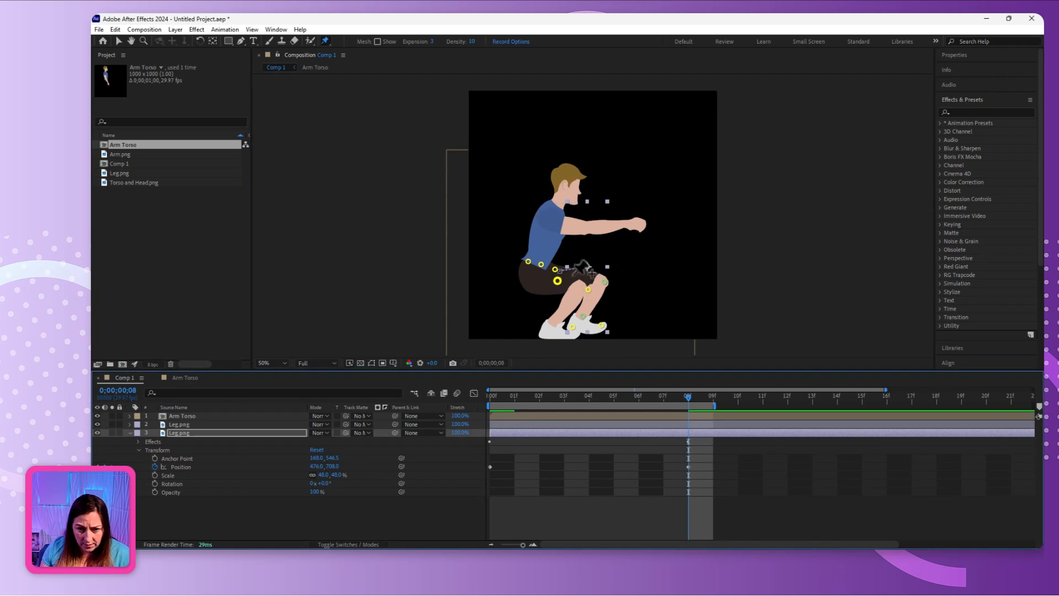
{"action": "left_click", "coordinate": [550, 291]}
{"action": "left_click_drag", "start_coordinate": [550, 291], "coordinate": [541, 267]}
{"action": "left_click", "coordinate": [685, 396]}
{"action": "key", "text": "v"}
{"action": "left_click", "coordinate": [231, 523]}
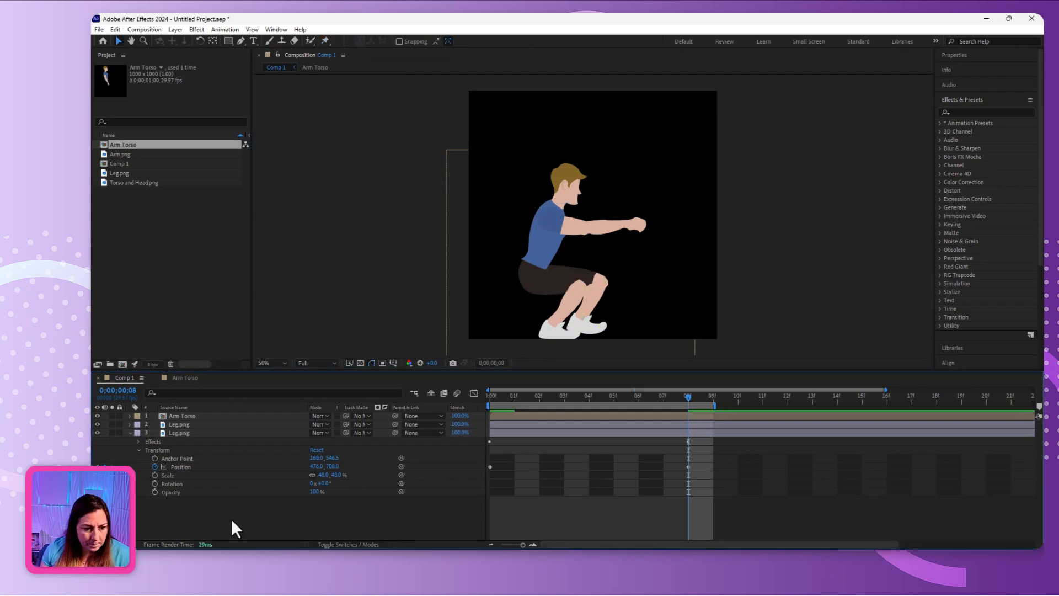
Reposition the rear Leg.png layer at frame 8 to about 480, 692.
{"action": "mouse_move", "coordinate": [688, 397]}
{"action": "left_mouse_down"}
{"action": "mouse_move", "coordinate": [540, 413]}
{"action": "mouse_move", "coordinate": [692, 407]}
{"action": "mouse_move", "coordinate": [489, 408]}
{"action": "mouse_move", "coordinate": [688, 408]}
{"action": "left_mouse_up"}
{"action": "left_click", "coordinate": [196, 434]}
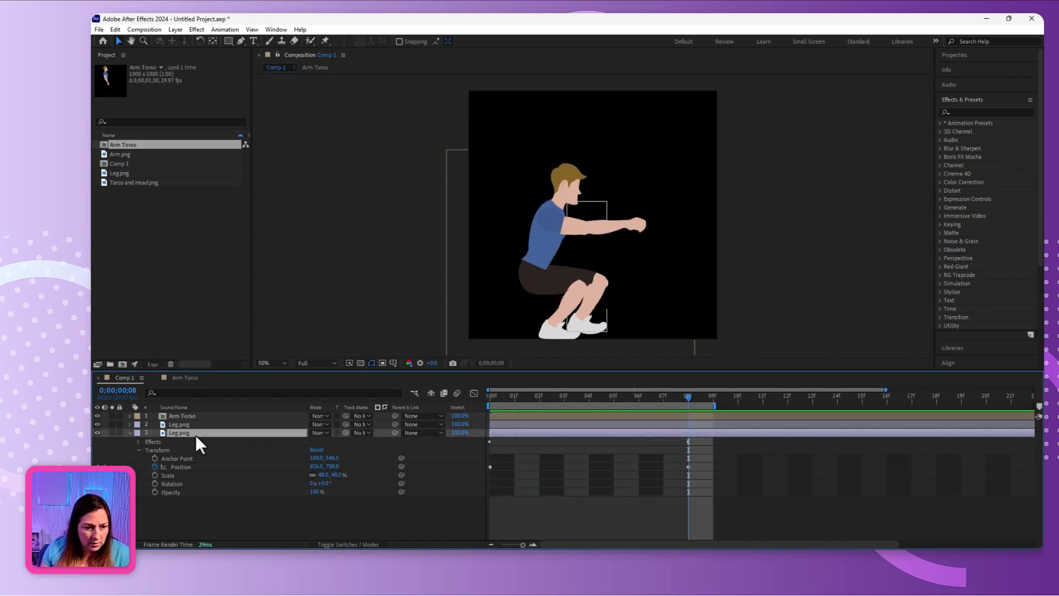
{"action": "left_click_drag", "start_coordinate": [566, 303], "coordinate": [561, 302]}
{"action": "key", "text": "Down"}
{"action": "key", "text": "Up"}
{"action": "key", "text": "Up"}
{"action": "key", "text": "Up"}
{"action": "key", "text": "Up"}
{"action": "key", "text": "Up"}
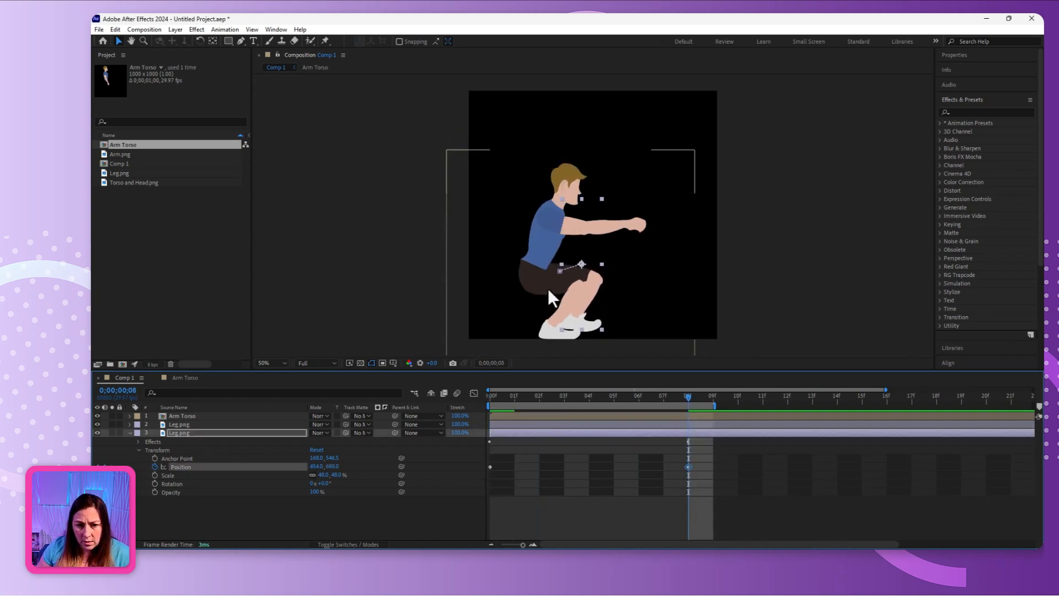
{"action": "key", "text": "Right"}
{"action": "key", "text": "Right"}
{"action": "key", "text": "Right"}
{"action": "key", "text": "Right"}
{"action": "key", "text": "Right"}
{"action": "key", "text": "Right"}
{"action": "key", "text": "Right"}
{"action": "key", "text": "Right"}
{"action": "key", "text": "Right"}
{"action": "key", "text": "Up"}
{"action": "key", "text": "Up"}
{"action": "key", "text": "Up"}
{"action": "key", "text": "Right"}
{"action": "key", "text": "Right"}
{"action": "key", "text": "Right"}
{"action": "key", "text": "Right"}
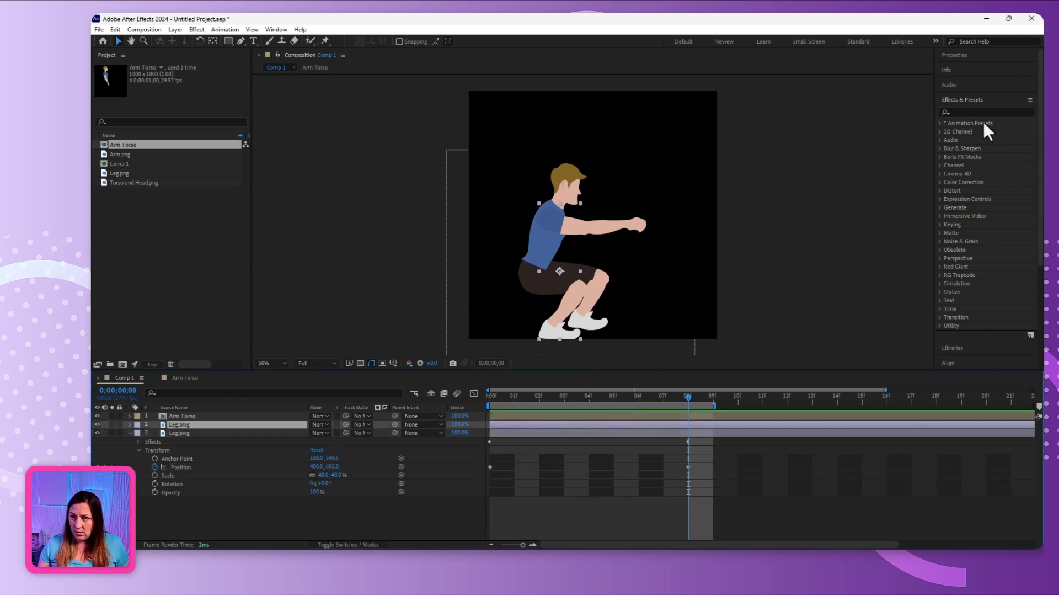
Find the Drop Shadow effect and apply it to the front Leg.png layer.
{"action": "left_click", "coordinate": [1001, 112]}
{"action": "type", "text": "Drop"}
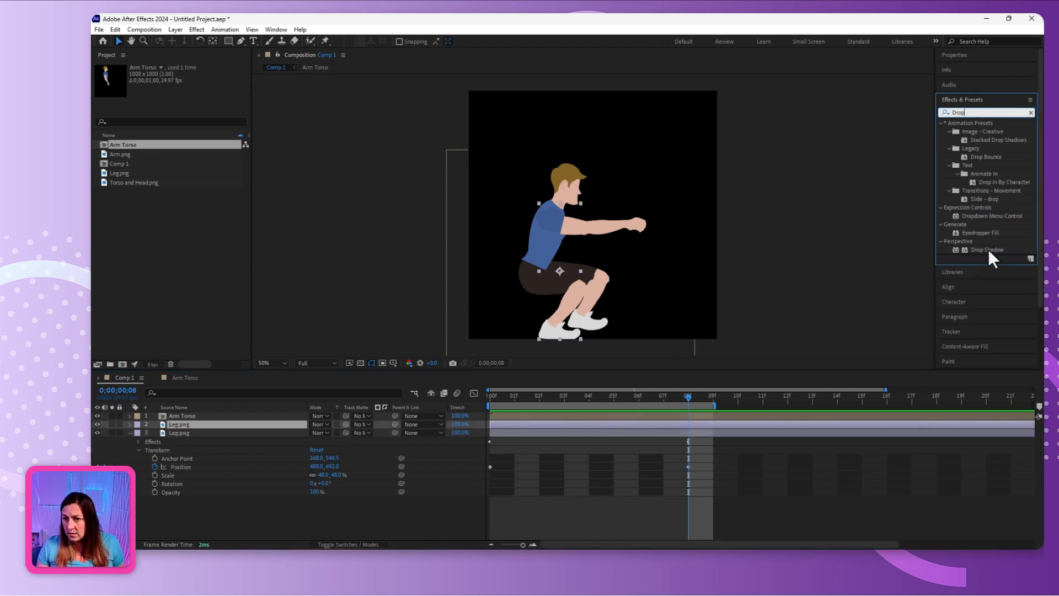
{"action": "left_click_drag", "start_coordinate": [987, 249], "coordinate": [549, 425]}
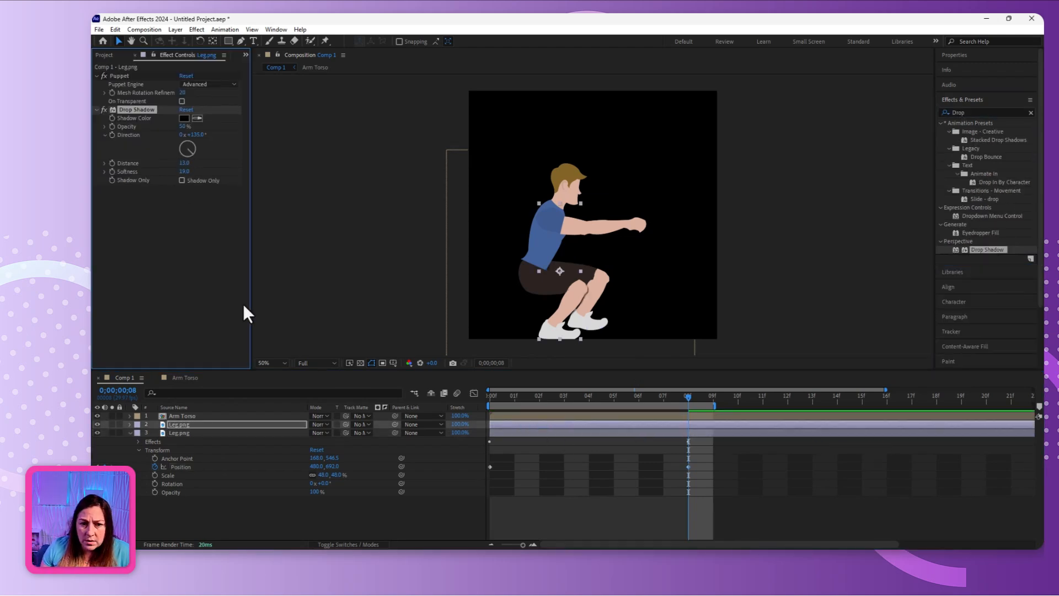
Adjust the rear leg's puppet pins around the hip and knee at frame 8 so its thigh tucks behind the front leg.
{"action": "left_click", "coordinate": [590, 433]}
{"action": "left_click", "coordinate": [326, 42]}
{"action": "left_click", "coordinate": [605, 278]}
{"action": "left_click_drag", "start_coordinate": [627, 275], "coordinate": [543, 272]}
{"action": "left_click", "coordinate": [581, 280]}
{"action": "left_click", "coordinate": [584, 312]}
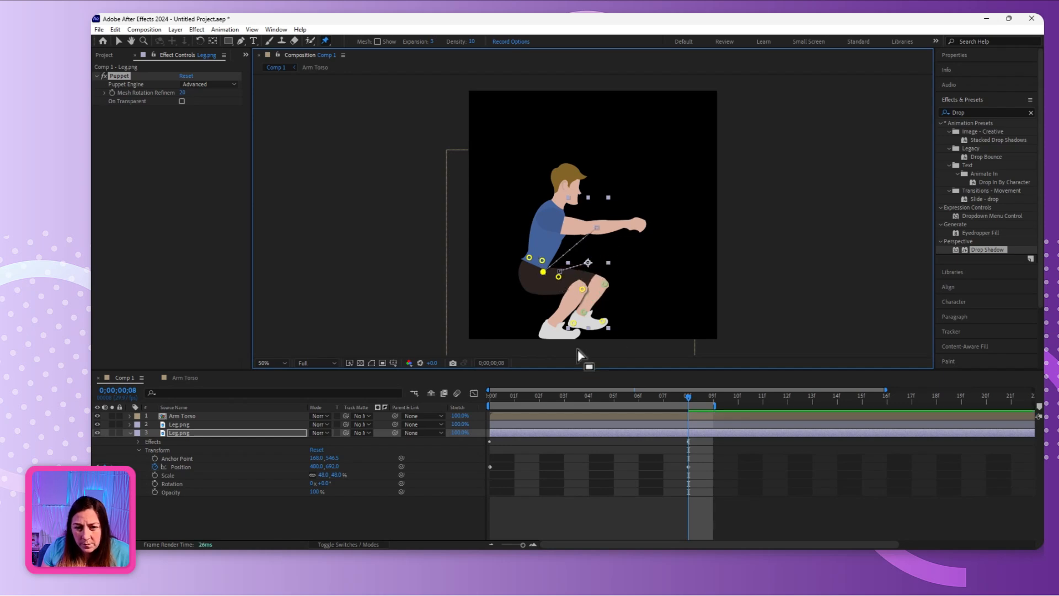
Go back to the first frame and check the legs in the standing pose, with the front Leg.png layer selected.
{"action": "left_click", "coordinate": [492, 395]}
{"action": "left_click", "coordinate": [117, 42]}
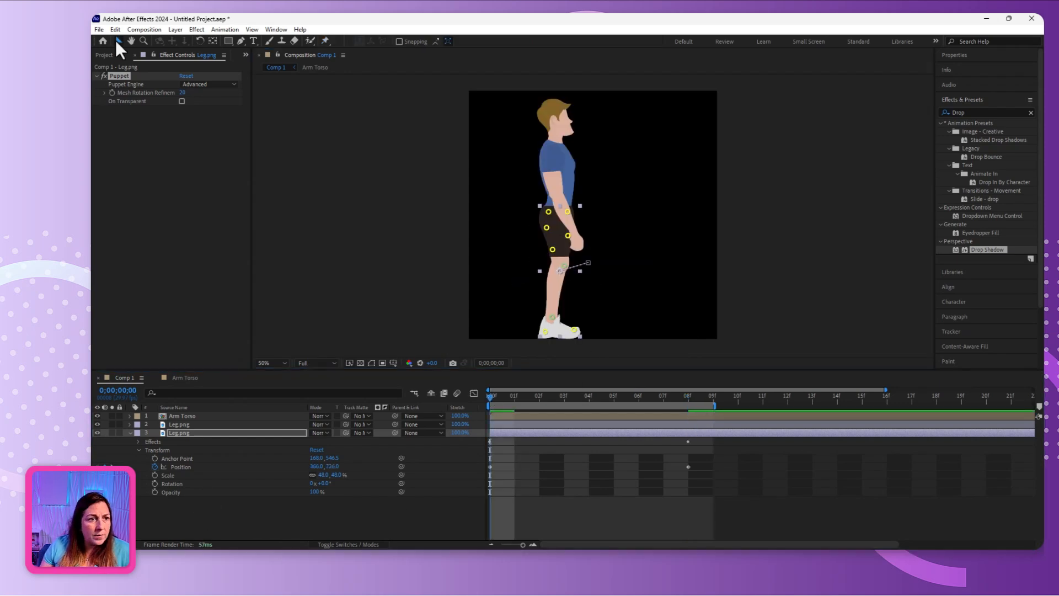
{"action": "left_click_drag", "start_coordinate": [716, 394], "coordinate": [493, 386]}
{"action": "left_click", "coordinate": [508, 426]}
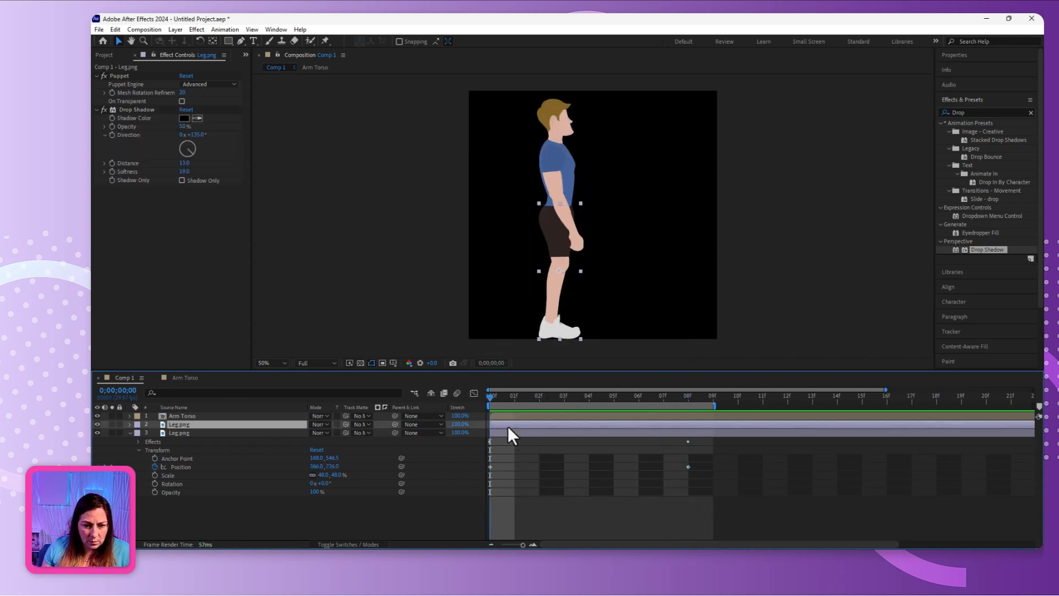
{"action": "left_click", "coordinate": [687, 396]}
{"action": "left_click", "coordinate": [325, 41]}
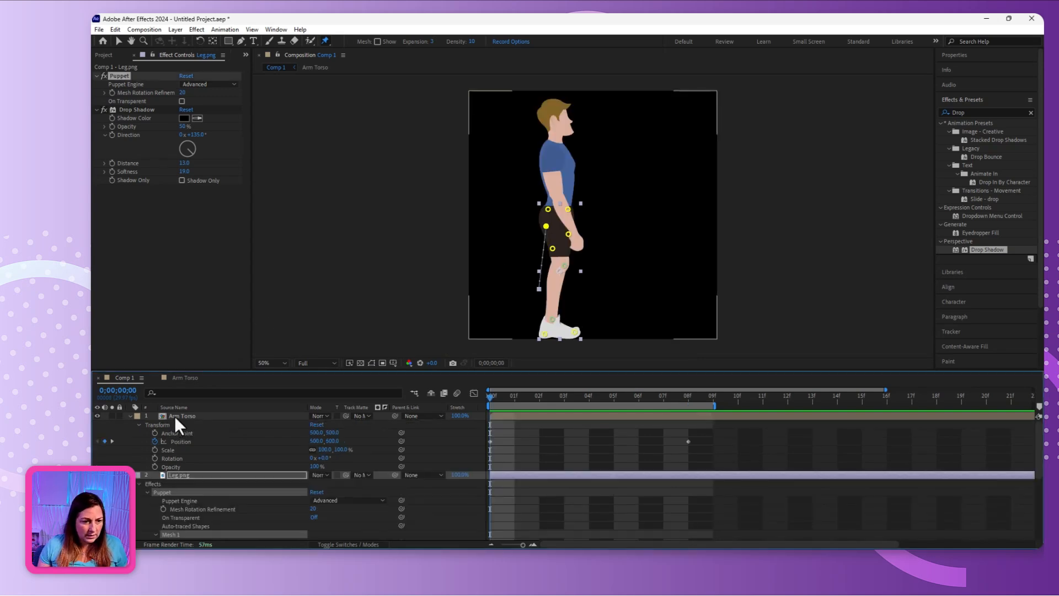
Collapse the Arm Torso layer's properties, open its precomp and move to frame 8.
{"action": "left_click", "coordinate": [174, 416]}
{"action": "left_click", "coordinate": [128, 416]}
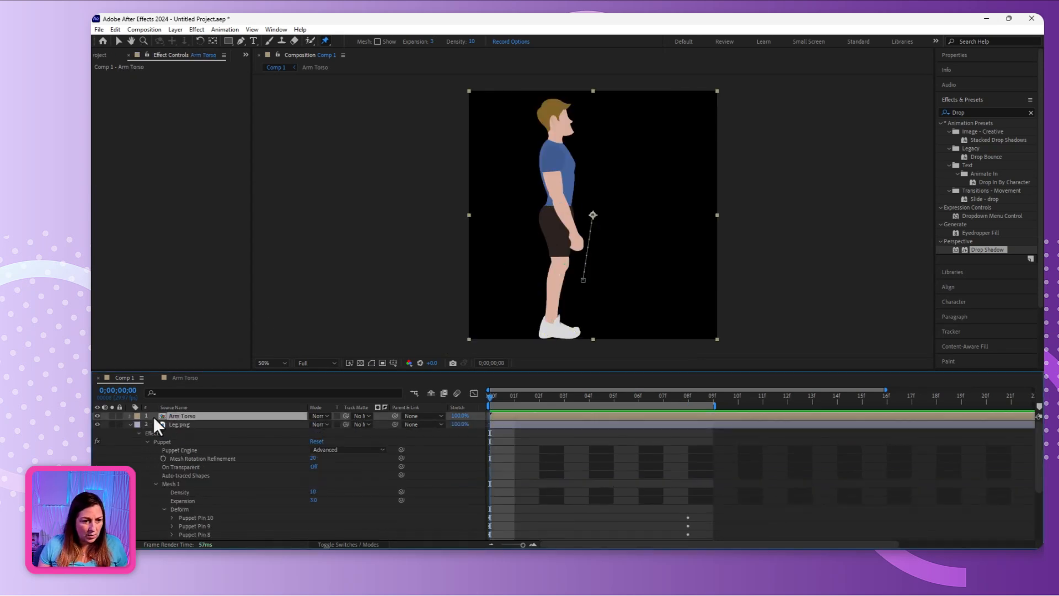
{"action": "double_click", "coordinate": [169, 414]}
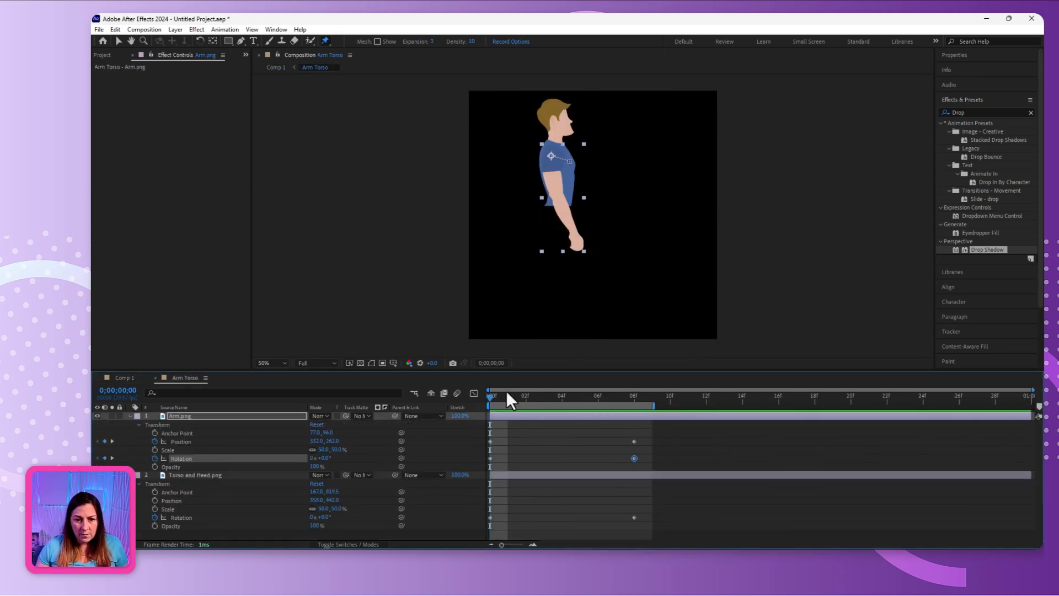
{"action": "left_click_drag", "start_coordinate": [518, 396], "coordinate": [543, 419]}
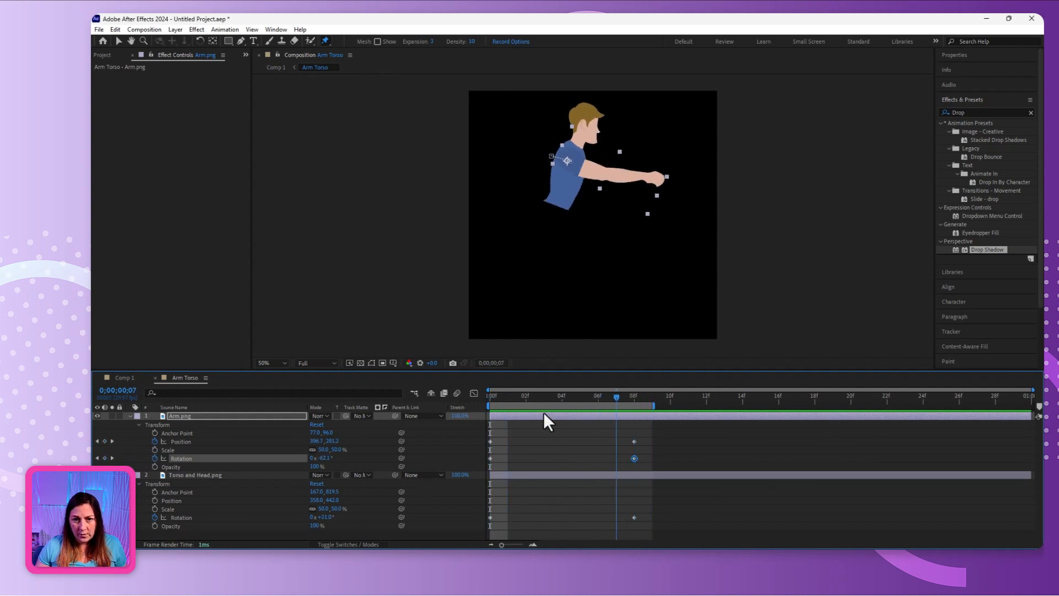
{"action": "mouse_move", "coordinate": [637, 420]}
{"action": "left_mouse_down"}
{"action": "mouse_move", "coordinate": [477, 403]}
{"action": "mouse_move", "coordinate": [664, 418]}
{"action": "mouse_move", "coordinate": [485, 404]}
{"action": "mouse_move", "coordinate": [630, 408]}
{"action": "left_mouse_up"}
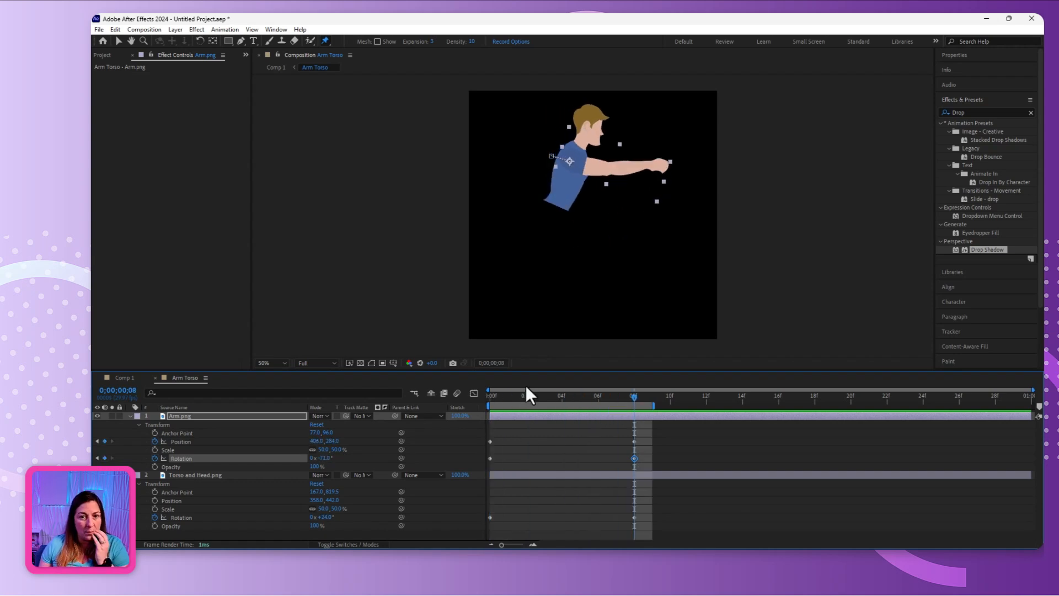
Duplicate the Arm.png layer and place one of the two arms below the Torso and Head.png layer.
{"action": "left_click", "coordinate": [193, 418]}
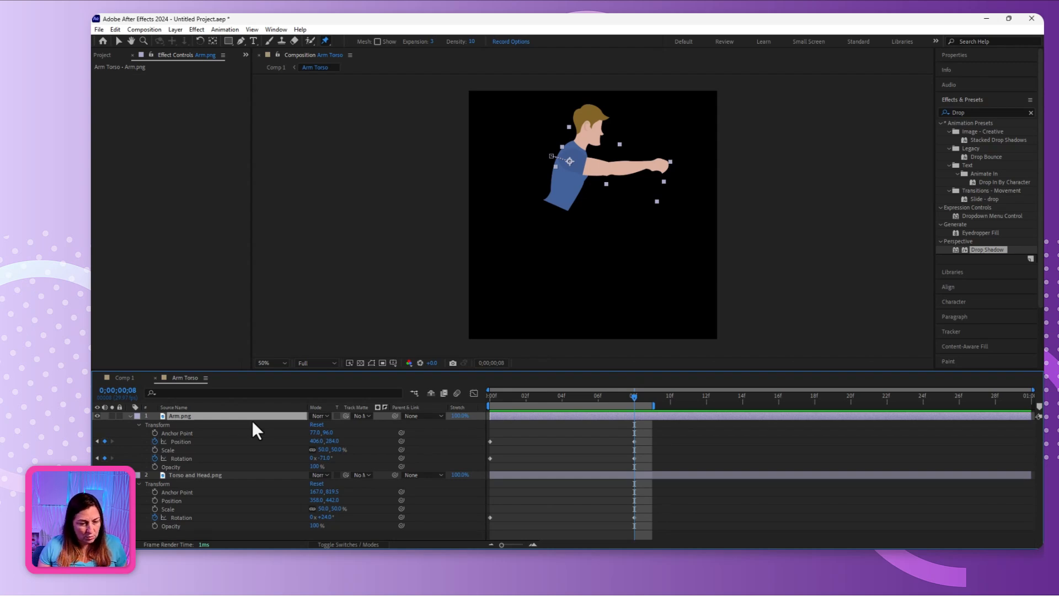
{"action": "key", "text": "ctrl+d"}
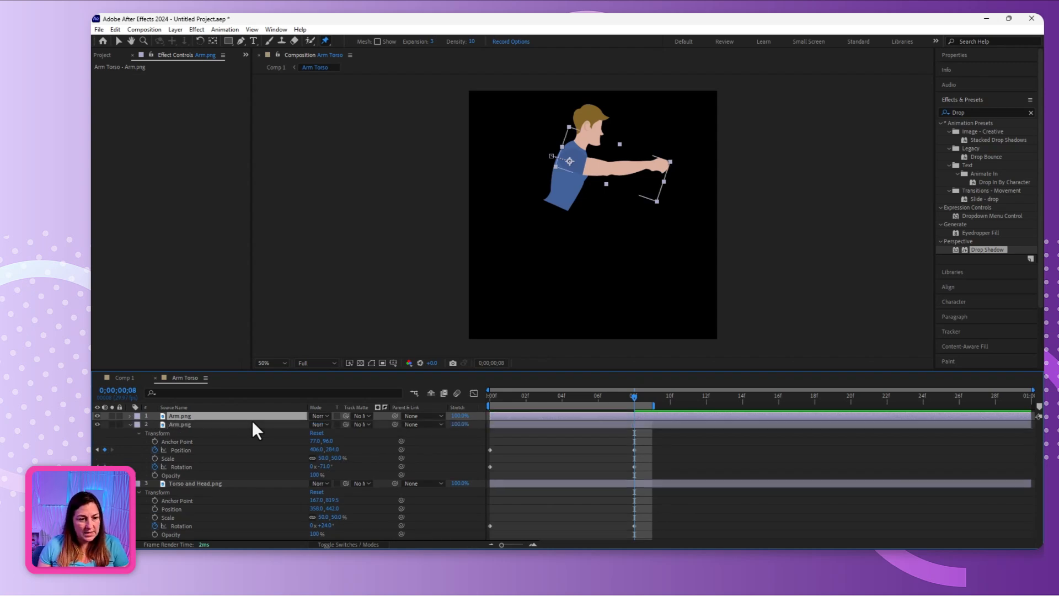
{"action": "left_click", "coordinate": [130, 425]}
{"action": "left_click_drag", "start_coordinate": [179, 424], "coordinate": [183, 491]}
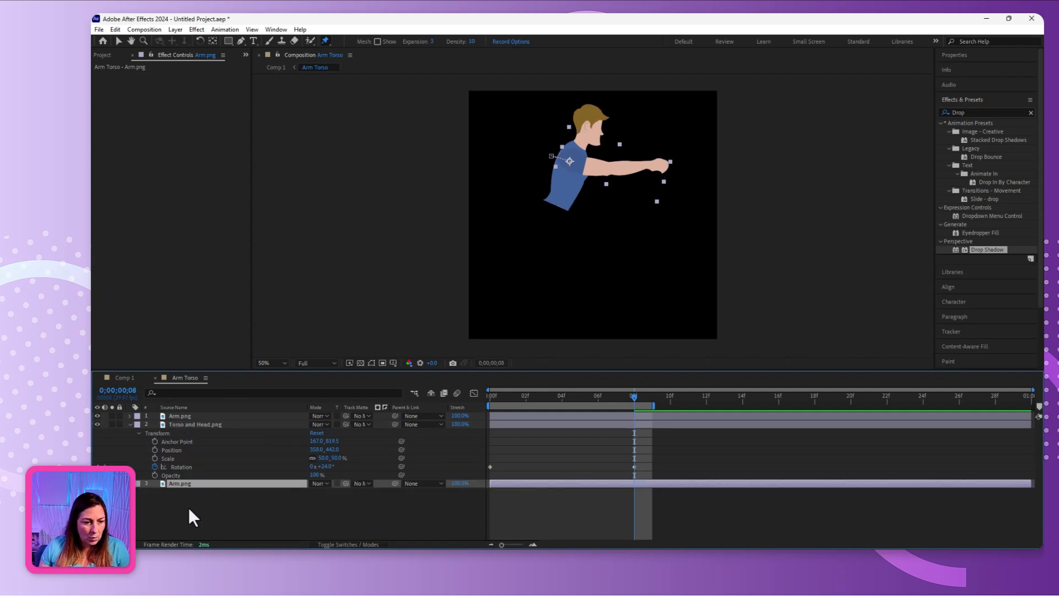
Reveal the transform properties of the Arm.png layer beneath the torso and set its scale to 48%.
{"action": "left_click", "coordinate": [130, 484]}
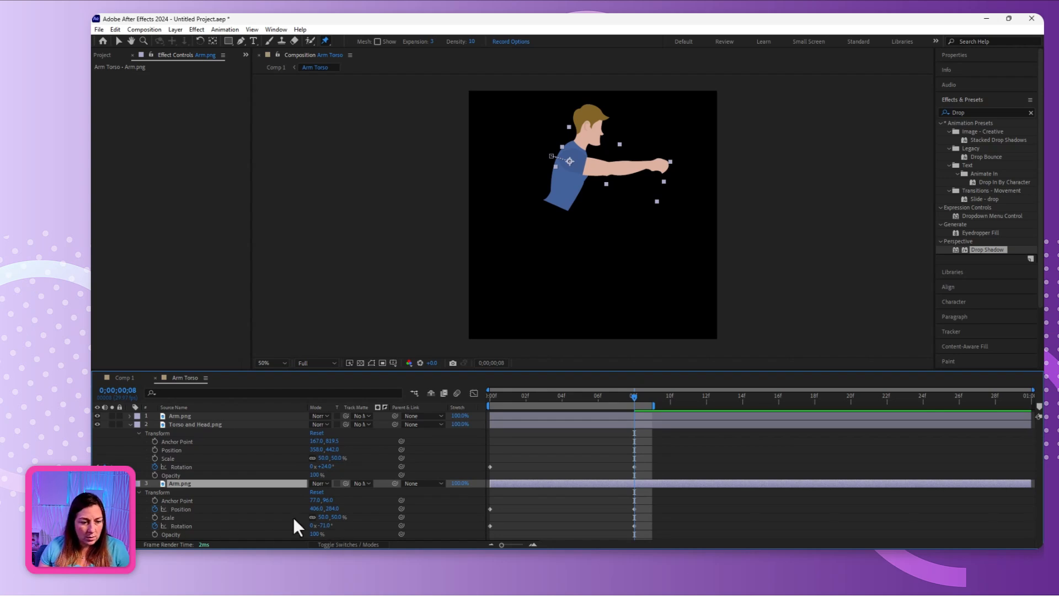
{"action": "left_click", "coordinate": [322, 517]}
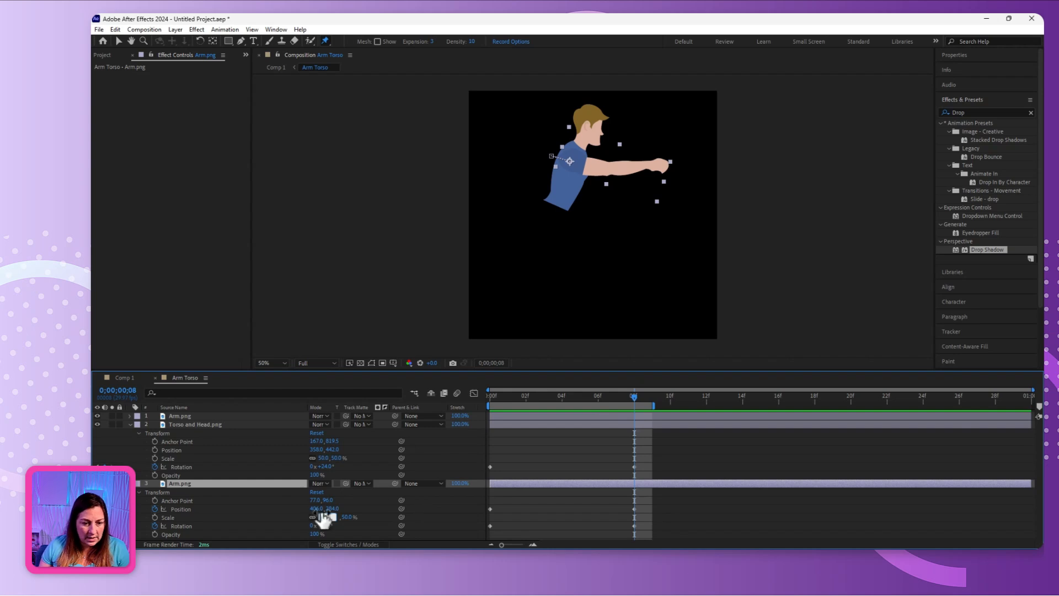
{"action": "type", "text": "48"}
{"action": "left_click", "coordinate": [342, 524]}
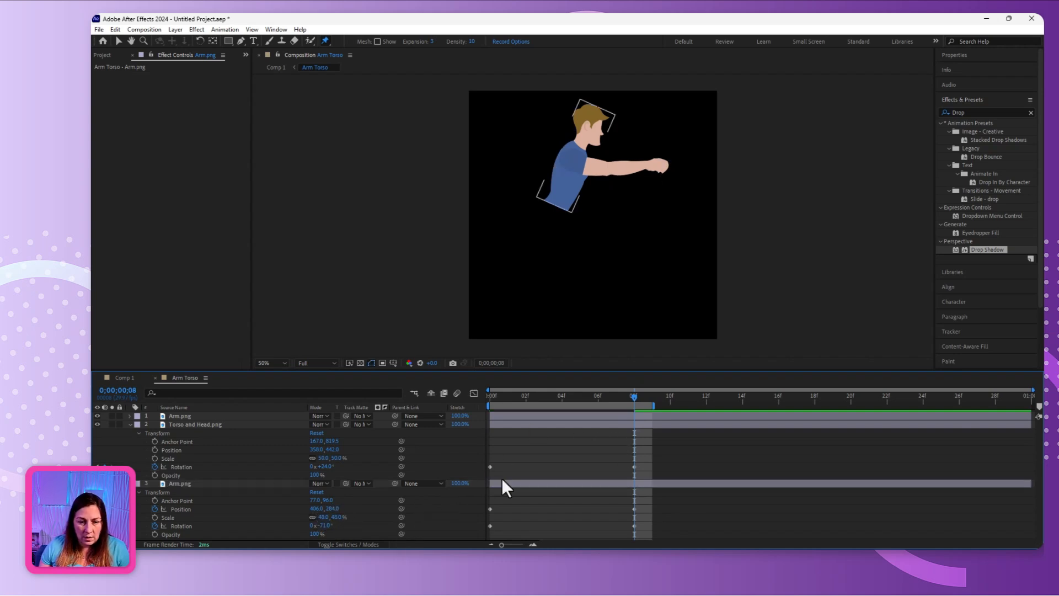
Nudge the rear Arm.png layer down to position 406, 300 at frame 8 so it shows beneath the front arm.
{"action": "left_click", "coordinate": [234, 485]}
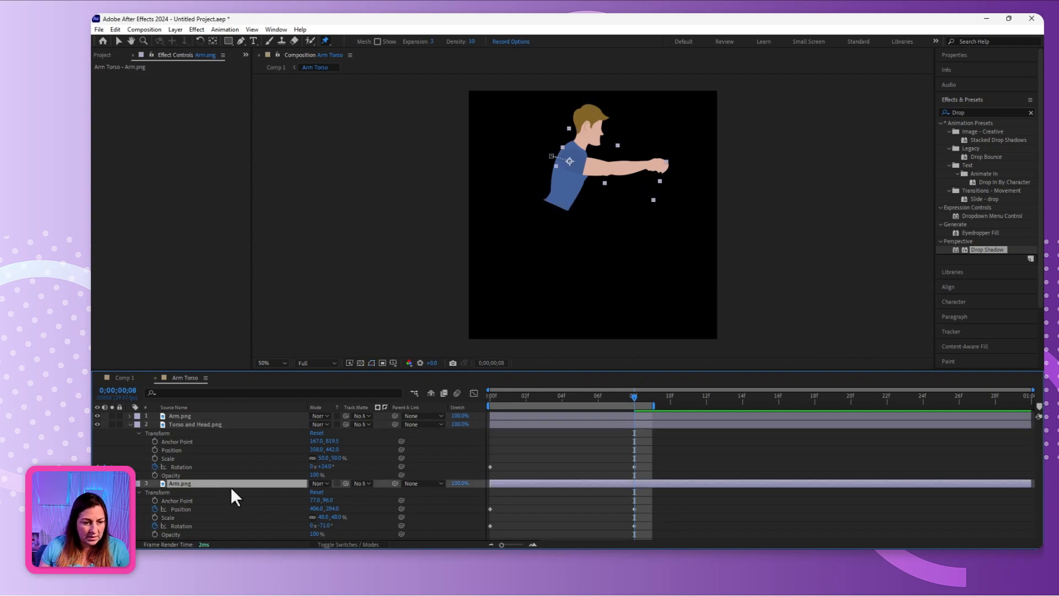
{"action": "key", "text": "Down"}
{"action": "key", "text": "Down"}
{"action": "key", "text": "Down"}
{"action": "key", "text": "Down"}
{"action": "key", "text": "Down"}
{"action": "key", "text": "Down"}
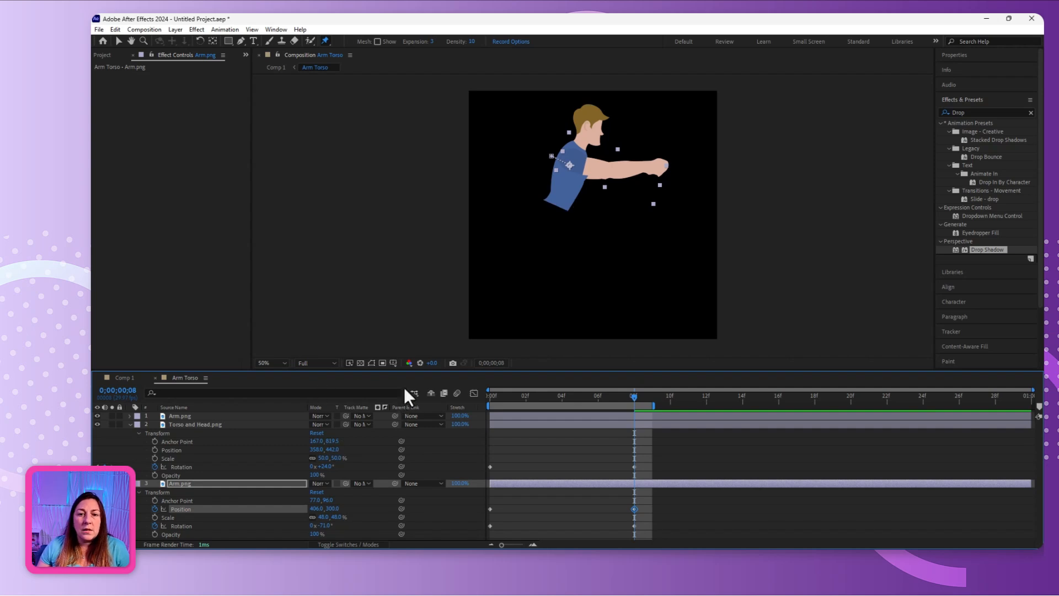
Apply Drop Shadow to the front Arm.png layer with direction -45°, distance 13 and softness 32.
{"action": "left_click_drag", "start_coordinate": [993, 252], "coordinate": [637, 417]}
{"action": "key", "text": "v"}
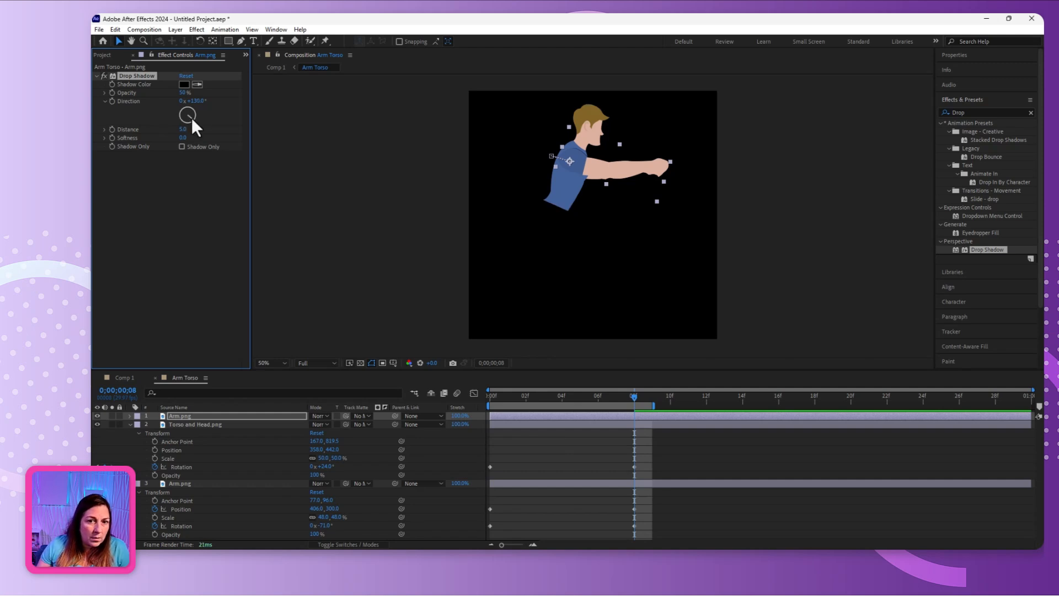
{"action": "left_click_drag", "start_coordinate": [192, 120], "coordinate": [195, 113]}
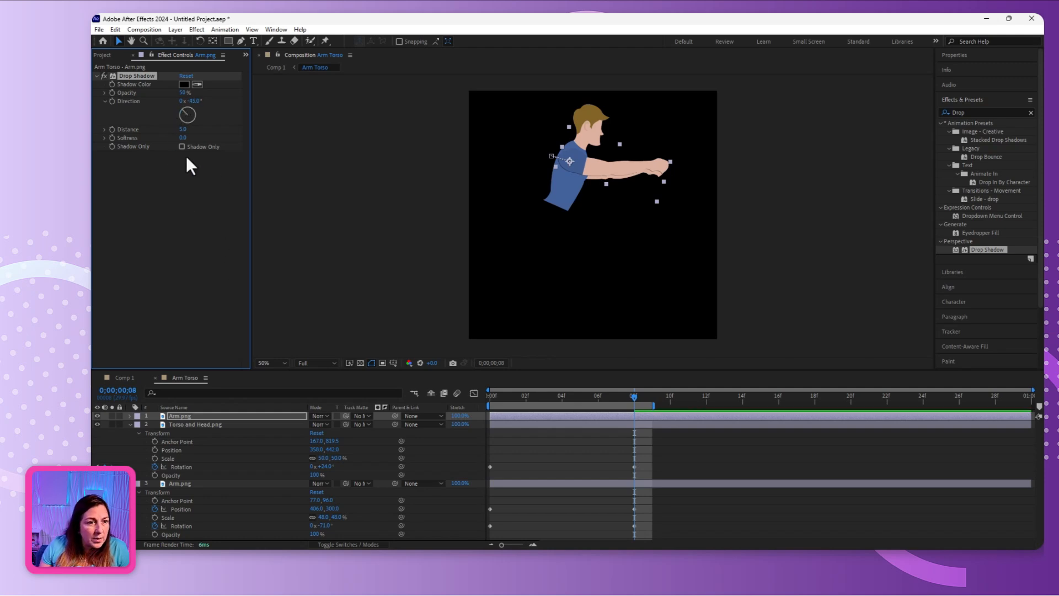
{"action": "left_click_drag", "start_coordinate": [183, 133], "coordinate": [193, 139]}
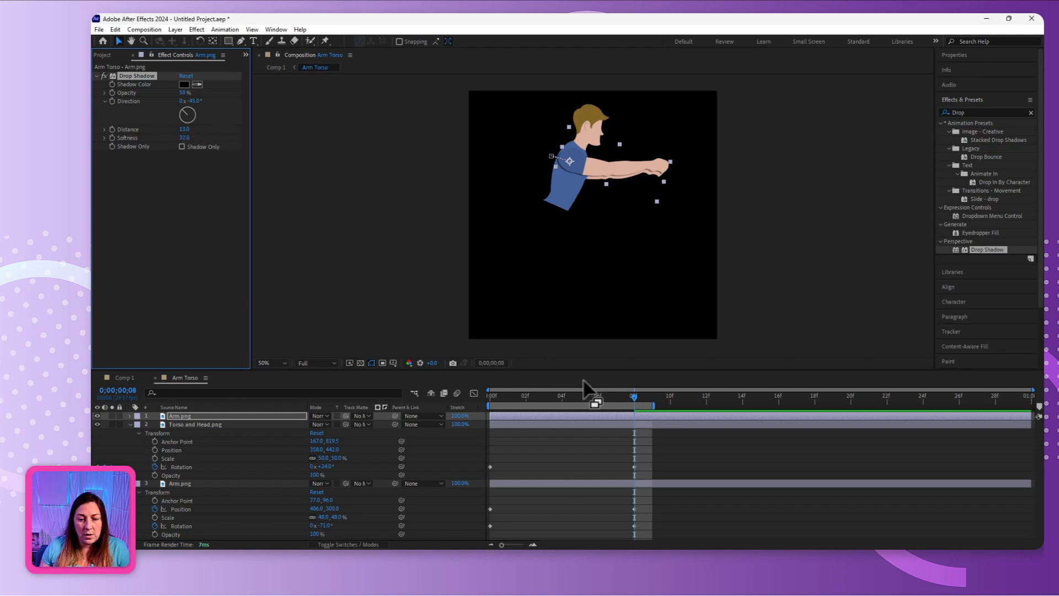
Apply CC Color Offset to the rear Arm.png layer with red phase -23°, green phase -23° and blue phase -26°.
{"action": "left_click", "coordinate": [974, 110]}
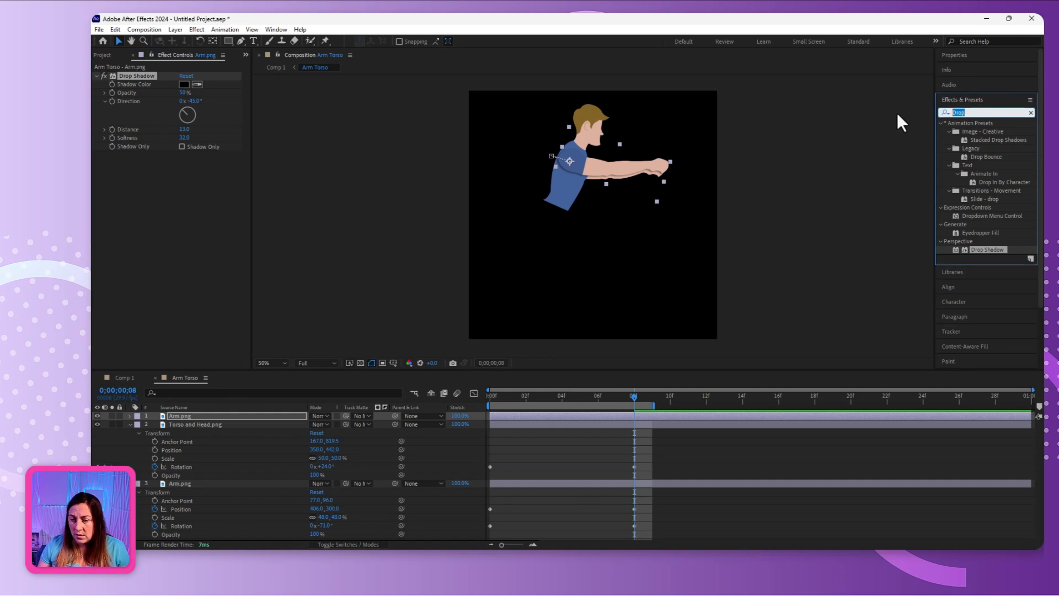
{"action": "type", "text": "Color"}
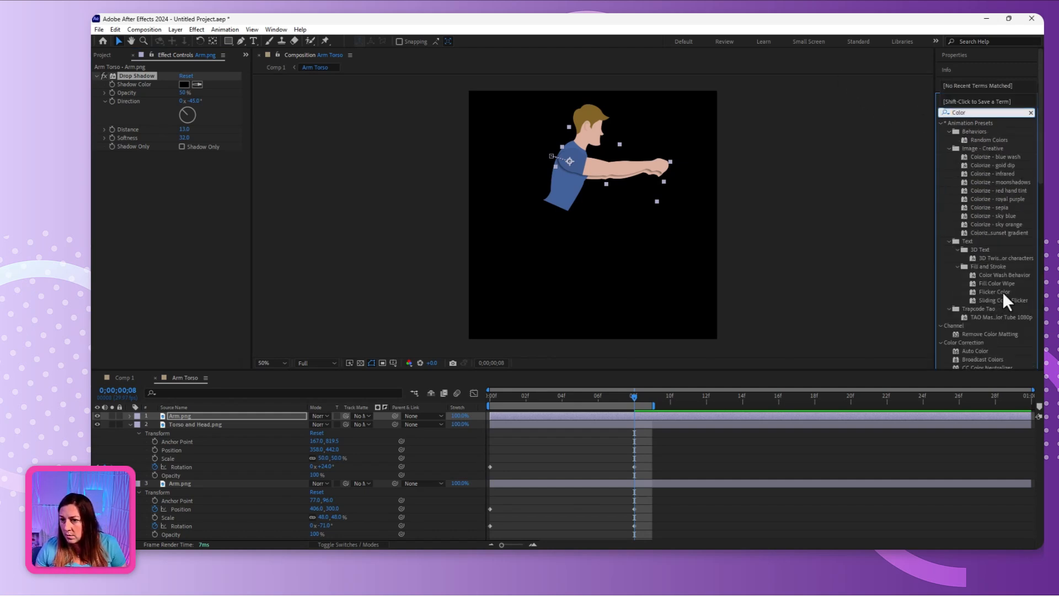
{"action": "scroll", "coordinate": [1002, 298], "scroll_direction": "down", "scroll_amount": 2}
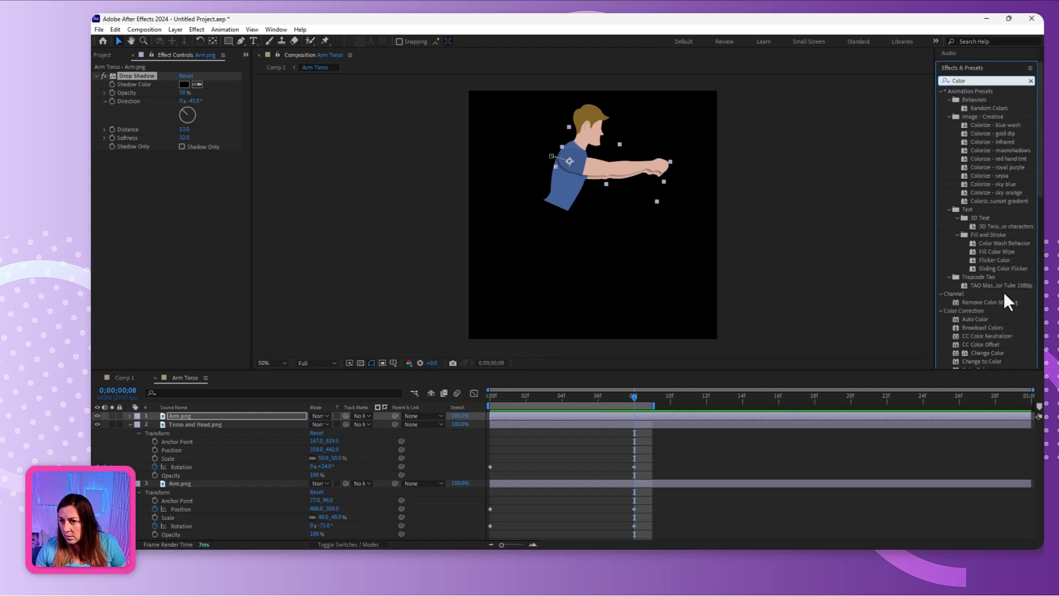
{"action": "scroll", "coordinate": [1002, 278], "scroll_direction": "down", "scroll_amount": 3}
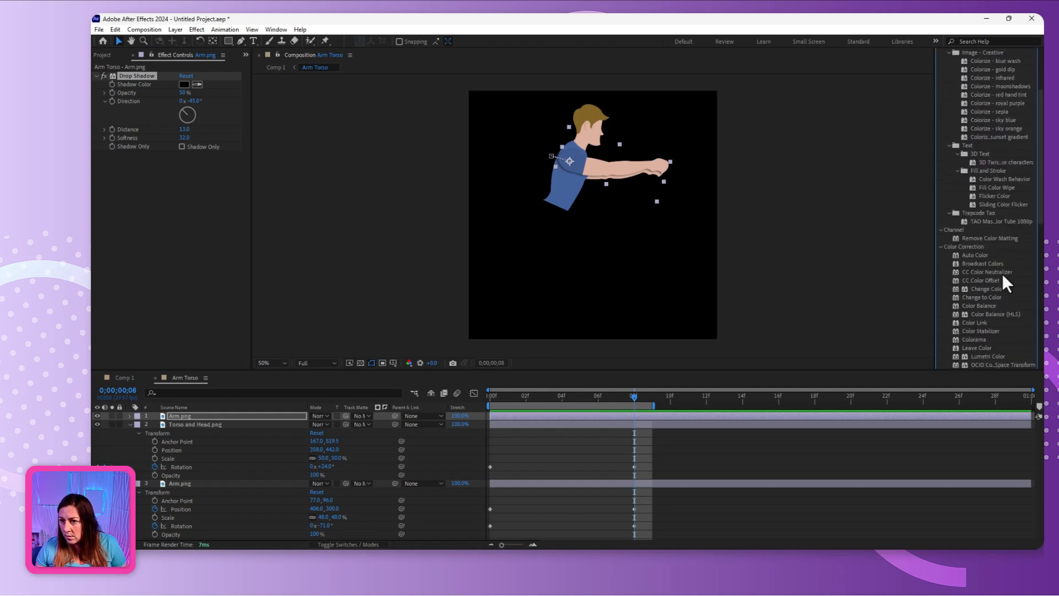
{"action": "left_click_drag", "start_coordinate": [990, 280], "coordinate": [538, 484]}
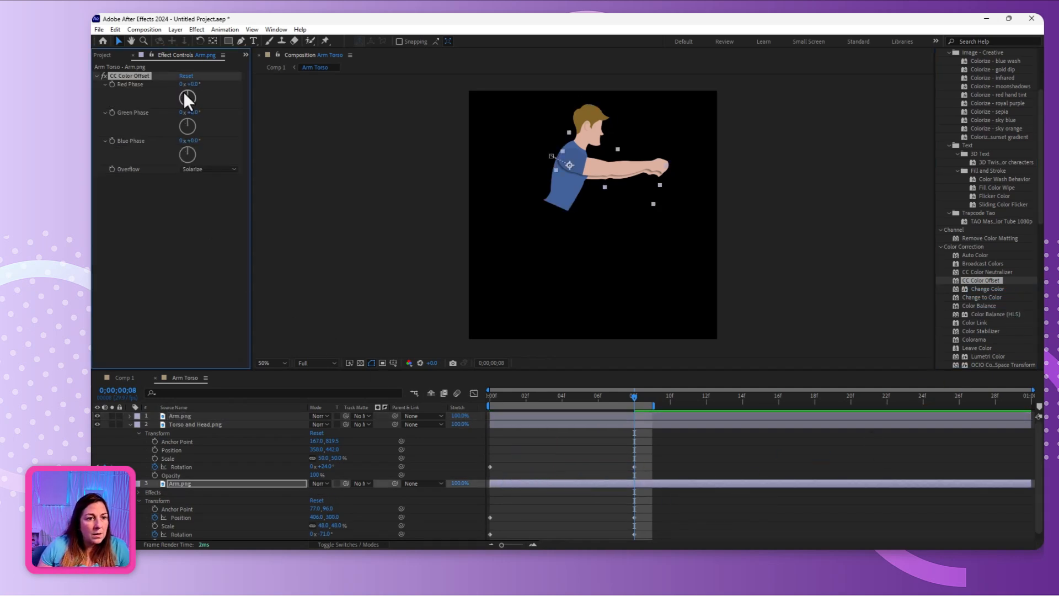
{"action": "left_click_drag", "start_coordinate": [187, 93], "coordinate": [184, 147]}
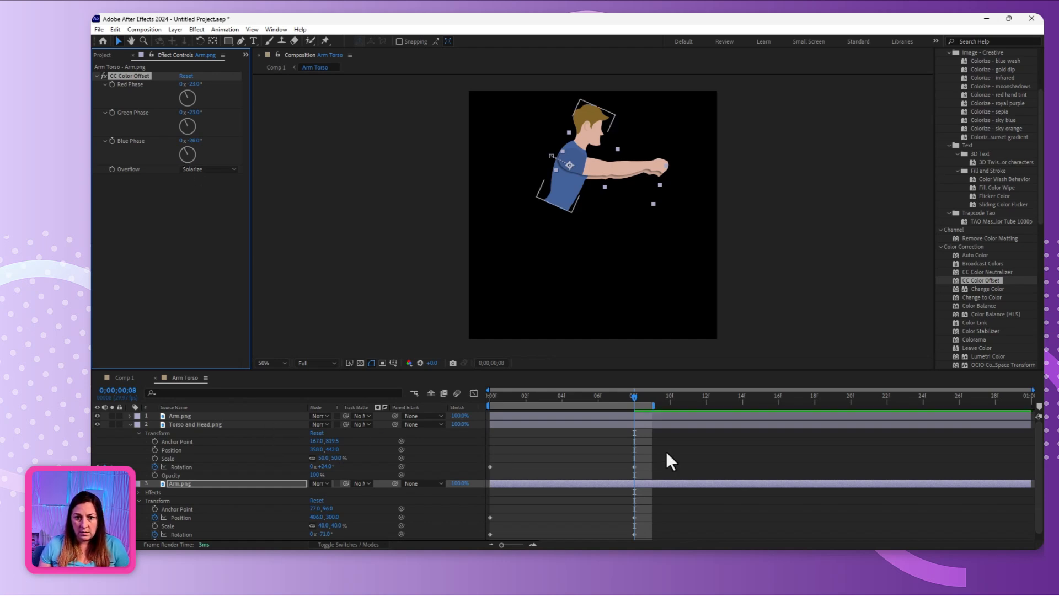
Return to the first frame, then preview and scrub the full squat animation in Comp 1.
{"action": "left_click_drag", "start_coordinate": [624, 396], "coordinate": [484, 424]}
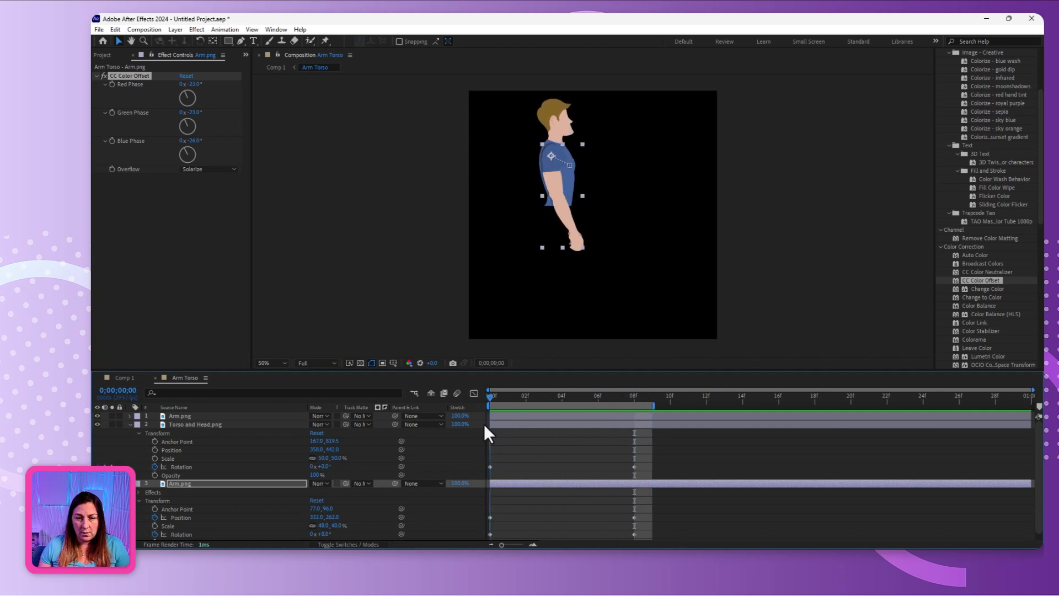
{"action": "left_click", "coordinate": [123, 379]}
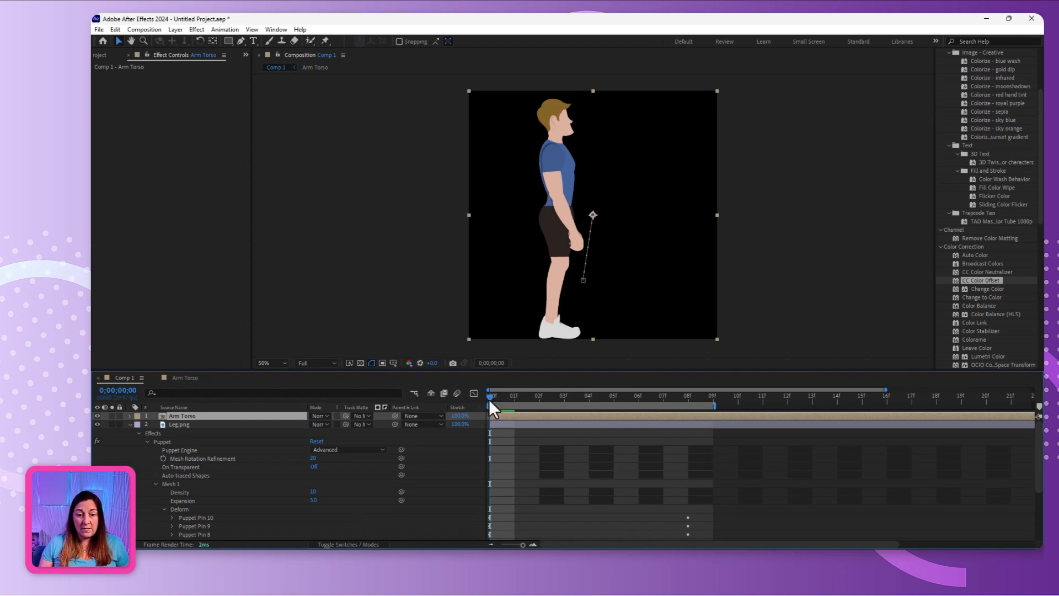
{"action": "key", "text": "space"}
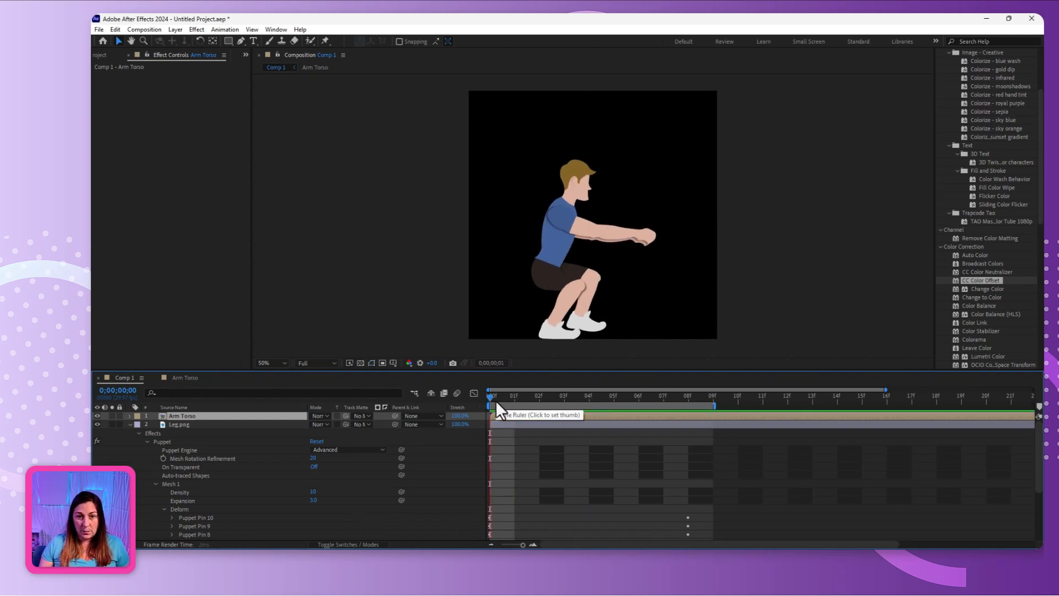
{"action": "key", "text": "space"}
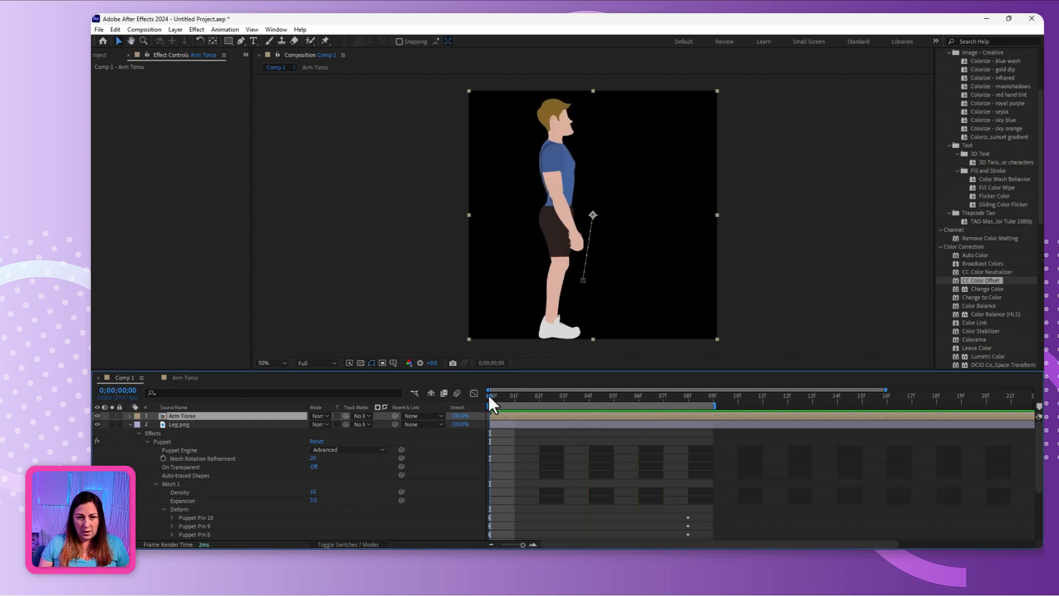
{"action": "left_click_drag", "start_coordinate": [489, 396], "coordinate": [551, 354]}
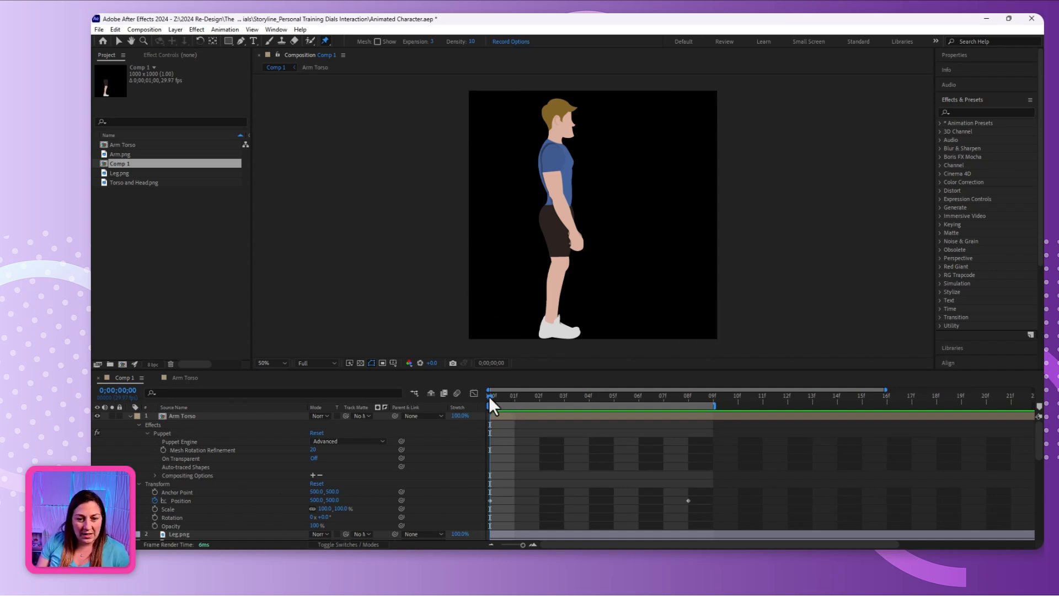
In the Animated Character.aep project, scrub through Comp 1's squat and examine the Torso and Head.png puppet pins in the Arm Torso precomp.
{"action": "left_click_drag", "start_coordinate": [488, 396], "coordinate": [710, 410]}
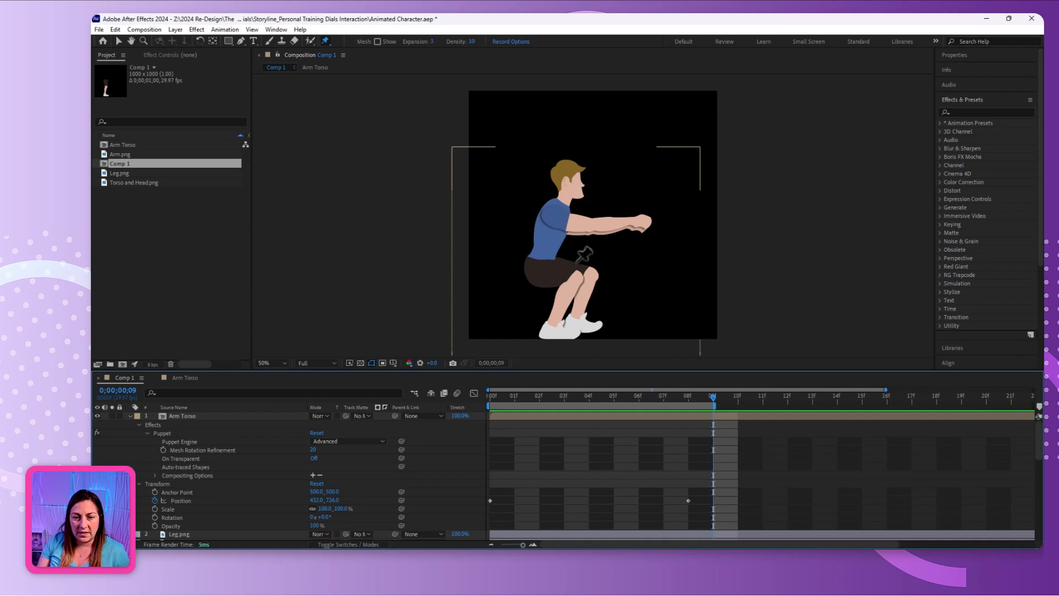
{"action": "left_click_drag", "start_coordinate": [717, 399], "coordinate": [489, 401]}
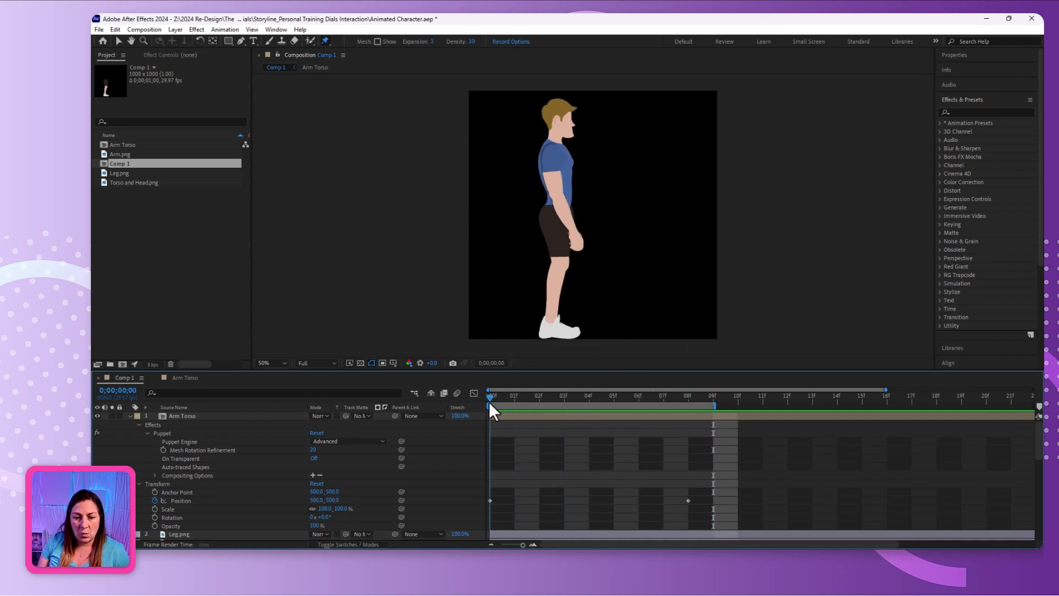
{"action": "left_click", "coordinate": [185, 377]}
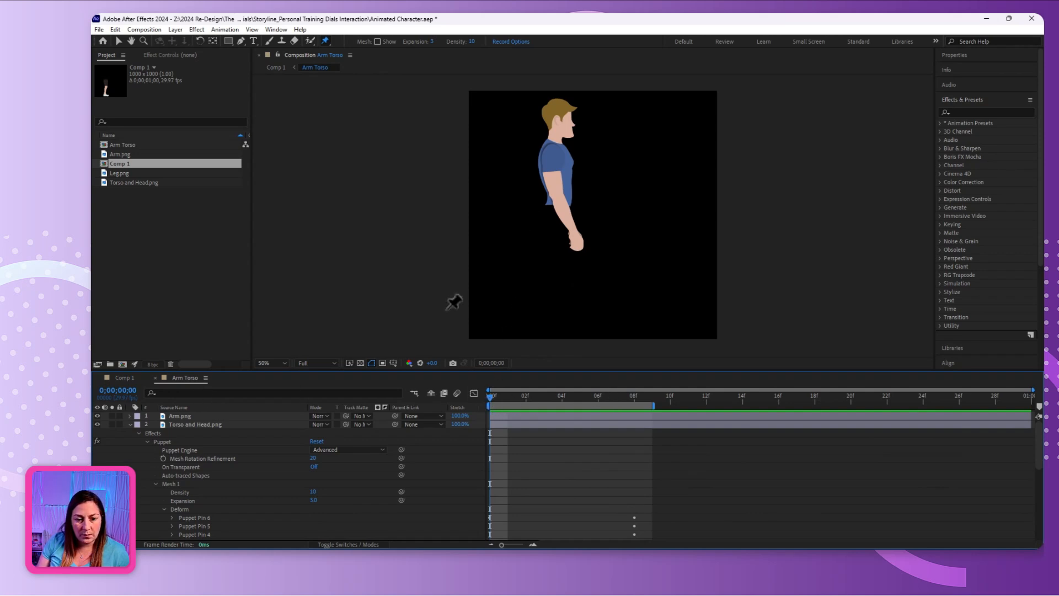
{"action": "left_click", "coordinate": [191, 521]}
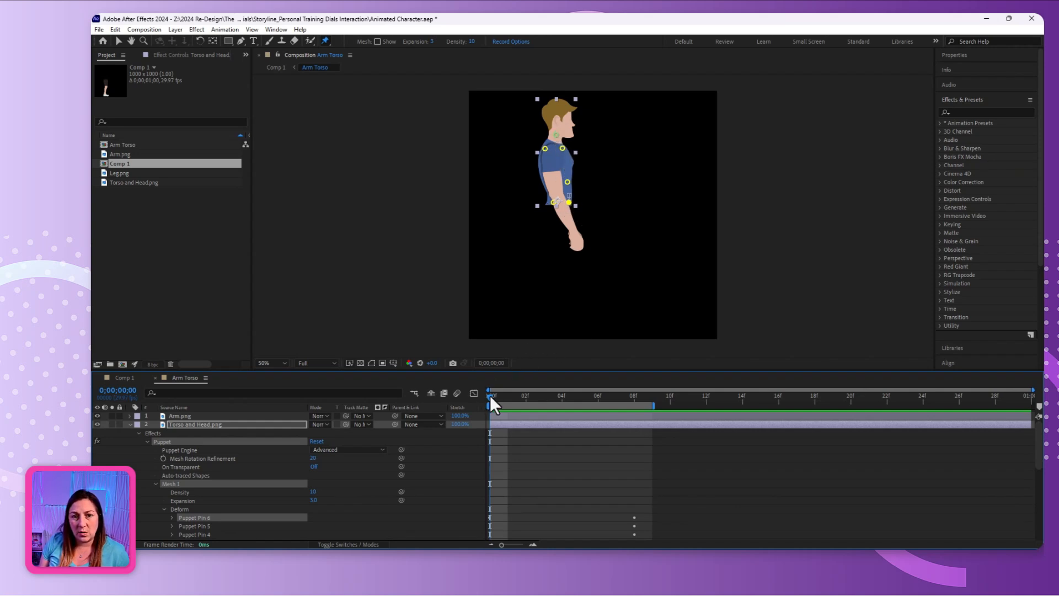
{"action": "left_click_drag", "start_coordinate": [489, 395], "coordinate": [491, 441]}
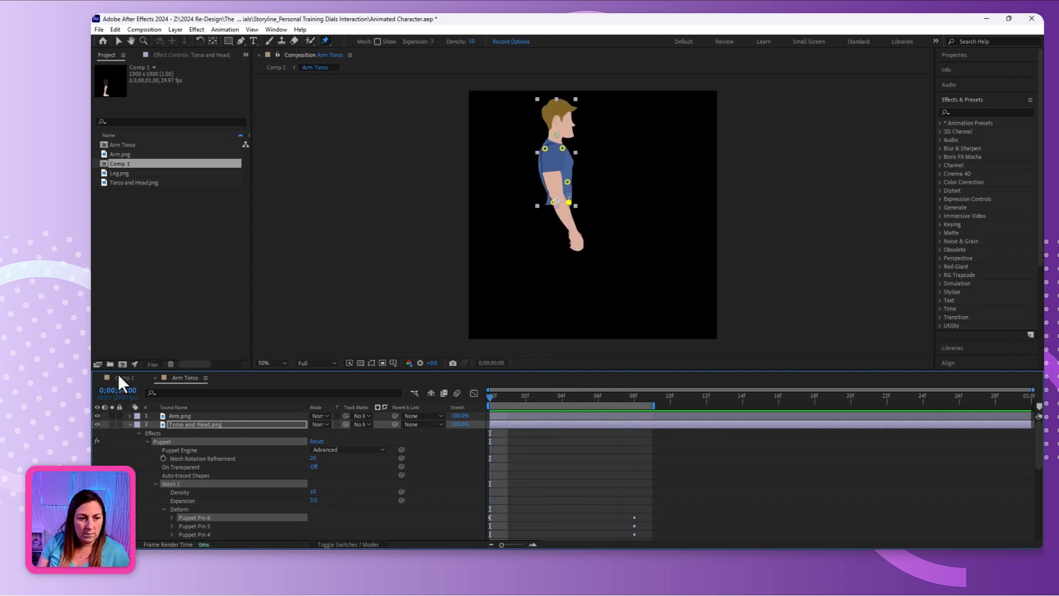
{"action": "left_click", "coordinate": [118, 376]}
{"action": "left_click_drag", "start_coordinate": [494, 398], "coordinate": [687, 470]}
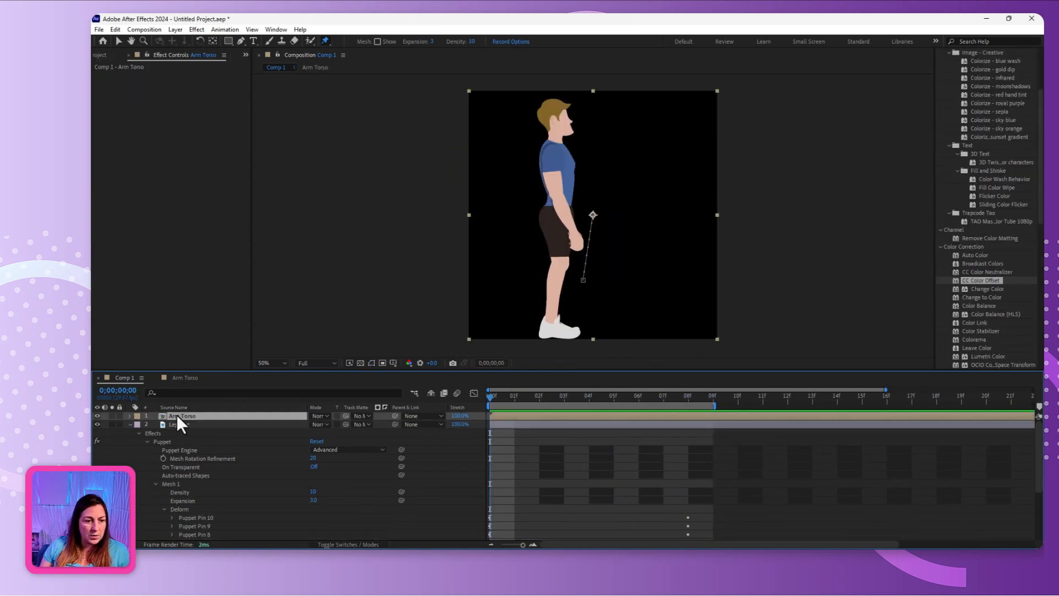
Open the Arm Torso precomp and send it to the Adobe Media Encoder queue.
{"action": "double_click", "coordinate": [219, 417]}
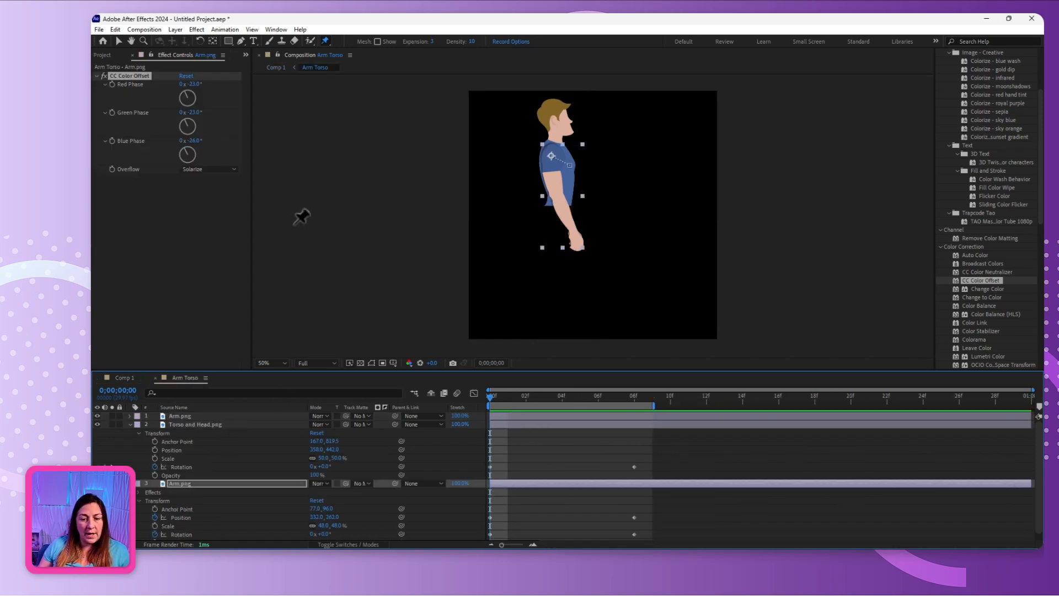
{"action": "left_click", "coordinate": [101, 31]}
{"action": "mouse_move", "coordinate": [147, 194]}
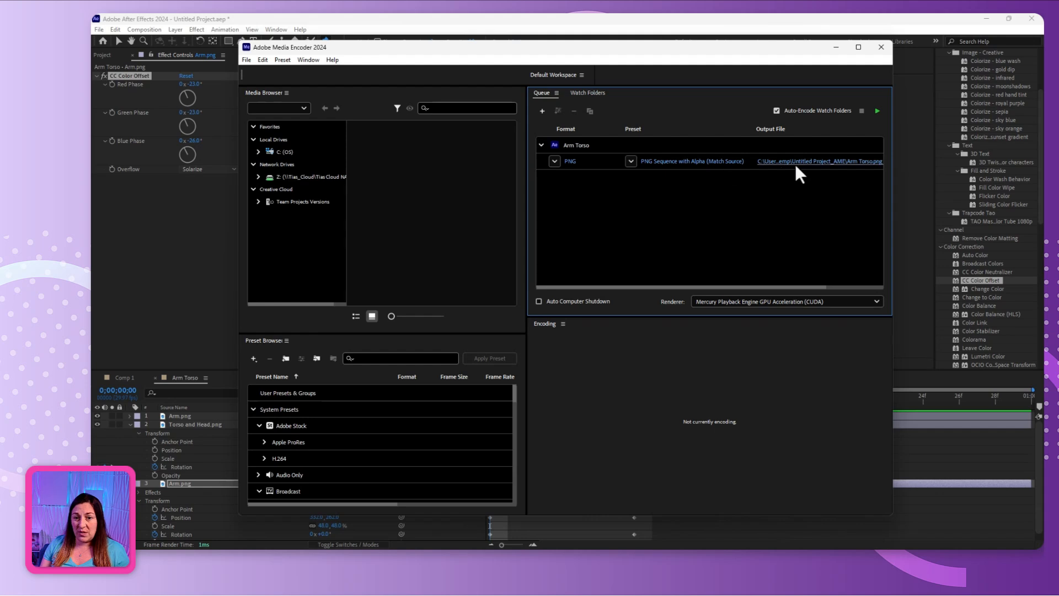
Set the Arm Torso output to save as Arm Torso.png in the Torso folder inside Images.
{"action": "left_click", "coordinate": [820, 163]}
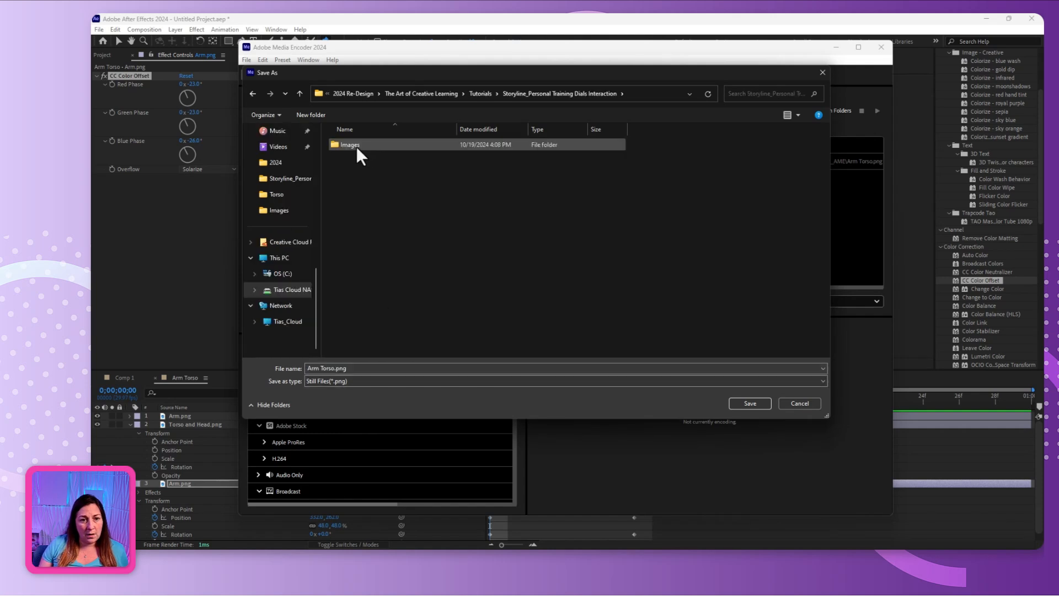
{"action": "double_click", "coordinate": [357, 146]}
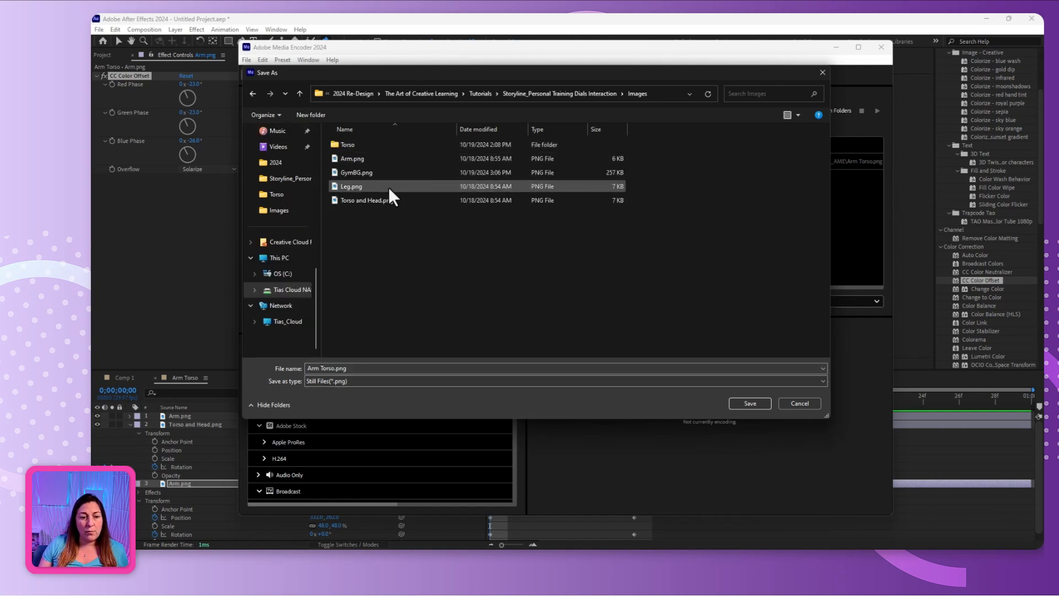
{"action": "double_click", "coordinate": [345, 145]}
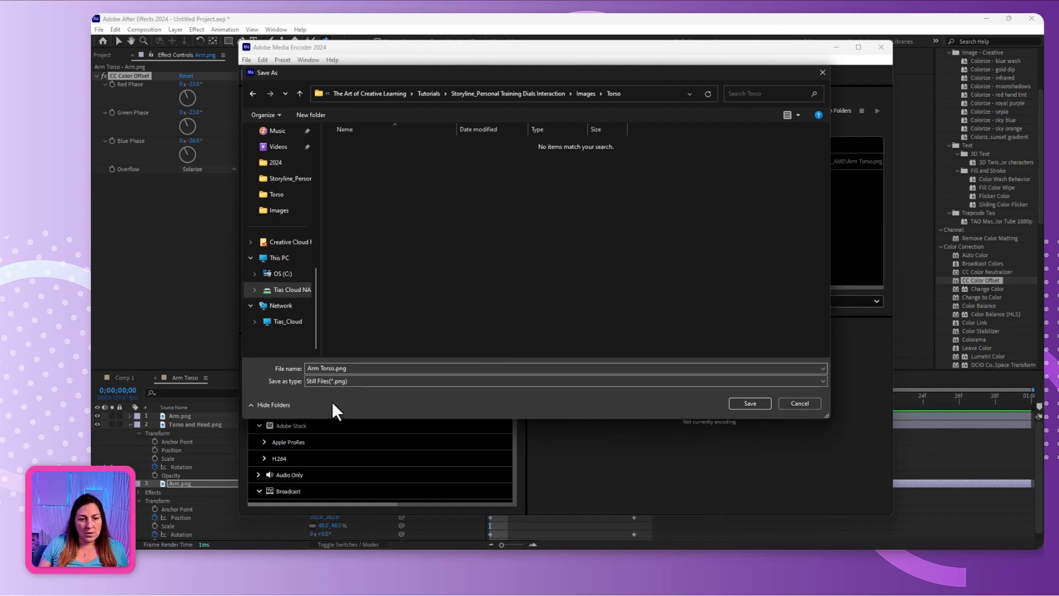
{"action": "triple_click", "coordinate": [336, 368]}
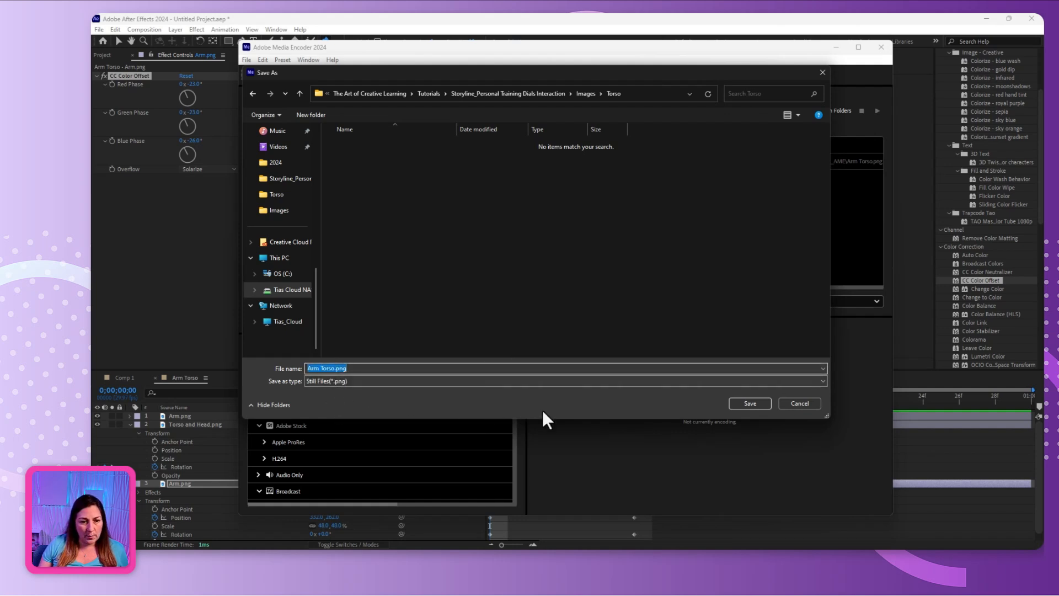
{"action": "left_click", "coordinate": [769, 405]}
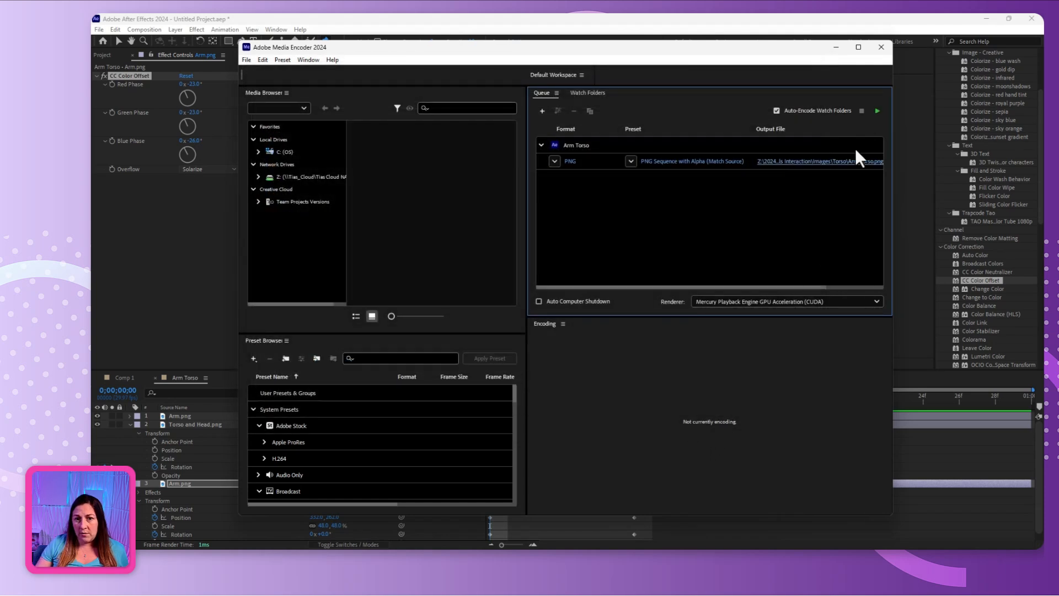
Start encoding the Arm Torso PNG sequence, then switch back to After Effects and open Comp 1.
{"action": "left_click", "coordinate": [877, 111]}
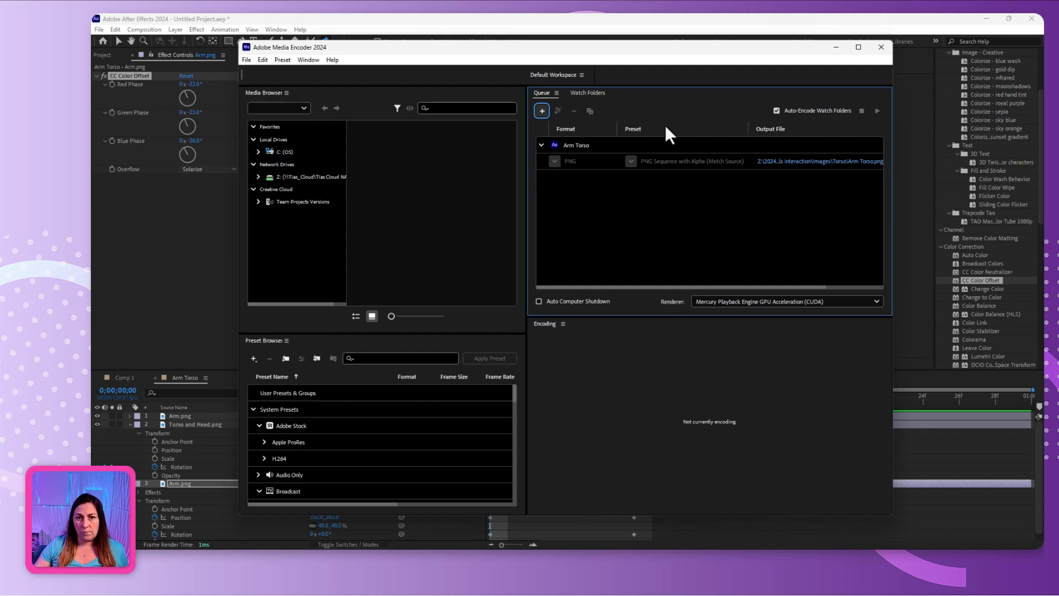
{"action": "left_click", "coordinate": [838, 48]}
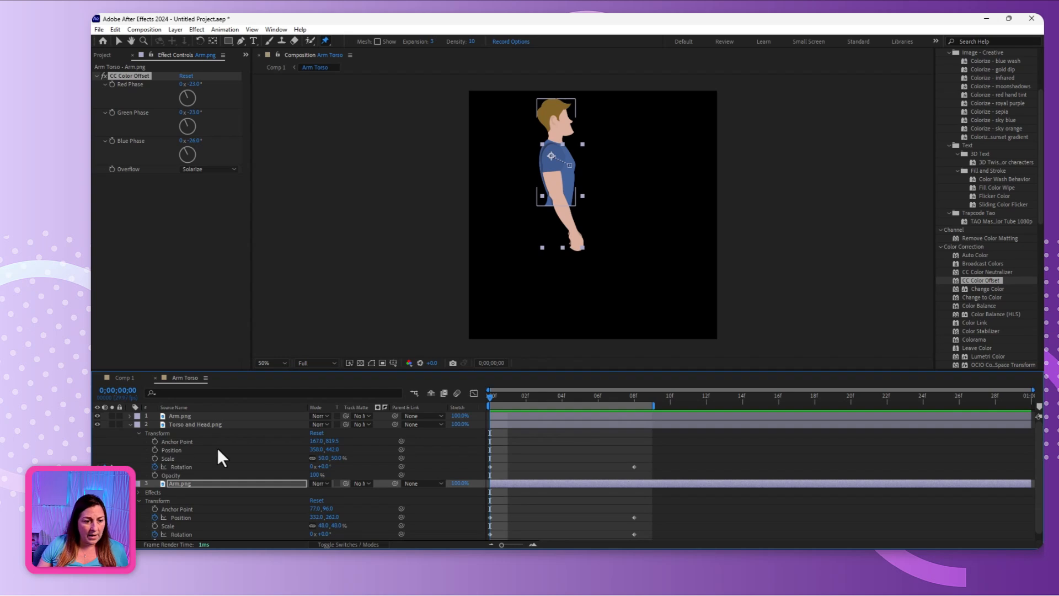
{"action": "left_click", "coordinate": [122, 378]}
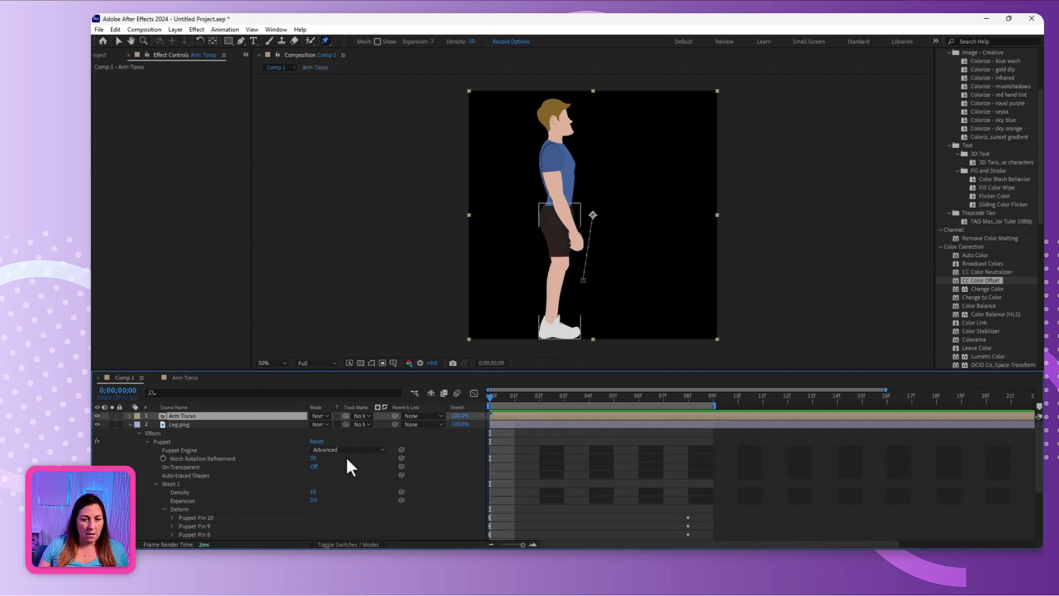
Hide the Arm Torso layer in Comp 1 and preview the leg's squat animation on its own.
{"action": "left_click", "coordinate": [97, 416]}
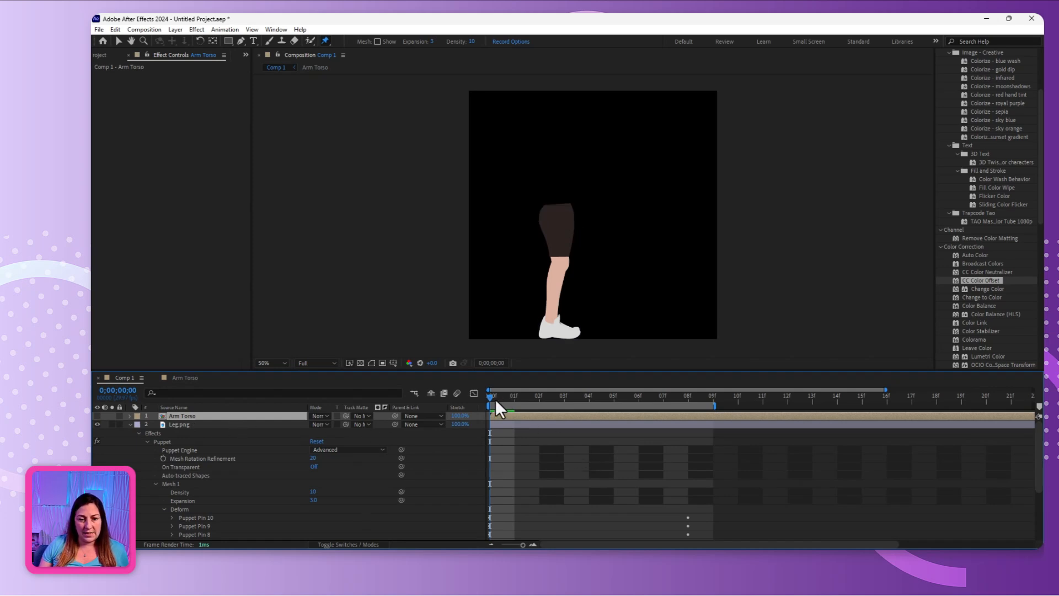
{"action": "left_click_drag", "start_coordinate": [487, 397], "coordinate": [497, 428]}
{"action": "key", "text": "space"}
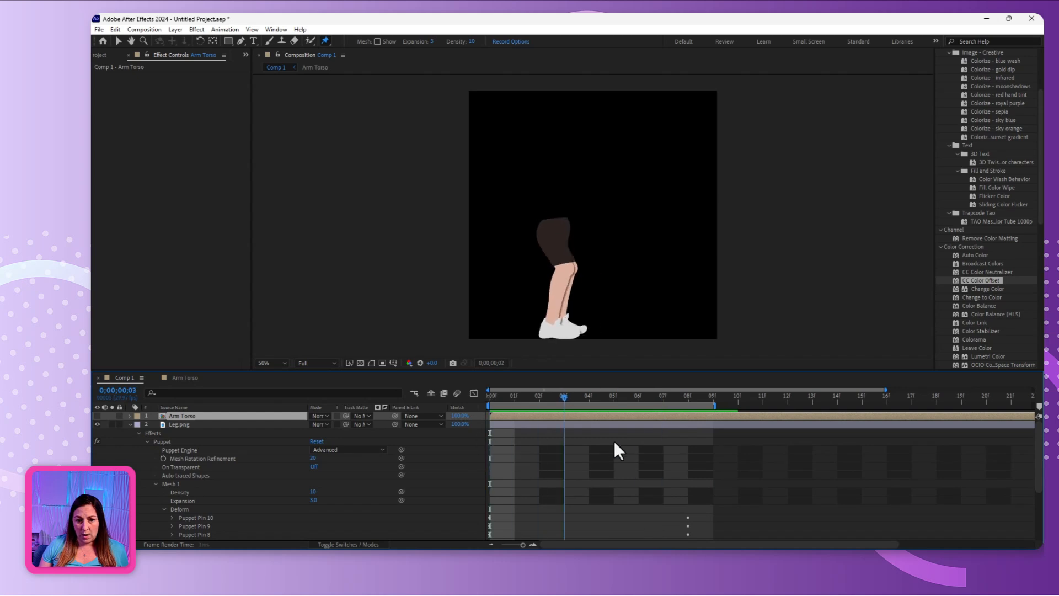
{"action": "key", "text": "space"}
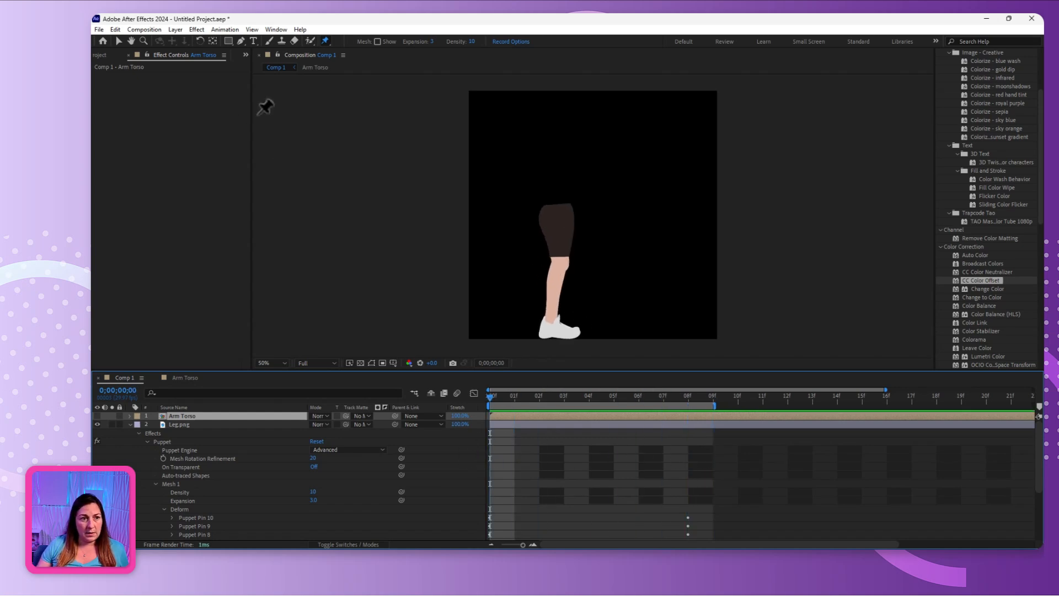
Send Comp 1 to the Adobe Media Encoder queue and create a new folder inside Images for its output.
{"action": "left_click", "coordinate": [100, 29]}
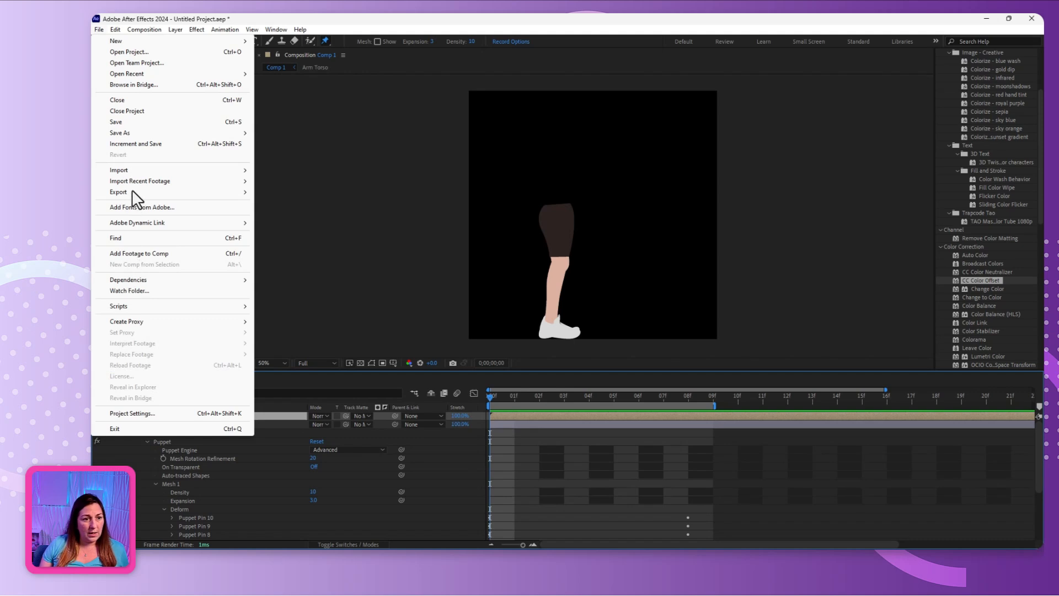
{"action": "mouse_move", "coordinate": [132, 192]}
{"action": "left_click", "coordinate": [287, 192]}
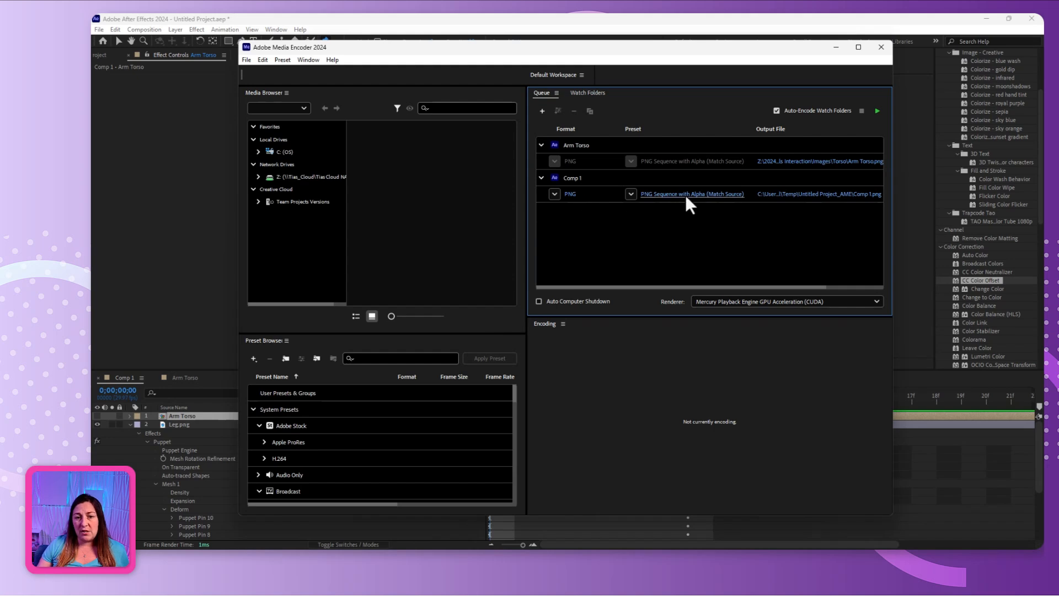
{"action": "left_click", "coordinate": [789, 194]}
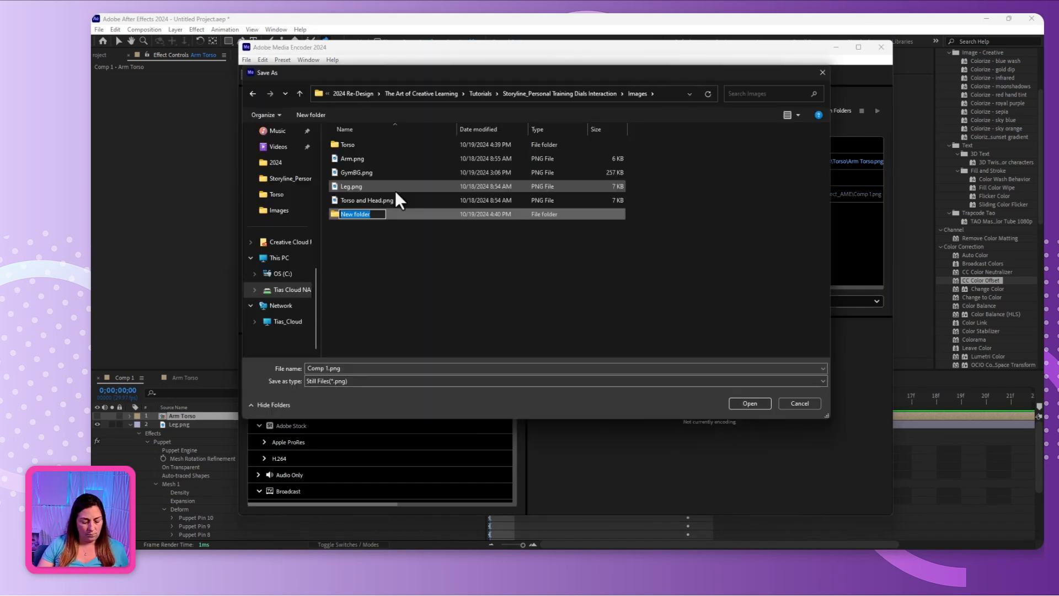
Name the new folder inside Images "Leg" and open it as the output location.
{"action": "type", "text": "Leg"}
{"action": "key", "text": "Return"}
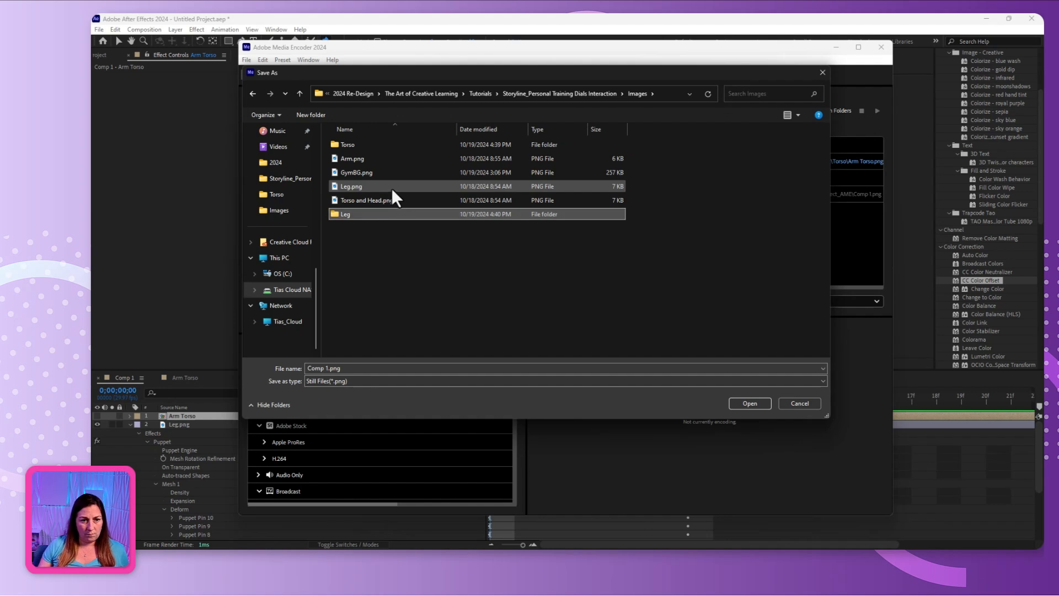
{"action": "double_click", "coordinate": [380, 212]}
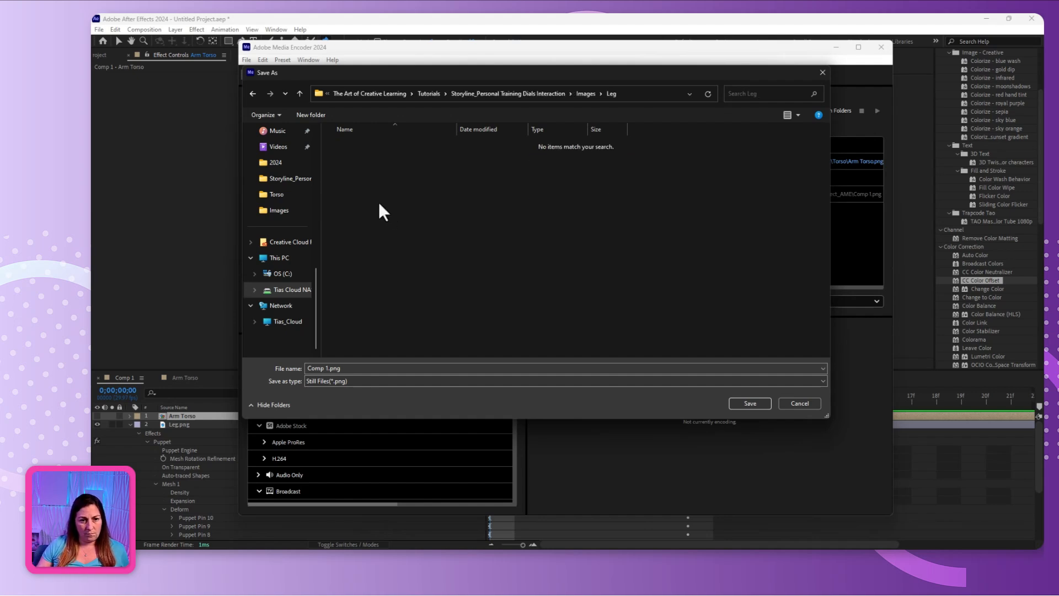
Save the Comp 1 output as Legs.png in the Leg folder and start encoding the queue.
{"action": "left_click", "coordinate": [327, 368]}
{"action": "key", "text": "shift+Left"}
{"action": "key", "text": "shift+Left"}
{"action": "key", "text": "shift+Left"}
{"action": "key", "text": "shift+Left"}
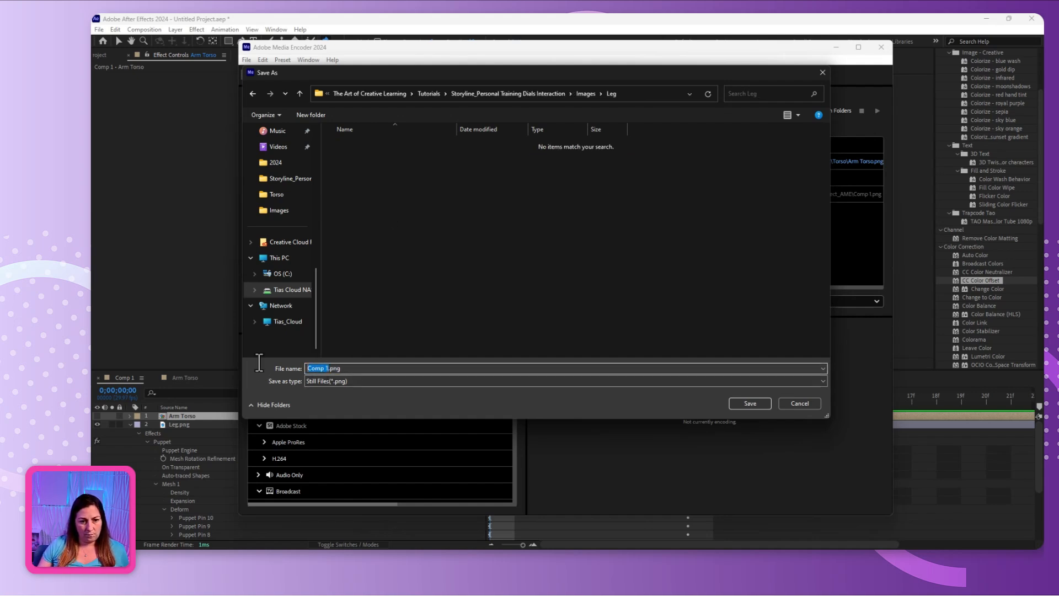
{"action": "type", "text": "Legs"}
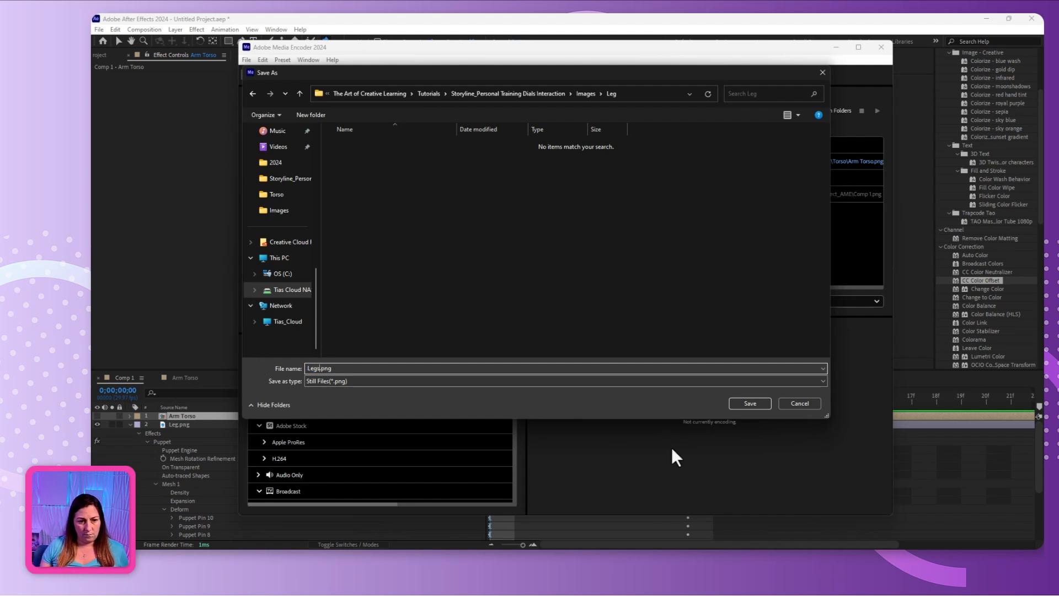
{"action": "left_click", "coordinate": [756, 407]}
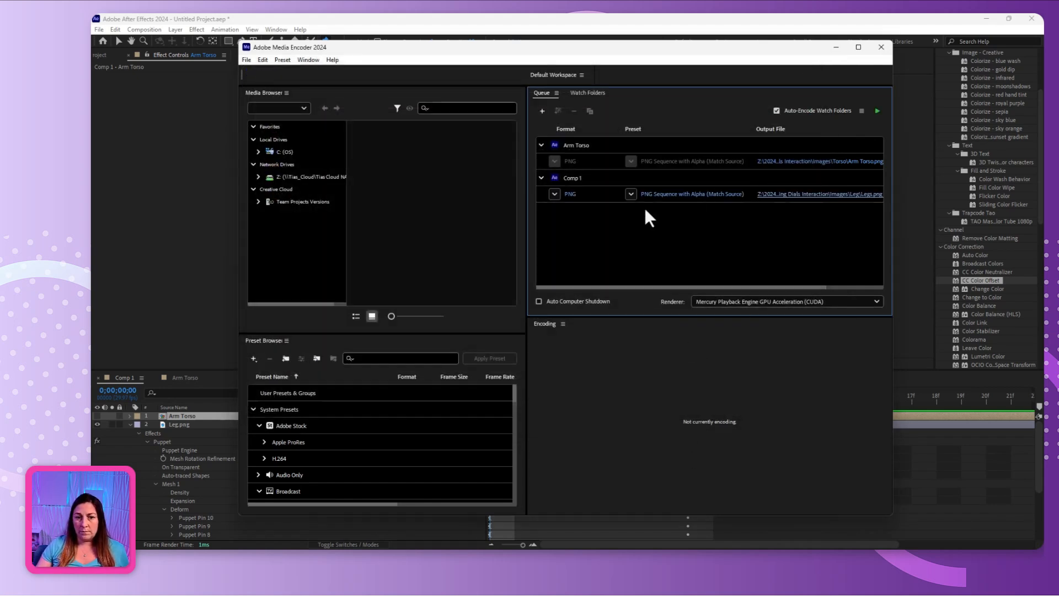
{"action": "left_click", "coordinate": [876, 111]}
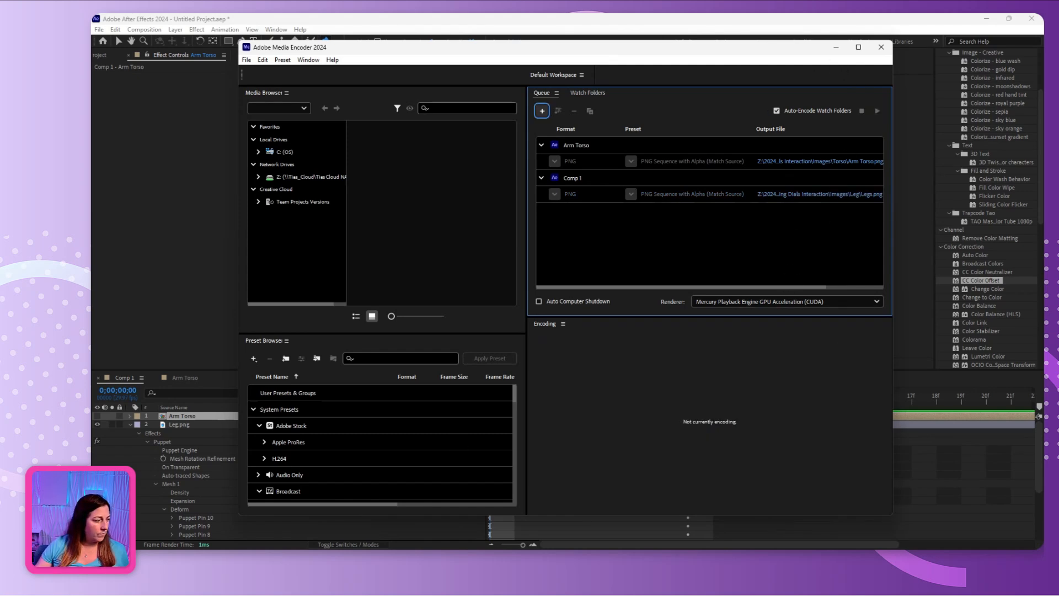
Switch to File Explorer and check the exported PNG sequences in the Torso and Leg folders, closing the window when done.
{"action": "key", "text": "alt+Tab"}
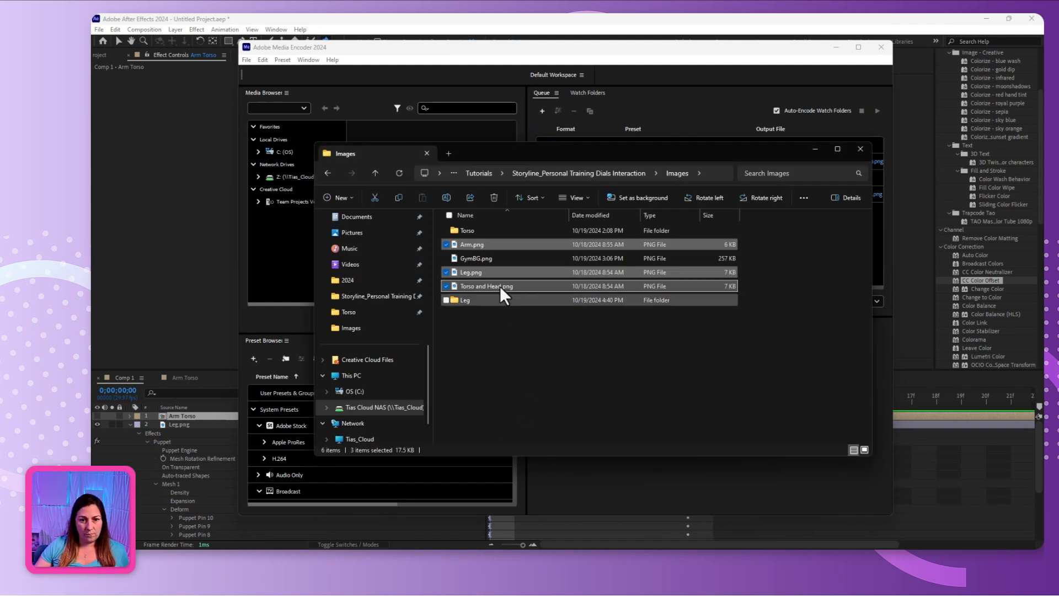
{"action": "double_click", "coordinate": [468, 230]}
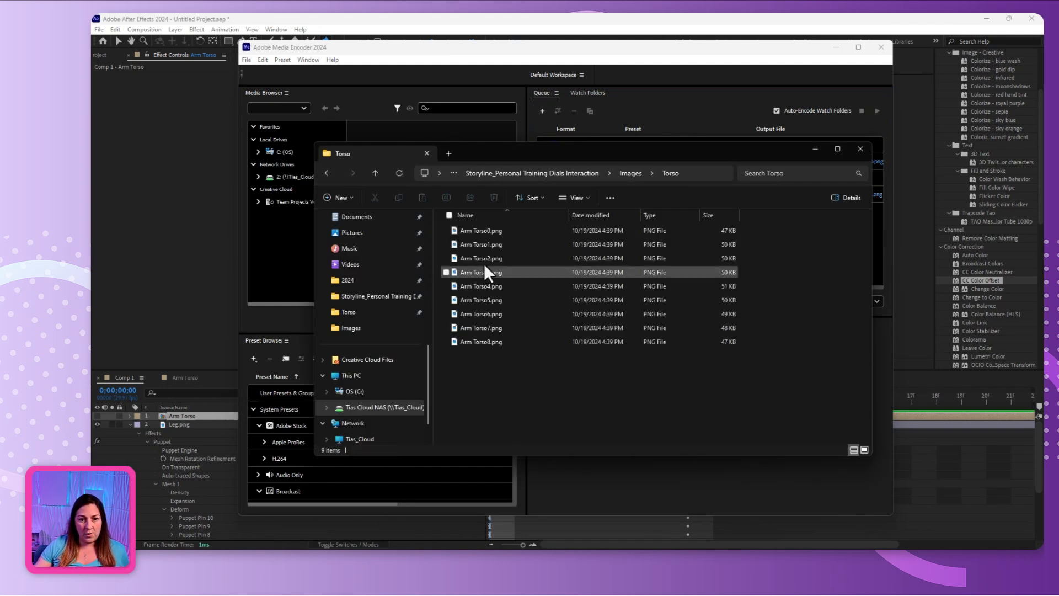
{"action": "left_click", "coordinate": [484, 231]}
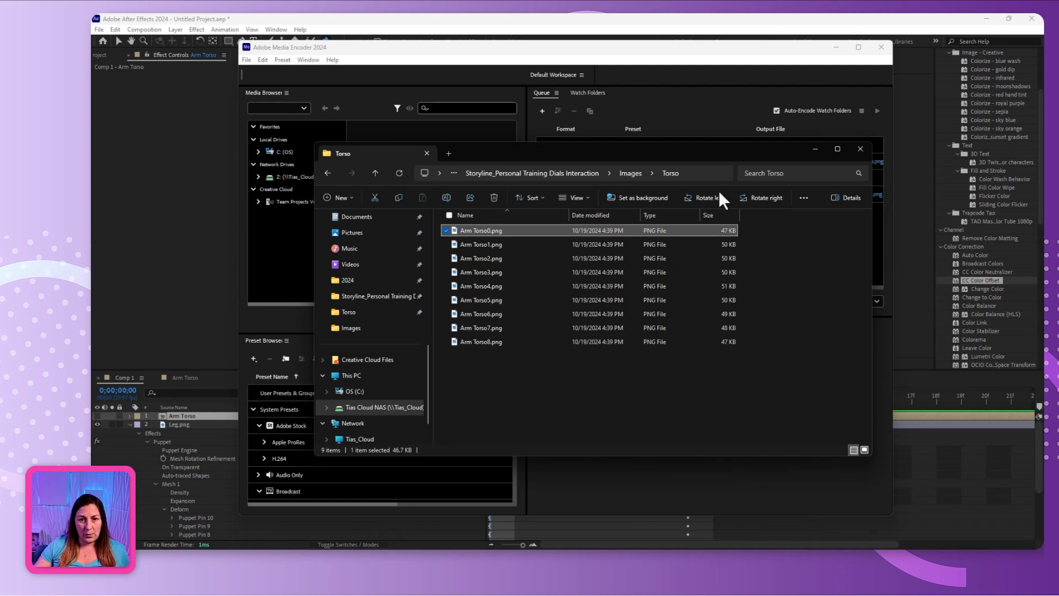
{"action": "left_click", "coordinate": [631, 173]}
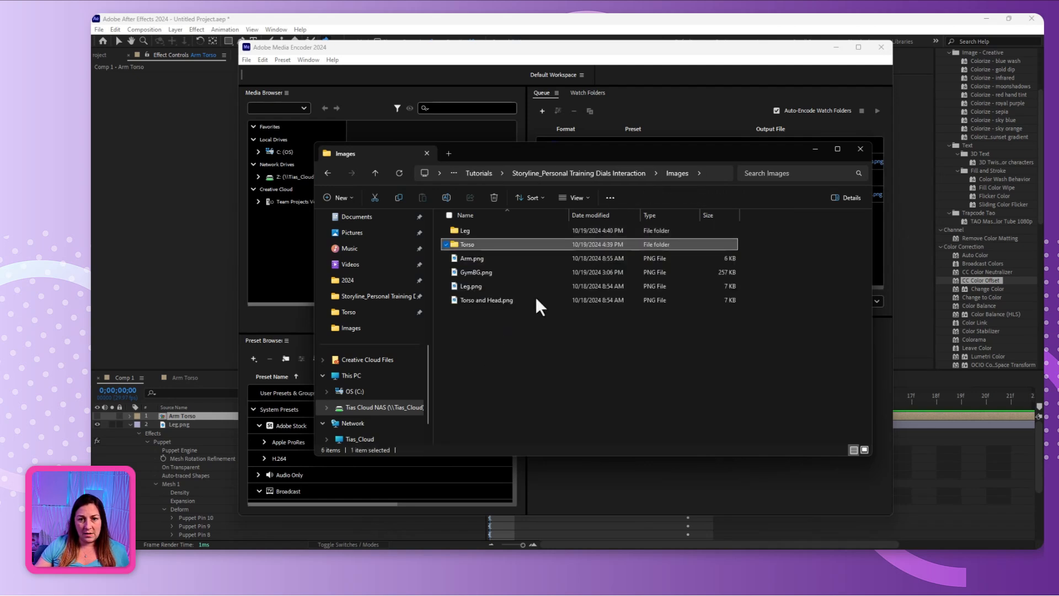
{"action": "double_click", "coordinate": [467, 234]}
{"action": "left_click", "coordinate": [474, 231]}
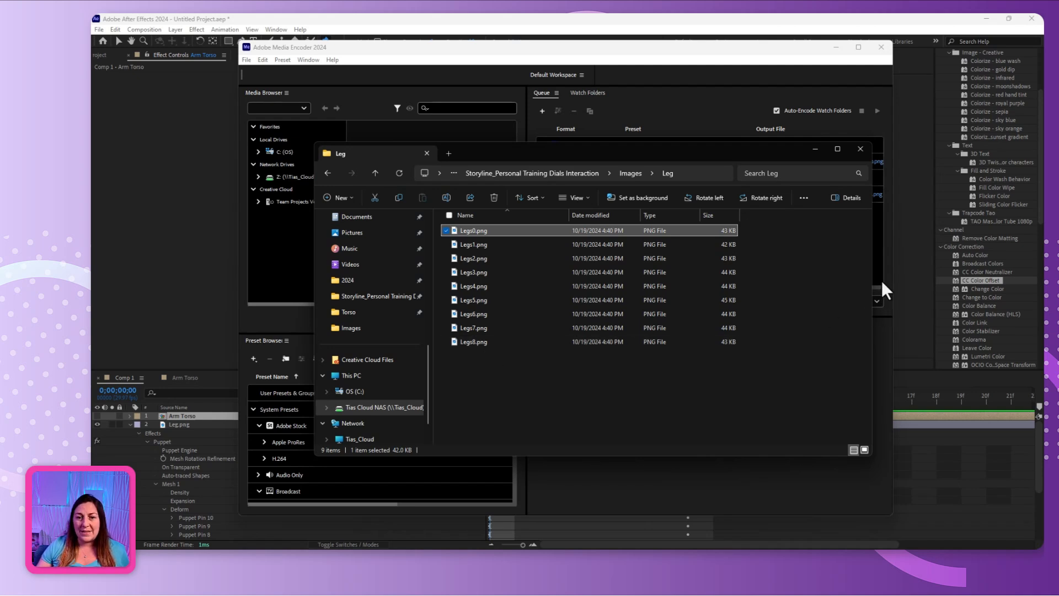
{"action": "left_click", "coordinate": [859, 149]}
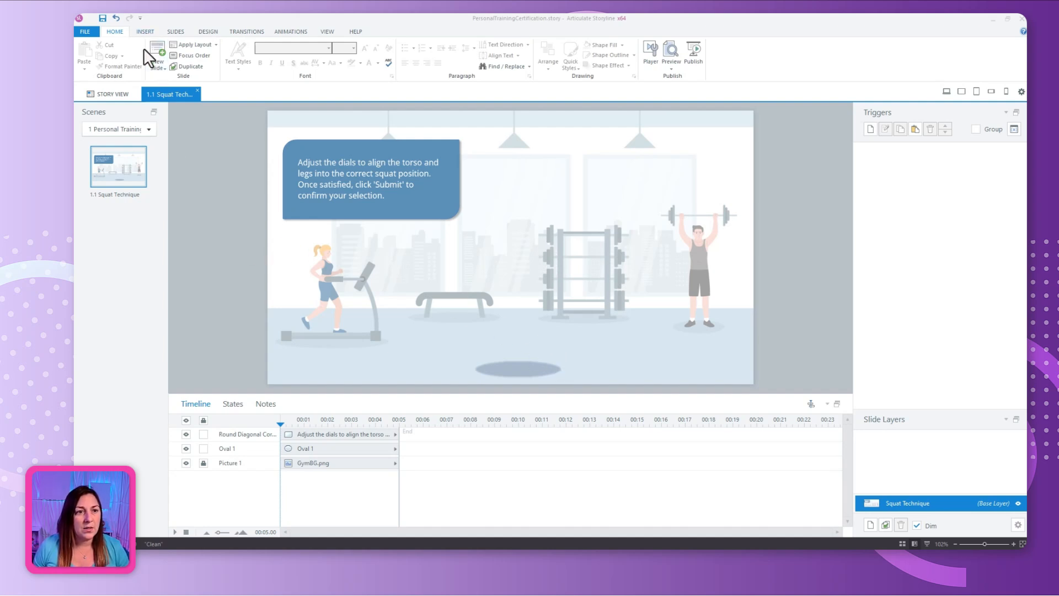
Insert the picture Legs0.png from the Images > Leg folder onto the Squat Technique slide in Storyline.
{"action": "left_click", "coordinate": [145, 33]}
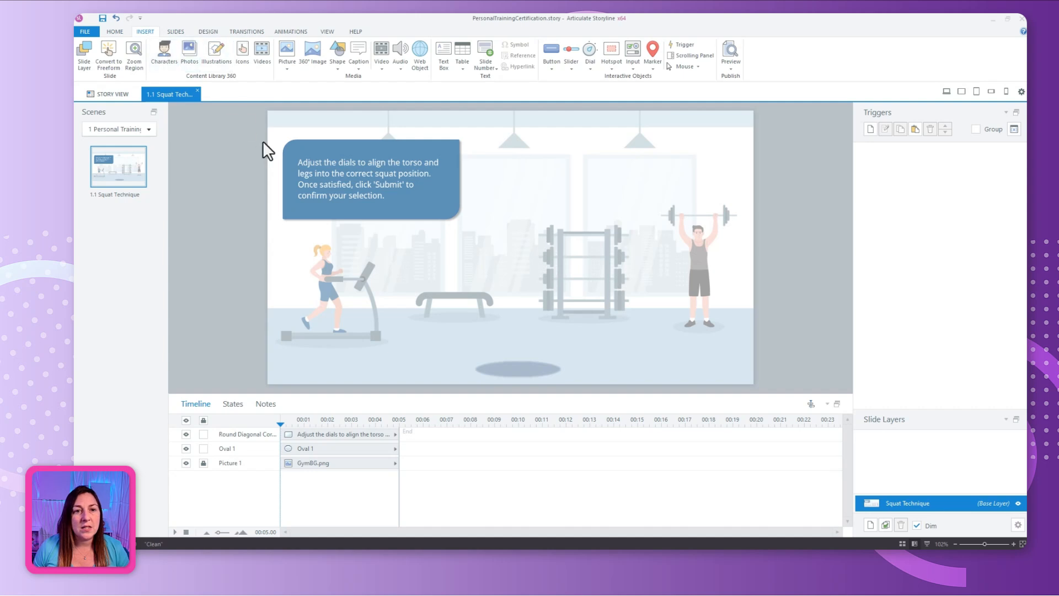
{"action": "left_click", "coordinate": [283, 69]}
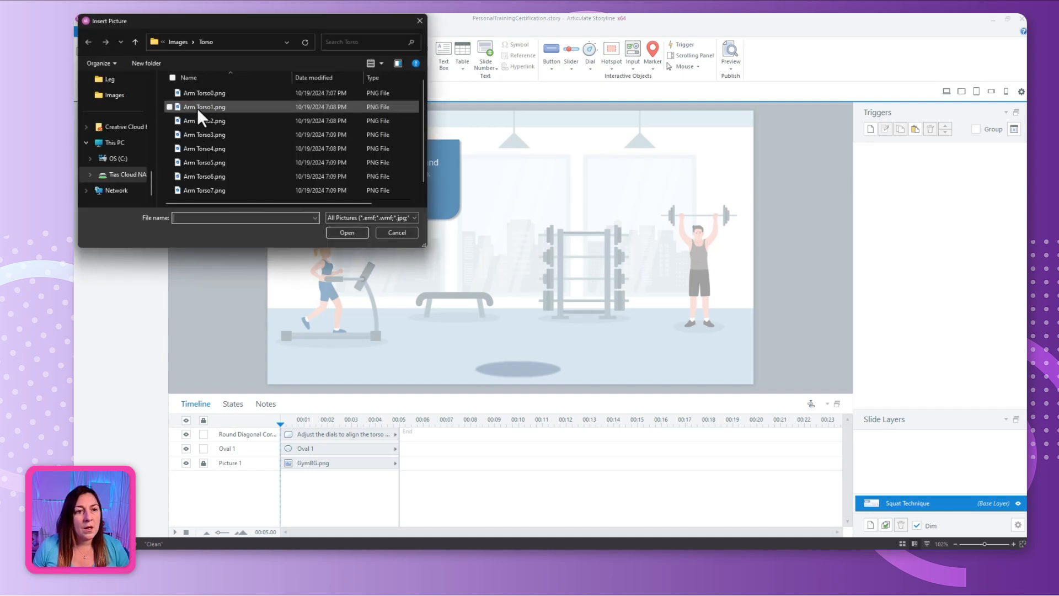
{"action": "left_click", "coordinate": [184, 42]}
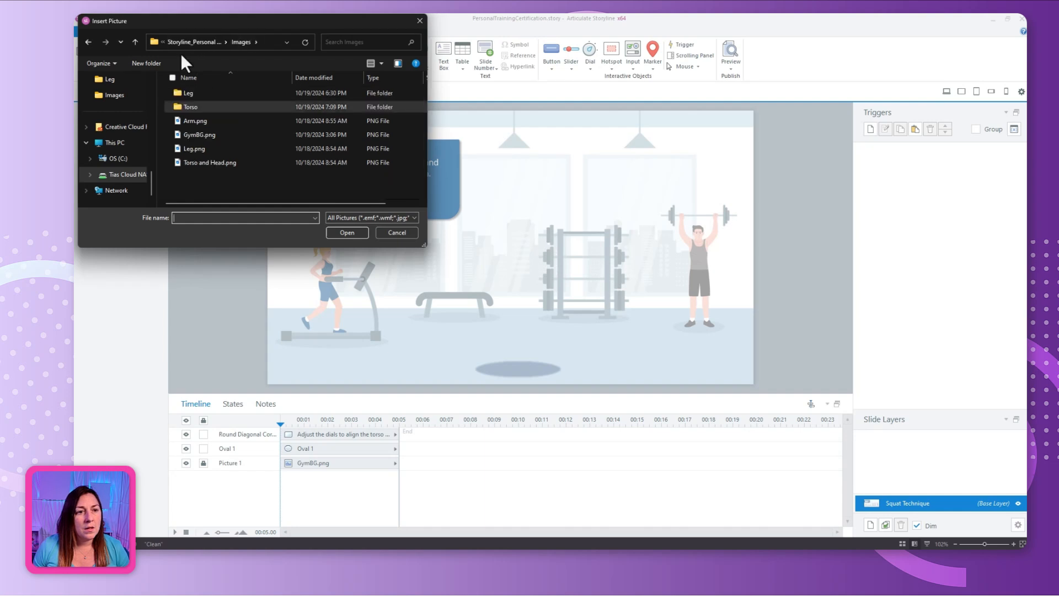
{"action": "left_click", "coordinate": [191, 93]}
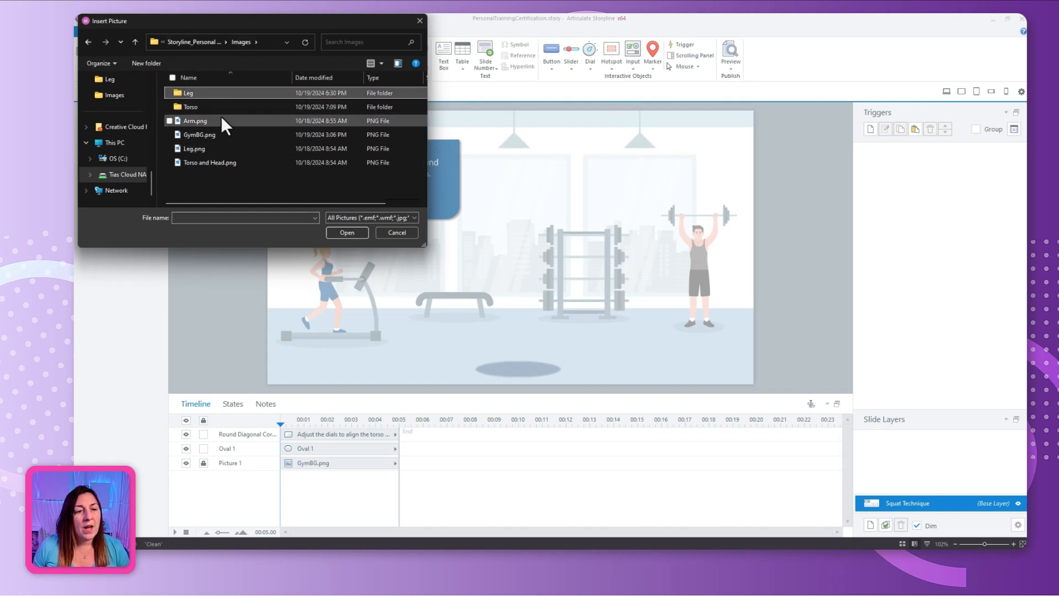
{"action": "double_click", "coordinate": [195, 95]}
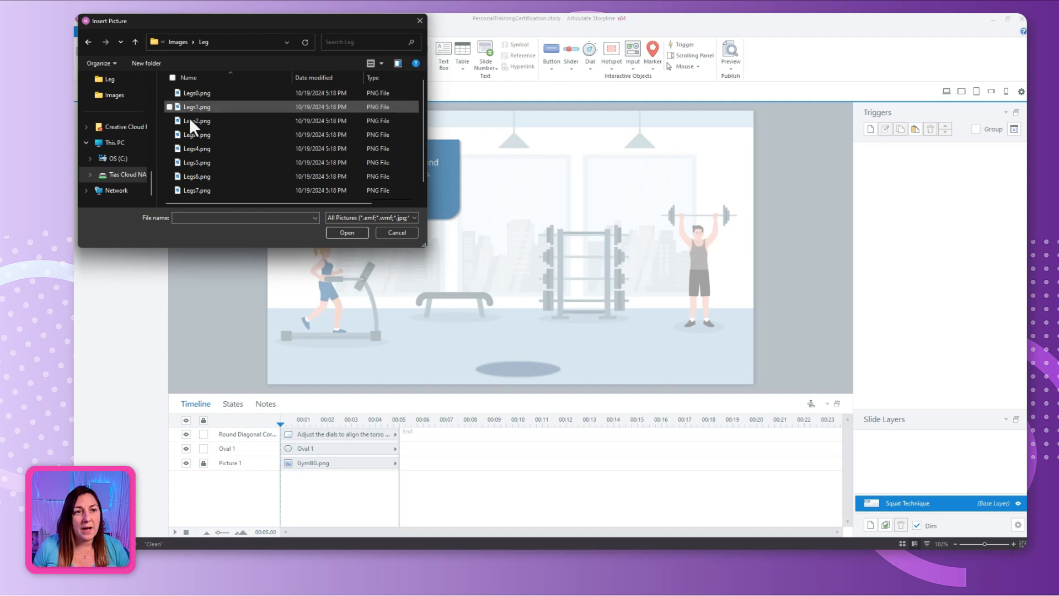
{"action": "left_click", "coordinate": [203, 94]}
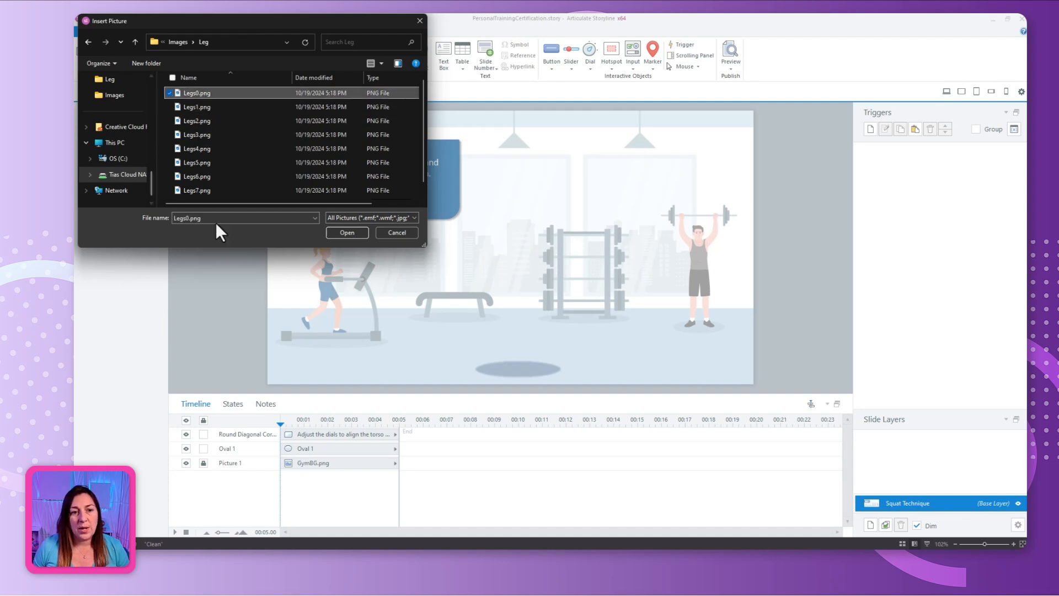
{"action": "left_click", "coordinate": [346, 233]}
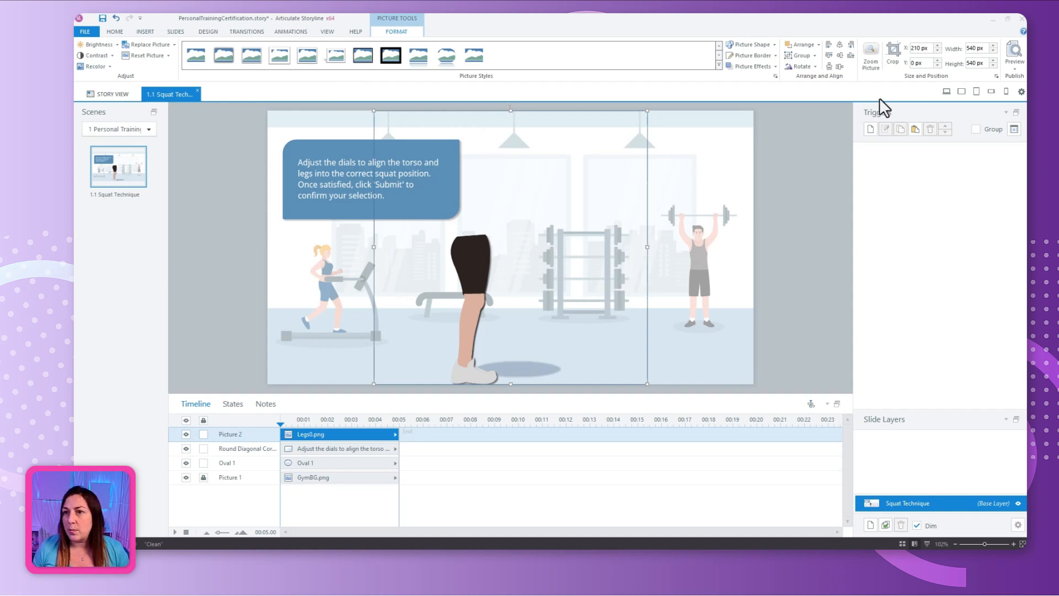
Resize the legs picture to 440 px wide and place it standing on the oval shadow, at about X 335, Y 73 px.
{"action": "left_click", "coordinate": [971, 48]}
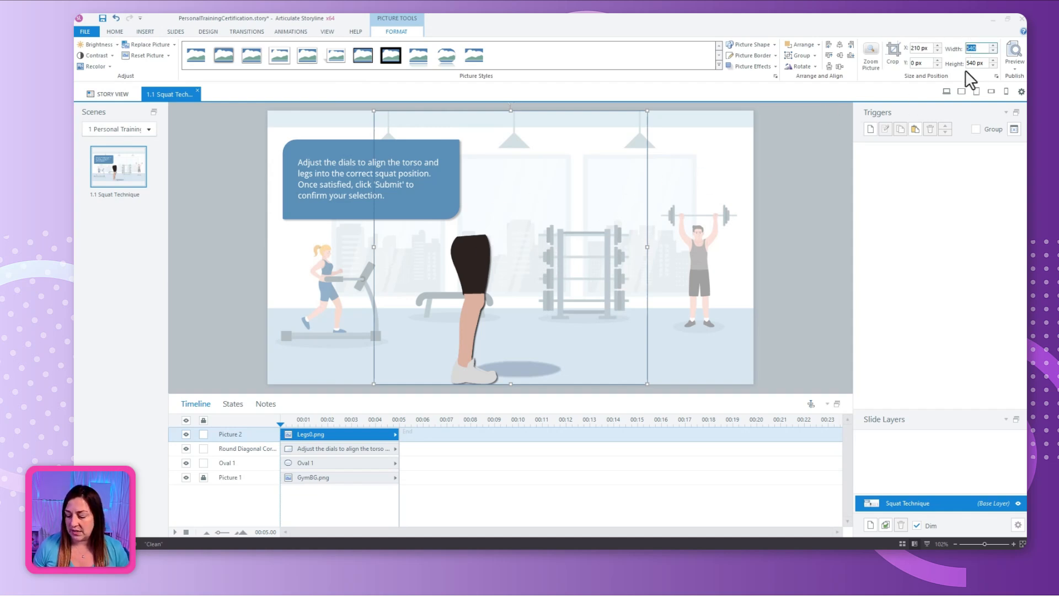
{"action": "type", "text": "440"}
{"action": "key", "text": "Return"}
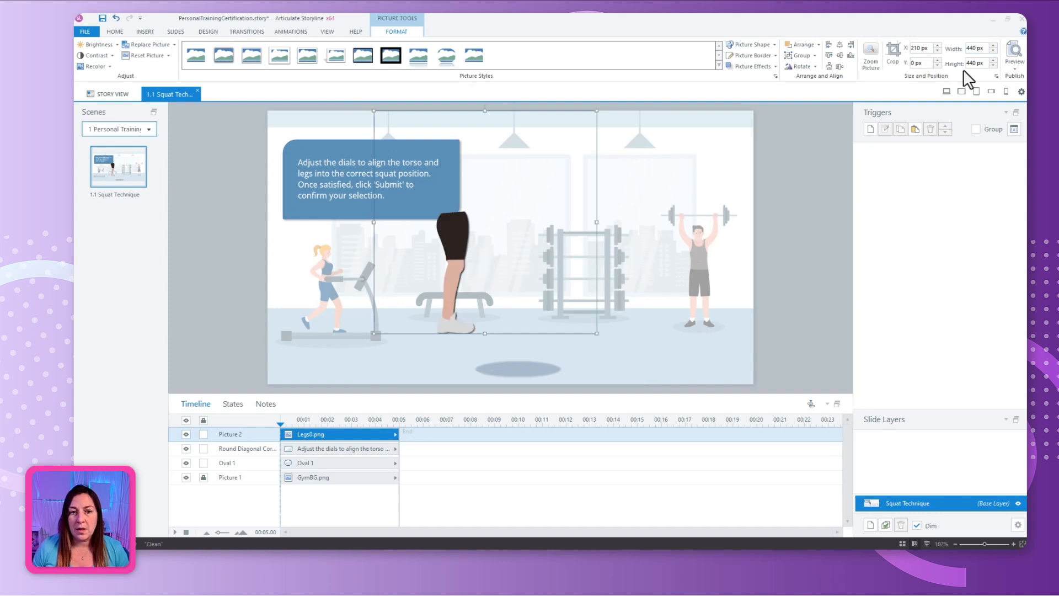
{"action": "left_click_drag", "start_coordinate": [486, 257], "coordinate": [549, 293]}
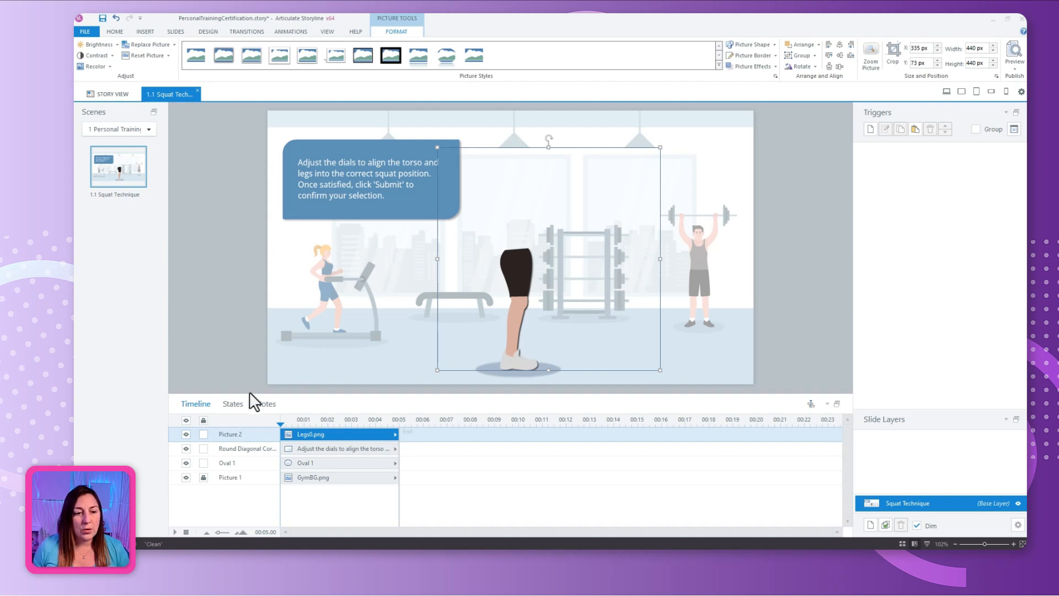
Add Legs1.png through Legs8.png as picture states of the legs image, finish state editing and return to the timeline.
{"action": "left_click", "coordinate": [232, 403]}
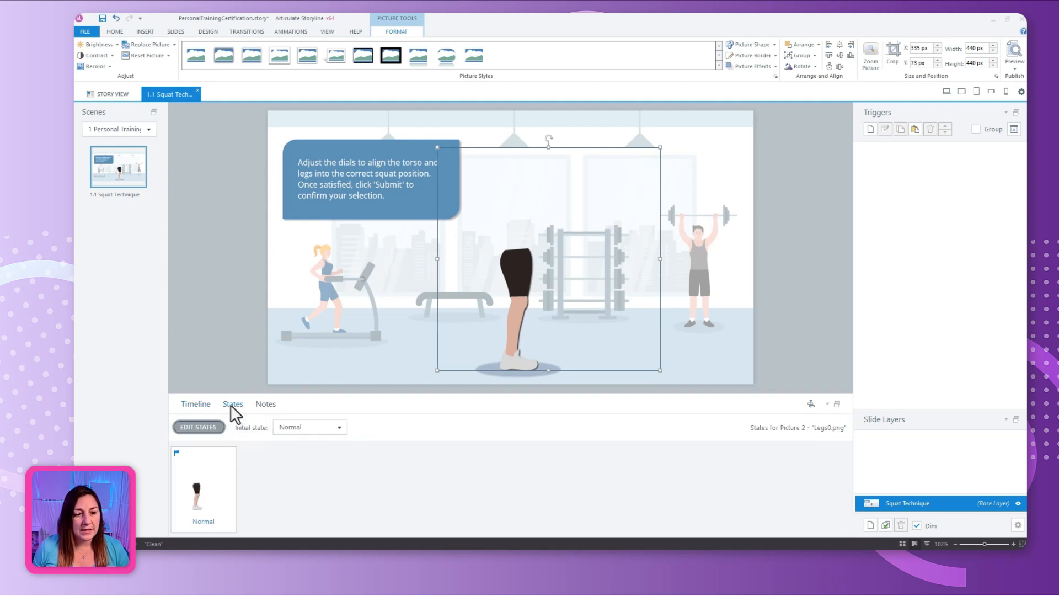
{"action": "left_click", "coordinate": [200, 426]}
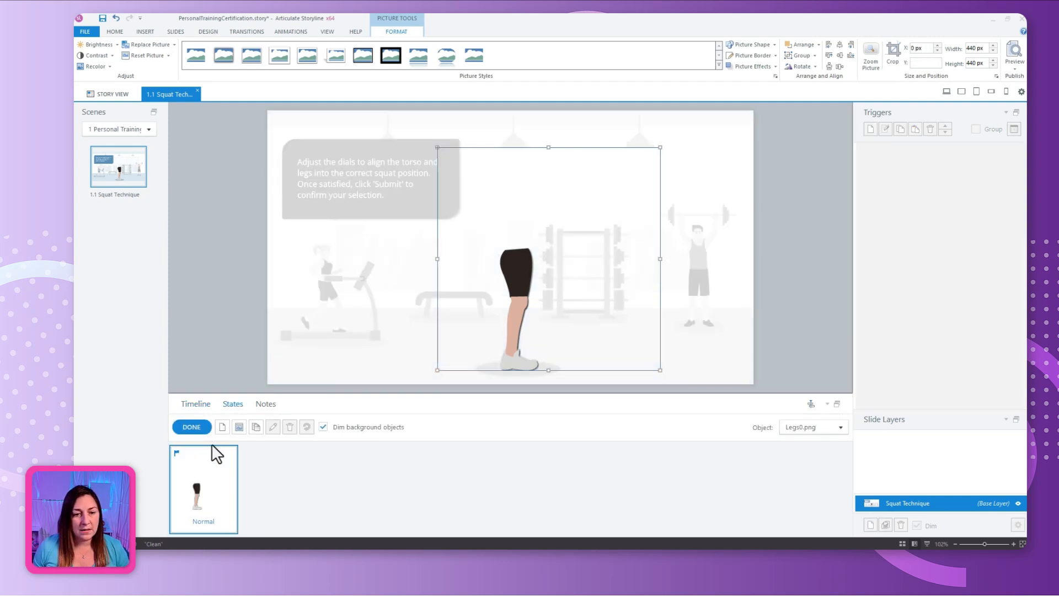
{"action": "left_click", "coordinate": [239, 427]}
{"action": "left_click", "coordinate": [226, 106]}
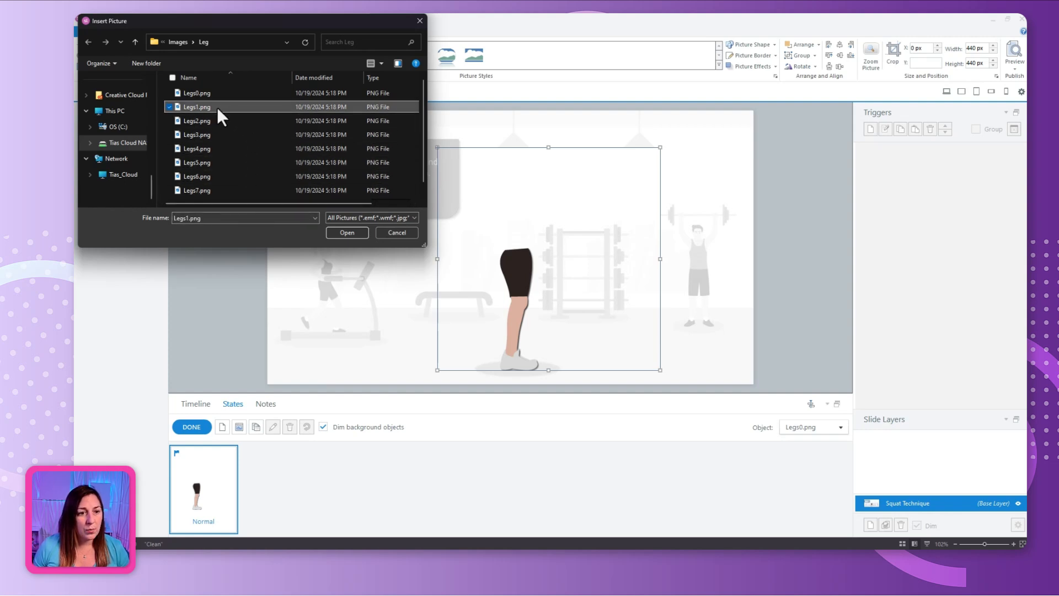
{"action": "scroll", "coordinate": [216, 107], "scroll_direction": "down", "scroll_amount": 1}
{"action": "left_click", "coordinate": [200, 194], "text": "shift"}
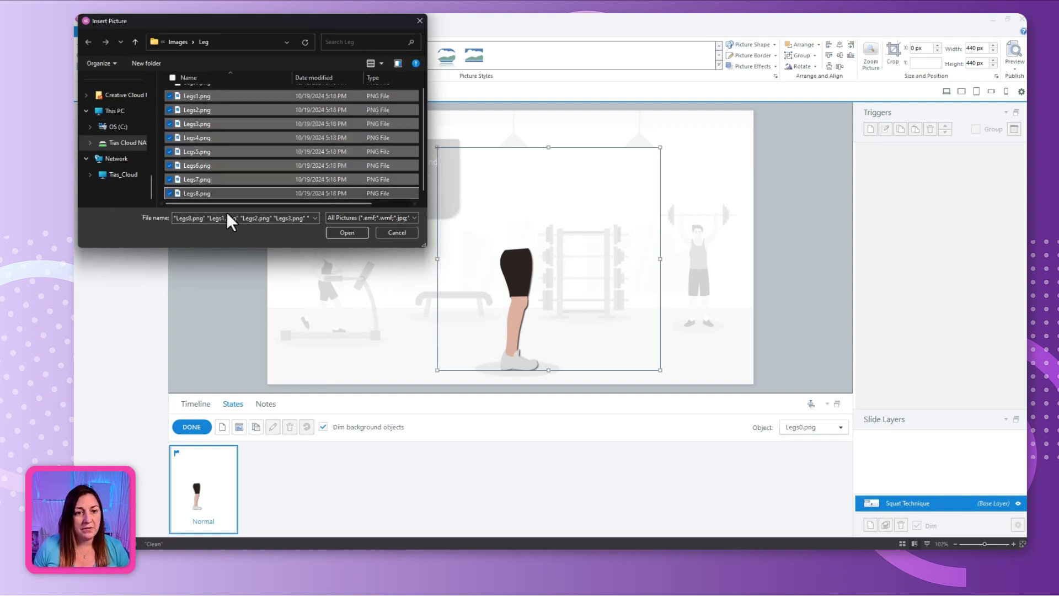
{"action": "left_click", "coordinate": [350, 234]}
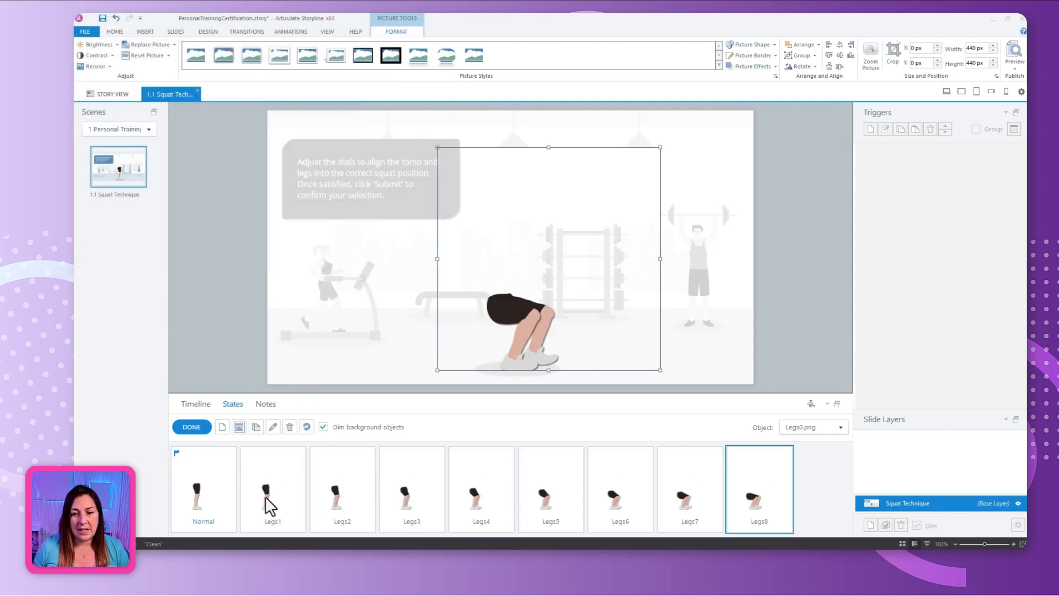
{"action": "left_click", "coordinate": [194, 425]}
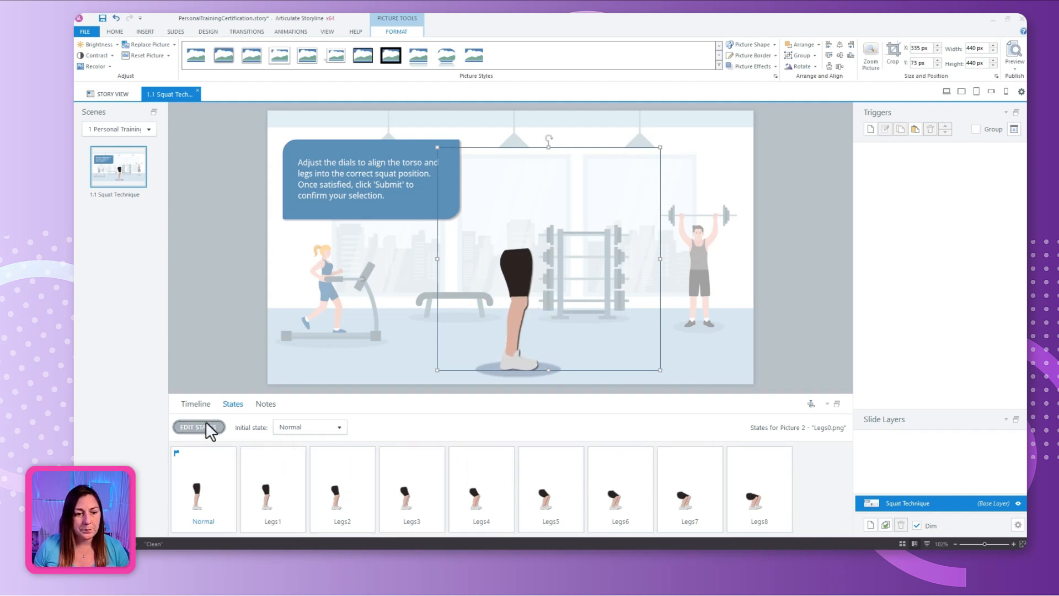
{"action": "left_click", "coordinate": [200, 403]}
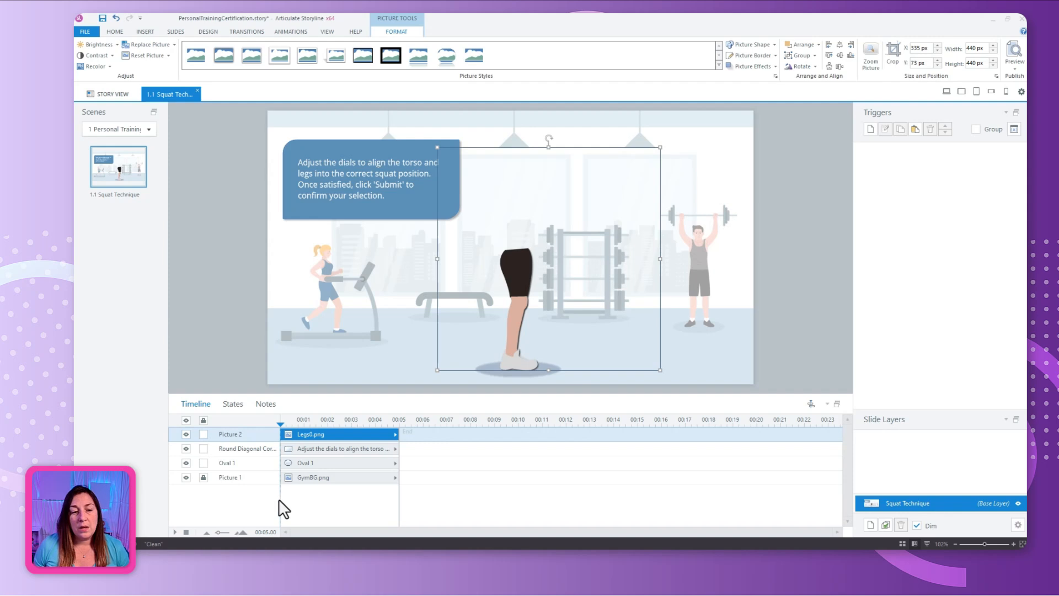
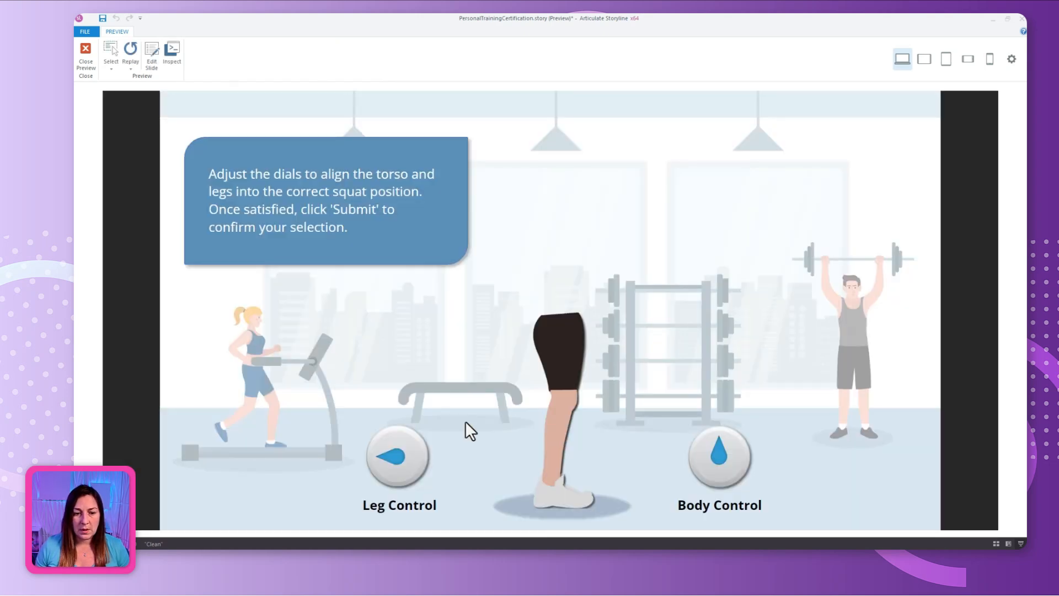
Test the Leg Control dial in the slide preview by turning it, and close the preview.
{"action": "left_click_drag", "start_coordinate": [386, 472], "coordinate": [452, 471]}
{"action": "left_click", "coordinate": [86, 51]}
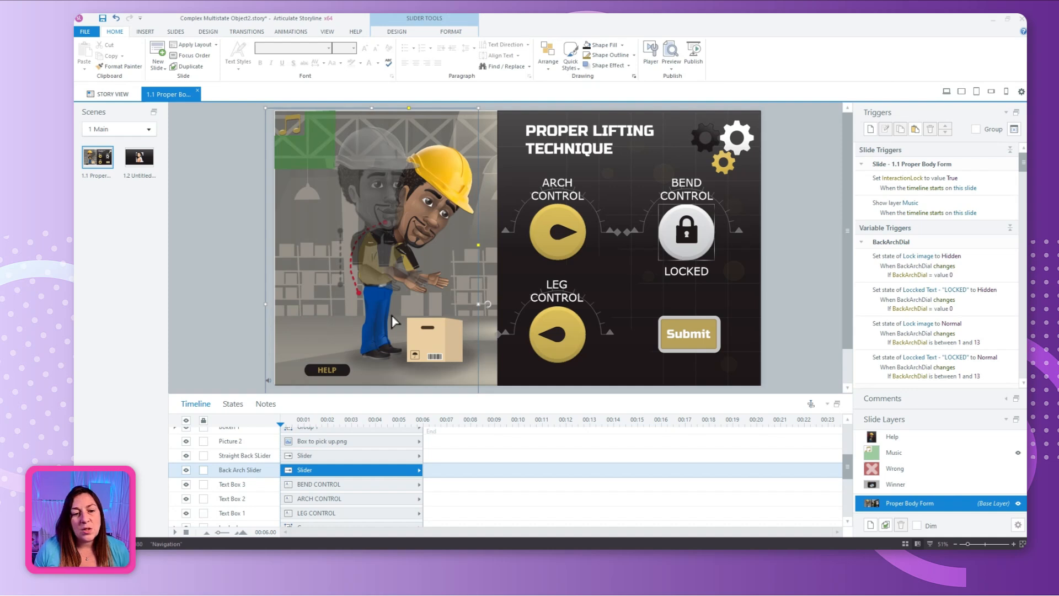
Examine the states of the Legs picture on the Proper Body Form slide of the Complex Multistate Object2 project.
{"action": "scroll", "coordinate": [331, 521], "scroll_direction": "down", "scroll_amount": 1}
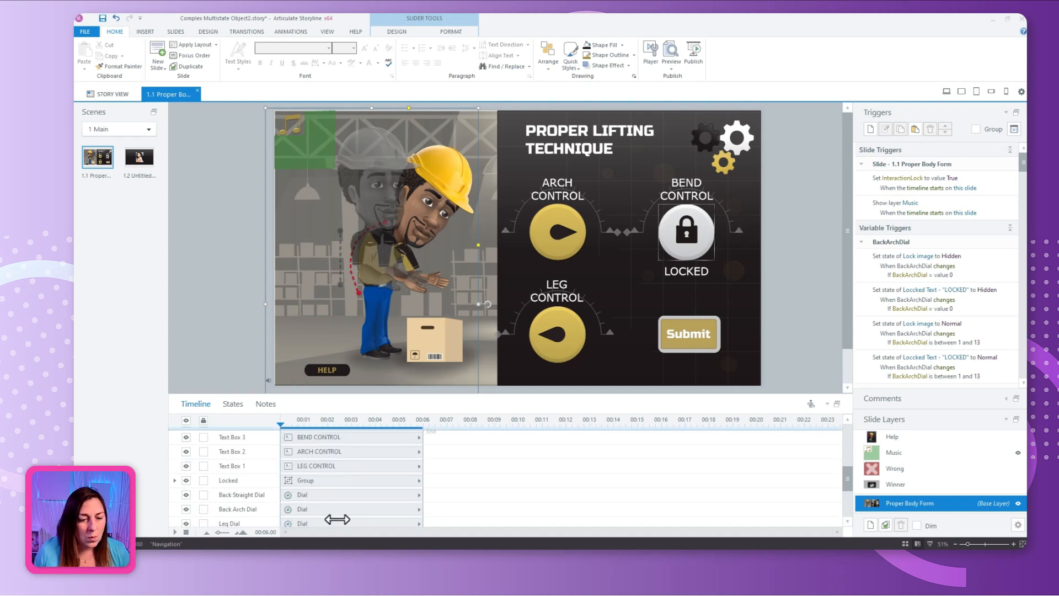
{"action": "scroll", "coordinate": [337, 518], "scroll_direction": "down", "scroll_amount": 5}
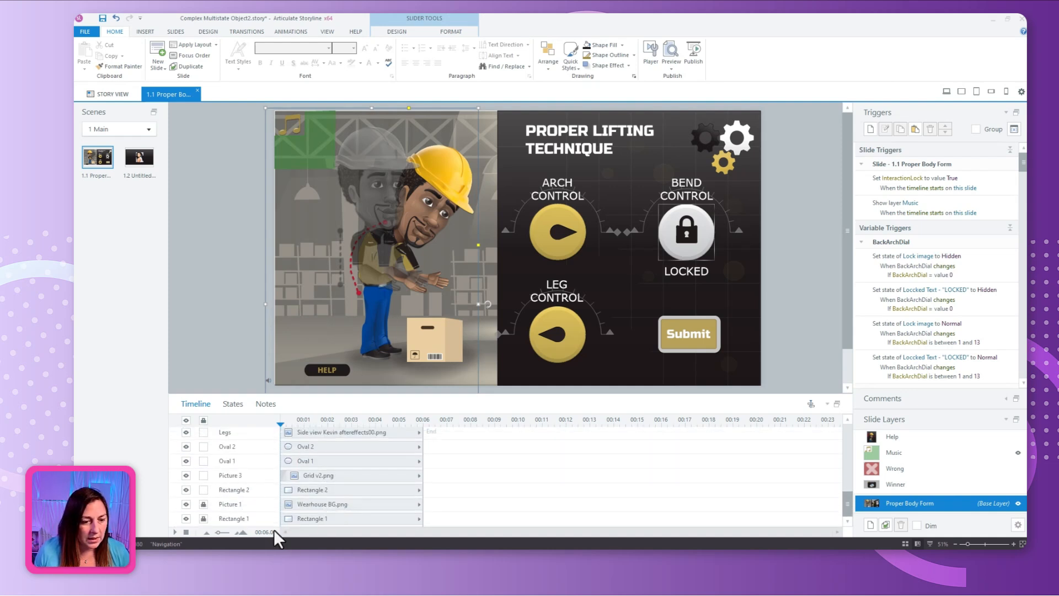
{"action": "scroll", "coordinate": [245, 516], "scroll_direction": "up", "scroll_amount": 1}
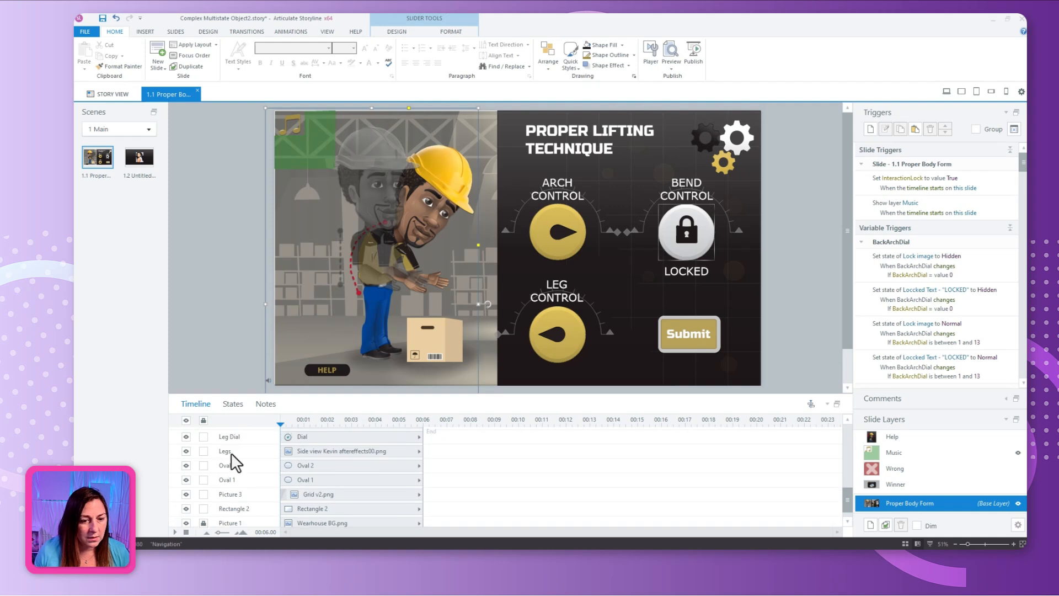
{"action": "left_click", "coordinate": [300, 451]}
{"action": "left_click", "coordinate": [233, 404]}
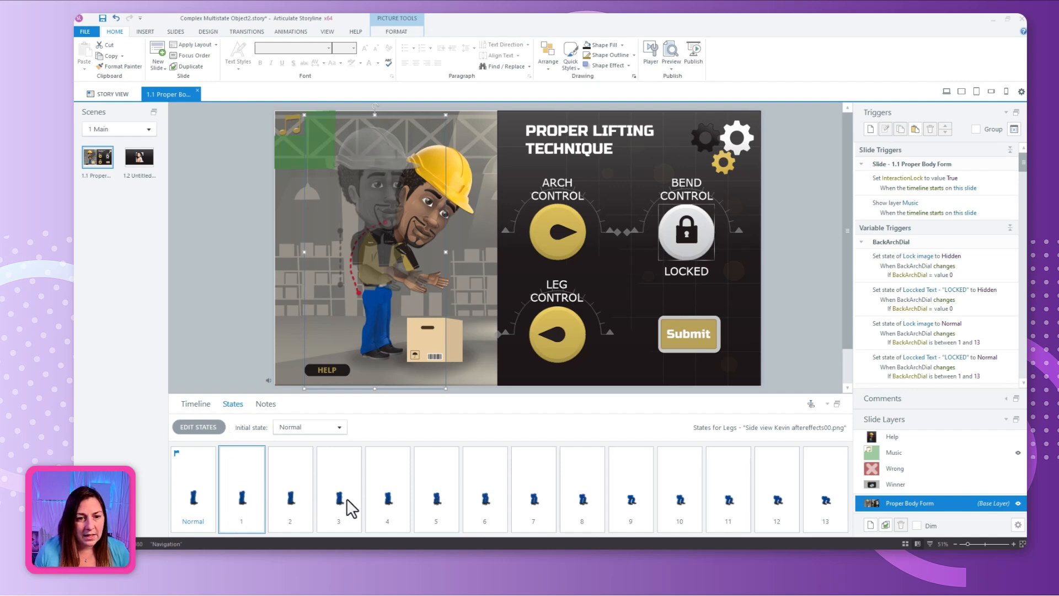
Preview states 3, 5, 13 and Normal of the Legs picture, and return to the timeline.
{"action": "left_click", "coordinate": [348, 498]}
{"action": "left_click", "coordinate": [436, 501]}
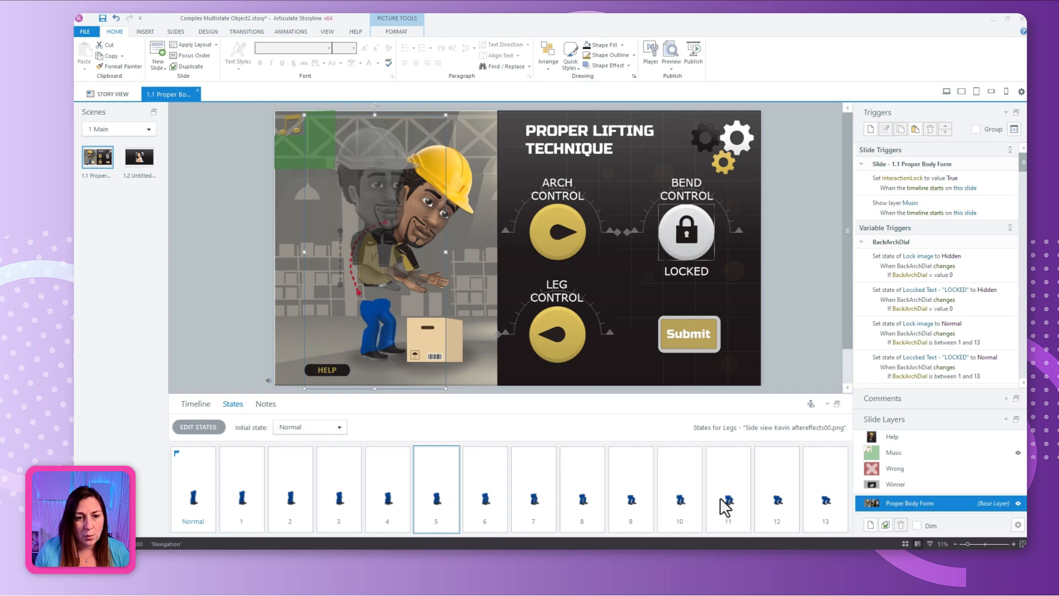
{"action": "left_click", "coordinate": [843, 494]}
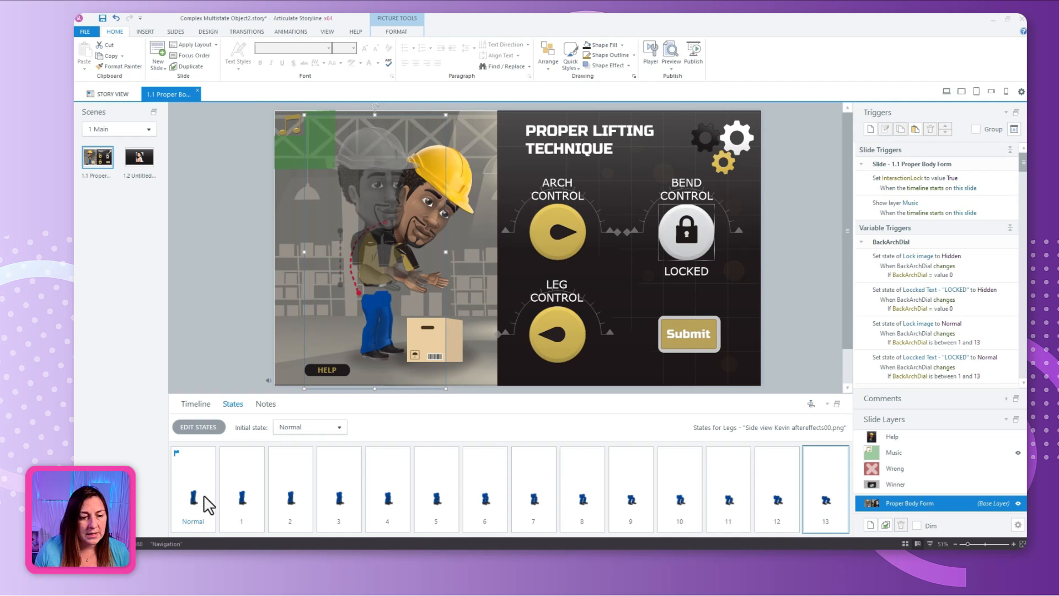
{"action": "left_click", "coordinate": [194, 480]}
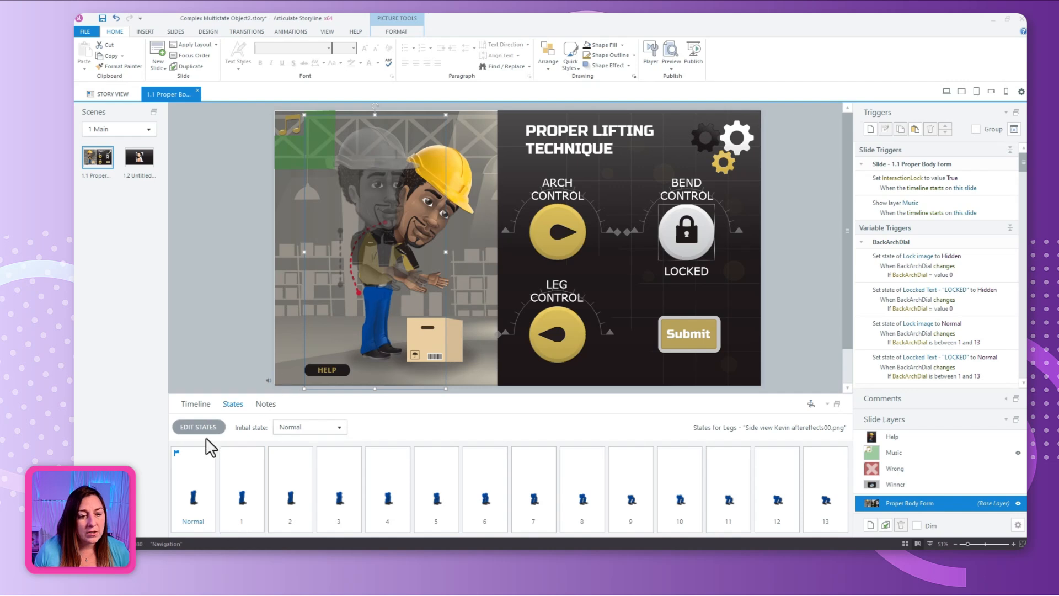
{"action": "left_click", "coordinate": [196, 405]}
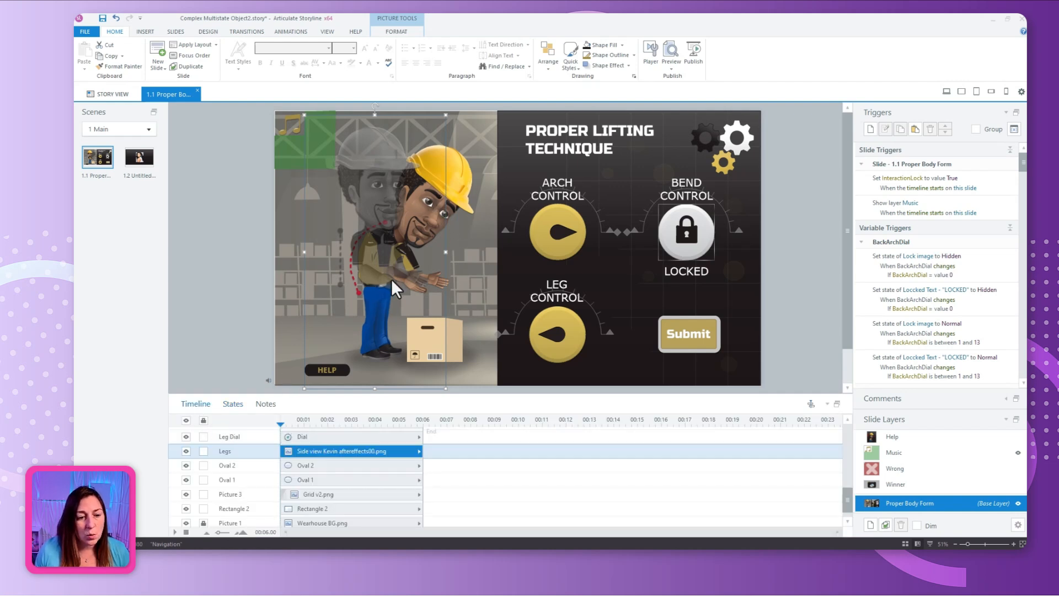
Examine states 1 and 2 of the Straight Back Slider on the Proper Body Form slide, and return to the timeline.
{"action": "scroll", "coordinate": [276, 495], "scroll_direction": "up", "scroll_amount": 1}
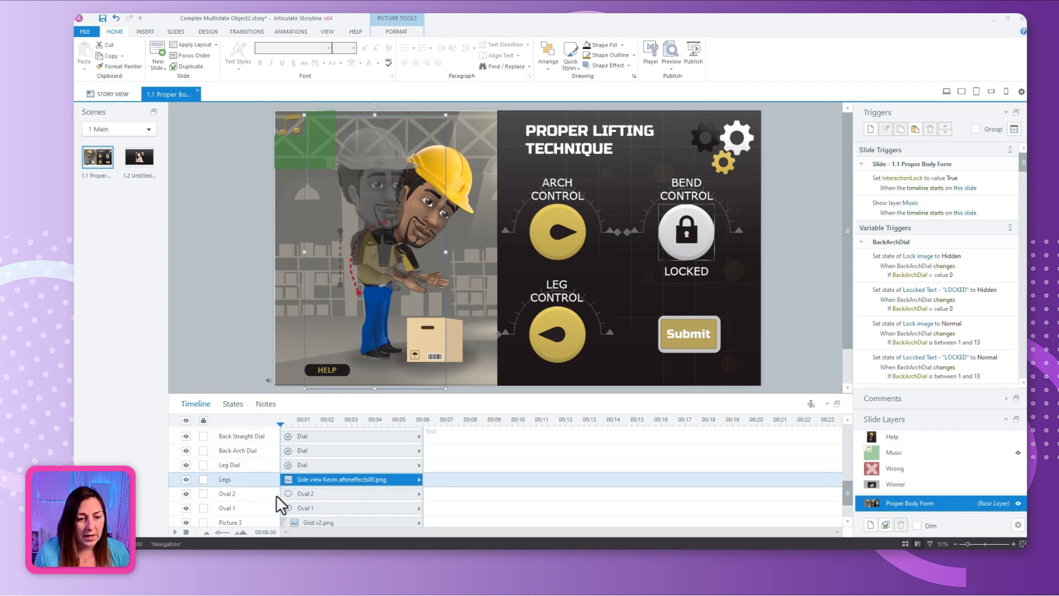
{"action": "scroll", "coordinate": [276, 495], "scroll_direction": "up", "scroll_amount": 4}
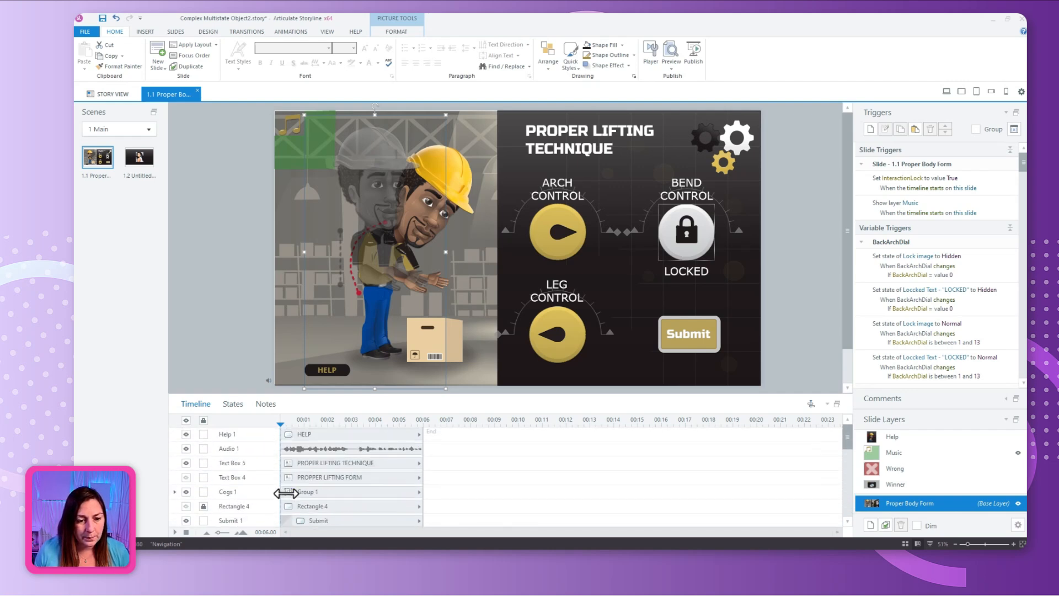
{"action": "scroll", "coordinate": [333, 507], "scroll_direction": "down", "scroll_amount": 3}
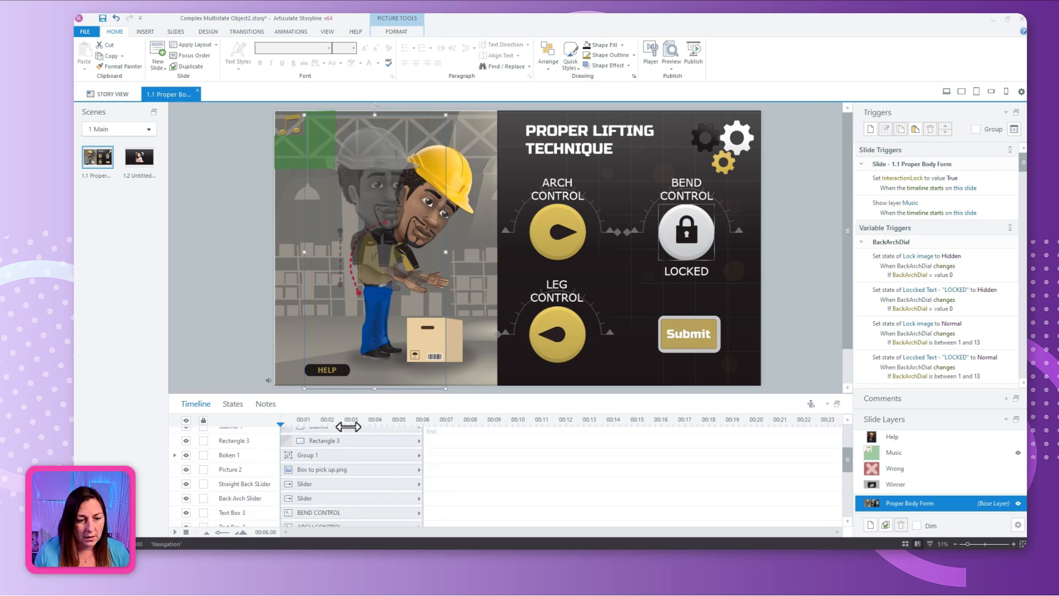
{"action": "left_click", "coordinate": [412, 198]}
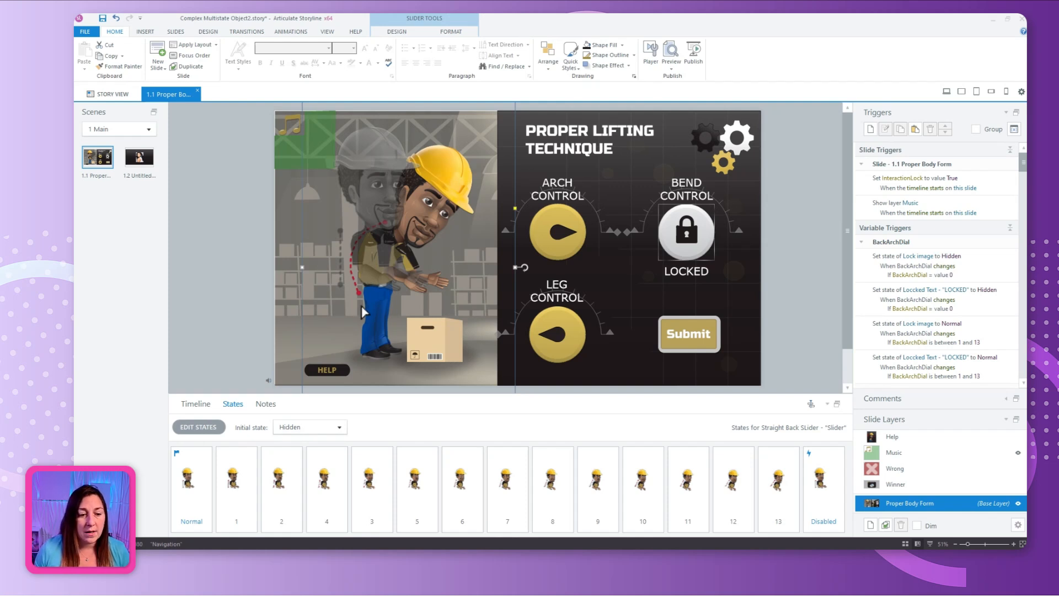
{"action": "left_click", "coordinate": [235, 484]}
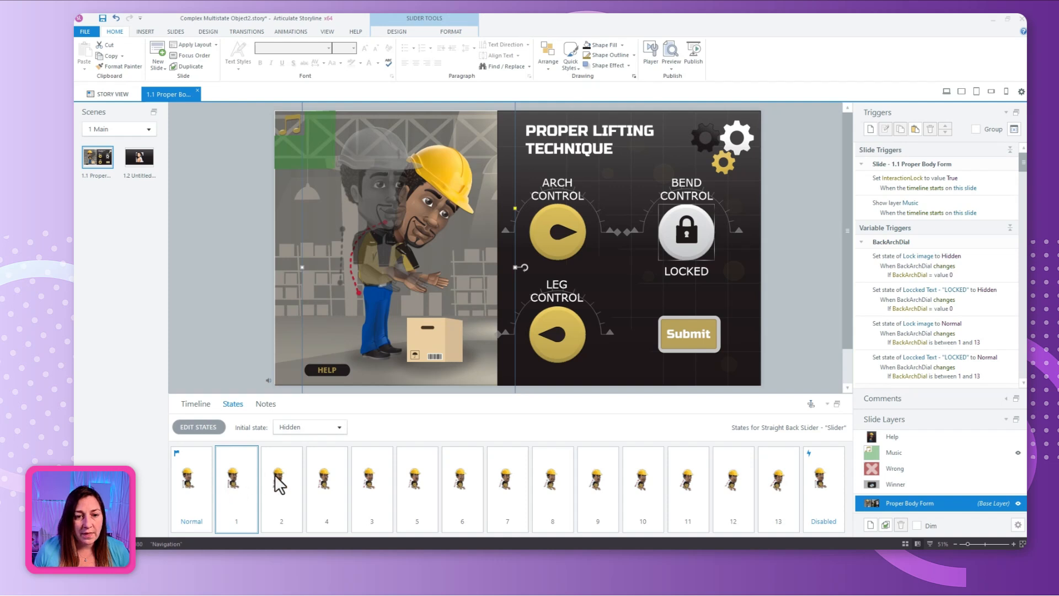
{"action": "left_click", "coordinate": [292, 483]}
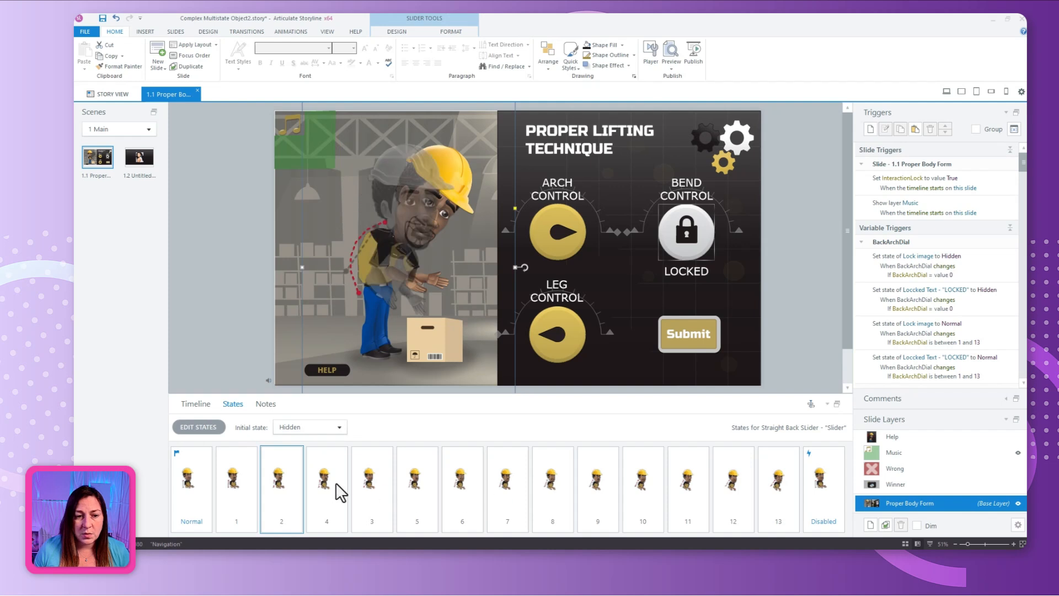
{"action": "left_click", "coordinate": [194, 404]}
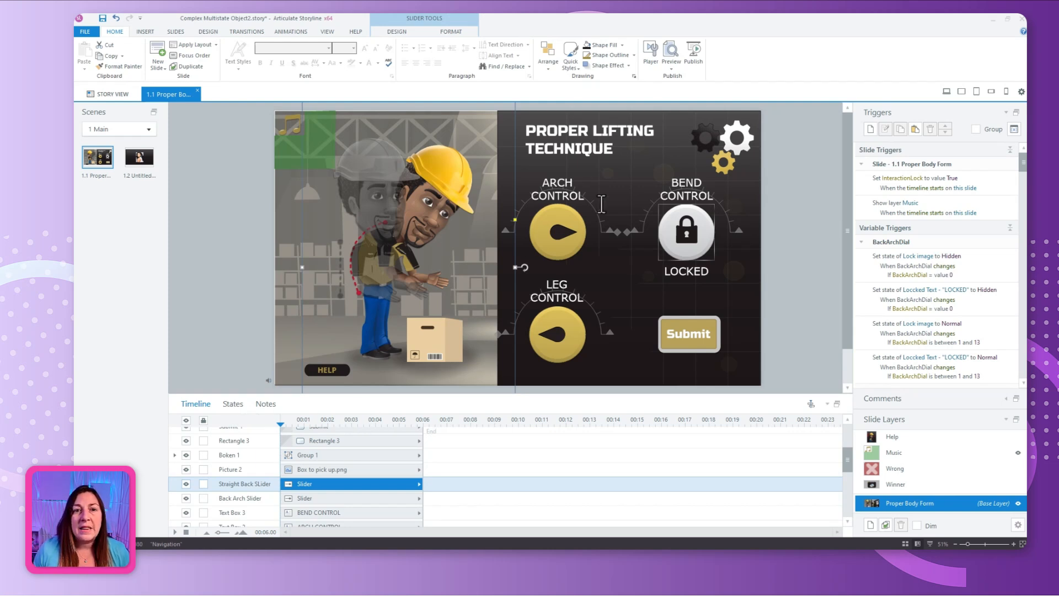
Switch back to the PersonalTrainingCertification project, preview the Legs picture's states from Legs2 through Legs8, and return to the timeline.
{"action": "left_click", "coordinate": [991, 19]}
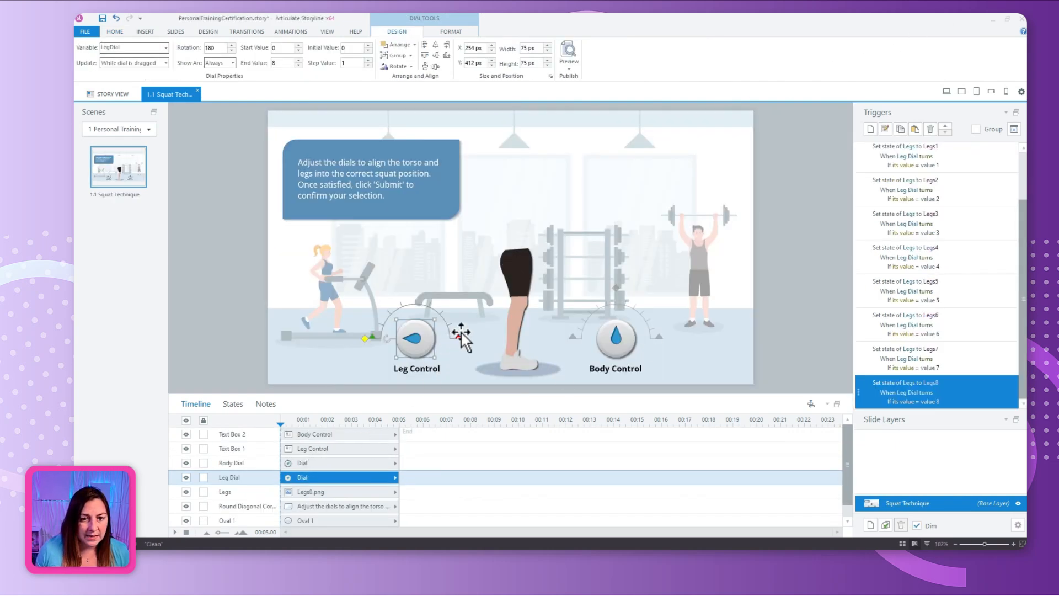
{"action": "left_click", "coordinate": [520, 263]}
{"action": "left_click", "coordinate": [232, 404]}
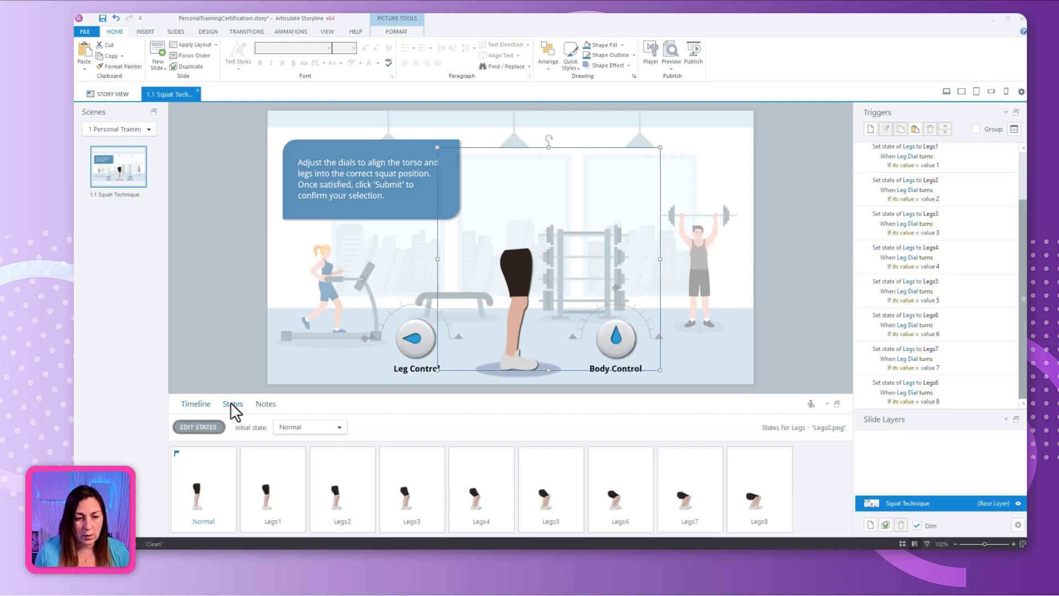
{"action": "left_click", "coordinate": [352, 492]}
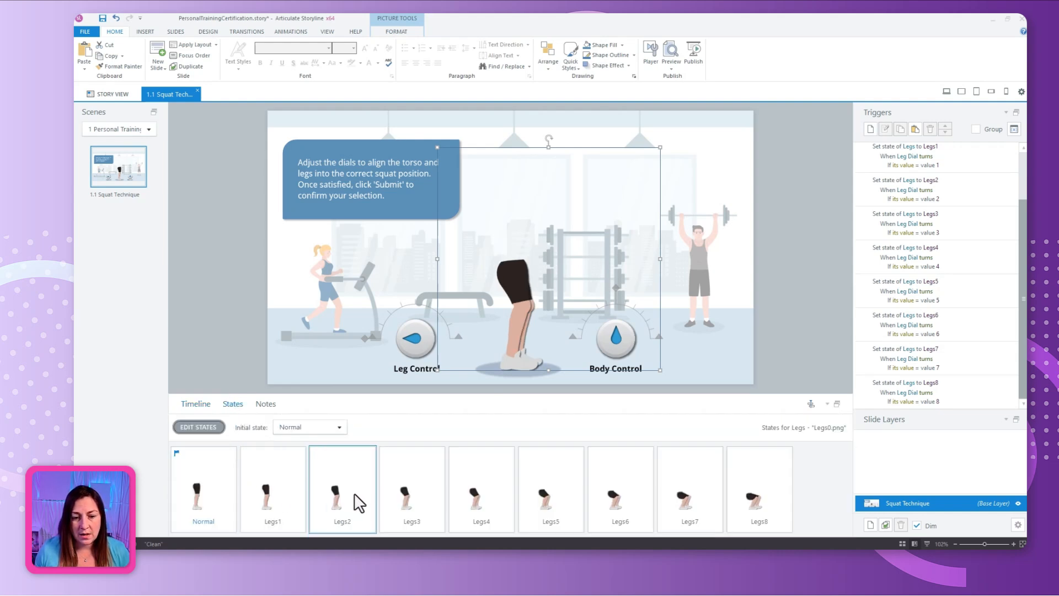
{"action": "left_click", "coordinate": [414, 499]}
{"action": "left_click", "coordinate": [476, 495]}
{"action": "left_click", "coordinate": [549, 499]}
{"action": "left_click", "coordinate": [617, 499]}
{"action": "left_click", "coordinate": [687, 498]}
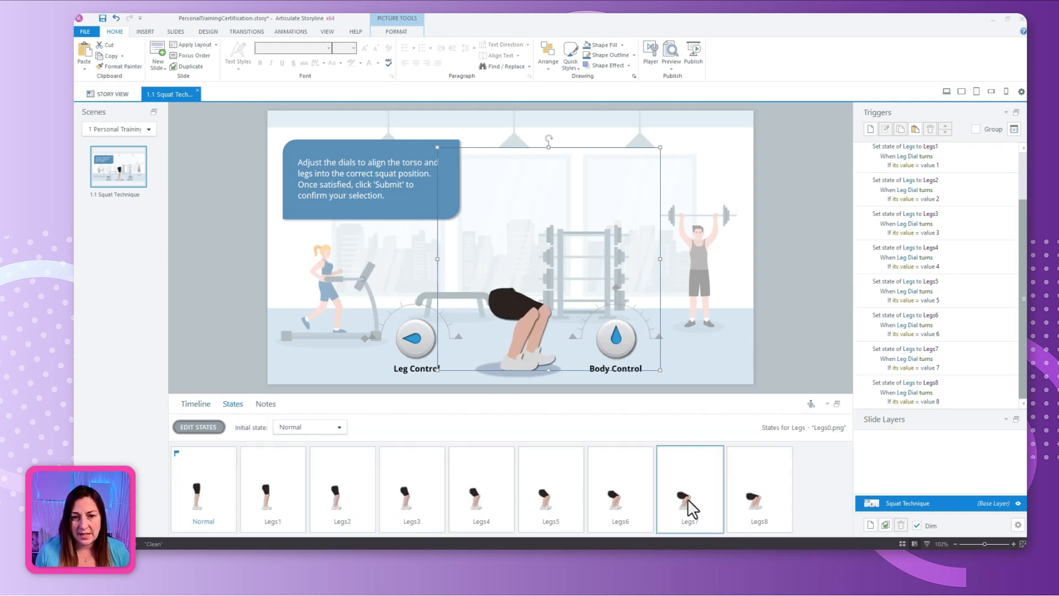
{"action": "left_click", "coordinate": [757, 498]}
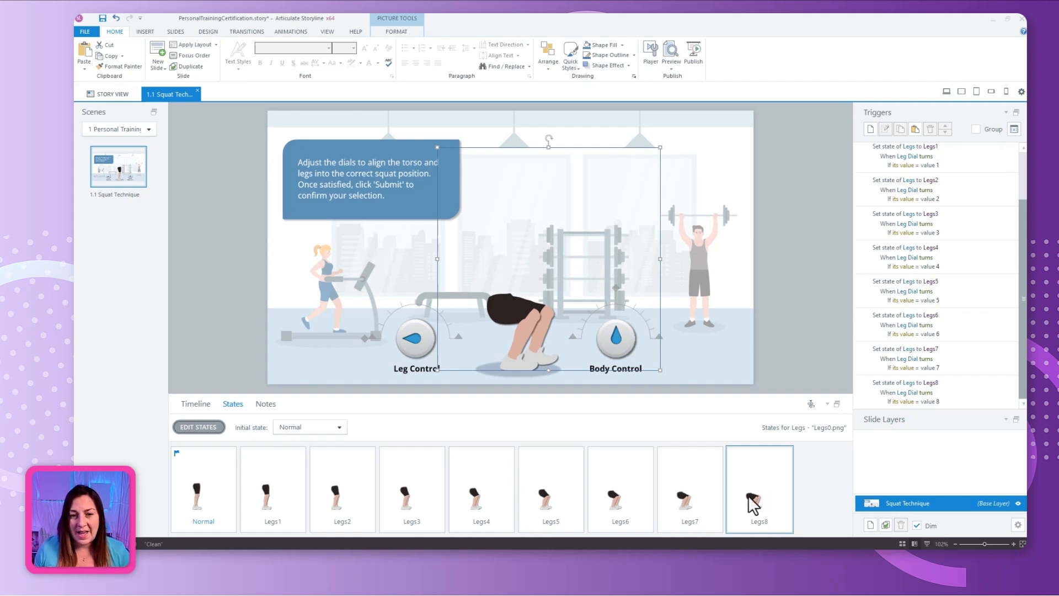
{"action": "left_click", "coordinate": [717, 499]}
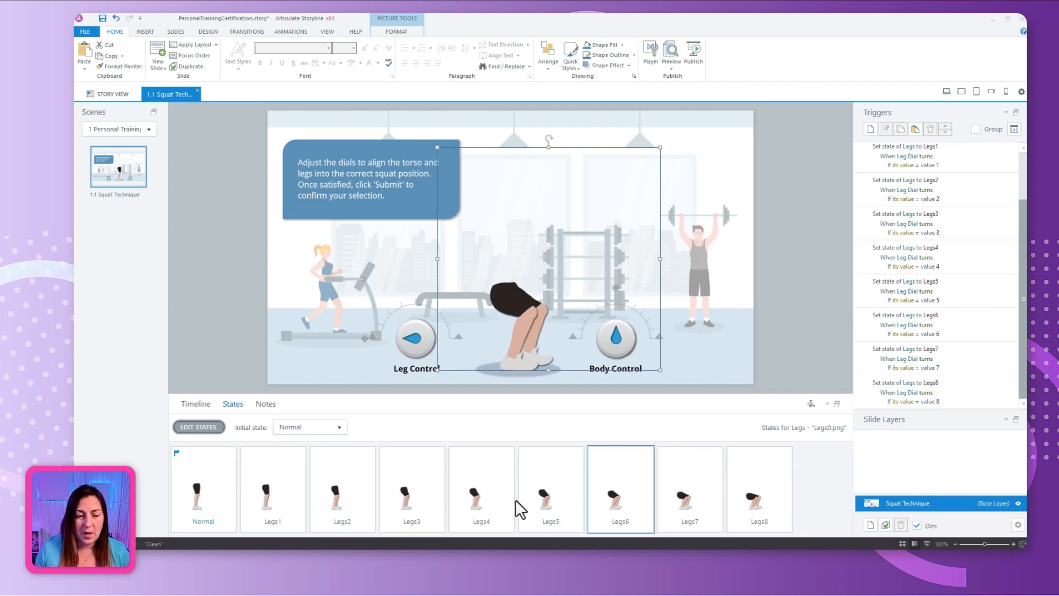
{"action": "left_click", "coordinate": [190, 400]}
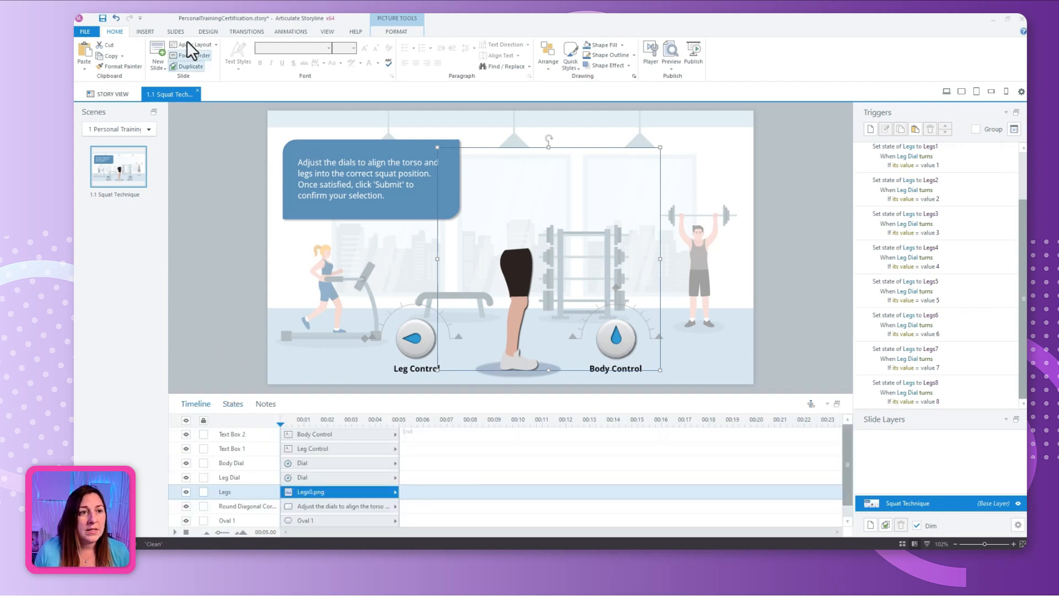
Insert the picture Arm Torso0.png from the Torso folder onto the Squat Technique slide.
{"action": "left_click", "coordinate": [144, 31]}
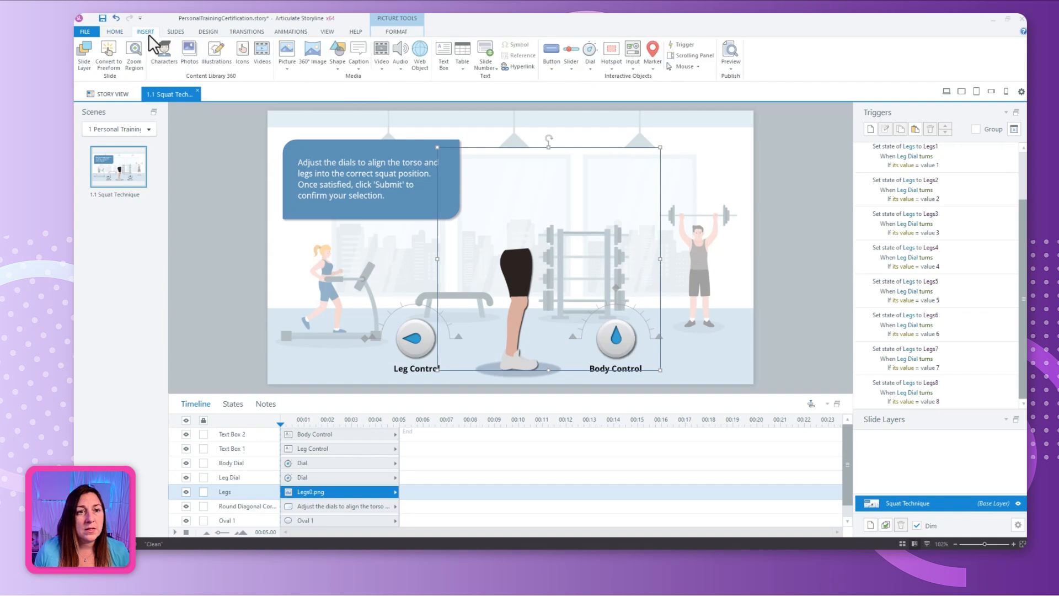
{"action": "left_click", "coordinate": [291, 62]}
{"action": "left_click", "coordinate": [177, 42]}
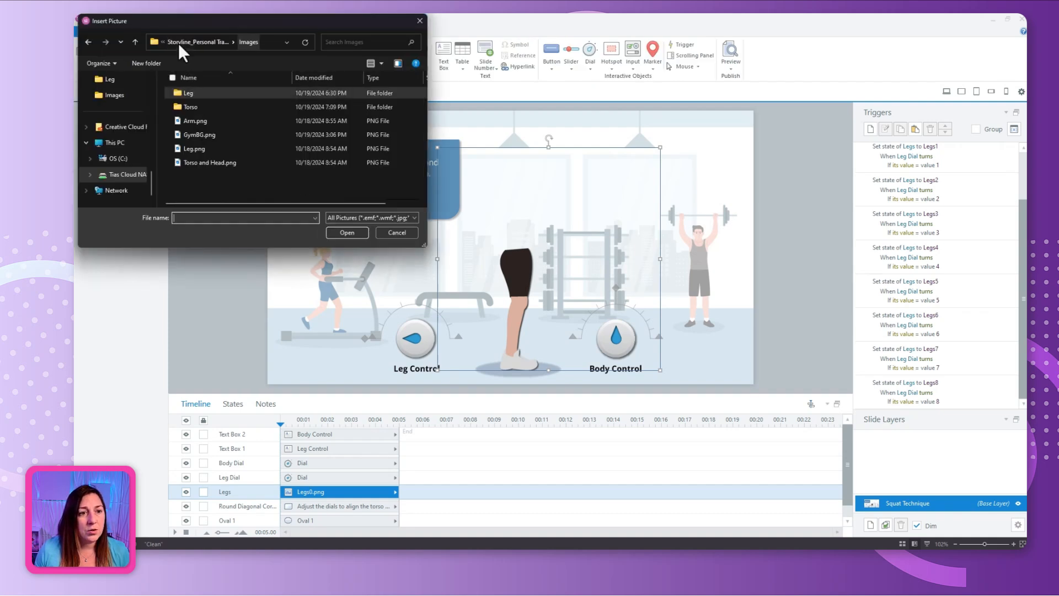
{"action": "double_click", "coordinate": [188, 105]}
{"action": "left_click", "coordinate": [202, 93]}
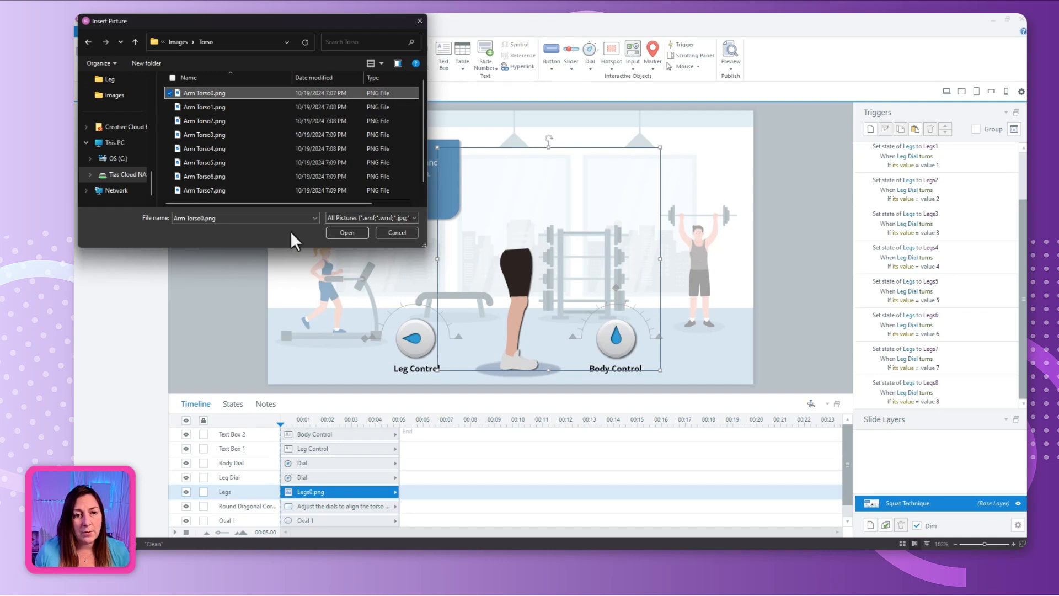
{"action": "left_click", "coordinate": [343, 235]}
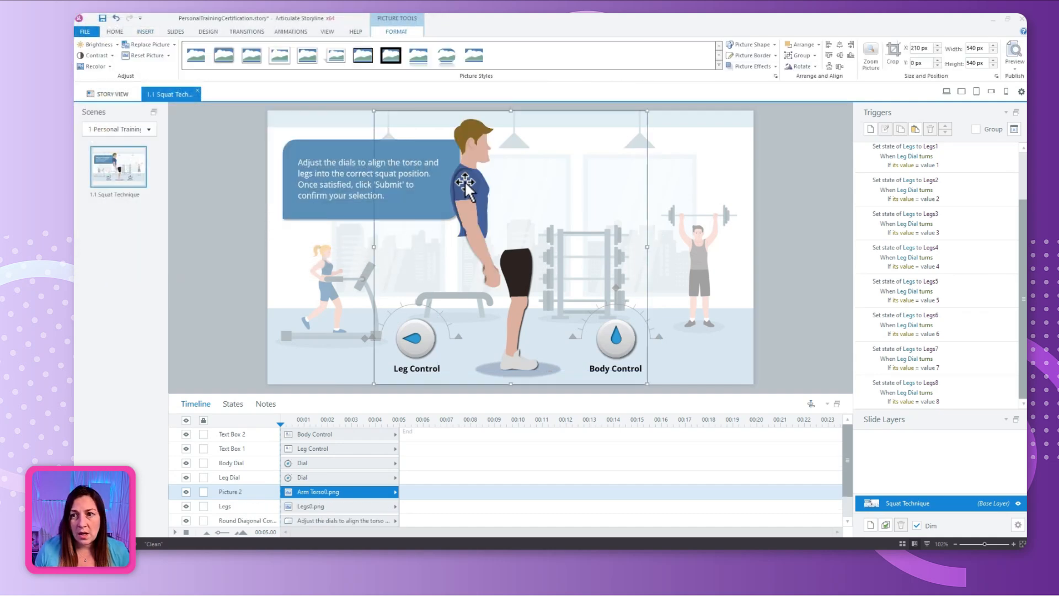
Resize the torso picture to 440 px wide and place it above the legs, at about X 335, Y 73 px.
{"action": "double_click", "coordinate": [976, 48]}
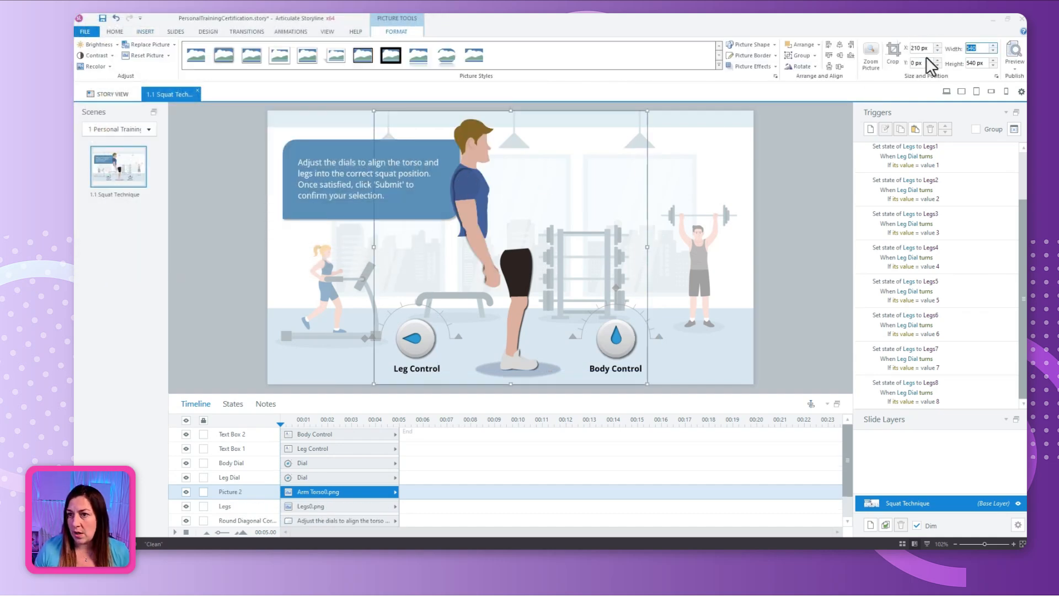
{"action": "type", "text": "440"}
{"action": "key", "text": "Return"}
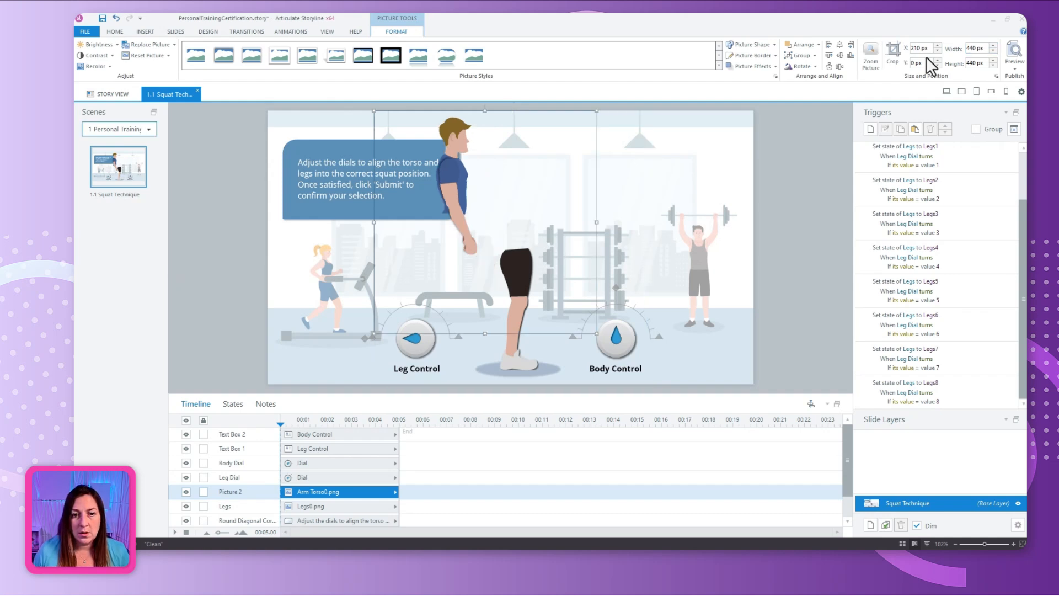
{"action": "left_click_drag", "start_coordinate": [448, 176], "coordinate": [522, 206]}
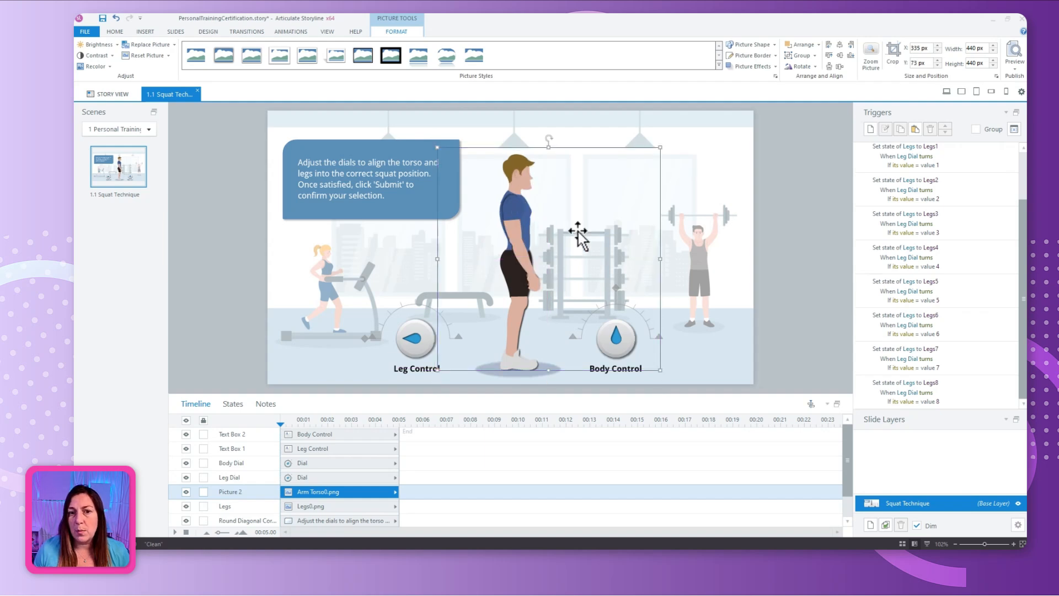
Enlarge the torso picture to 450 by 450 px and realign it with the legs, at about X 330, Y 71 px.
{"action": "left_click", "coordinate": [977, 50]}
{"action": "type", "text": "445"}
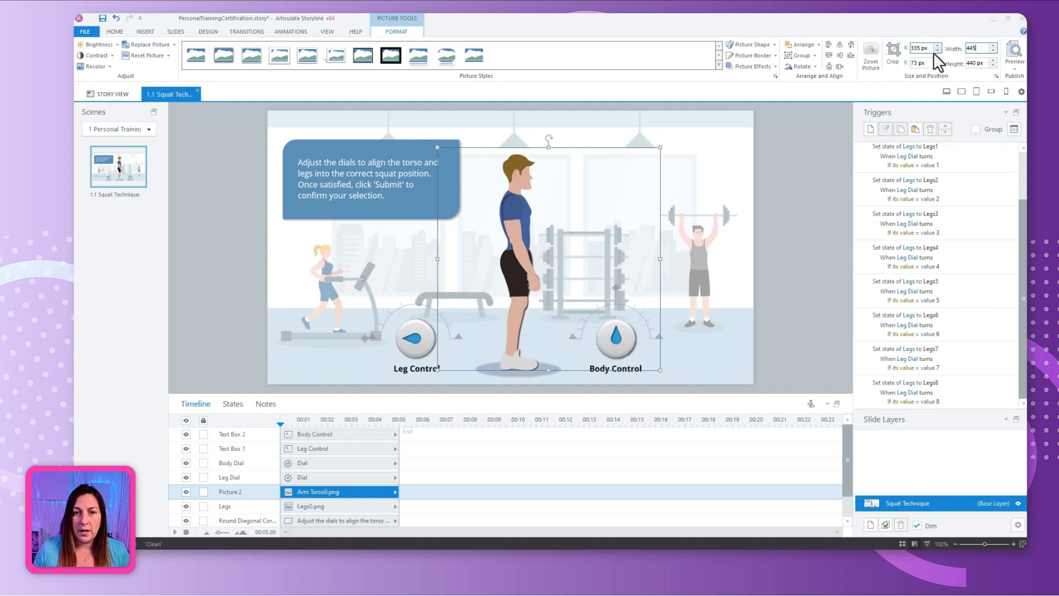
{"action": "key", "text": "Return"}
{"action": "left_click_drag", "start_coordinate": [519, 205], "coordinate": [514, 201]}
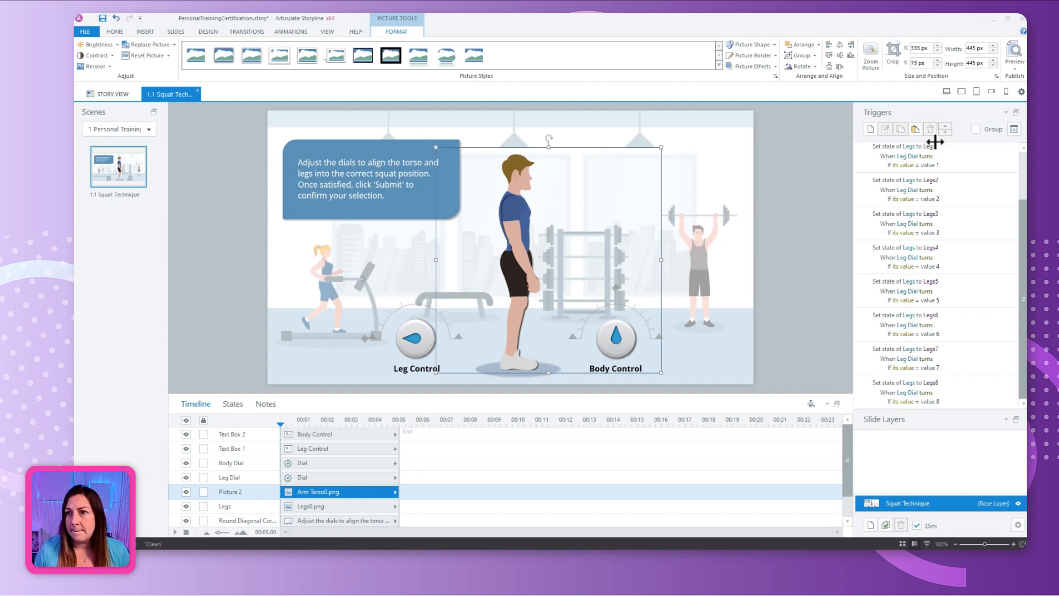
{"action": "left_click", "coordinate": [975, 63]}
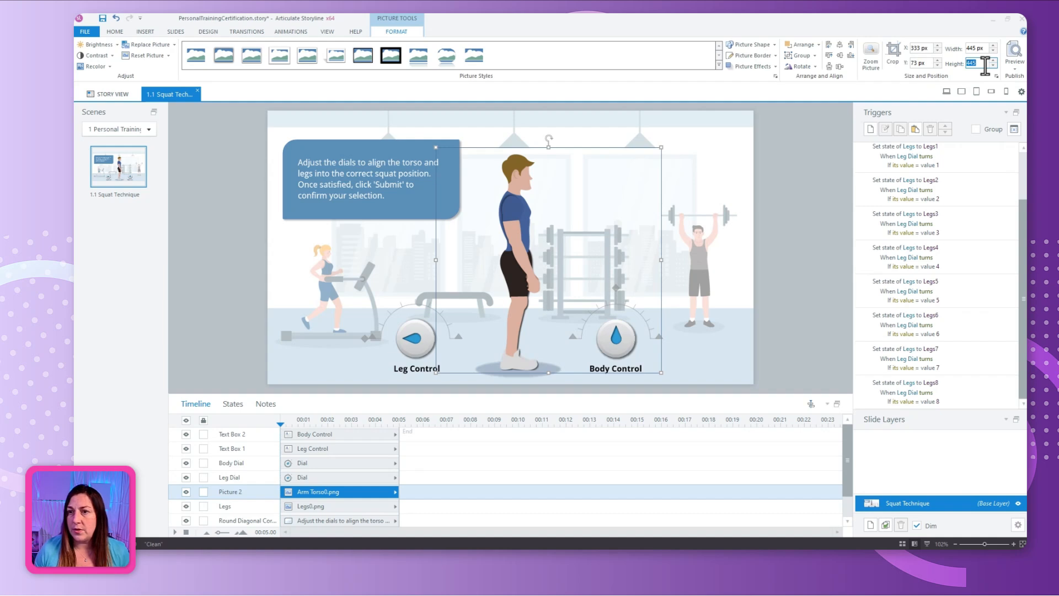
{"action": "type", "text": "450"}
{"action": "key", "text": "Return"}
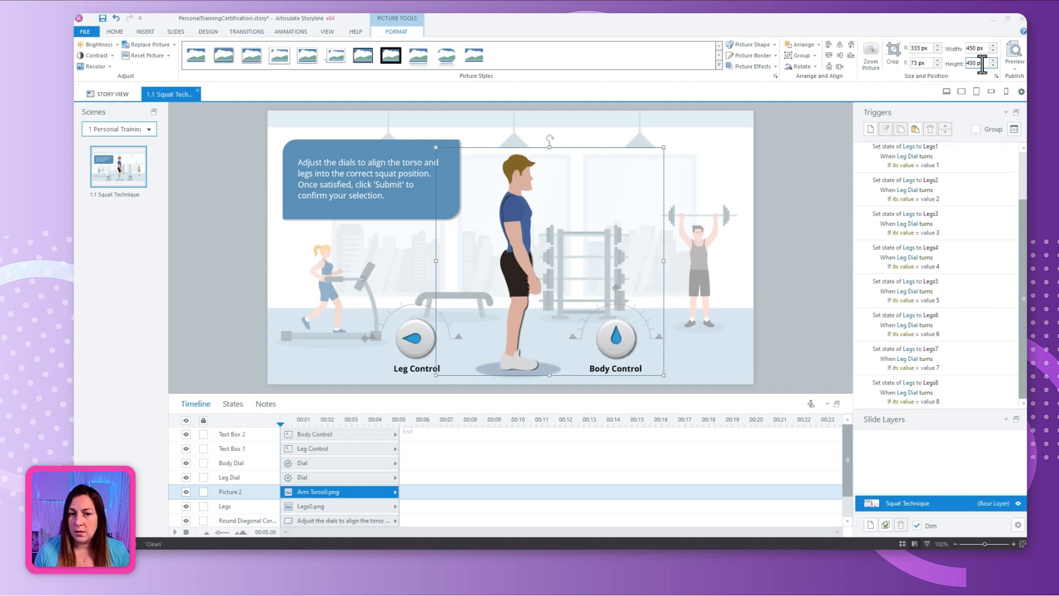
{"action": "left_click_drag", "start_coordinate": [527, 220], "coordinate": [525, 215]}
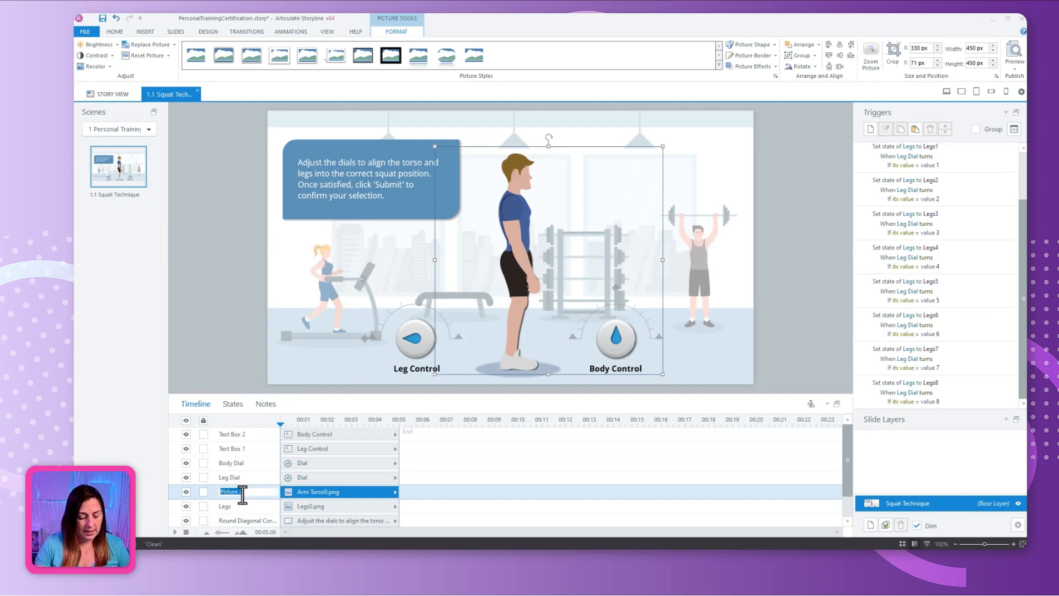
Rename the torso picture in the timeline as Body.
{"action": "type", "text": "Tors"}
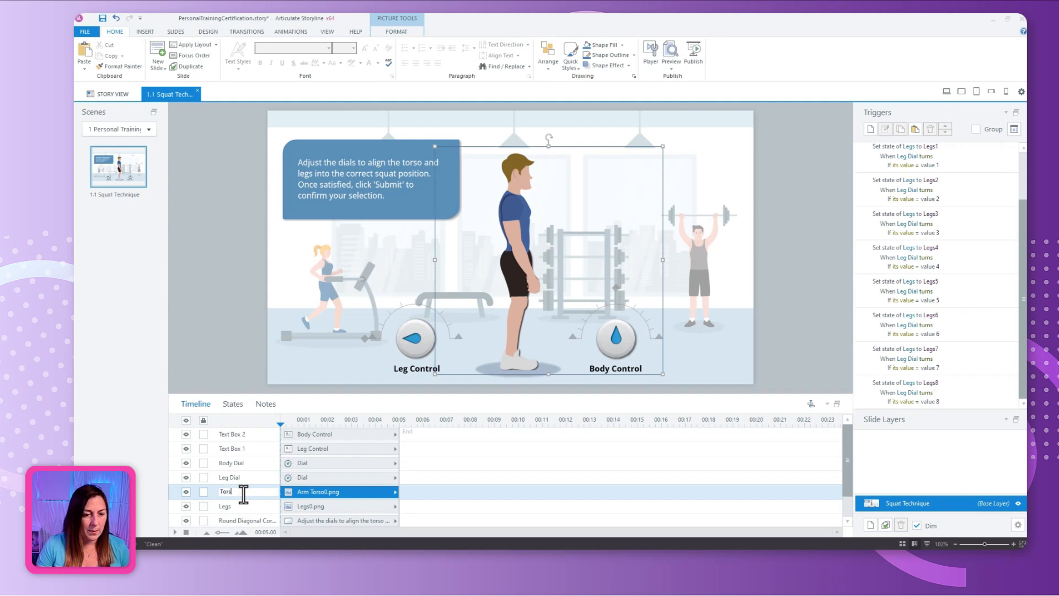
{"action": "key", "text": "BackSpace"}
{"action": "key", "text": "BackSpace"}
{"action": "key", "text": "BackSpace"}
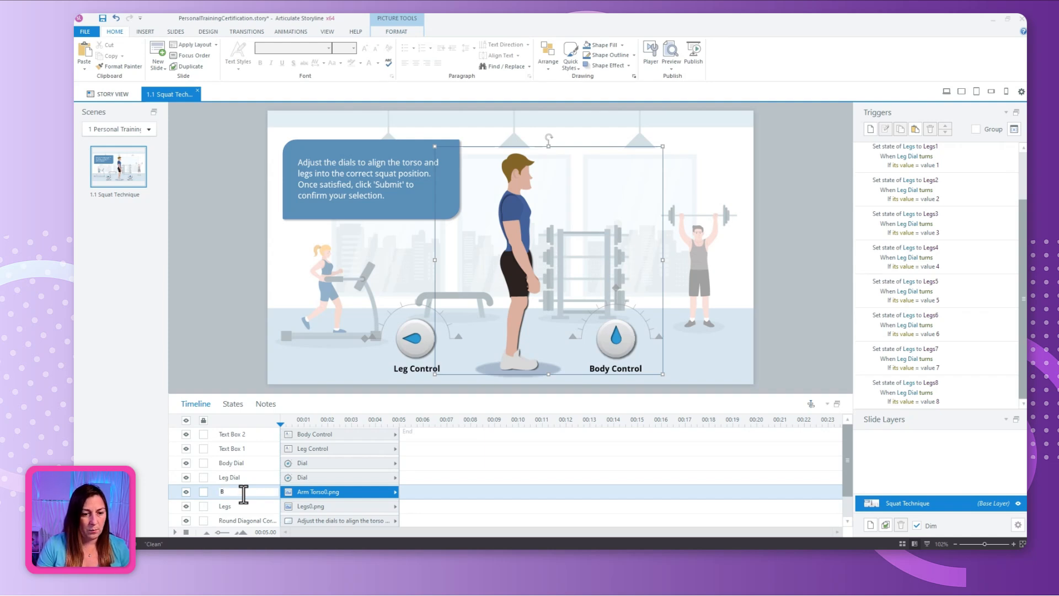
{"action": "type", "text": "Body"}
{"action": "key", "text": "Return"}
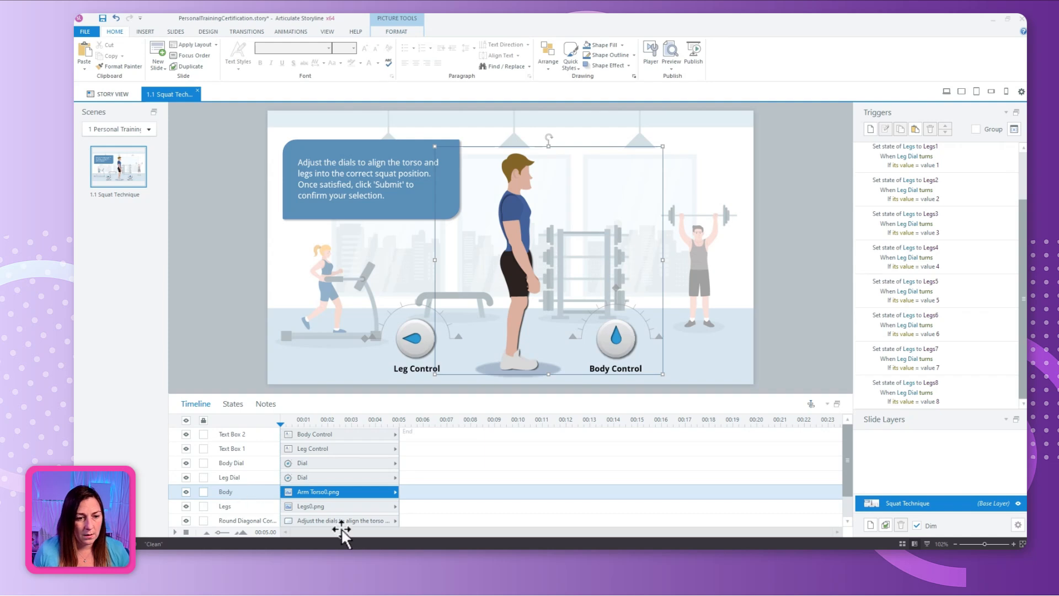
Add the pictures Arm Torso1.png through Arm Torso8.png from the Torso folder as new states of the Body picture.
{"action": "left_click", "coordinate": [230, 404]}
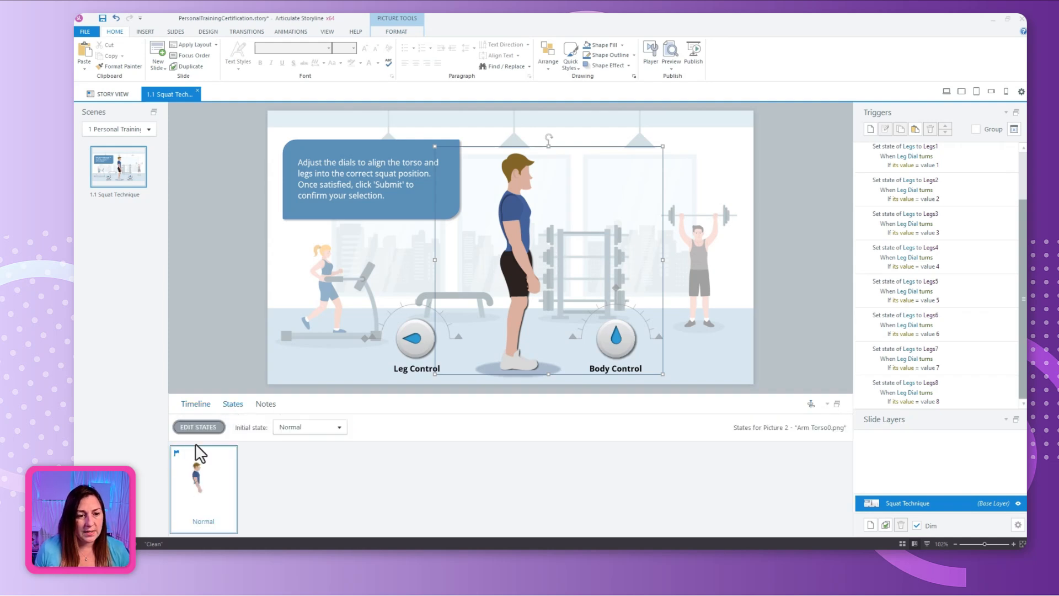
{"action": "left_click", "coordinate": [199, 428]}
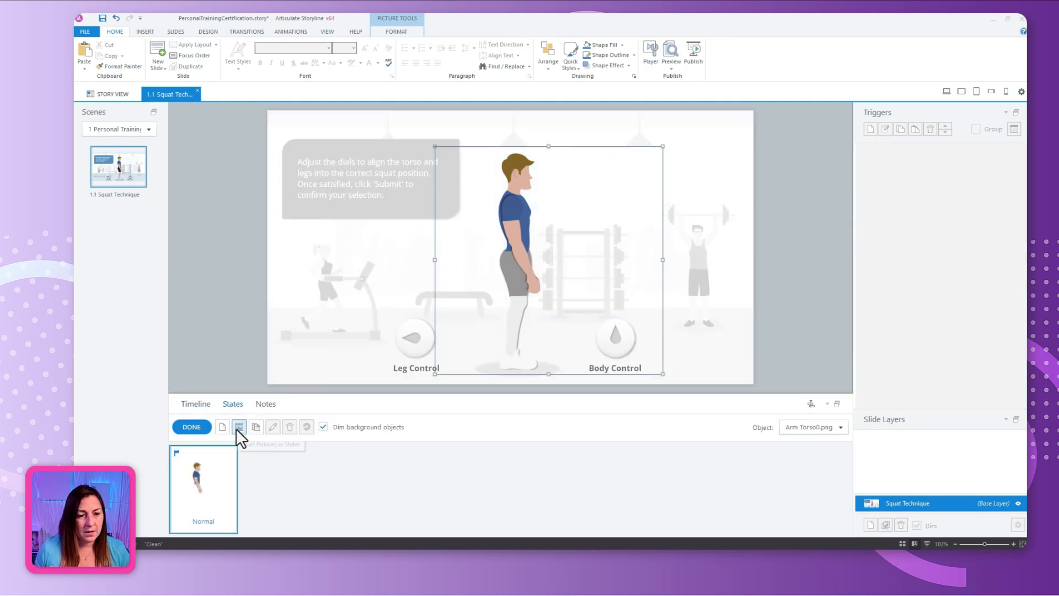
{"action": "left_click", "coordinate": [239, 426]}
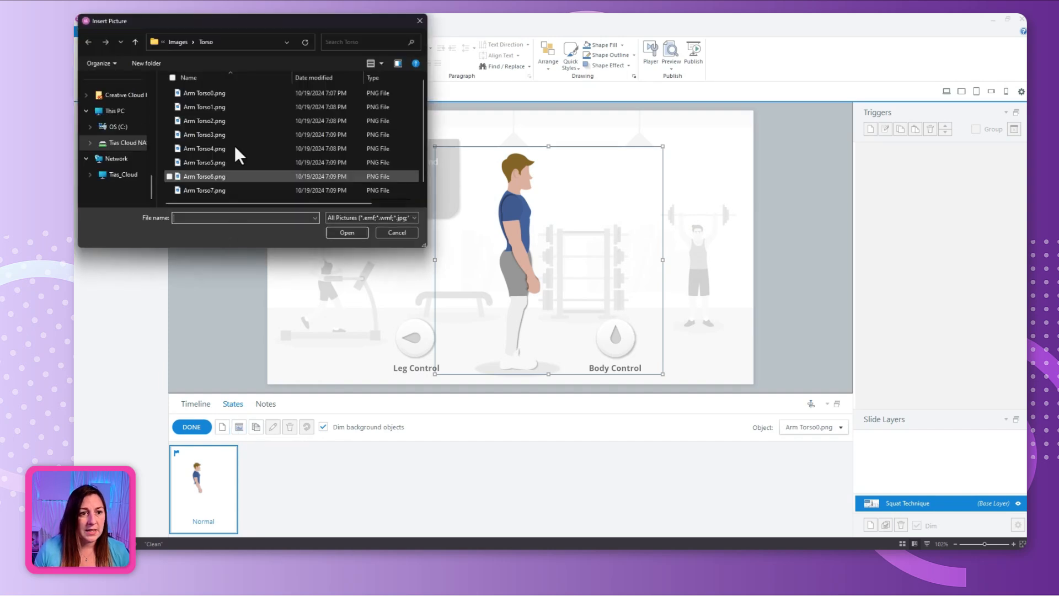
{"action": "left_click", "coordinate": [221, 108]}
{"action": "scroll", "coordinate": [227, 146], "scroll_direction": "down", "scroll_amount": 1}
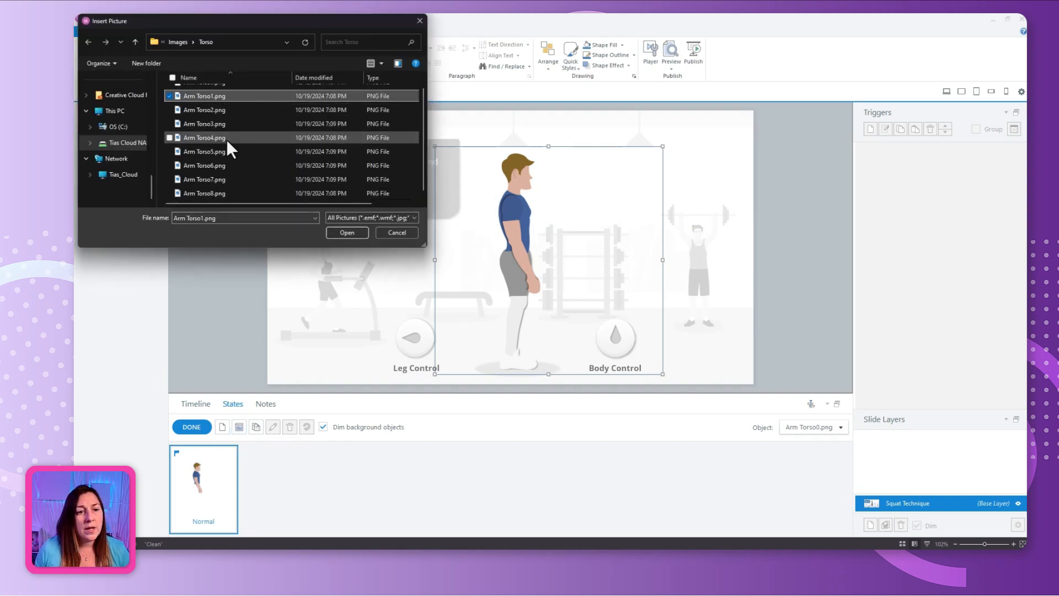
{"action": "left_click", "coordinate": [216, 193], "text": "shift"}
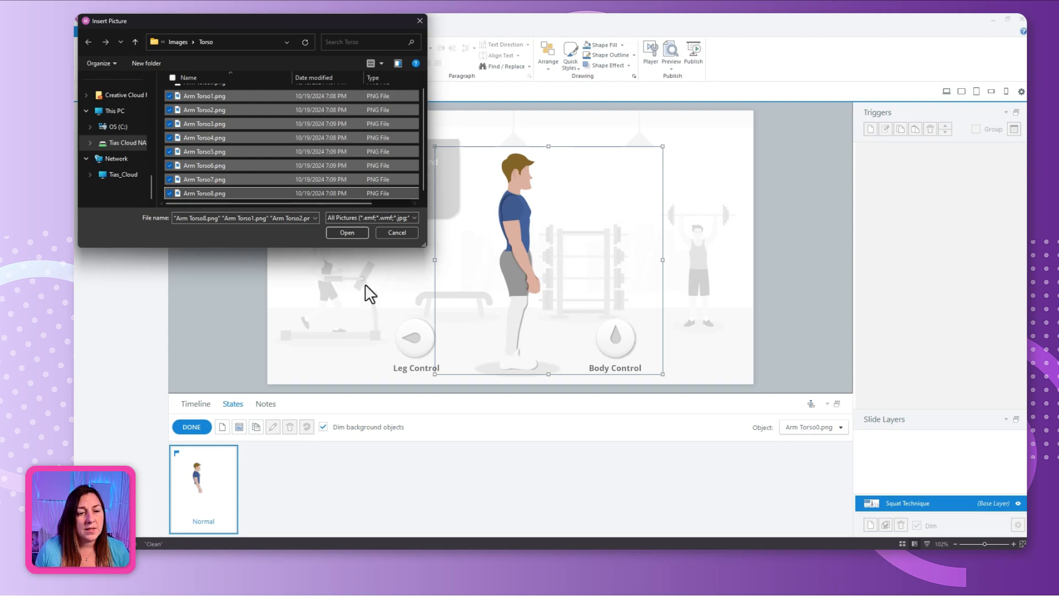
{"action": "left_click", "coordinate": [346, 232]}
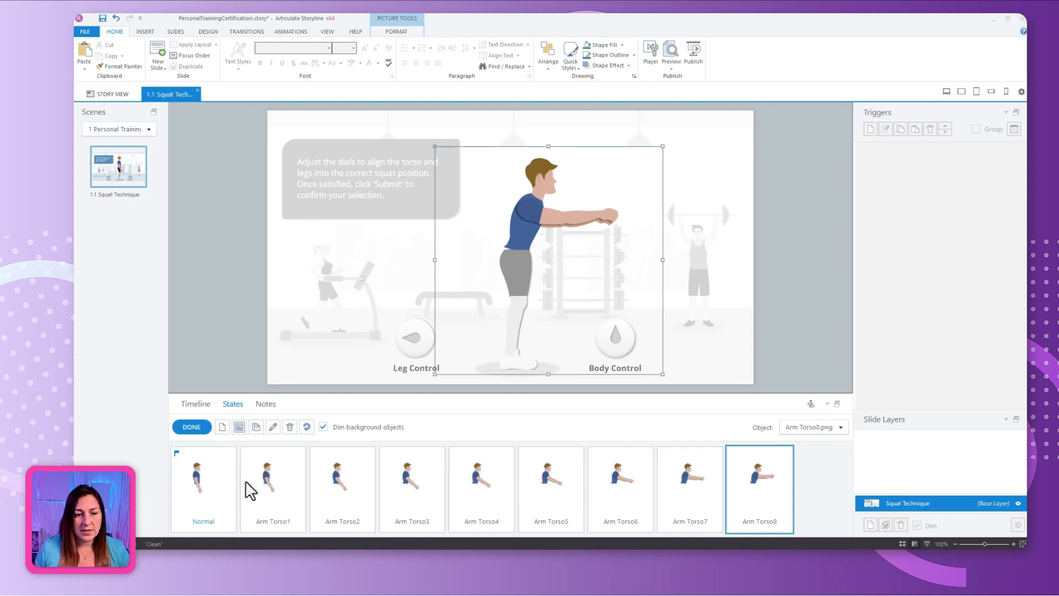
{"action": "left_click", "coordinate": [191, 427]}
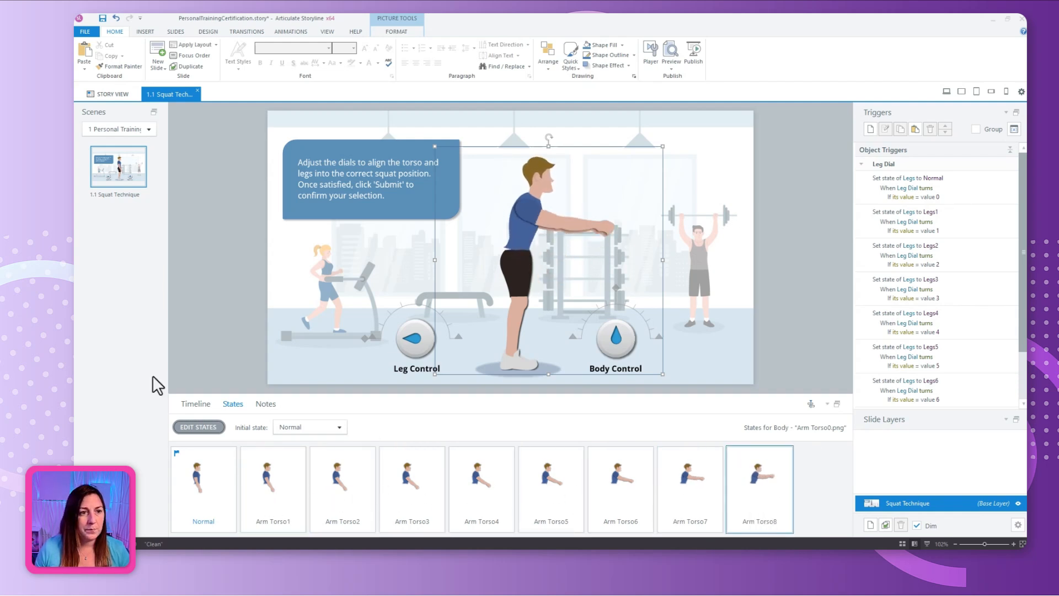
Create a Body Dial trigger that sets the state of Body to Normal when the dial turns and its value equals 0.
{"action": "left_click", "coordinate": [196, 402]}
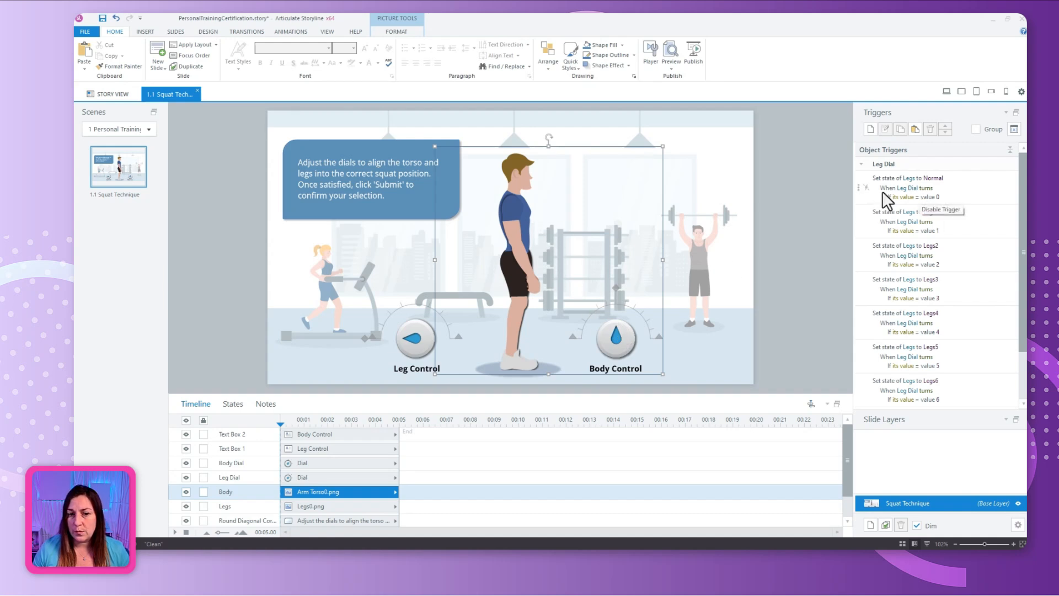
{"action": "left_click", "coordinate": [315, 467]}
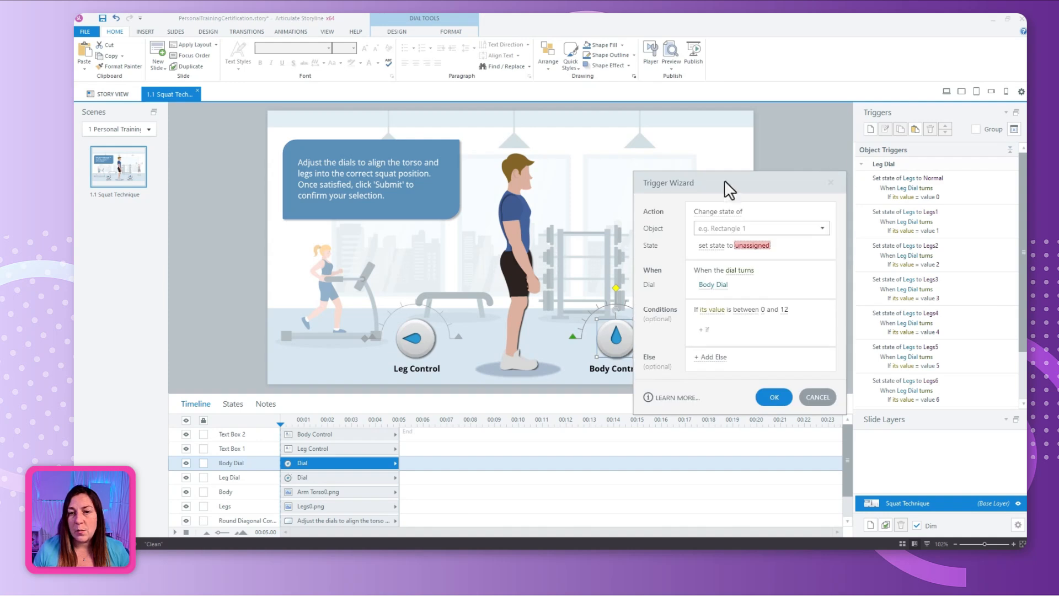
{"action": "left_click", "coordinate": [821, 228]}
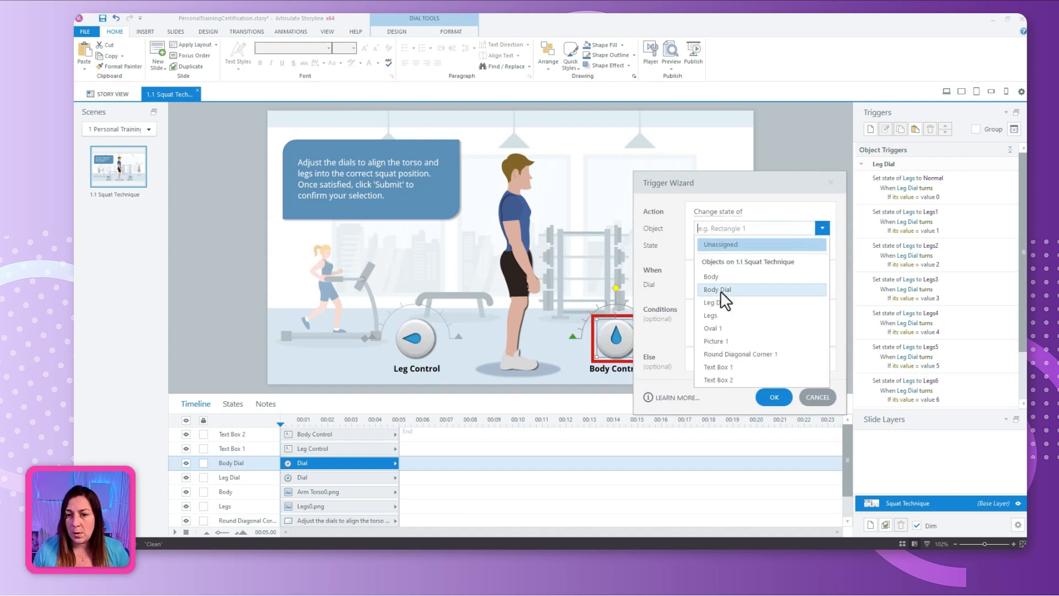
{"action": "left_click", "coordinate": [720, 276]}
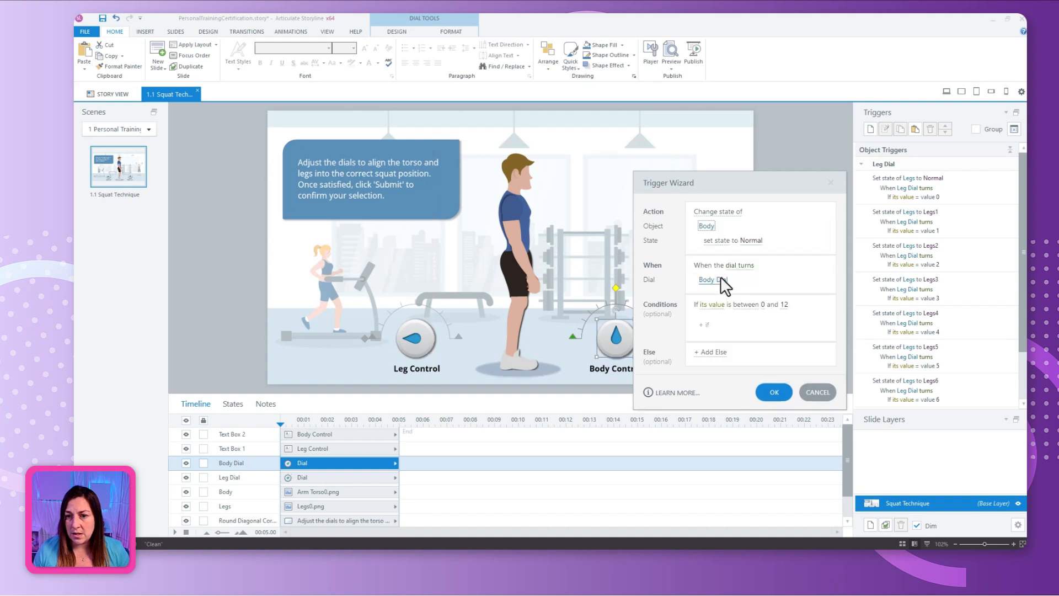
{"action": "left_click", "coordinate": [746, 304]}
{"action": "left_click", "coordinate": [730, 385]}
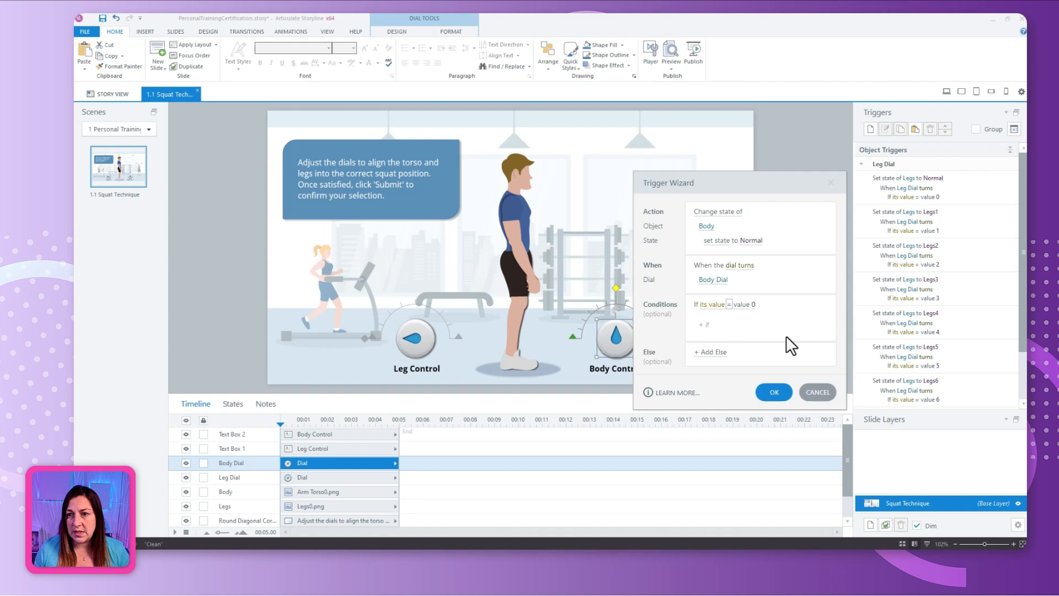
{"action": "left_click", "coordinate": [776, 391]}
Duplicate the Body Dial trigger and set the copy to change Body to Arm Torso1 if the value equals 1.
{"action": "key", "text": "ctrl+c"}
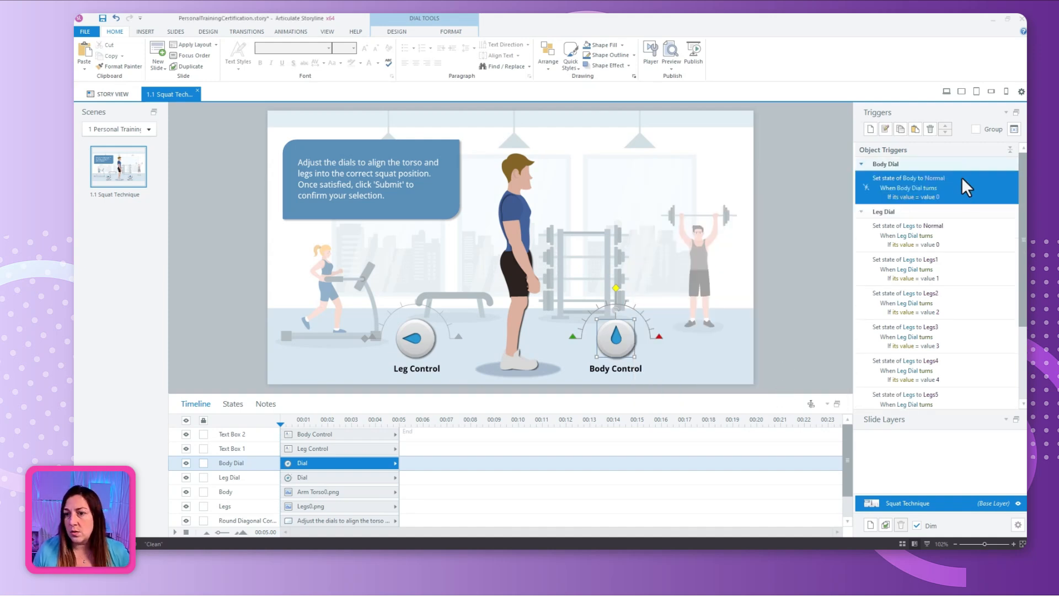
{"action": "key", "text": "ctrl+v"}
{"action": "left_click", "coordinate": [938, 213]}
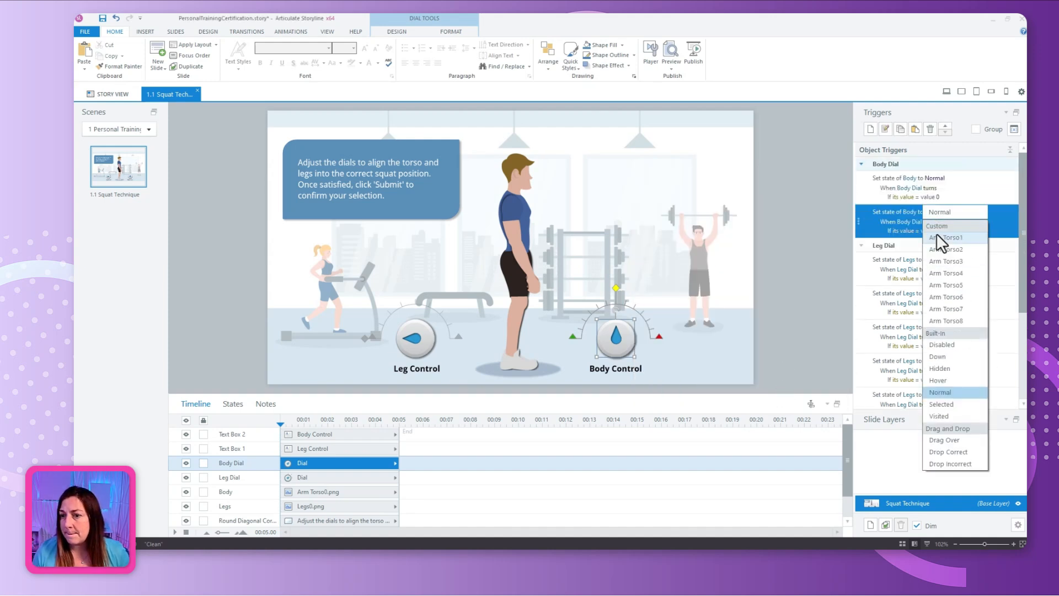
{"action": "left_click", "coordinate": [945, 235]}
{"action": "left_click", "coordinate": [937, 231]}
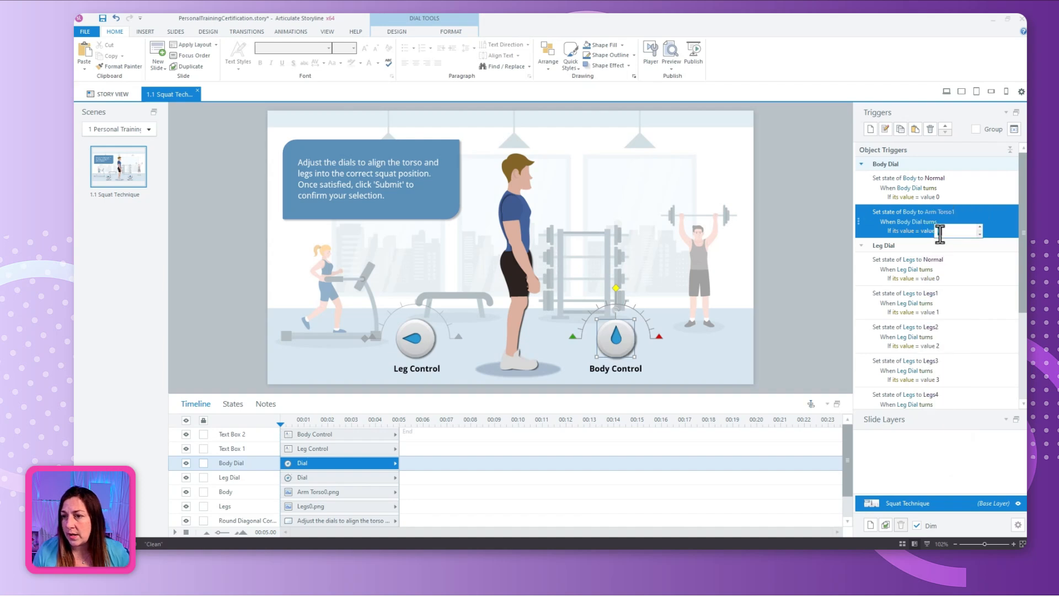
{"action": "type", "text": "1"}
{"action": "key", "text": "Return"}
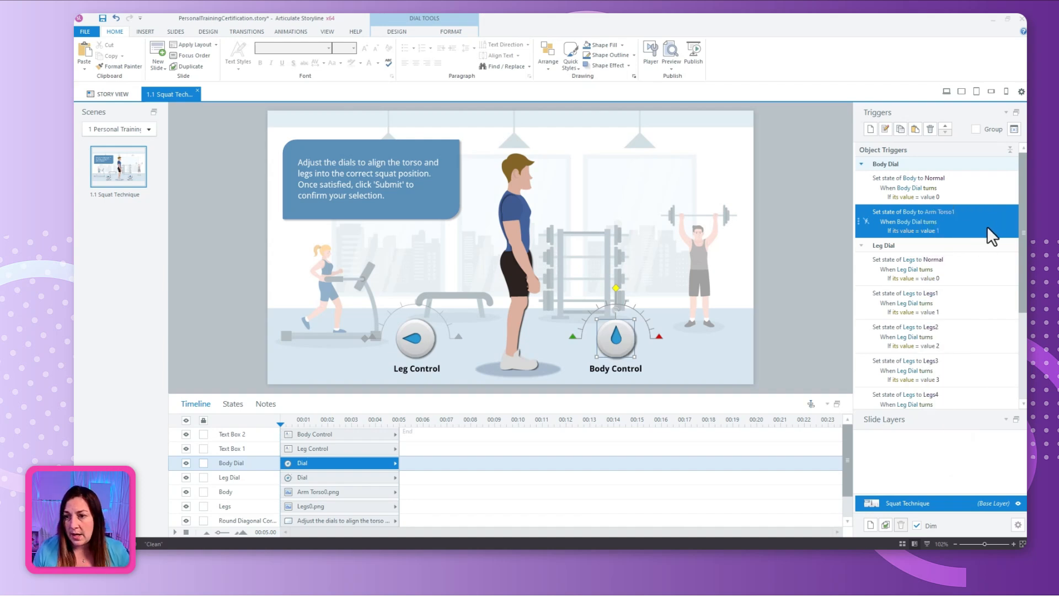
Duplicate the Arm Torso1 trigger and set the copy to change Body to Arm Torso2 if the value equals 2.
{"action": "key", "text": "ctrl+c"}
{"action": "key", "text": "ctrl+v"}
{"action": "left_click", "coordinate": [962, 245]}
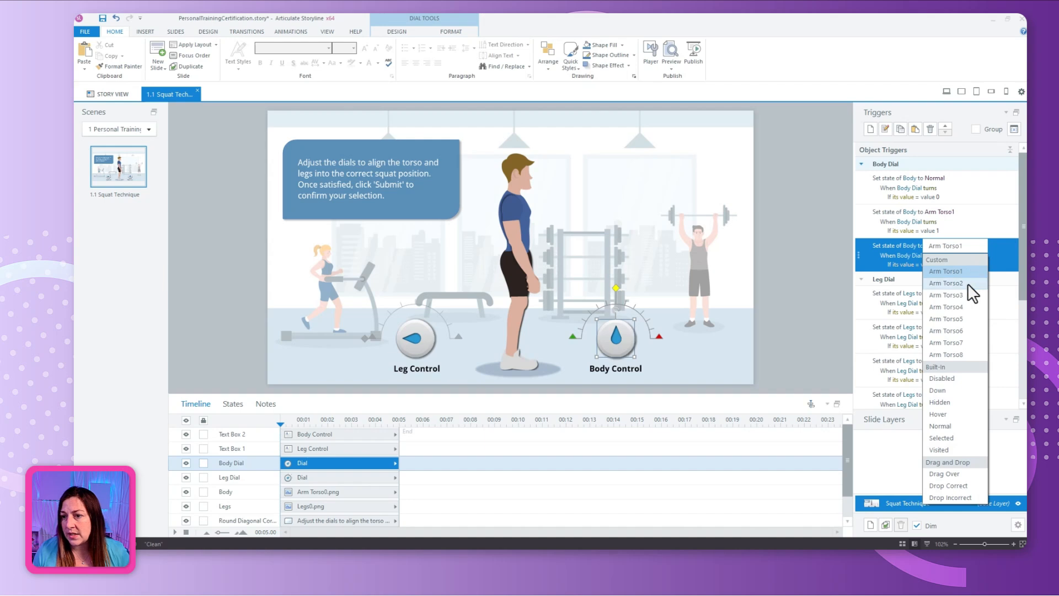
{"action": "left_click", "coordinate": [967, 283]}
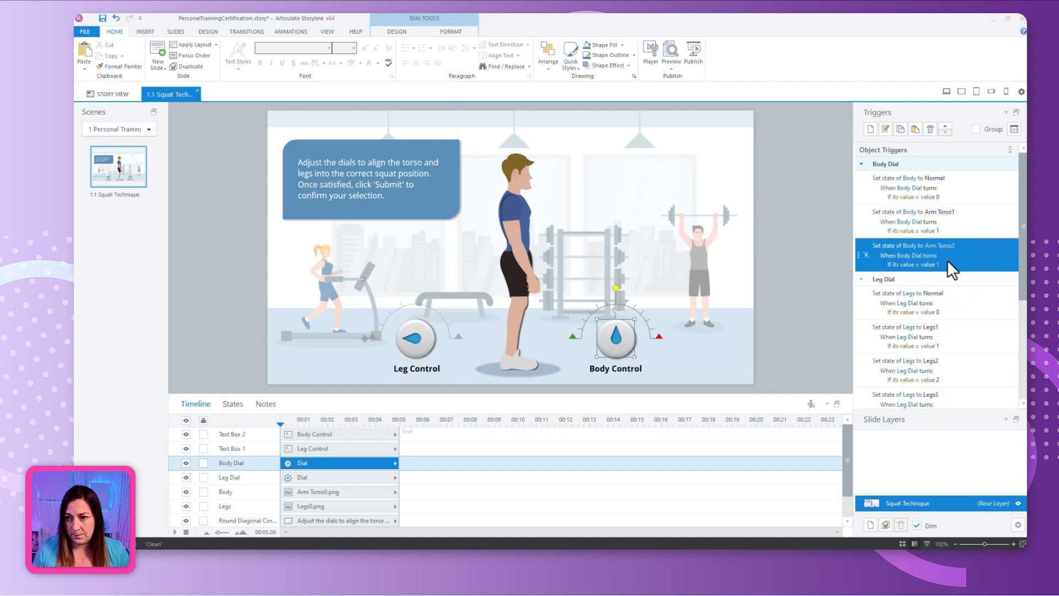
{"action": "left_click", "coordinate": [942, 265]}
{"action": "type", "text": "2"}
{"action": "key", "text": "Return"}
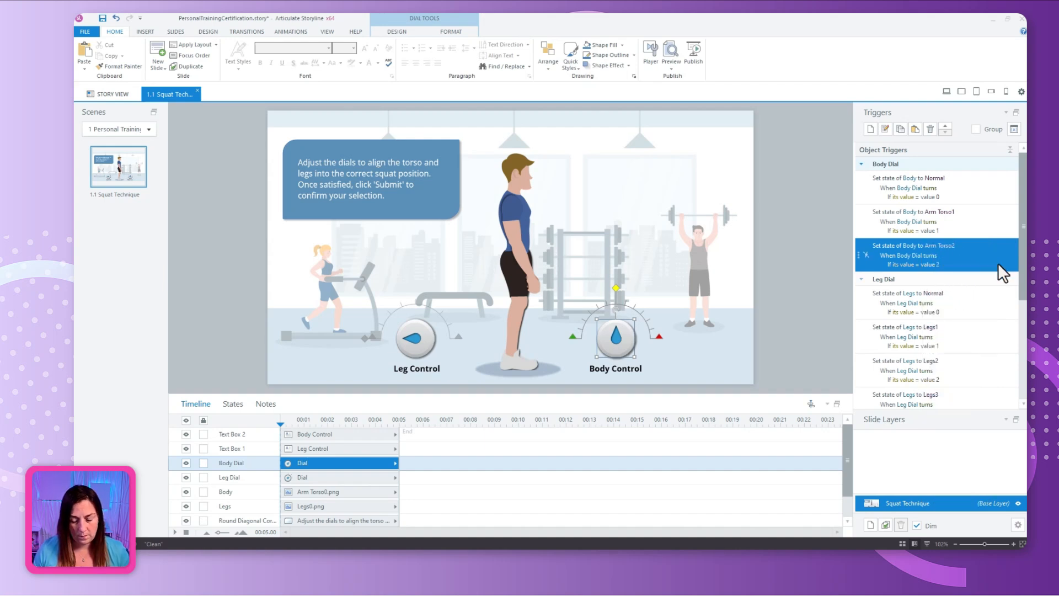
Duplicate the Arm Torso2 trigger and set the copy to change Body to Arm Torso3 if the value equals 3.
{"action": "key", "text": "ctrl+c"}
{"action": "key", "text": "ctrl+v"}
{"action": "left_click", "coordinate": [961, 279]}
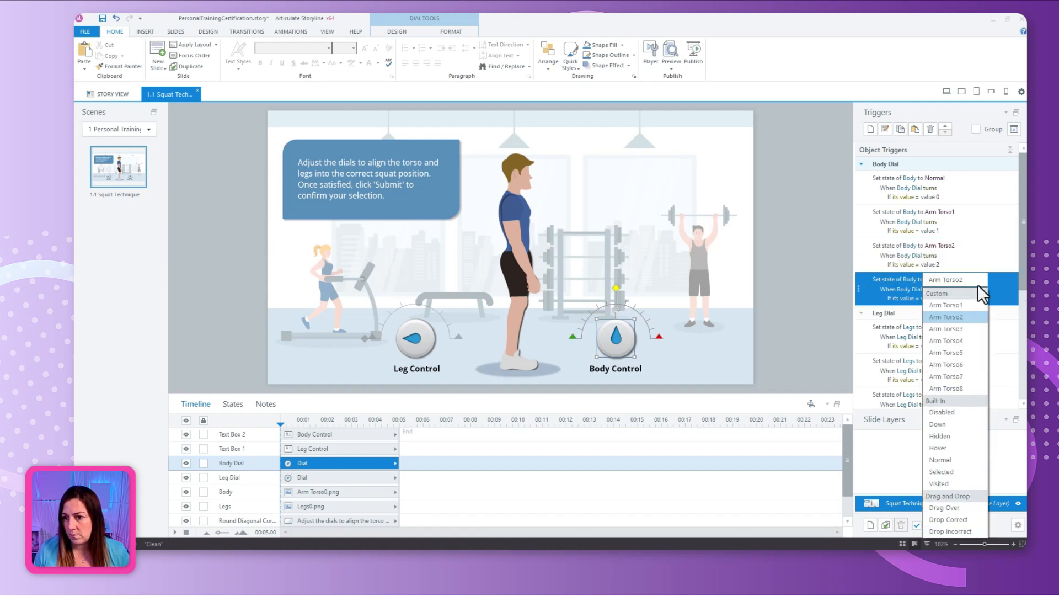
{"action": "left_click", "coordinate": [962, 328]}
{"action": "left_click", "coordinate": [941, 301]}
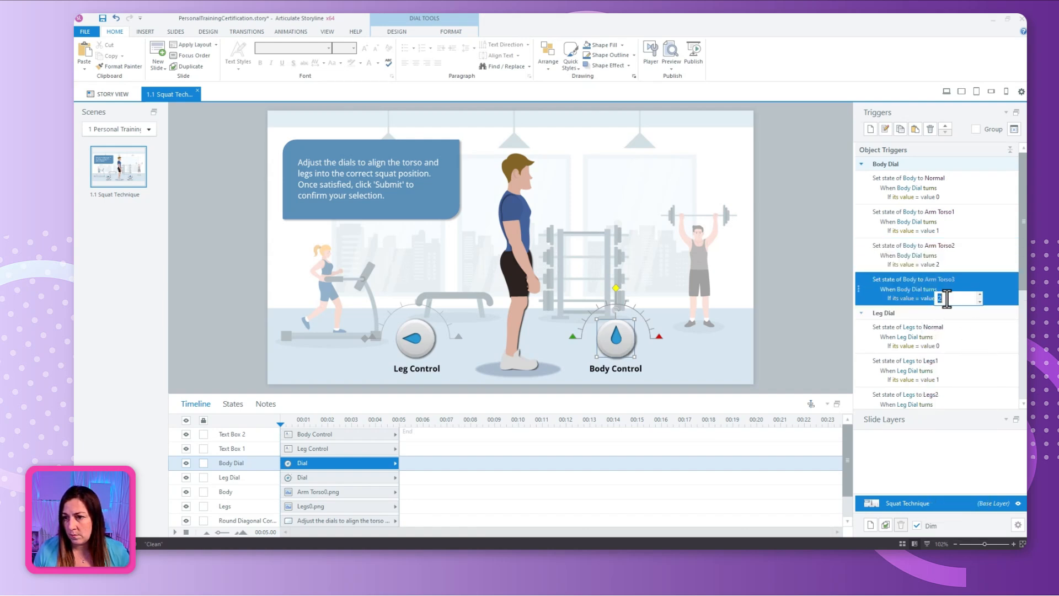
{"action": "type", "text": "3"}
{"action": "key", "text": "Return"}
Paste another copy of the Arm Torso2 trigger and set it to state Arm Torso3 with value 3.
{"action": "key", "text": "ctrl+v"}
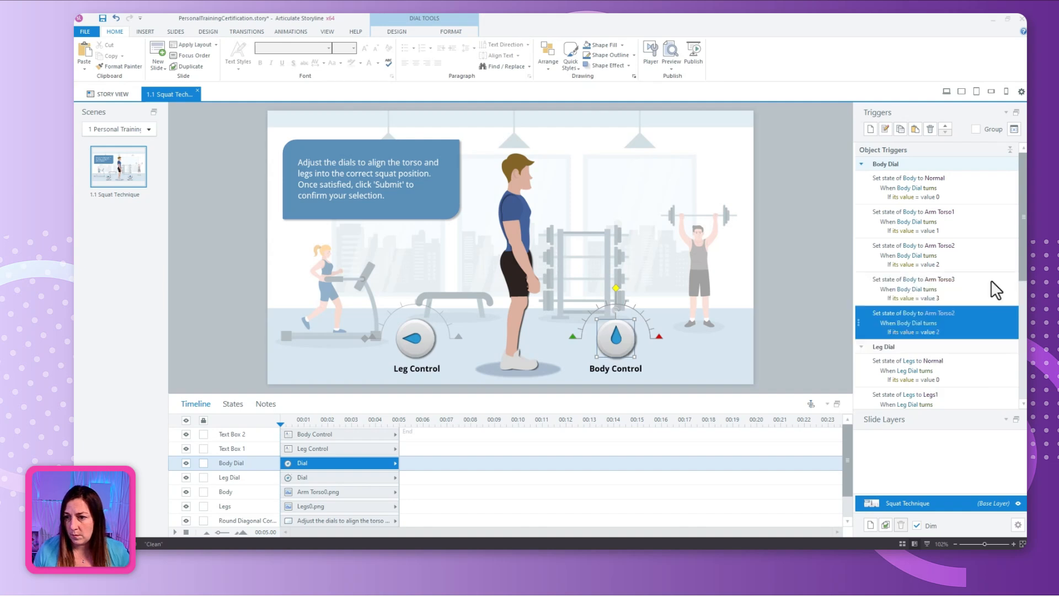
{"action": "left_click", "coordinate": [962, 313]}
{"action": "left_click", "coordinate": [962, 328]}
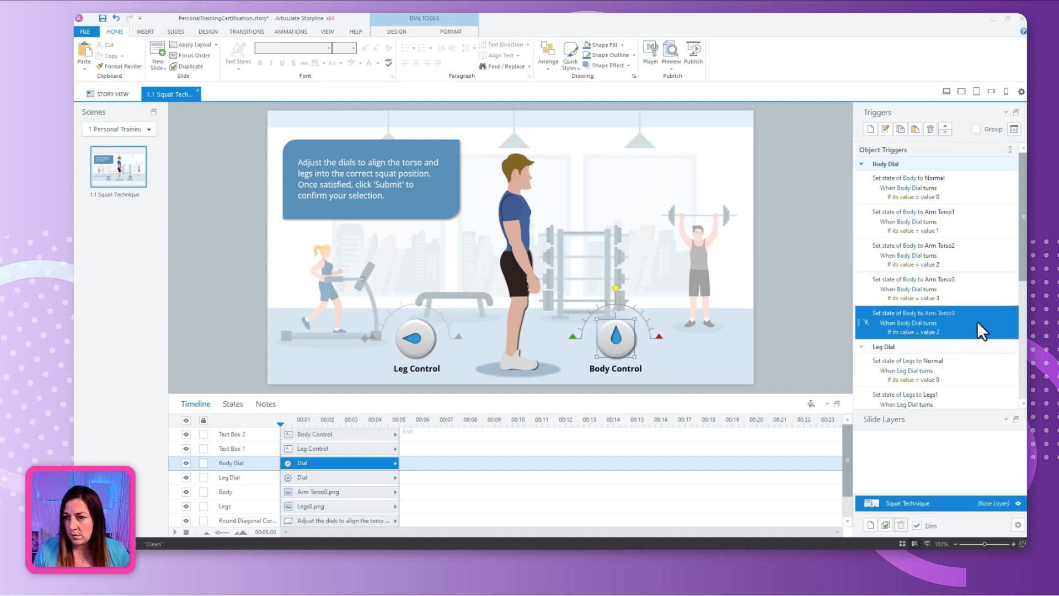
{"action": "left_click", "coordinate": [940, 331]}
{"action": "type", "text": "3"}
{"action": "key", "text": "Return"}
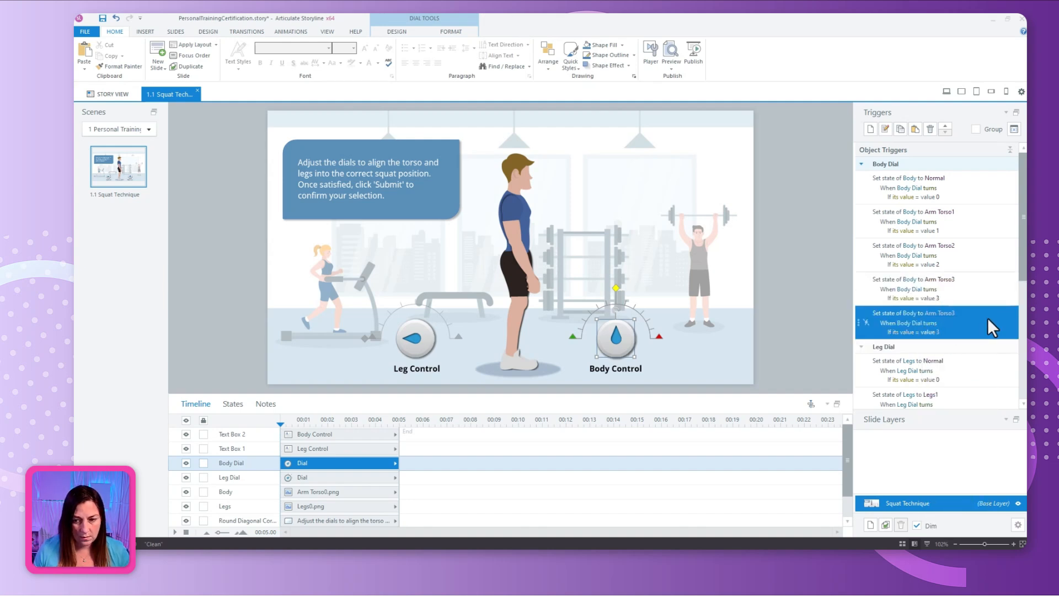
Paste one more copy of the Arm Torso2 trigger at the end of the Body Dial group and set its state to Arm Torso3.
{"action": "key", "text": "ctrl+v"}
{"action": "left_click", "coordinate": [952, 345]}
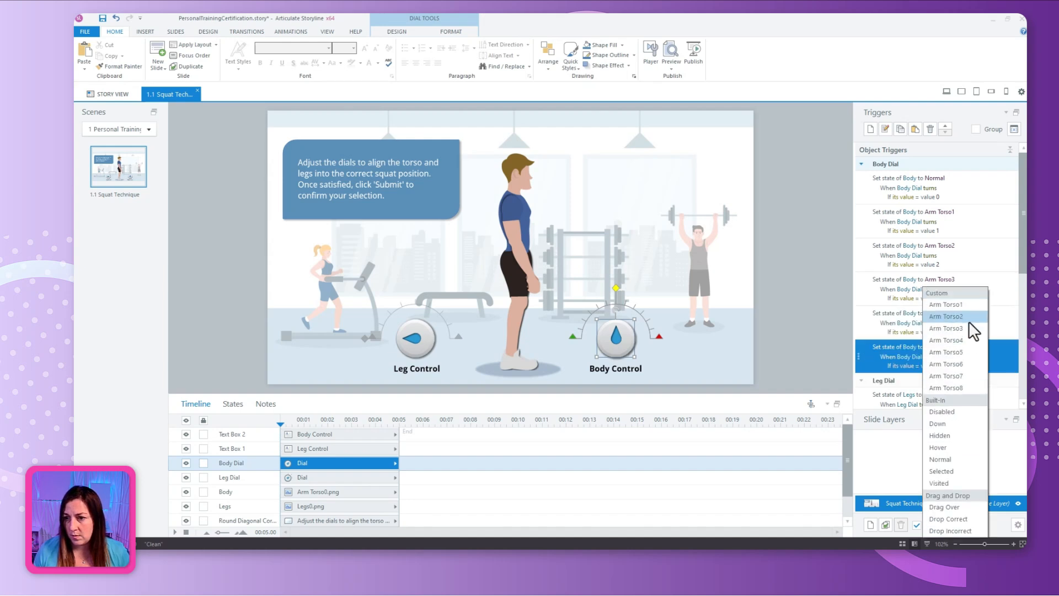
{"action": "left_click", "coordinate": [965, 330]}
{"action": "left_click", "coordinate": [947, 349]}
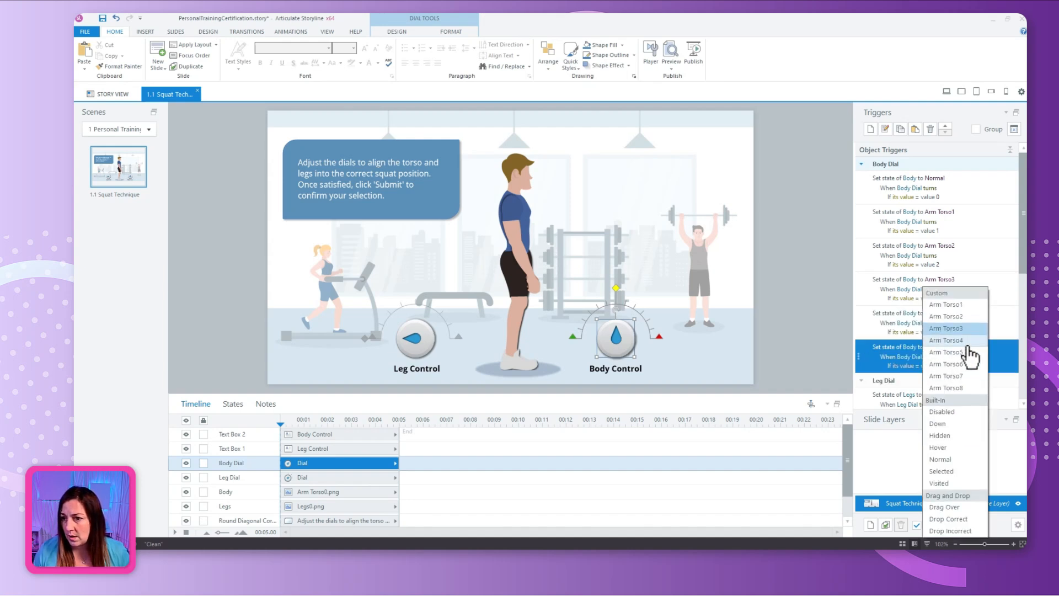
{"action": "left_click", "coordinate": [1008, 303]}
Change the duplicate Arm Torso3 trigger with value 3 to state Arm Torso4 and value 4.
{"action": "left_click", "coordinate": [959, 325]}
{"action": "left_click", "coordinate": [946, 314]}
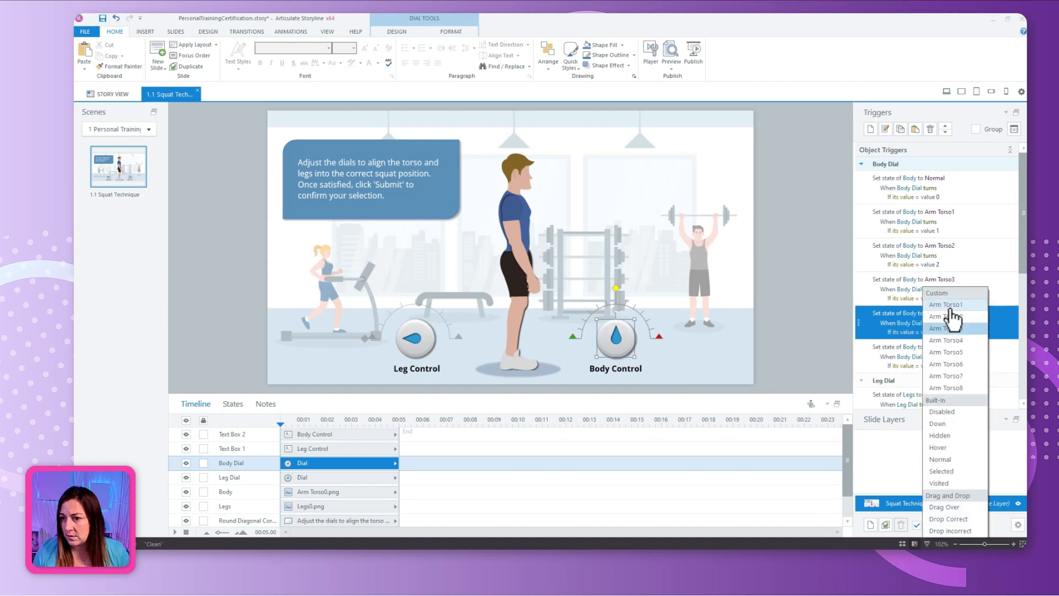
{"action": "left_click", "coordinate": [968, 340]}
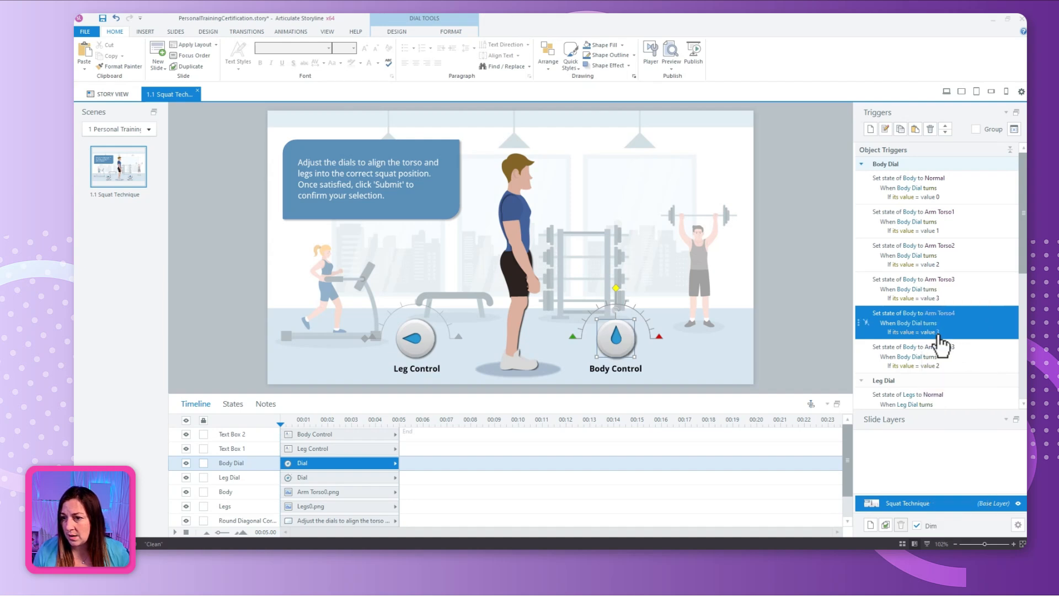
{"action": "left_click", "coordinate": [946, 332]}
{"action": "type", "text": "4"}
Change the last Body Dial trigger to state Arm Torso5 and value 5, and collapse the Leg Dial trigger group.
{"action": "left_click", "coordinate": [971, 352]}
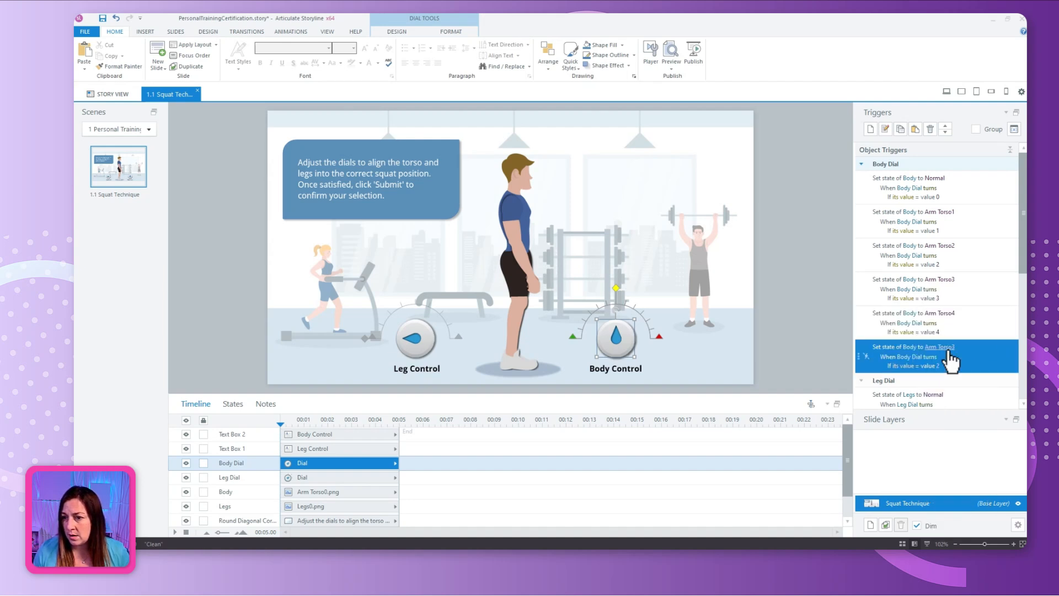
{"action": "left_click", "coordinate": [946, 347]}
{"action": "left_click", "coordinate": [968, 353]}
{"action": "left_click", "coordinate": [936, 365]}
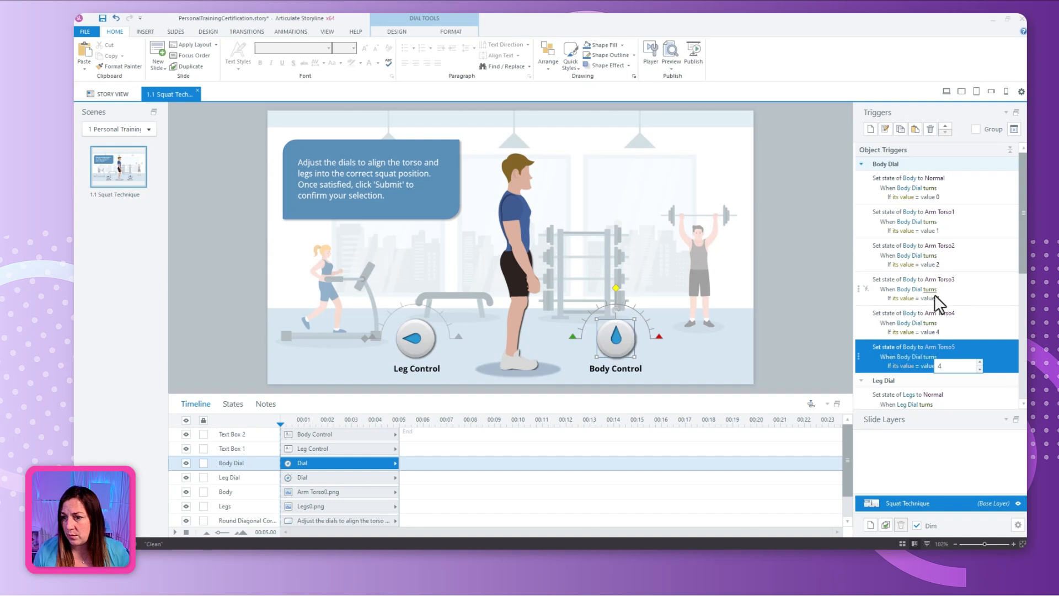
{"action": "left_click", "coordinate": [976, 380]}
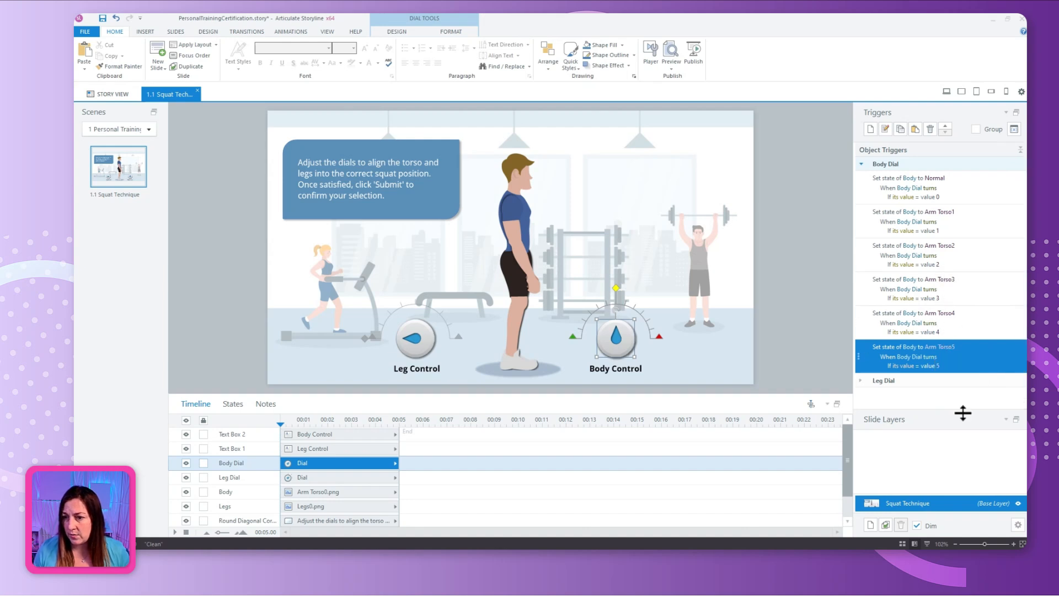
Duplicate the Arm Torso5 trigger and set the copy to change Body to Arm Torso6 if the value equals 6.
{"action": "key", "text": "ctrl+c"}
{"action": "key", "text": "ctrl+v"}
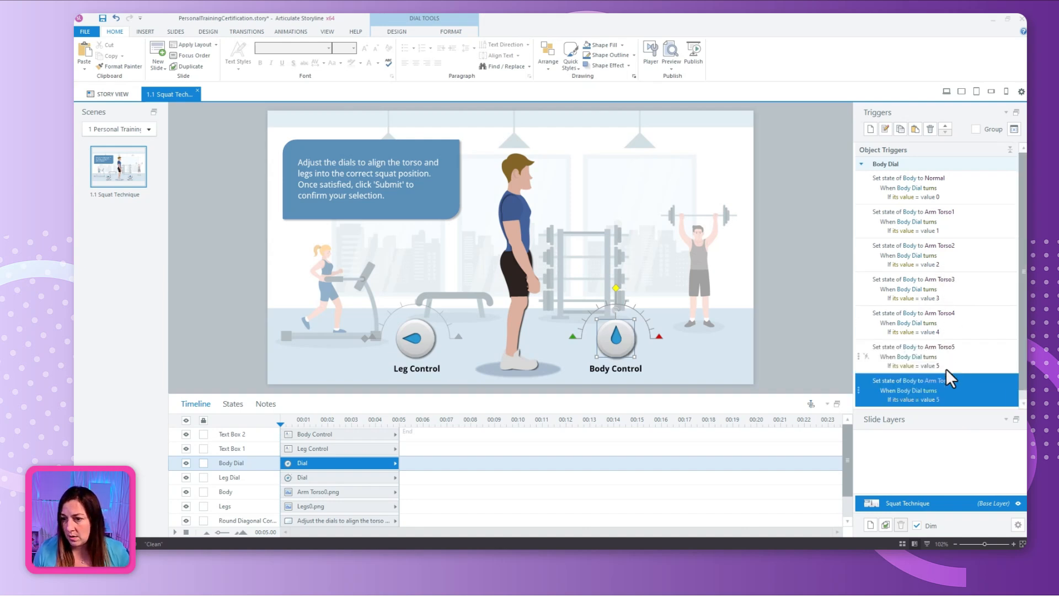
{"action": "left_click", "coordinate": [945, 382]}
{"action": "left_click", "coordinate": [945, 364]}
{"action": "left_click", "coordinate": [943, 399]}
{"action": "type", "text": "6"}
{"action": "left_click", "coordinate": [984, 388]}
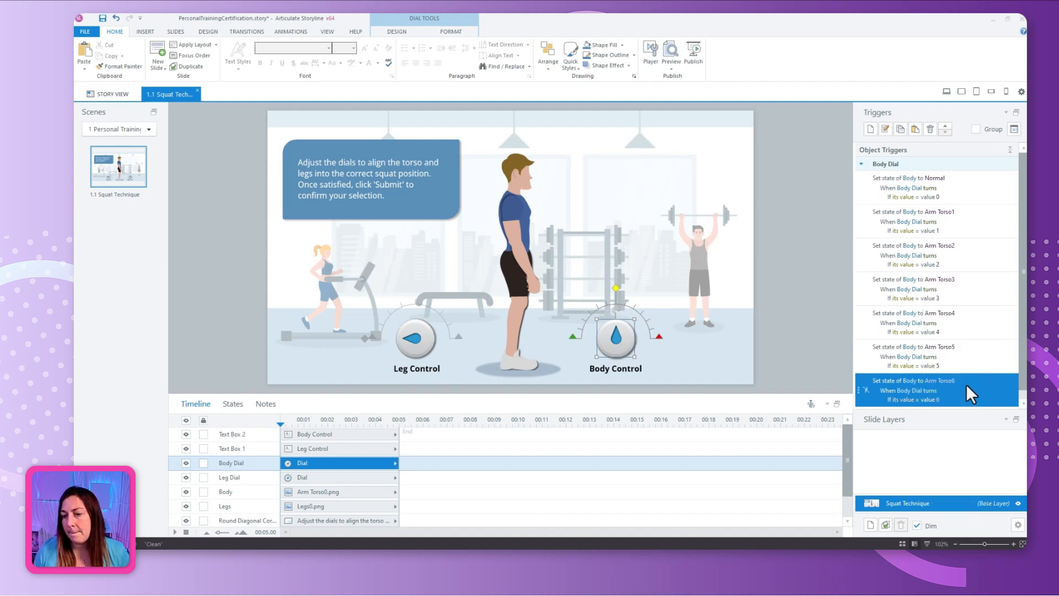
Duplicate the Arm Torso6 trigger and set the copy to change Body to Arm Torso7 if the value equals 7.
{"action": "key", "text": "ctrl+c"}
{"action": "key", "text": "ctrl+v"}
{"action": "left_click", "coordinate": [949, 383]}
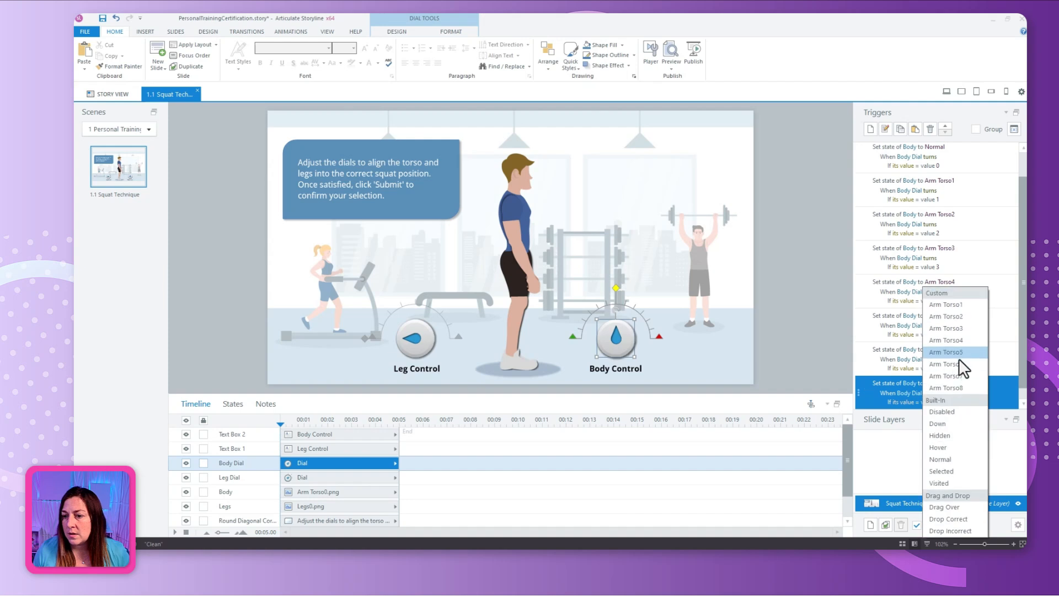
{"action": "left_click", "coordinate": [961, 373]}
{"action": "left_click", "coordinate": [938, 401]}
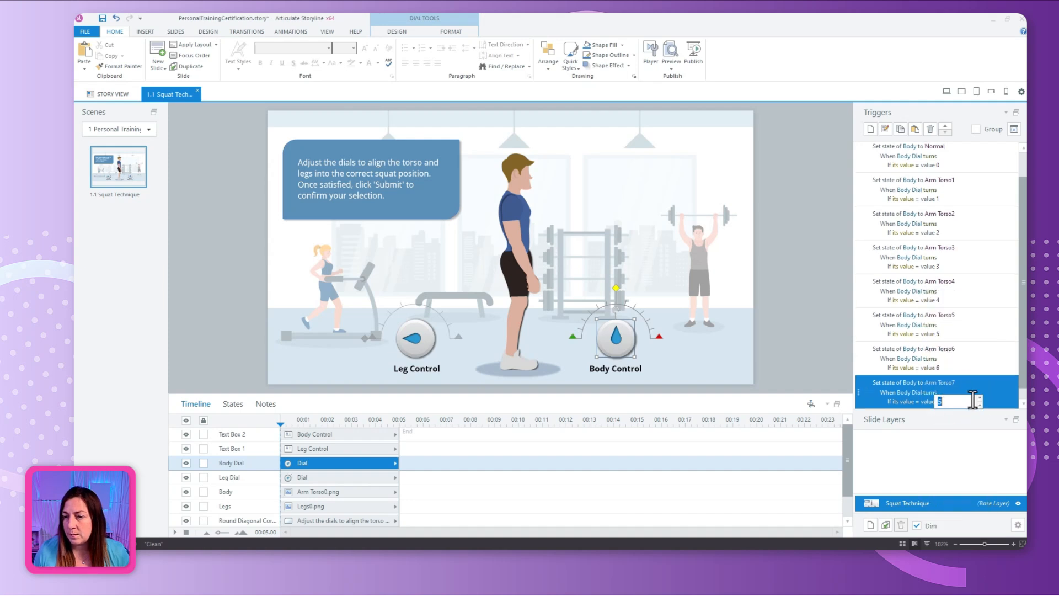
{"action": "type", "text": "6"}
{"action": "left_click", "coordinate": [980, 383]}
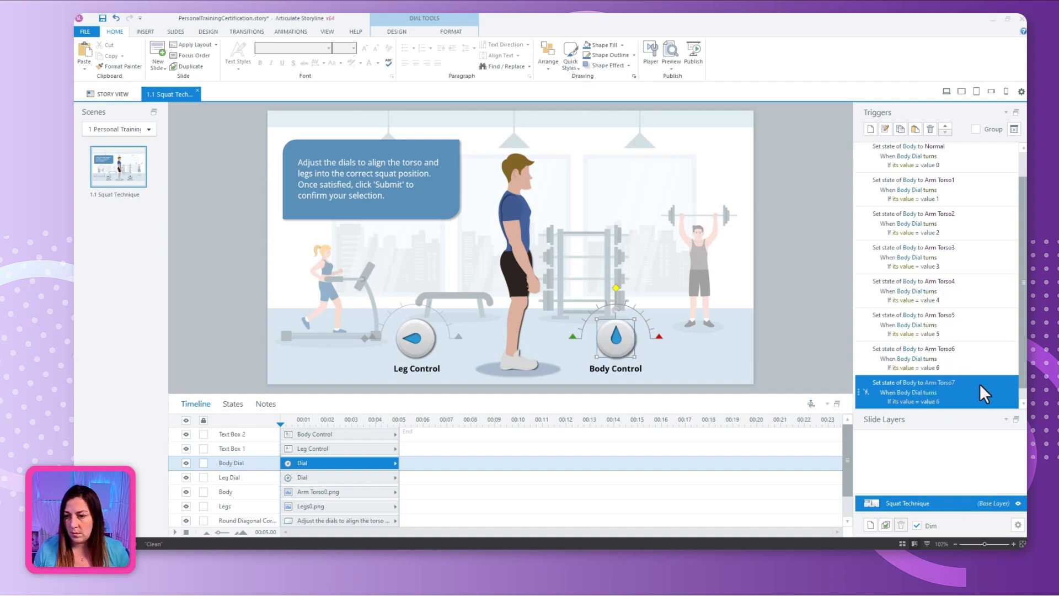
{"action": "left_click", "coordinate": [944, 401]}
{"action": "type", "text": "7"}
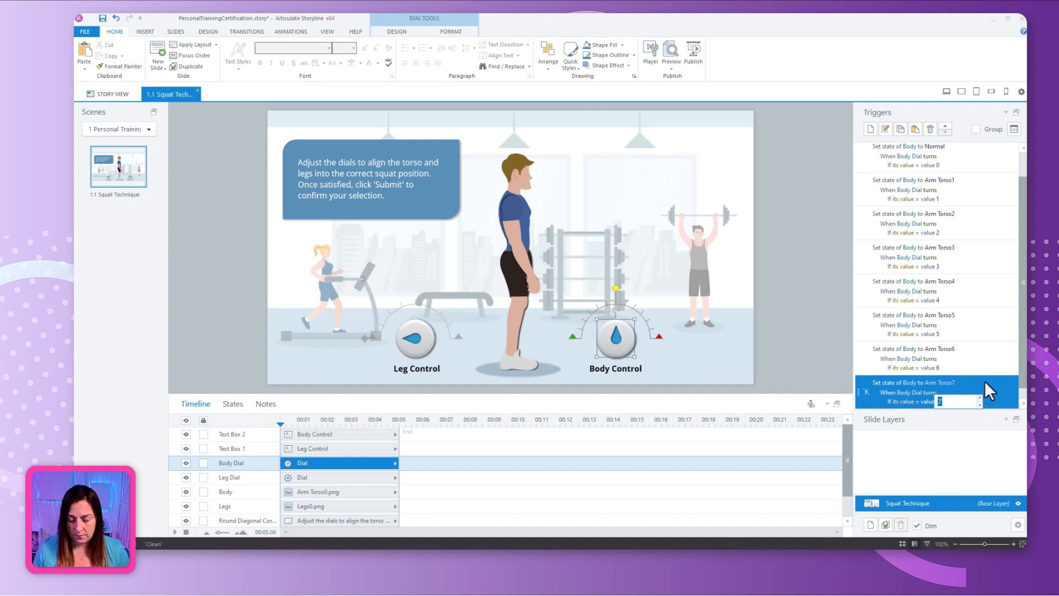
{"action": "left_click", "coordinate": [984, 380]}
Paste another copy of the Arm Torso7 trigger and set it to state Arm Torso8 with value 8.
{"action": "key", "text": "ctrl+v"}
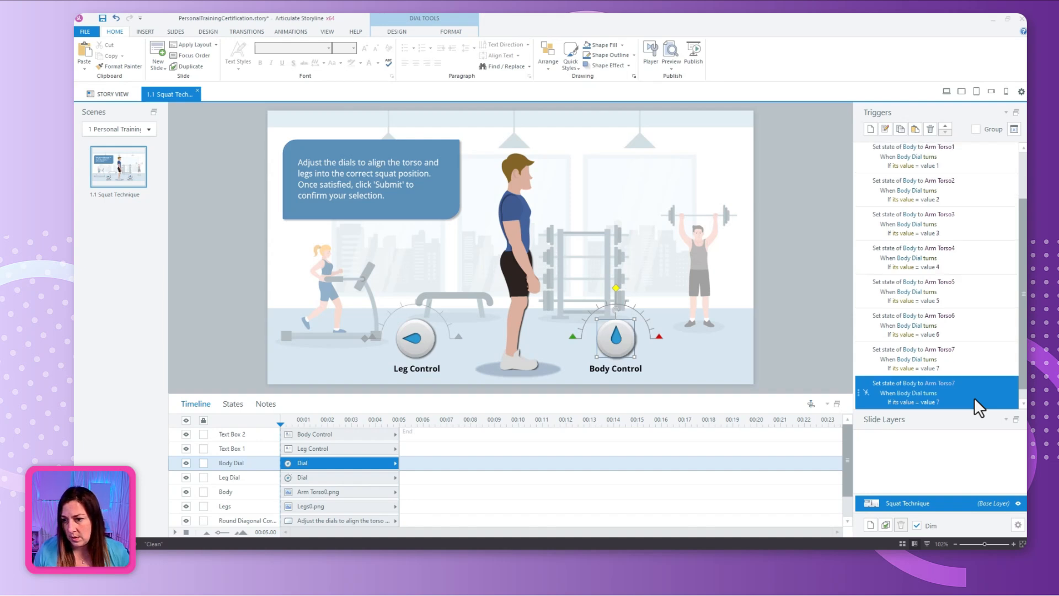
{"action": "left_click", "coordinate": [944, 383]}
{"action": "left_click", "coordinate": [952, 388]}
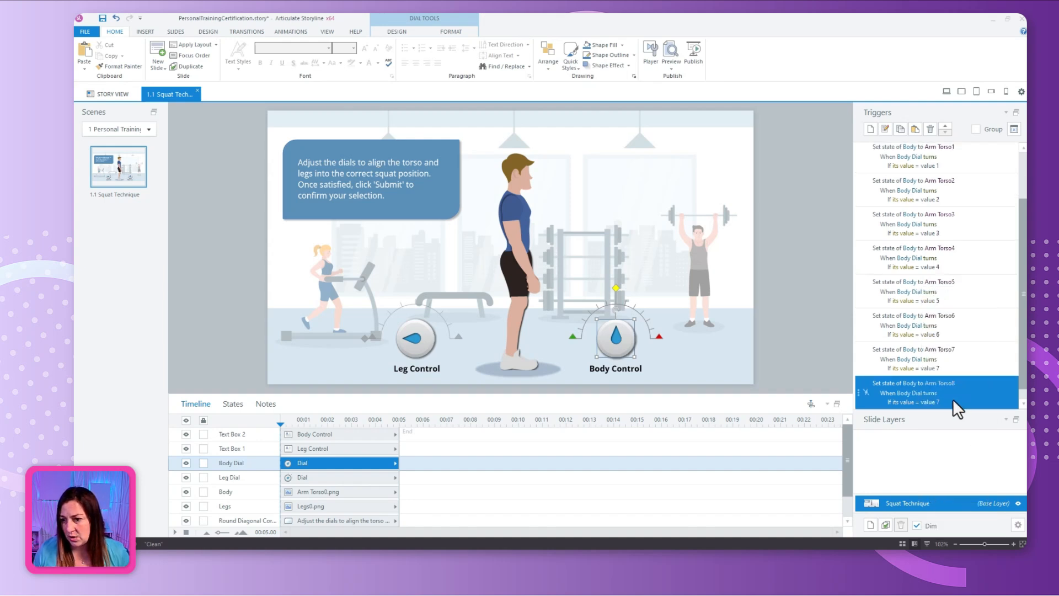
{"action": "left_click", "coordinate": [944, 402]}
{"action": "type", "text": "8"}
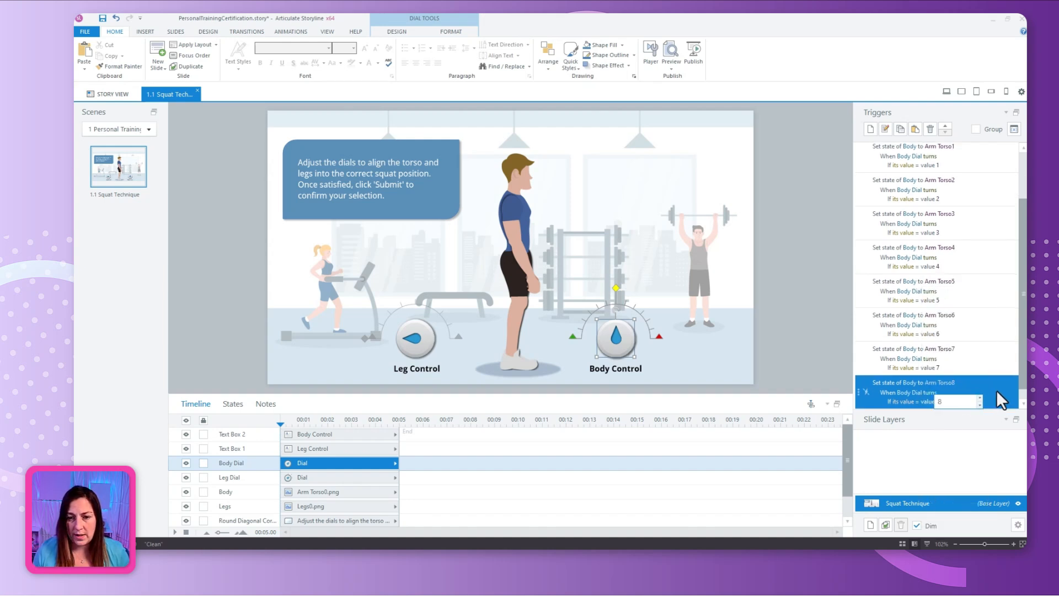
{"action": "left_click", "coordinate": [996, 389]}
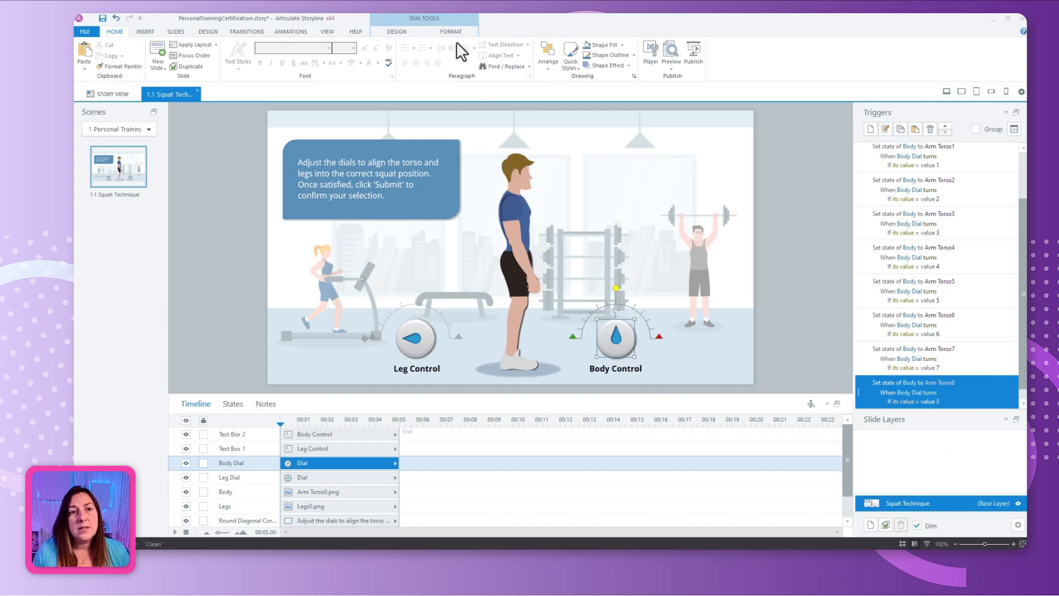
Set the Body Dial's end value to 8 and its initial value to 0.
{"action": "left_click", "coordinate": [397, 31]}
{"action": "double_click", "coordinate": [282, 63]}
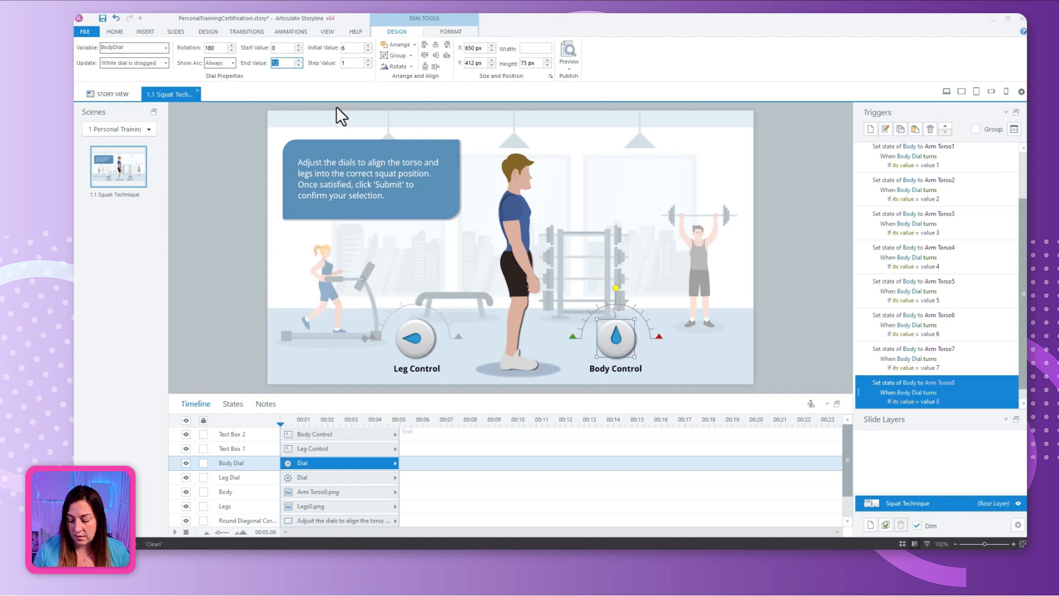
{"action": "type", "text": "8"}
{"action": "key", "text": "Tab"}
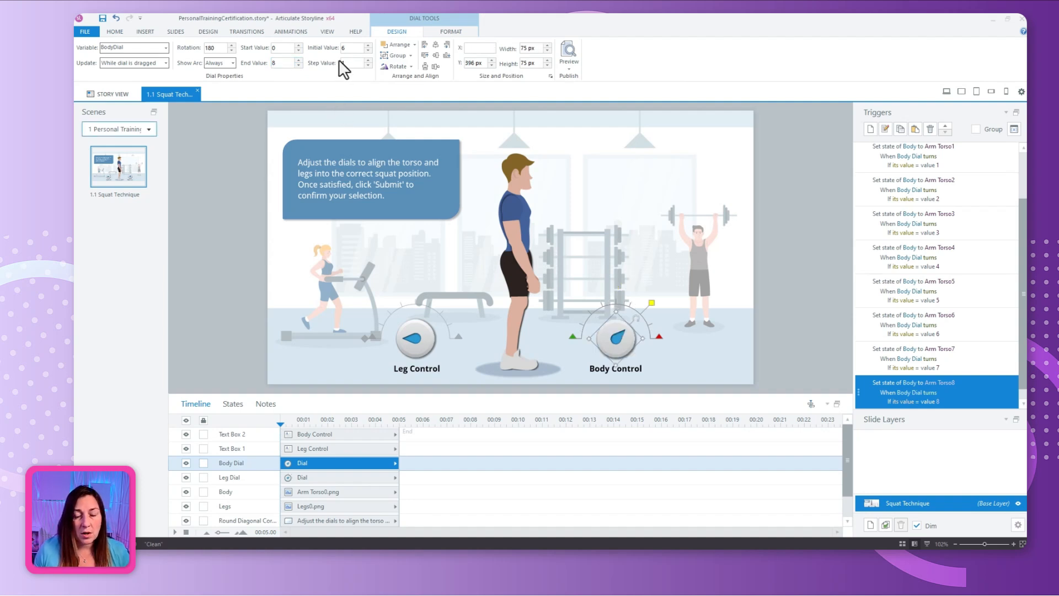
{"action": "type", "text": "0"}
{"action": "key", "text": "Return"}
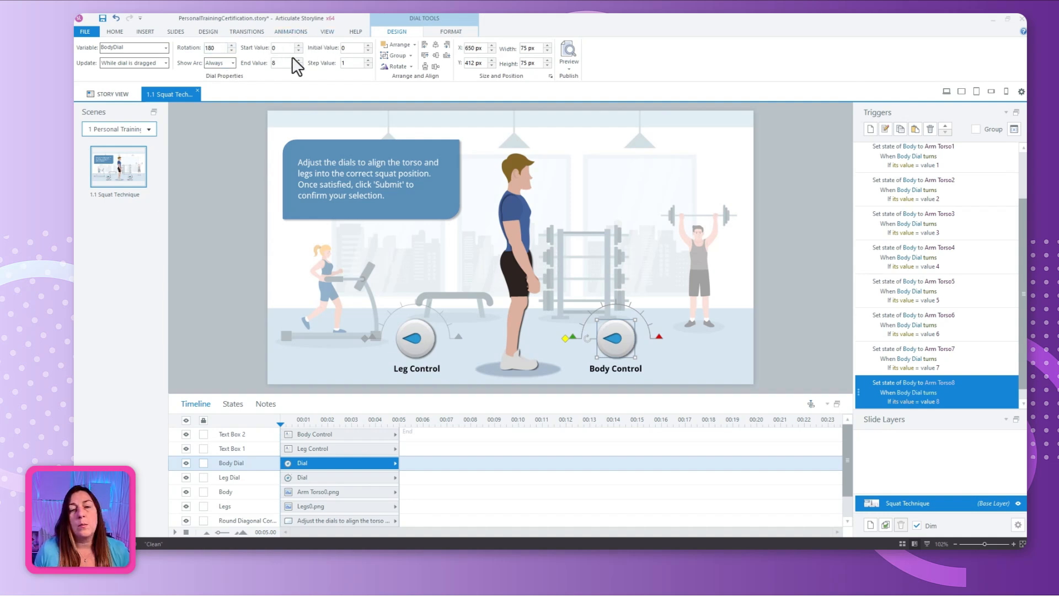
Preview the current scene, try turning the Body Control dial, and close the preview.
{"action": "left_click", "coordinate": [569, 70]}
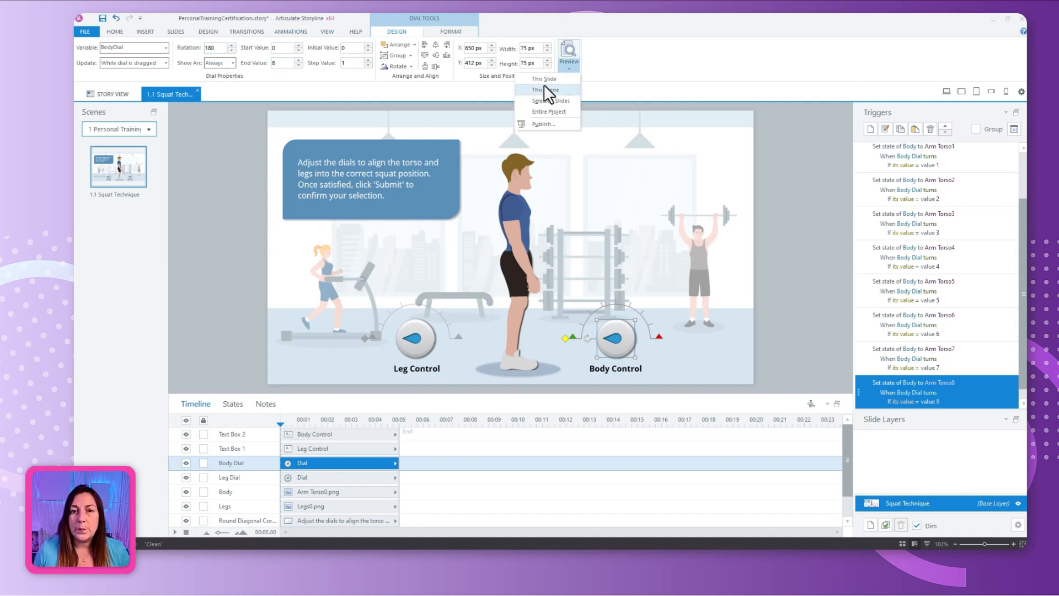
{"action": "left_click", "coordinate": [546, 90]}
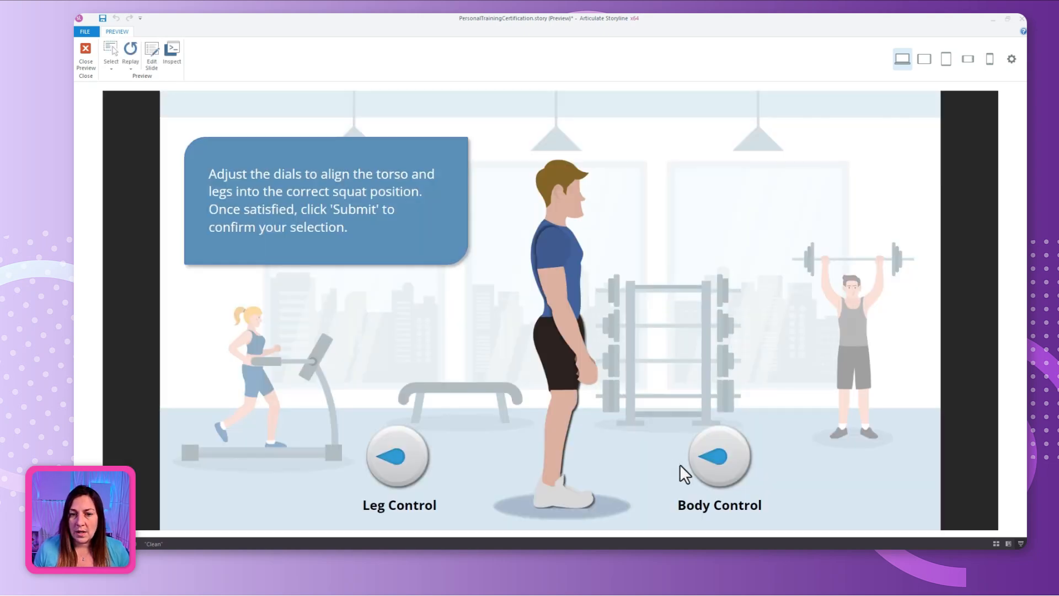
{"action": "left_click_drag", "start_coordinate": [700, 469], "coordinate": [468, 439]}
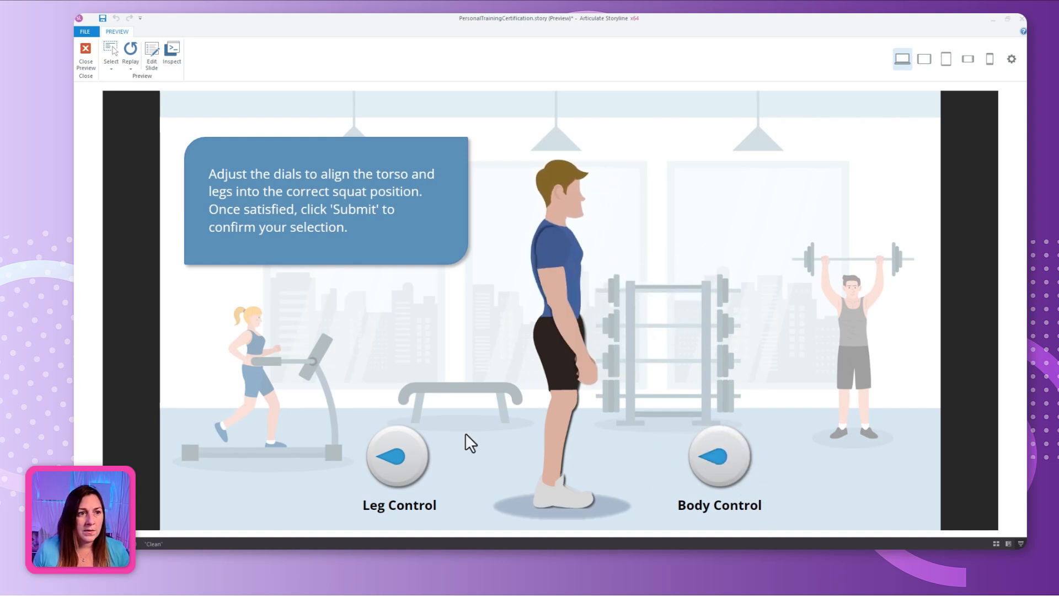
{"action": "left_click", "coordinate": [83, 56]}
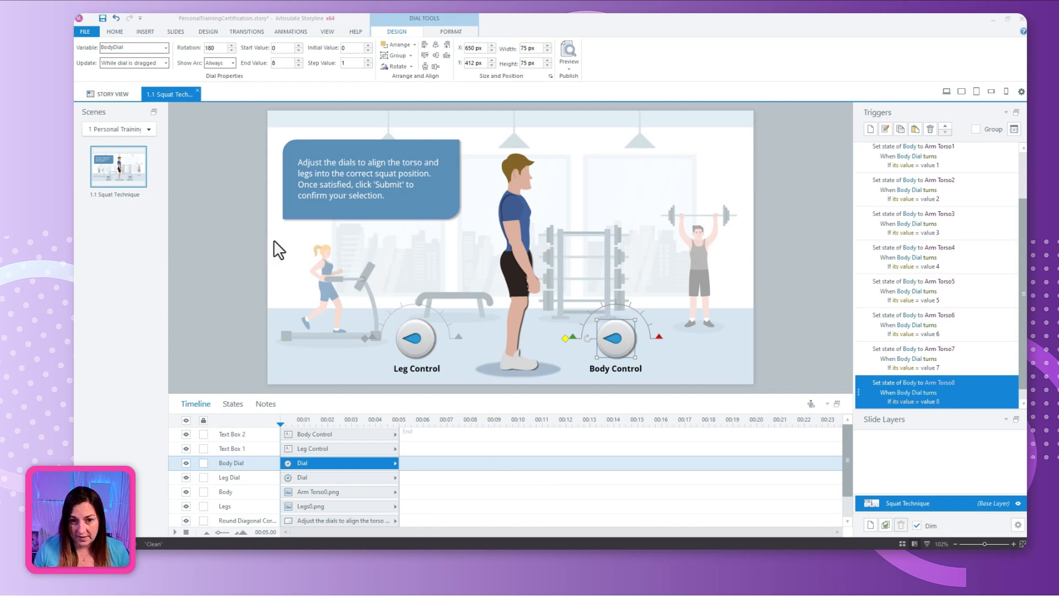
Add a line motion path to the Body picture and shrink it to a length of 0 px.
{"action": "left_click", "coordinate": [512, 210]}
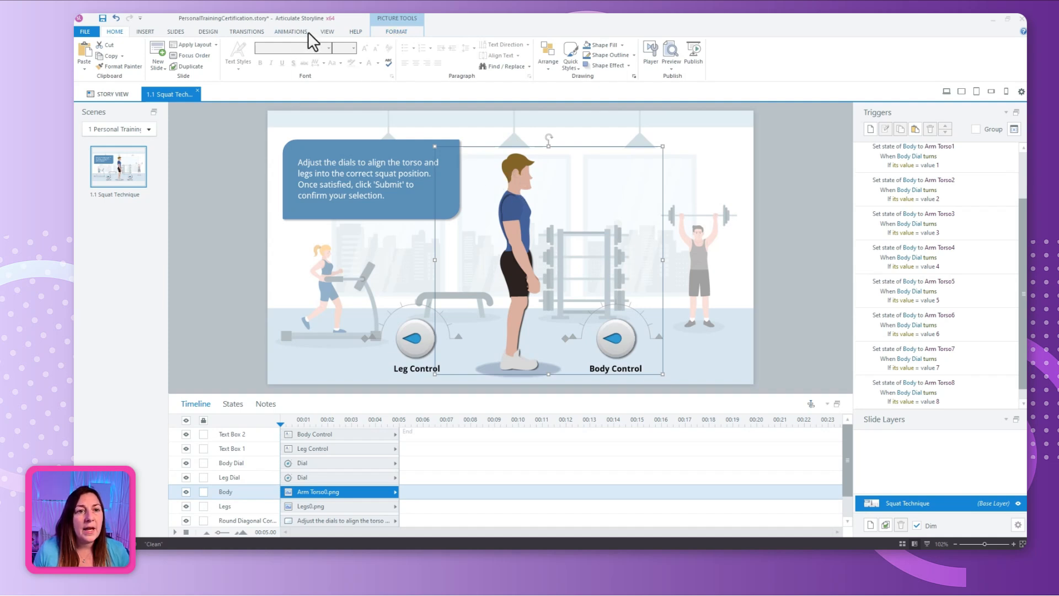
{"action": "left_click", "coordinate": [290, 32]}
{"action": "left_click", "coordinate": [577, 70]}
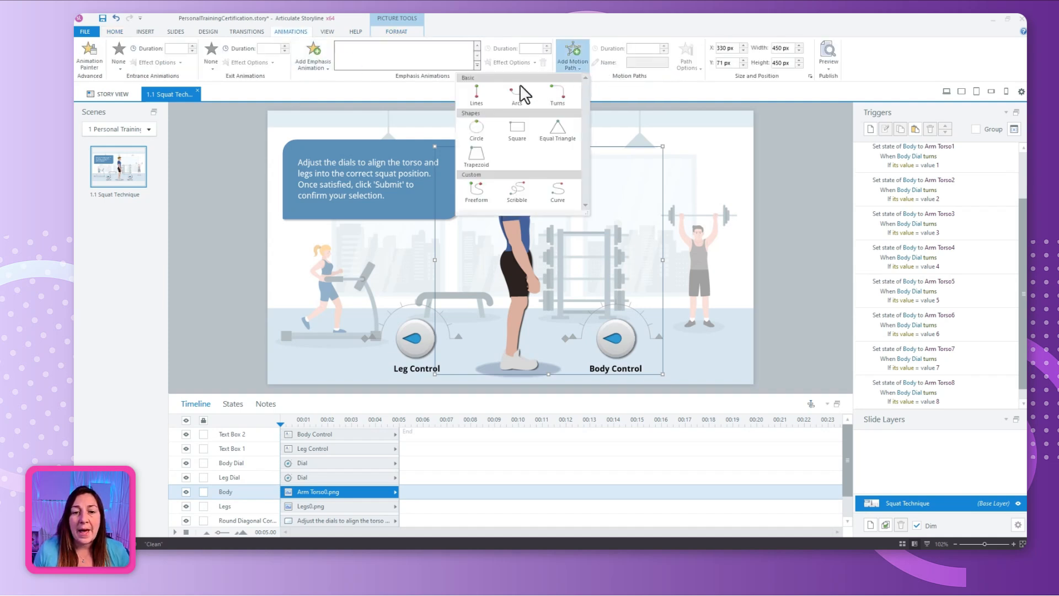
{"action": "left_click", "coordinate": [476, 95]}
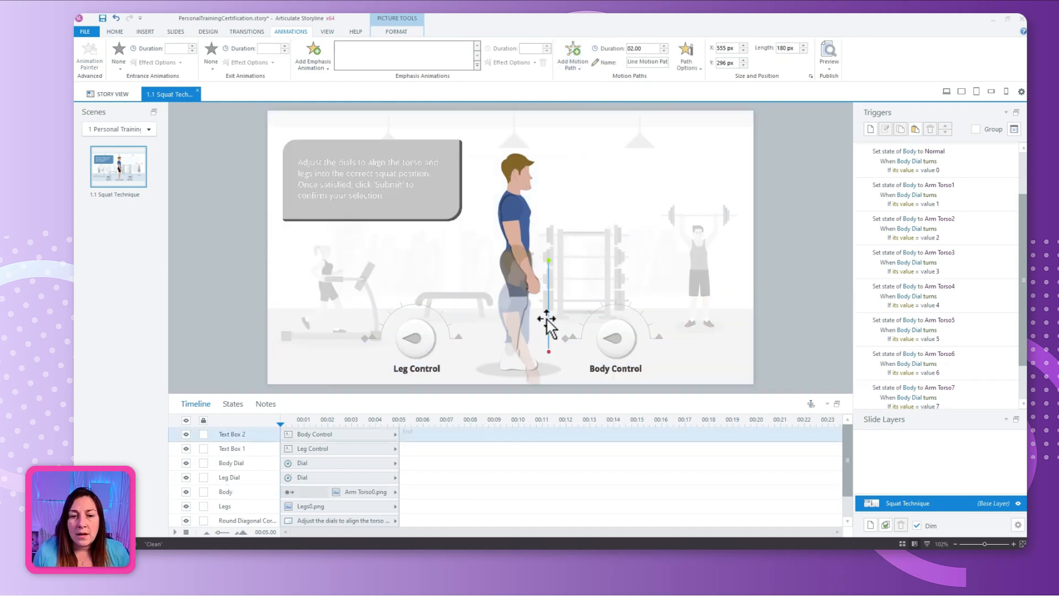
{"action": "left_click_drag", "start_coordinate": [549, 353], "coordinate": [551, 274]}
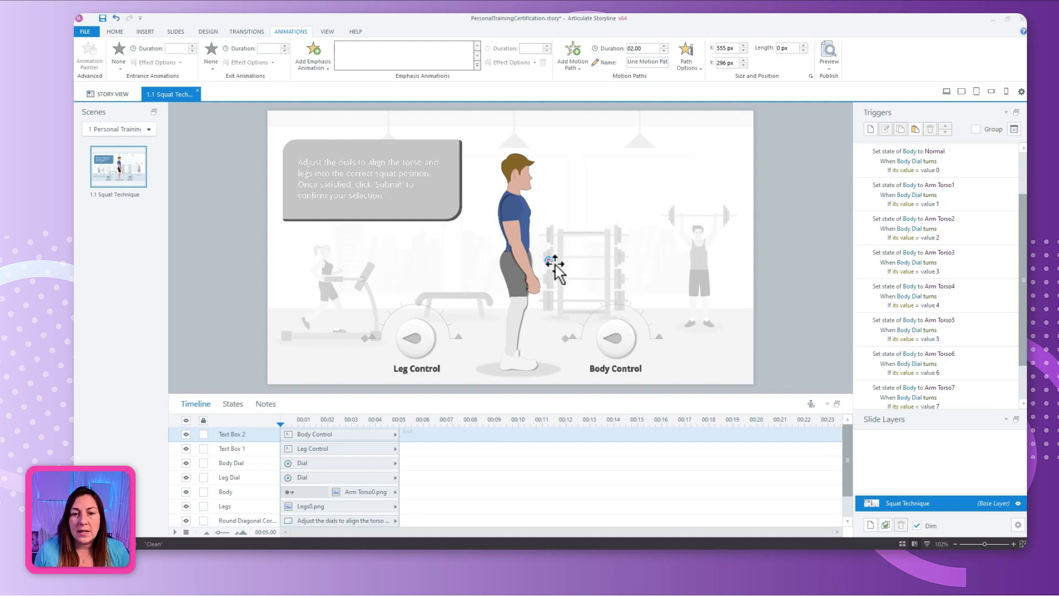
Rename the Body picture's motion path as Path 0.
{"action": "triple_click", "coordinate": [650, 62]}
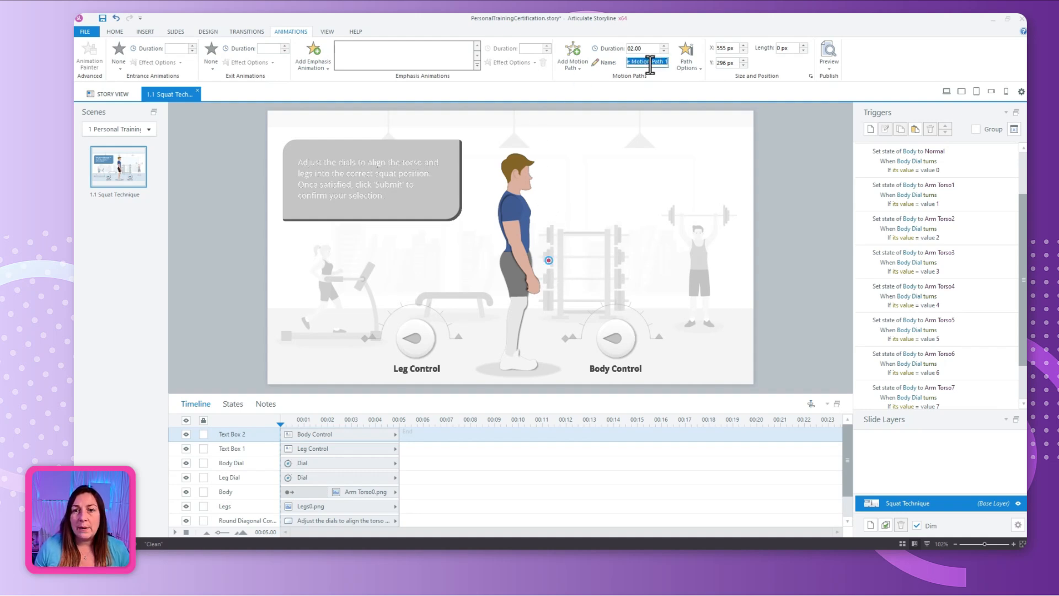
{"action": "type", "text": "F"}
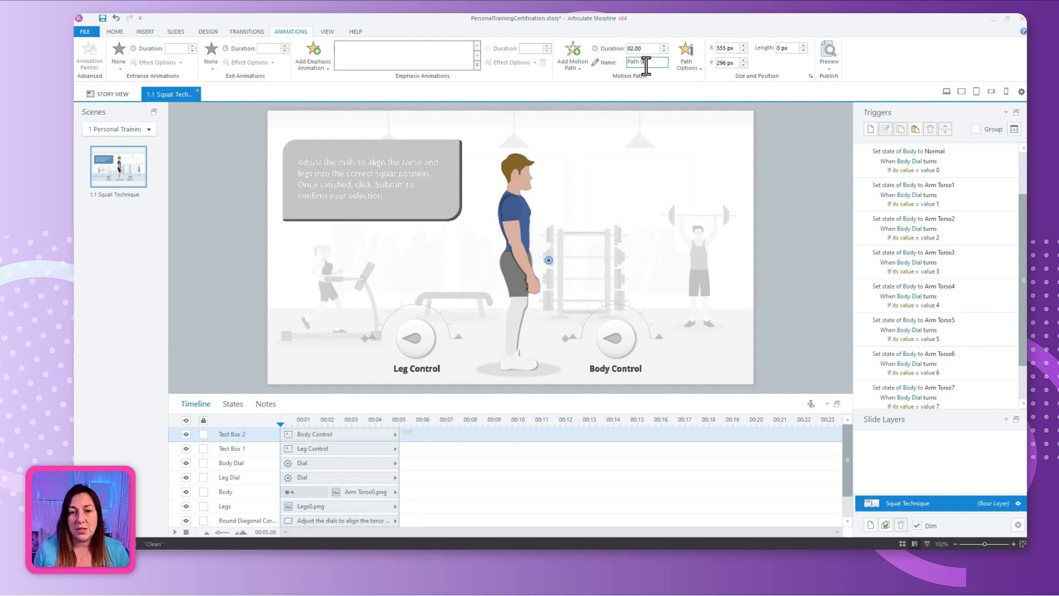
{"action": "key", "text": "Return"}
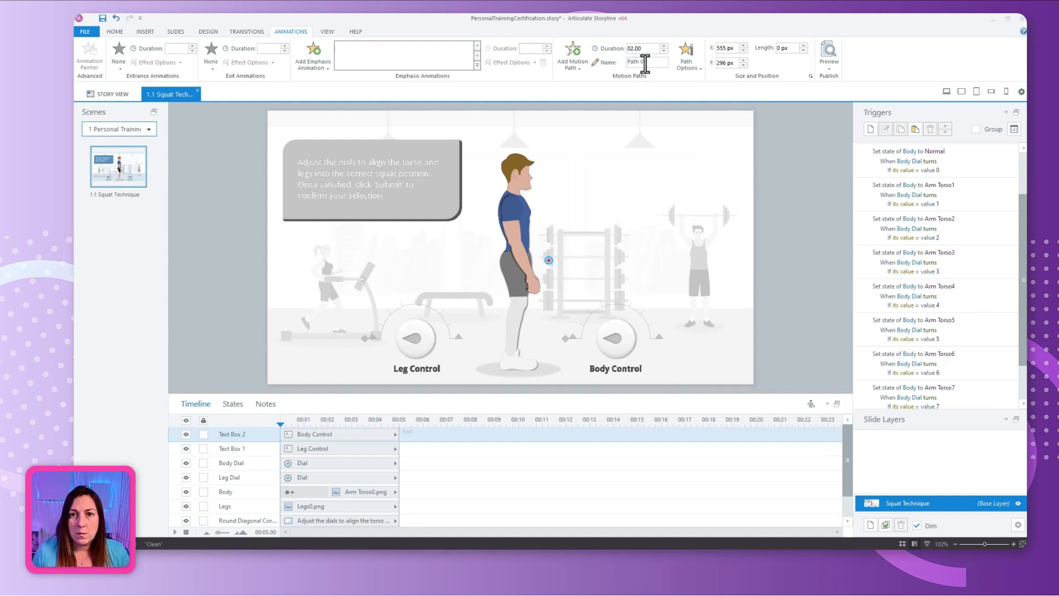
Edit the Path 0 trigger to move Body when the LegDial variable changes, on the condition that LegDial equals 0.
{"action": "scroll", "coordinate": [964, 373], "scroll_direction": "up", "scroll_amount": 3}
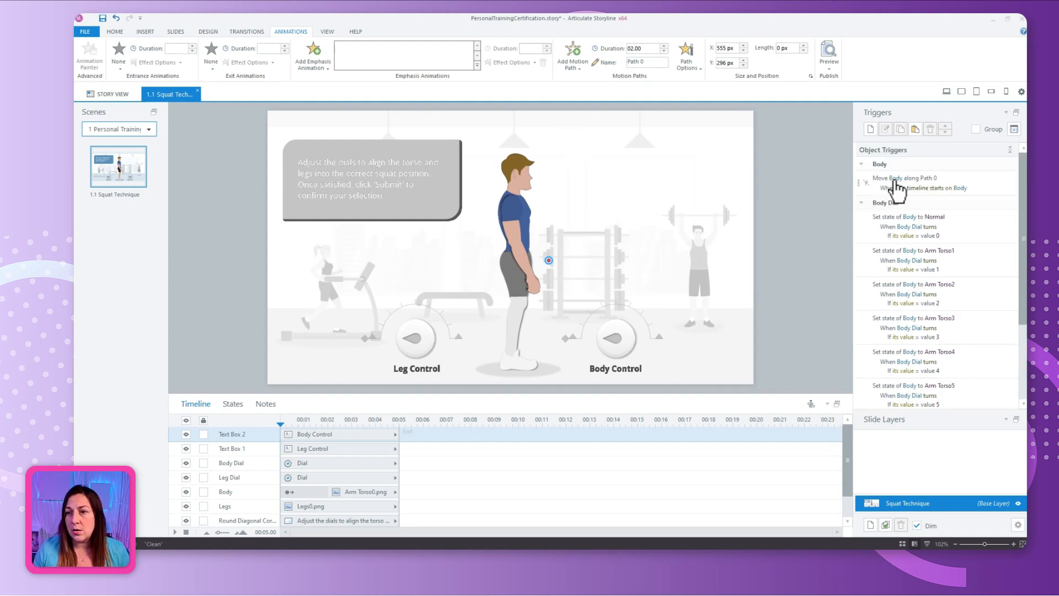
{"action": "left_click", "coordinate": [978, 180]}
{"action": "double_click", "coordinate": [978, 181]}
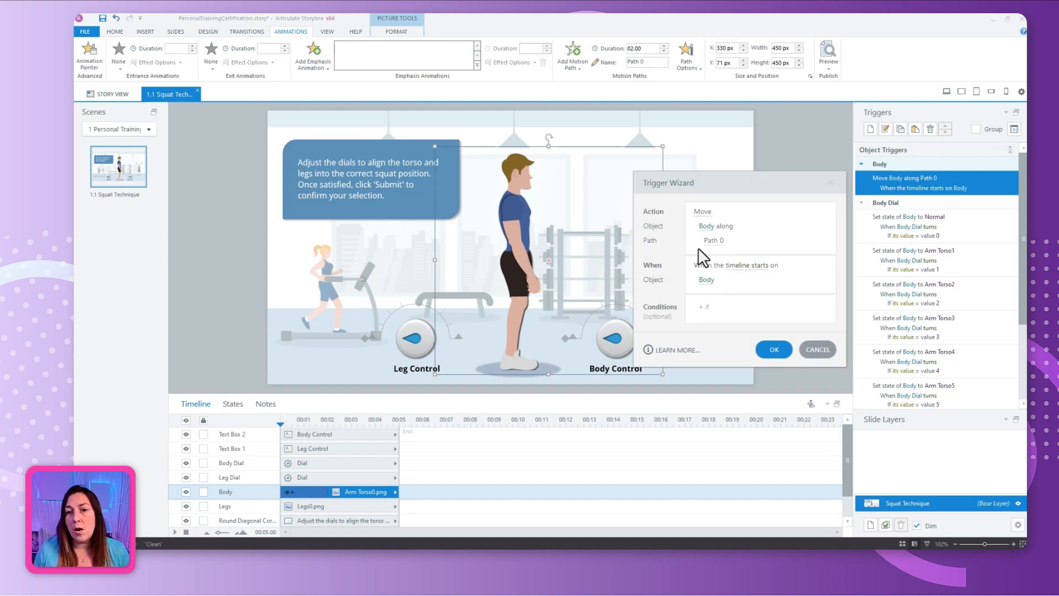
{"action": "left_click", "coordinate": [747, 265]}
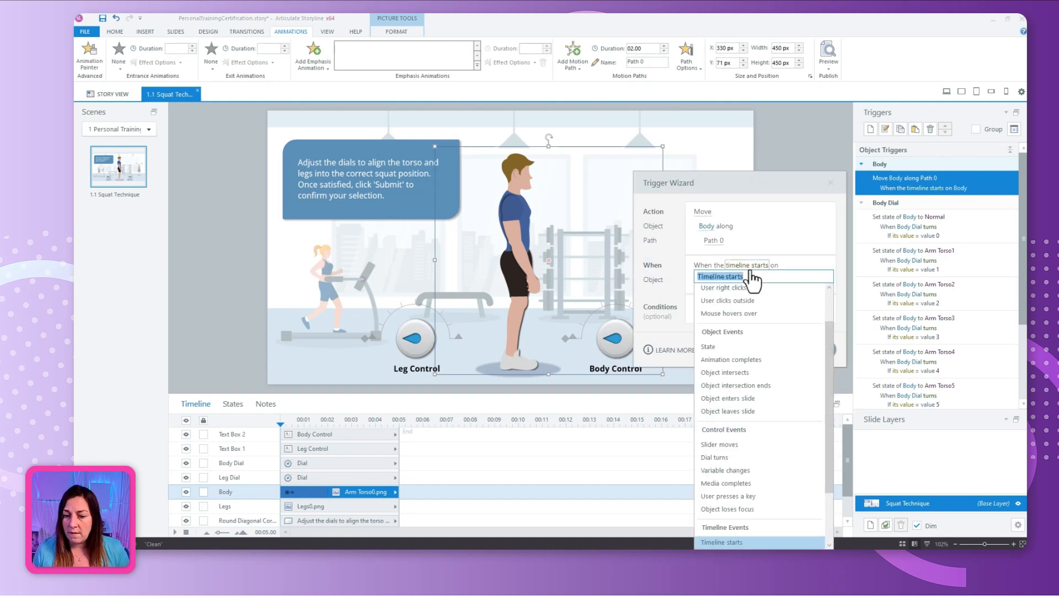
{"action": "left_click", "coordinate": [724, 472]}
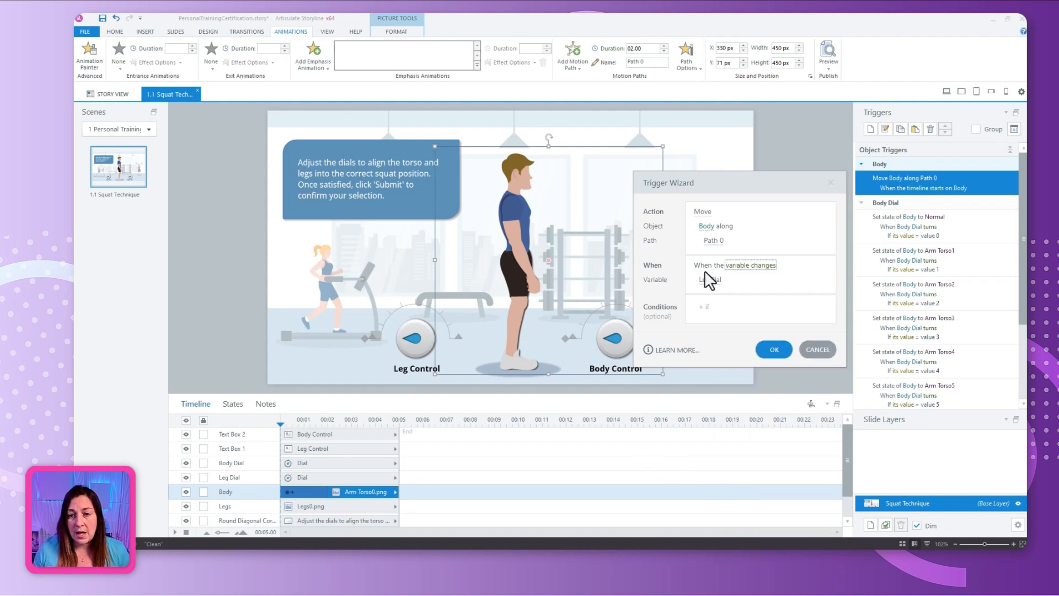
{"action": "left_click", "coordinate": [704, 306]}
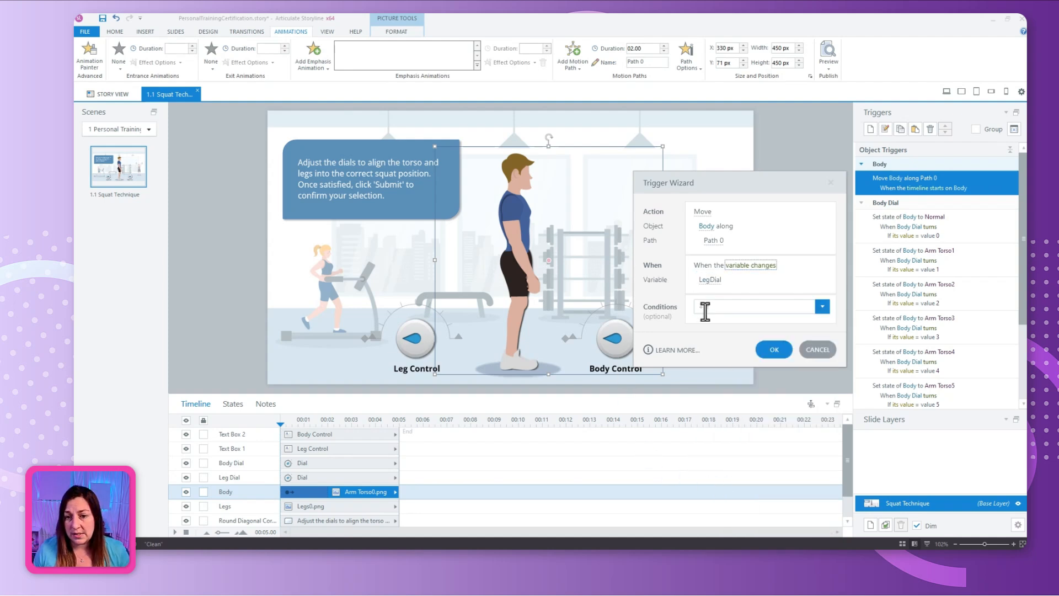
{"action": "left_click", "coordinate": [706, 308]}
{"action": "left_click", "coordinate": [728, 390]}
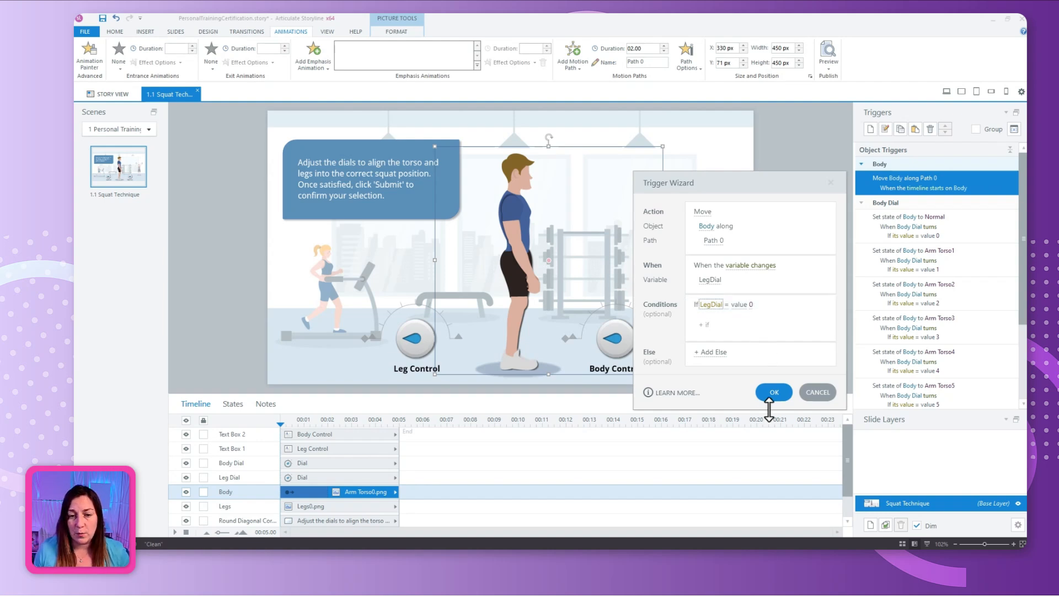
{"action": "left_click", "coordinate": [774, 392]}
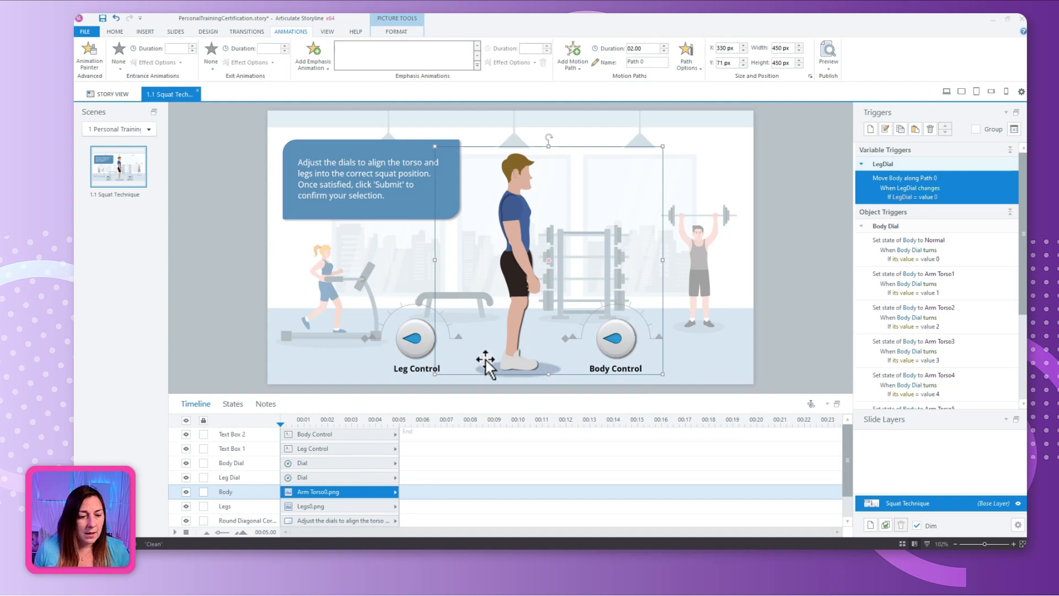
Set the Legs picture's initial state to Legs1, and select the Body picture on the slide.
{"action": "left_click", "coordinate": [327, 506]}
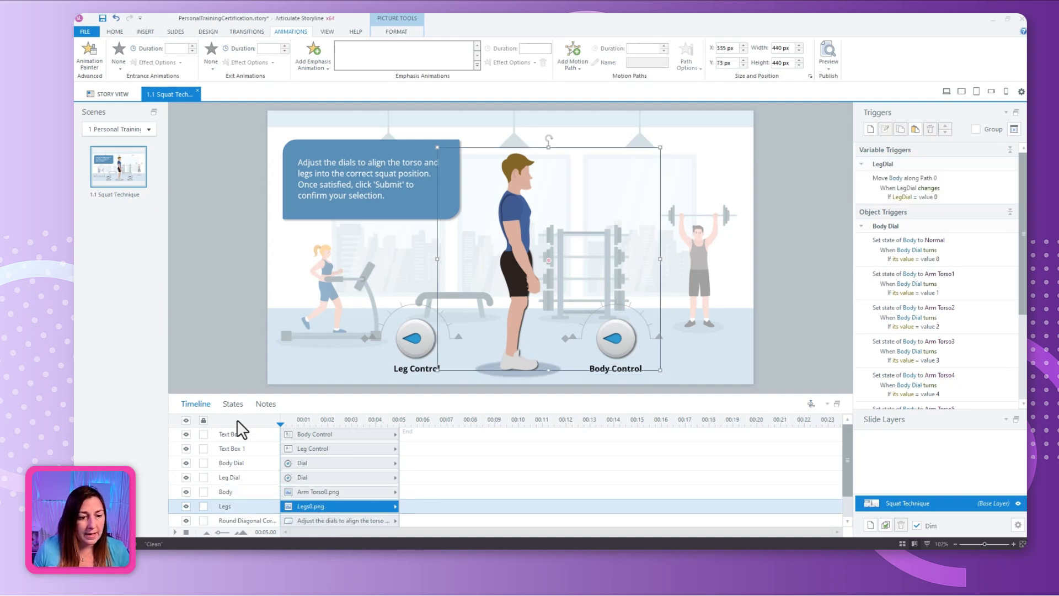
{"action": "left_click", "coordinate": [233, 404]}
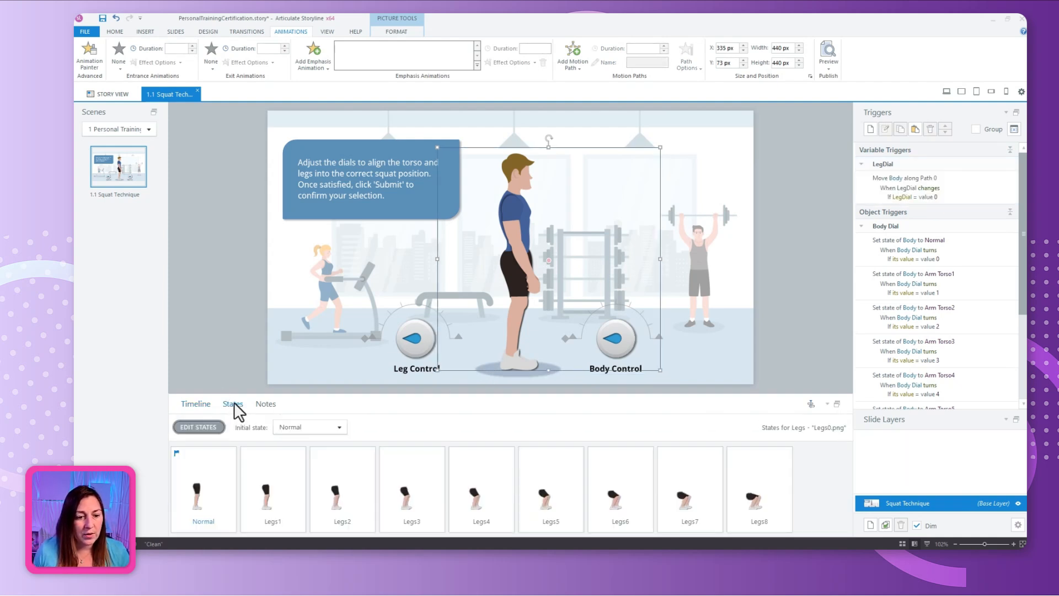
{"action": "left_click", "coordinate": [338, 427]}
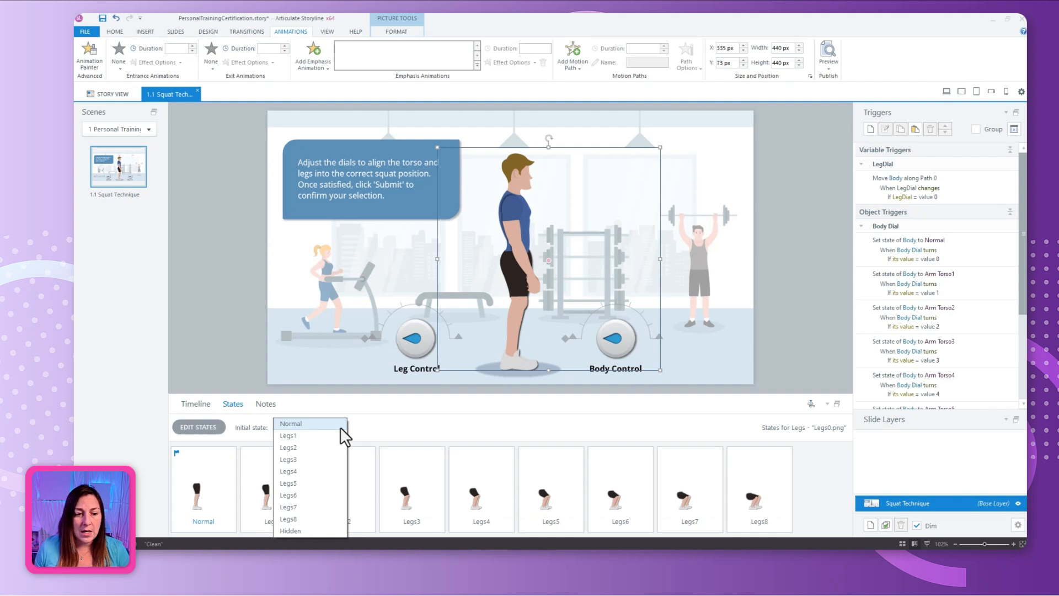
{"action": "left_click", "coordinate": [313, 435]}
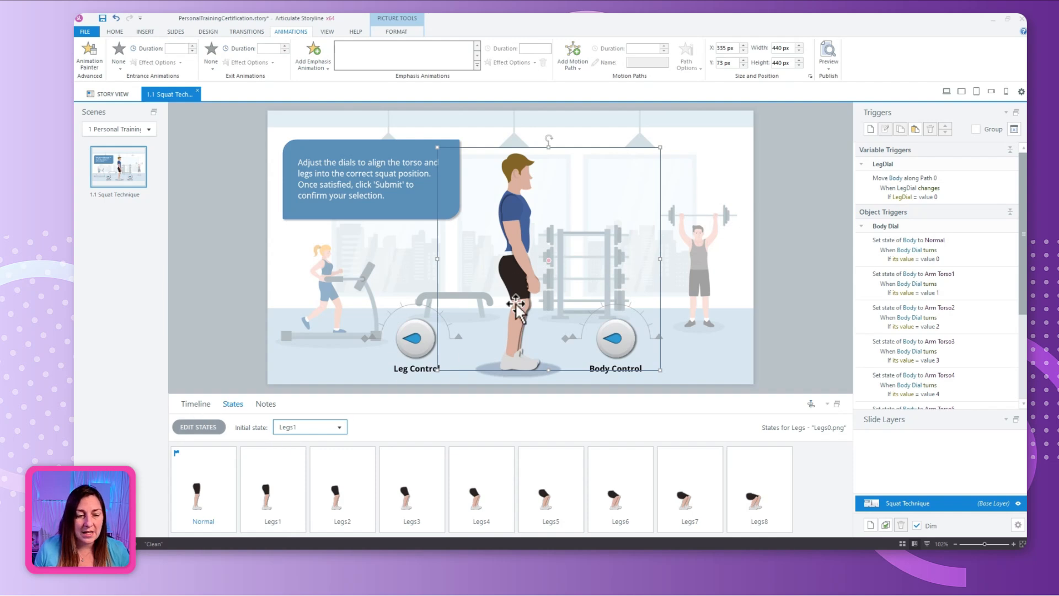
{"action": "left_click", "coordinate": [205, 404]}
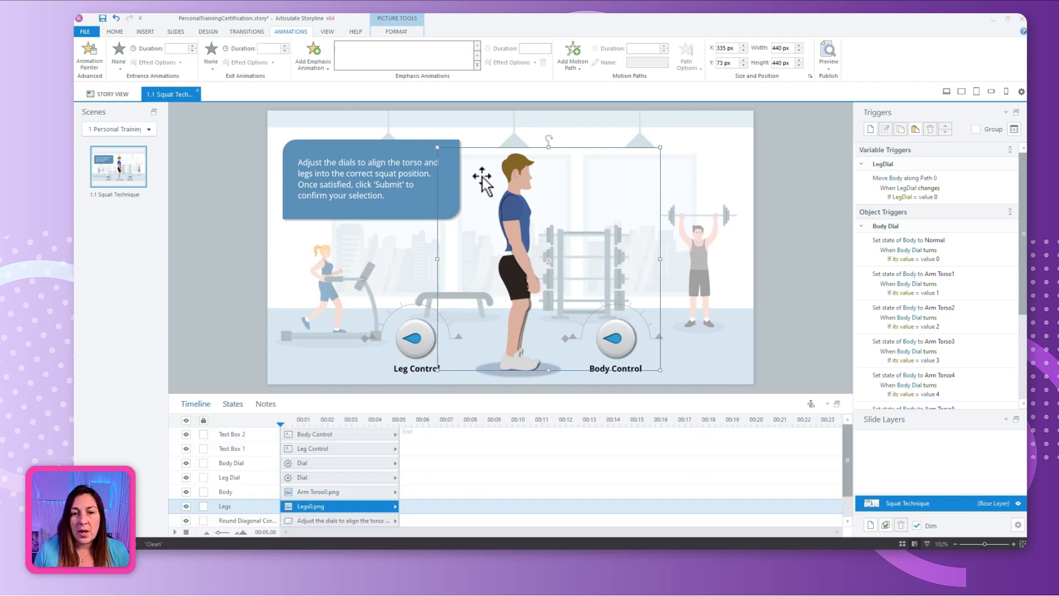
{"action": "left_click", "coordinate": [521, 199]}
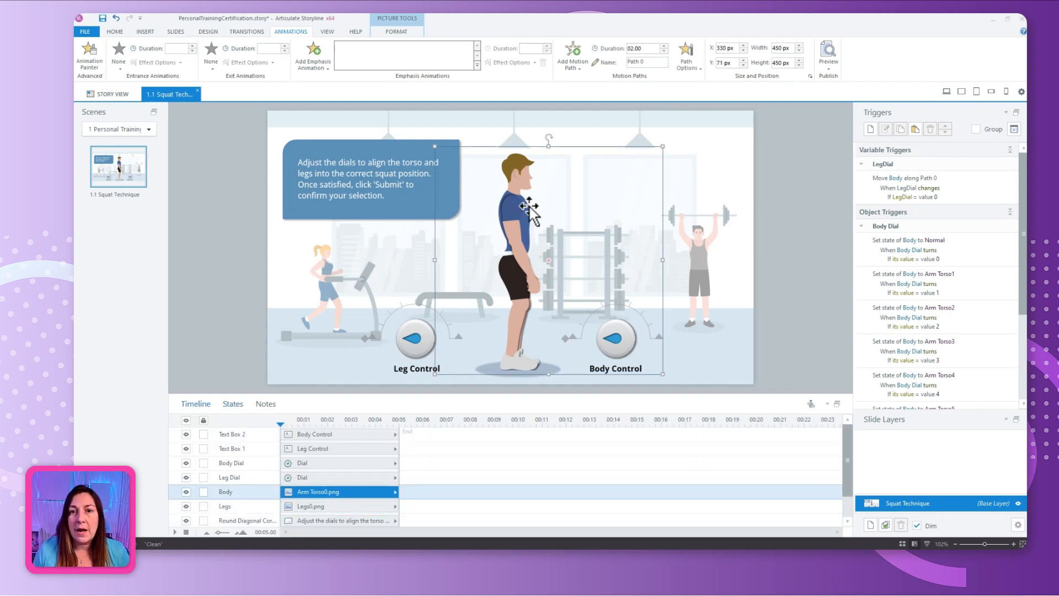
Add a line motion path to the Body picture, ending above the Legs1 legs at about X 548, Y 313 px, with a 0 px length.
{"action": "left_click", "coordinate": [576, 68]}
{"action": "left_click", "coordinate": [471, 96]}
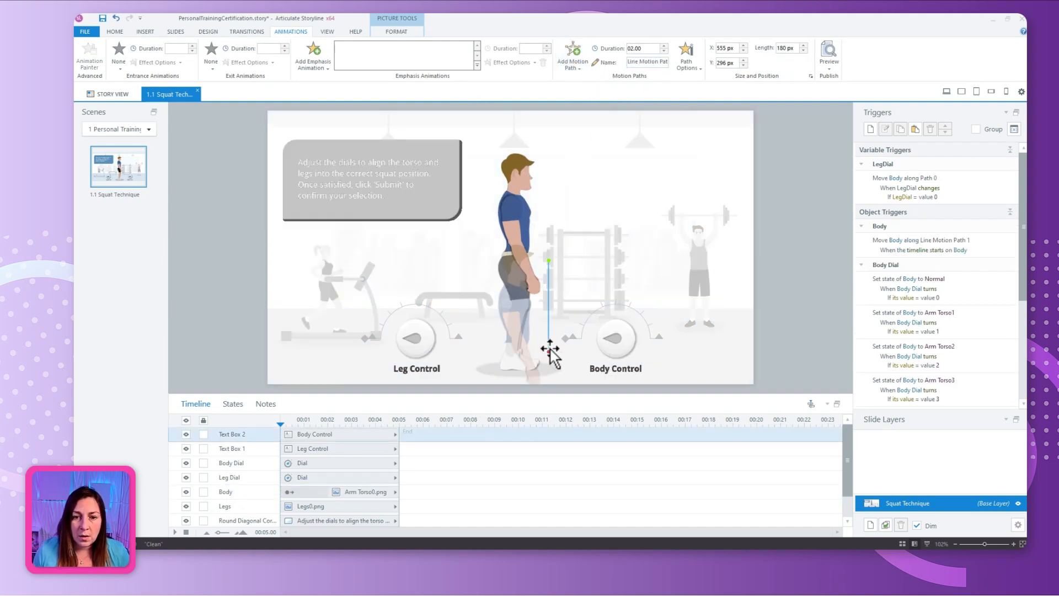
{"action": "left_click_drag", "start_coordinate": [548, 351], "coordinate": [545, 270]}
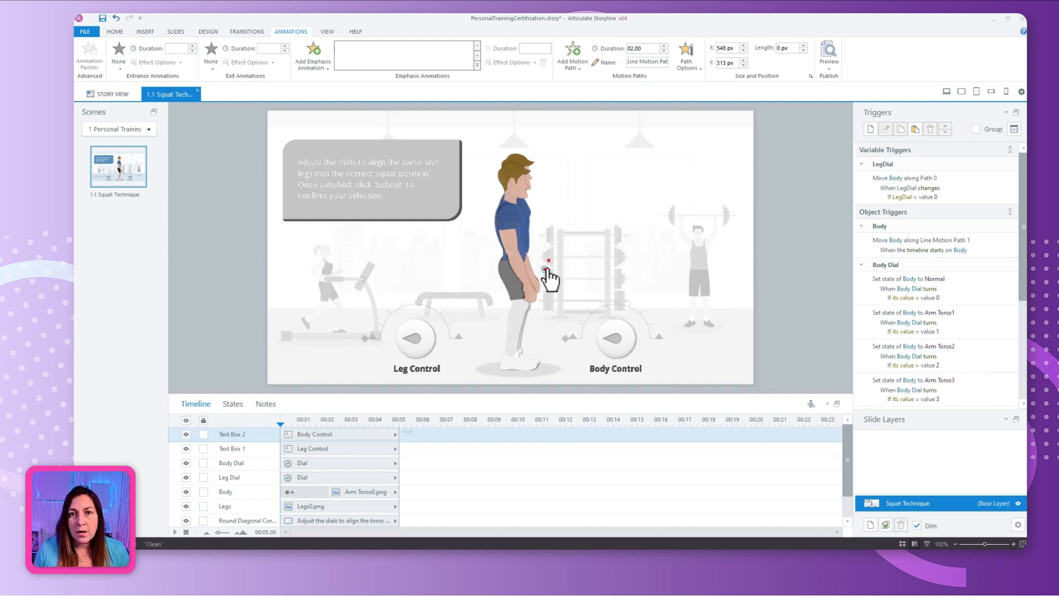
Rename the Body picture's new line motion path as Path 1.
{"action": "double_click", "coordinate": [652, 61]}
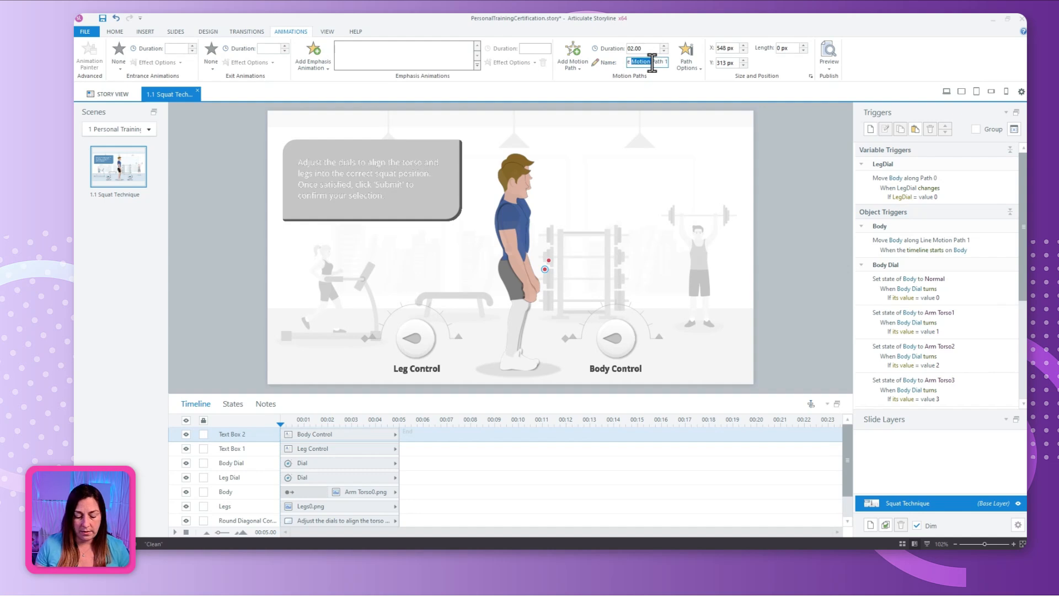
{"action": "triple_click", "coordinate": [652, 62]}
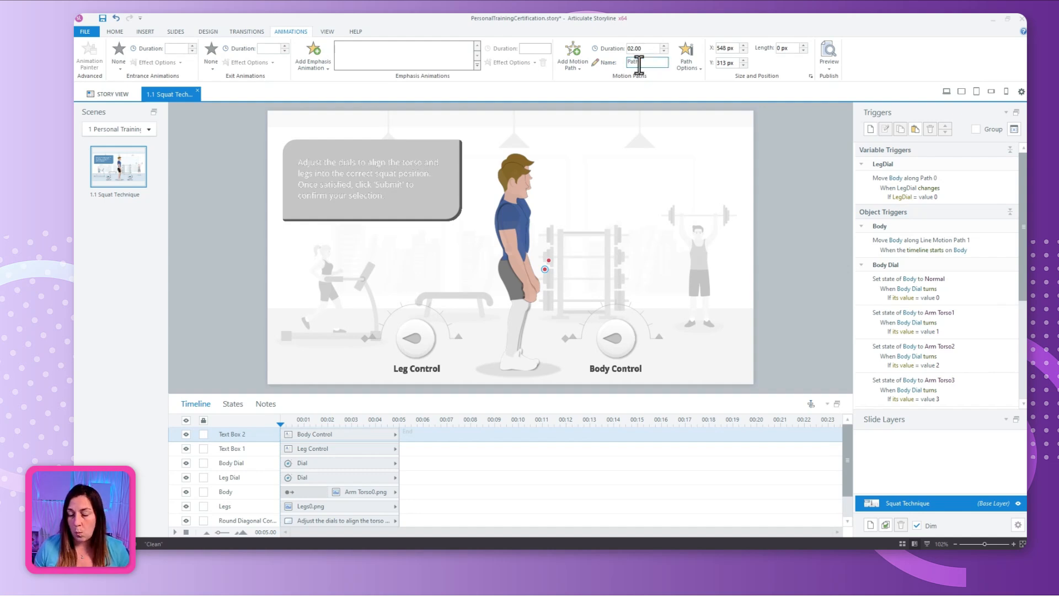
{"action": "key", "text": "Return"}
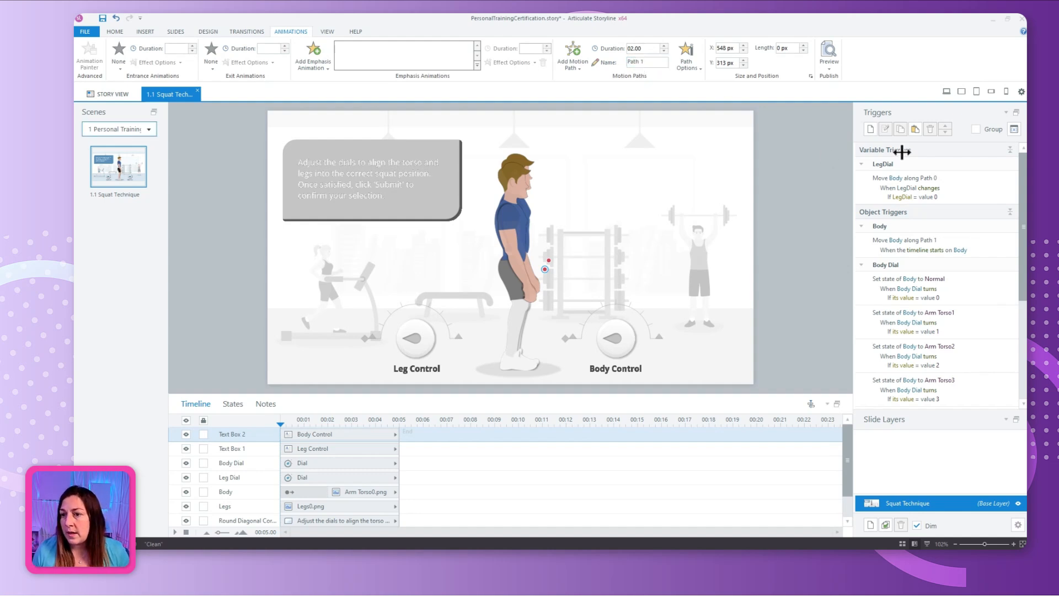
Edit the Path 1 trigger to move Body when the LegDial variable changes, on the condition that LegDial equals 1.
{"action": "left_click", "coordinate": [981, 244]}
{"action": "double_click", "coordinate": [980, 244]}
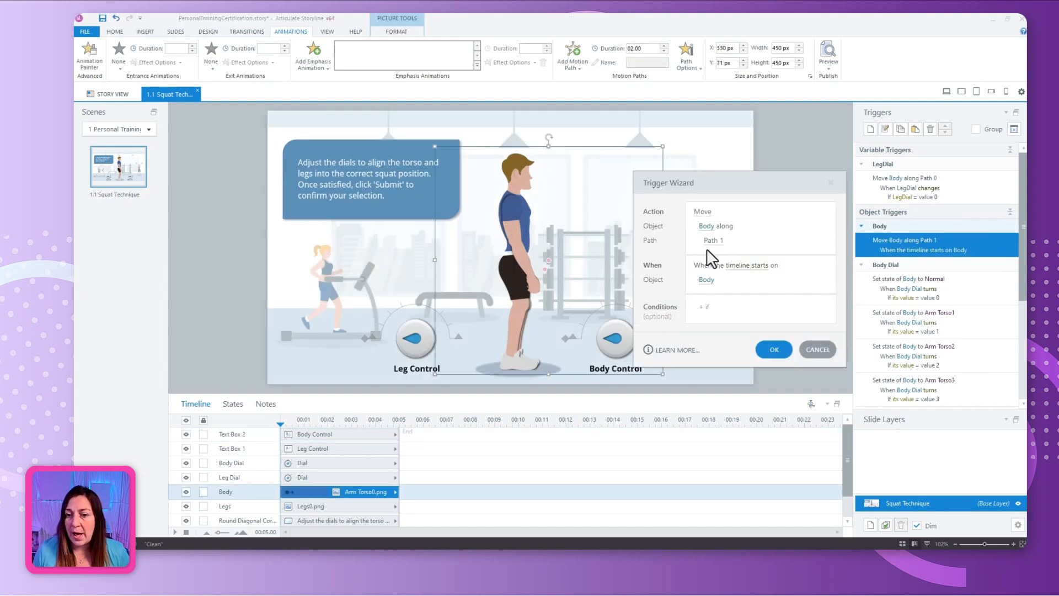
{"action": "left_click", "coordinate": [753, 265]}
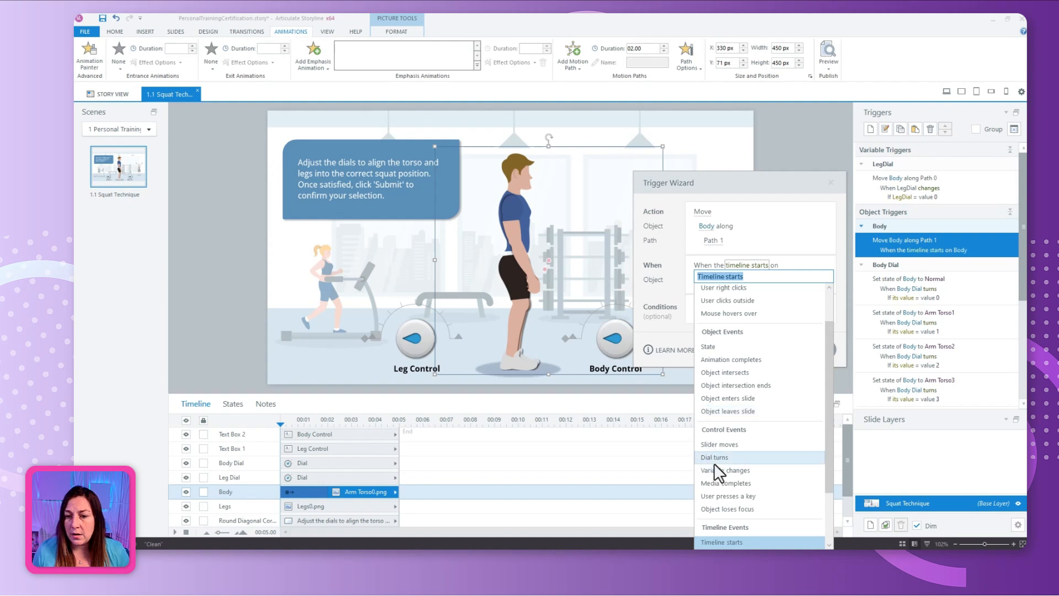
{"action": "left_click", "coordinate": [728, 469]}
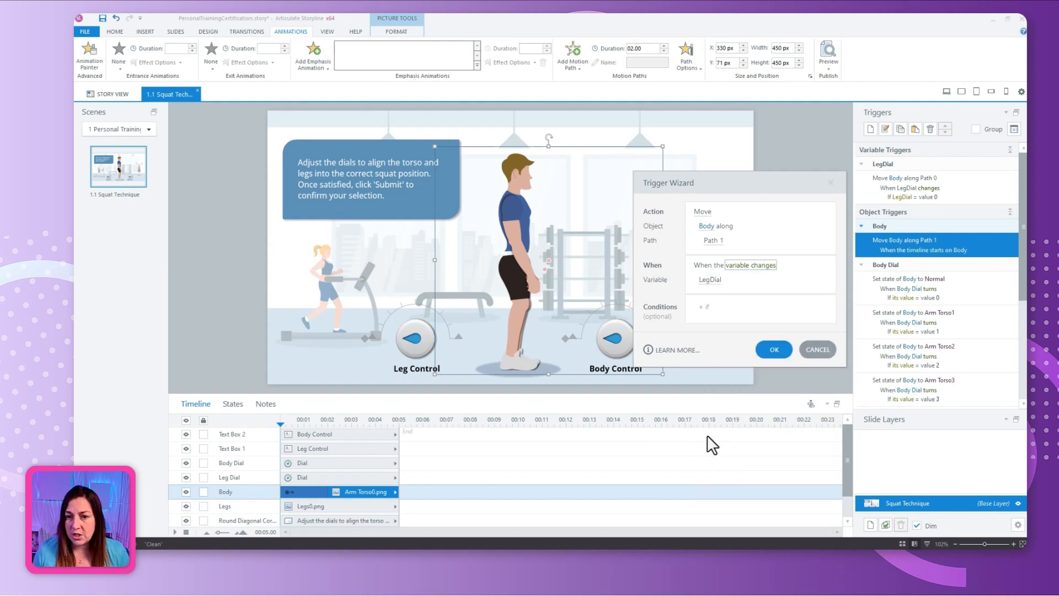
{"action": "left_click", "coordinate": [706, 308]}
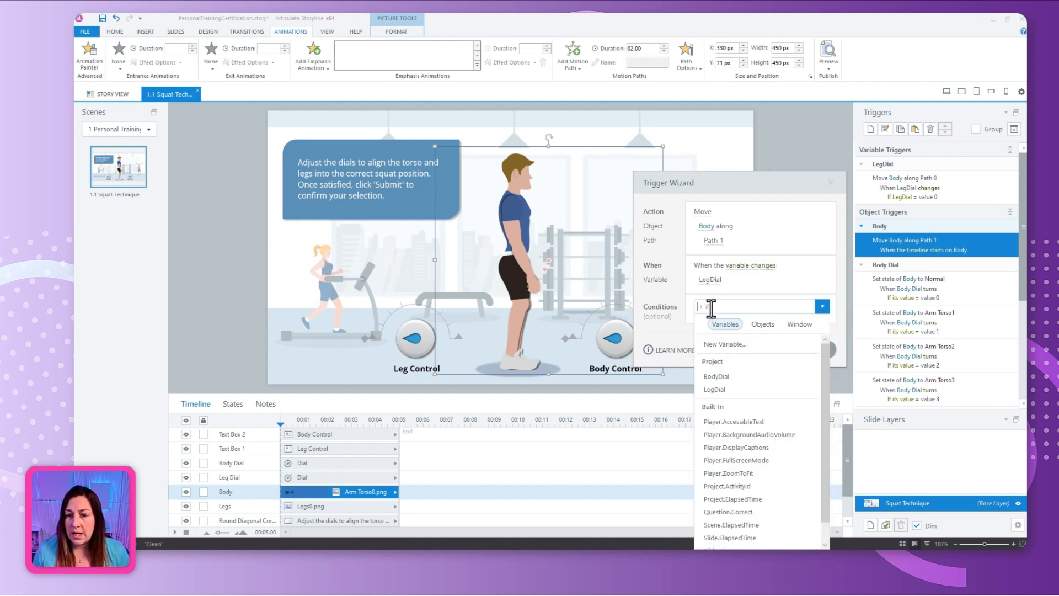
{"action": "left_click", "coordinate": [711, 389]}
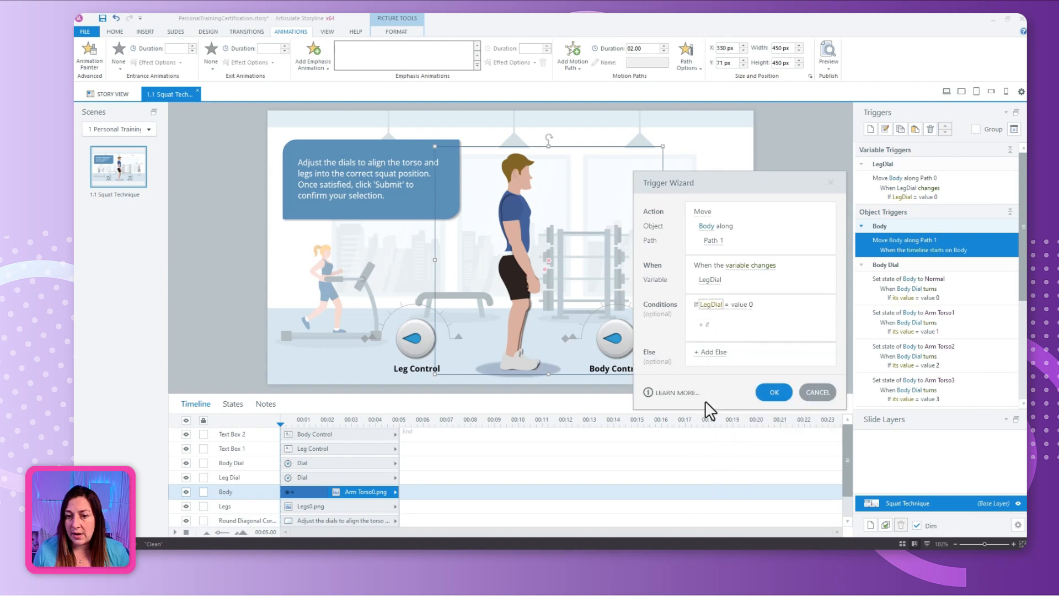
{"action": "left_click", "coordinate": [750, 304]}
{"action": "type", "text": "1"}
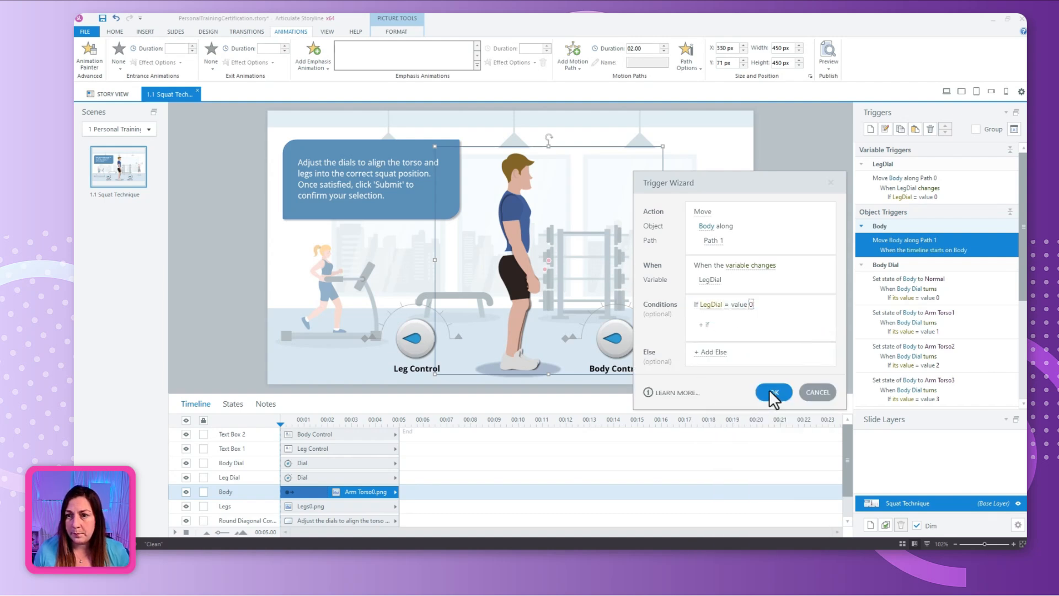
{"action": "left_click", "coordinate": [769, 390]}
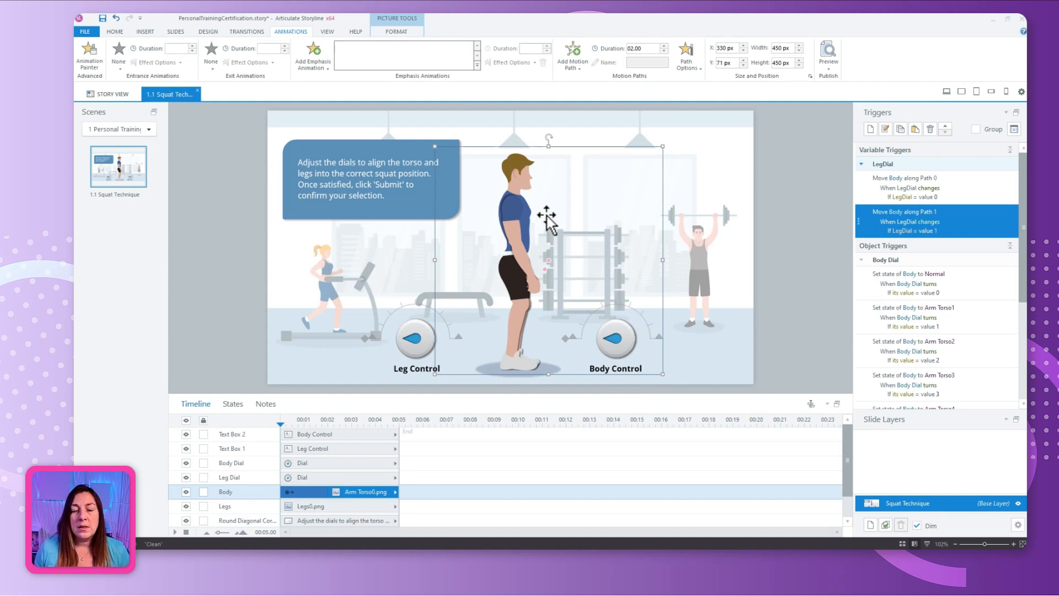
Set the Legs picture's initial state to Legs2 and return to the timeline.
{"action": "left_click", "coordinate": [314, 506]}
{"action": "left_click", "coordinate": [232, 408]}
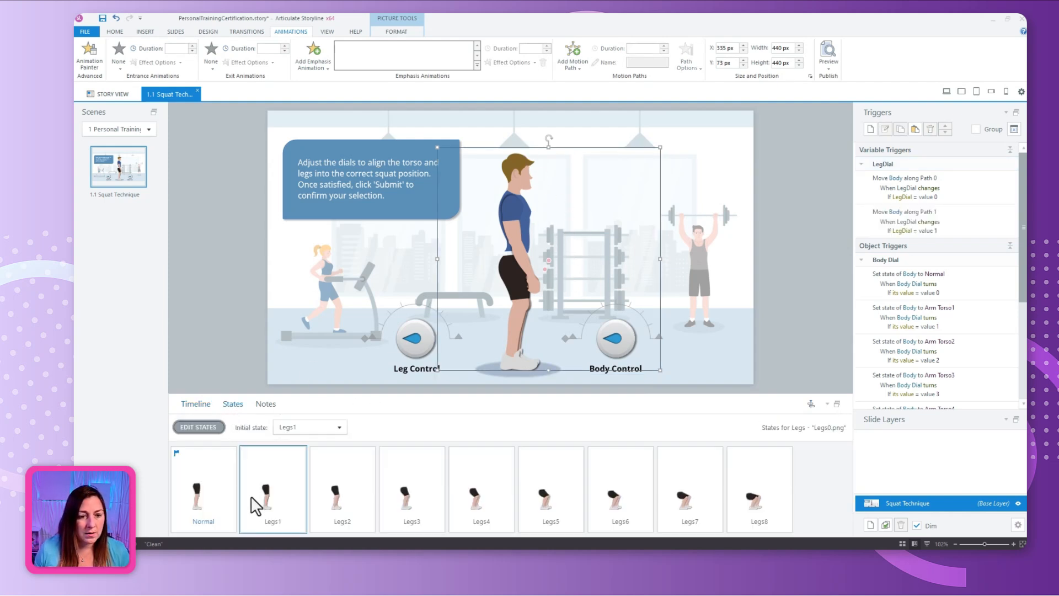
{"action": "left_click", "coordinate": [311, 430]}
{"action": "left_click", "coordinate": [306, 447]}
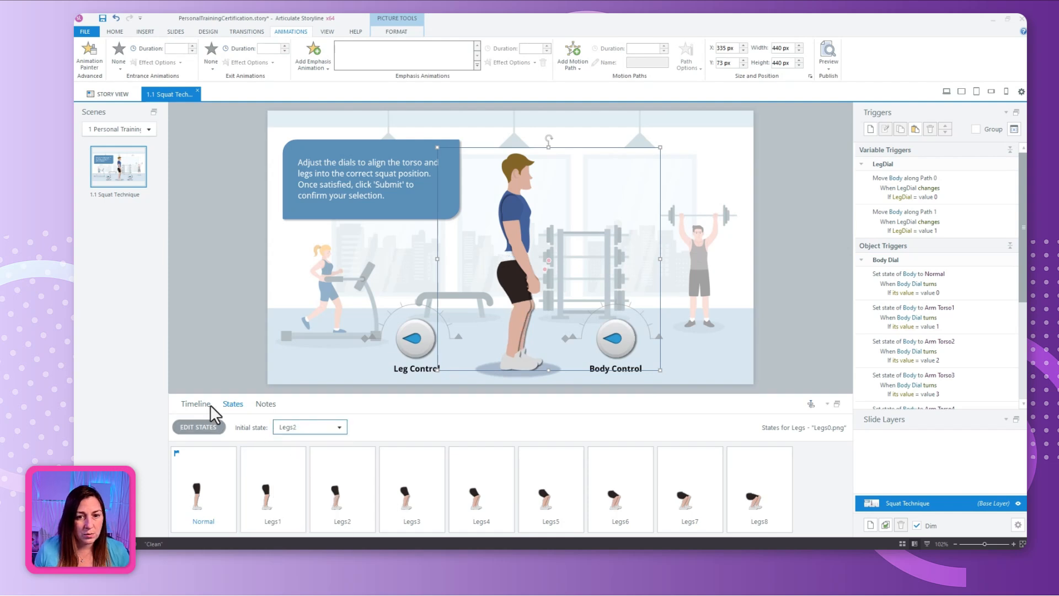
{"action": "left_click", "coordinate": [196, 403]}
Add a line motion path to Body, aligned with the Legs2 legs at about X 543, Y 322 px, and collapse it to 0 px.
{"action": "left_click", "coordinate": [515, 190]}
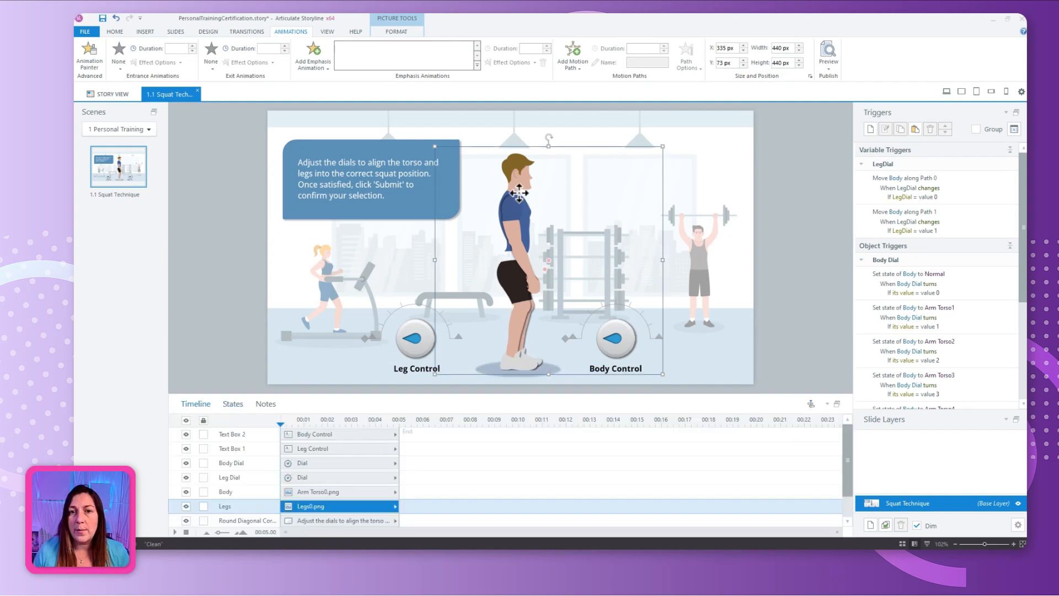
{"action": "left_click", "coordinate": [568, 65]}
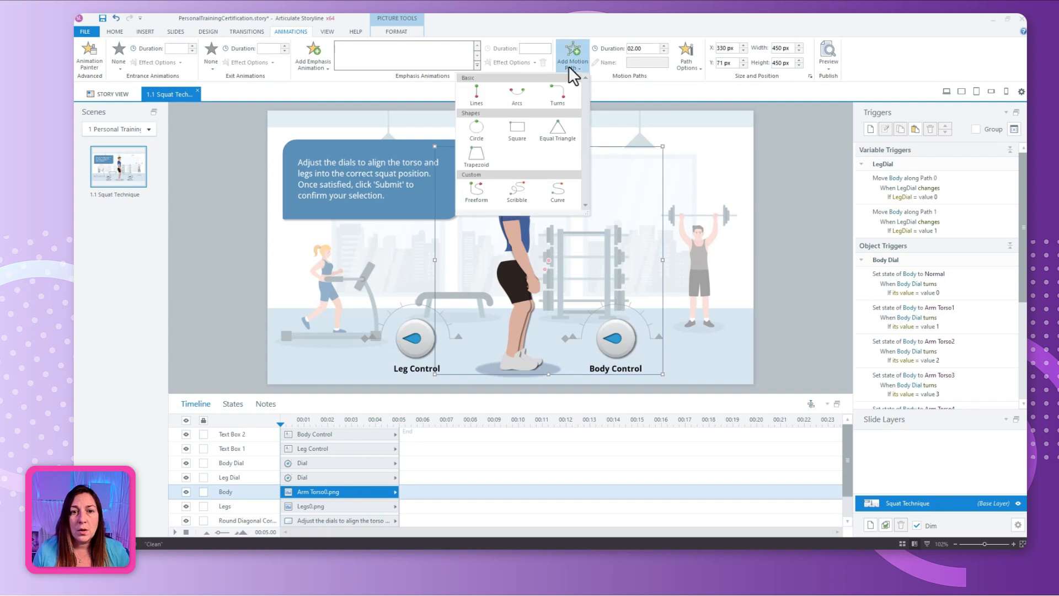
{"action": "left_click", "coordinate": [484, 102]}
{"action": "left_click", "coordinate": [548, 352]}
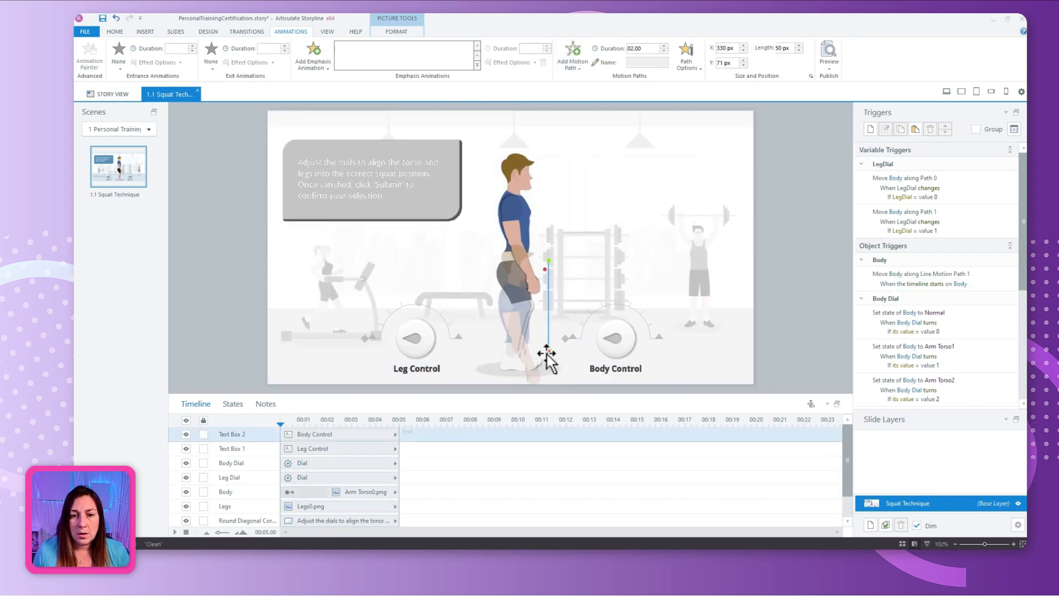
{"action": "left_click_drag", "start_coordinate": [548, 352], "coordinate": [546, 282]}
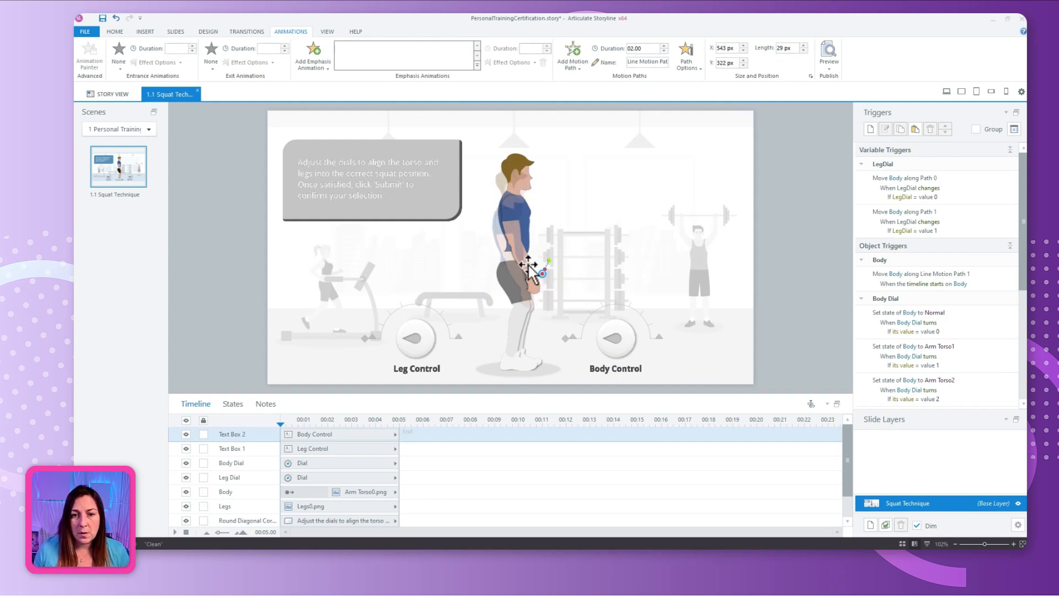
{"action": "left_click_drag", "start_coordinate": [549, 261], "coordinate": [544, 284]}
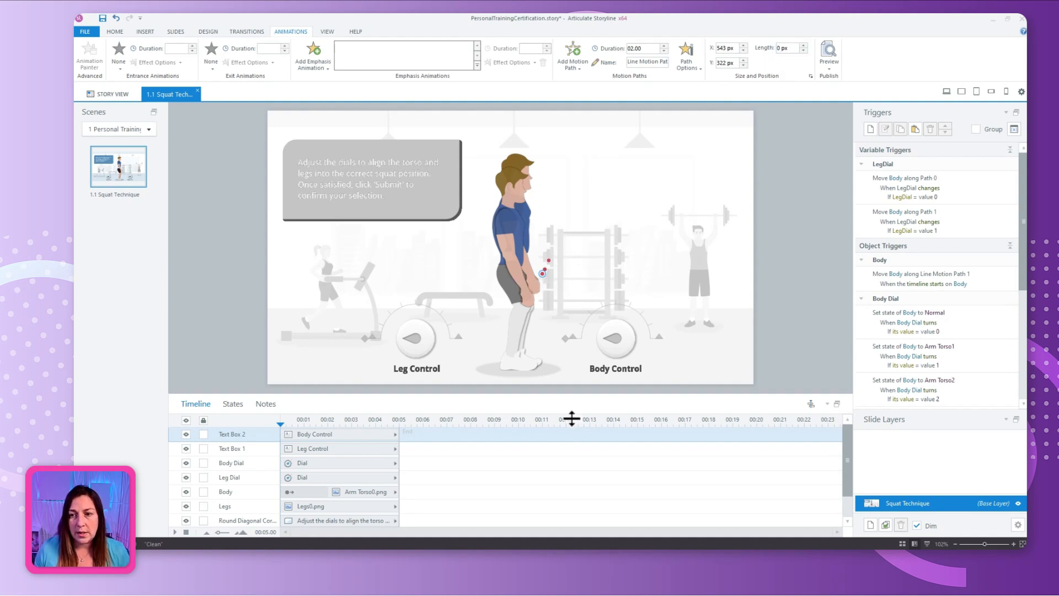
Rename the motion path aligned with the Legs2 state as Path 2.
{"action": "left_click", "coordinate": [648, 62]}
{"action": "type", "text": "P"}
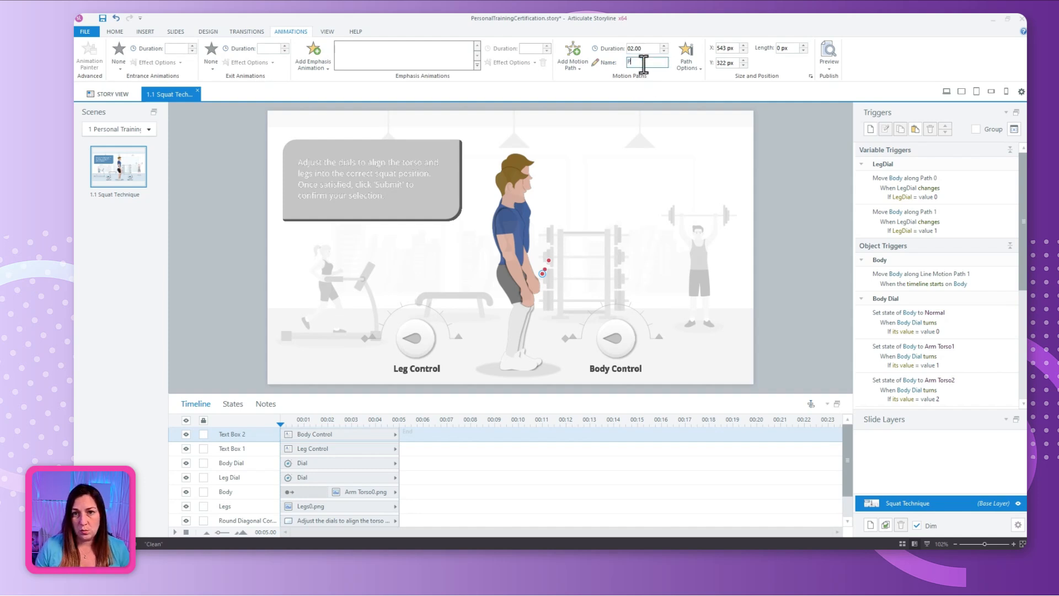
{"action": "type", "text": "ath 2"}
{"action": "key", "text": "Return"}
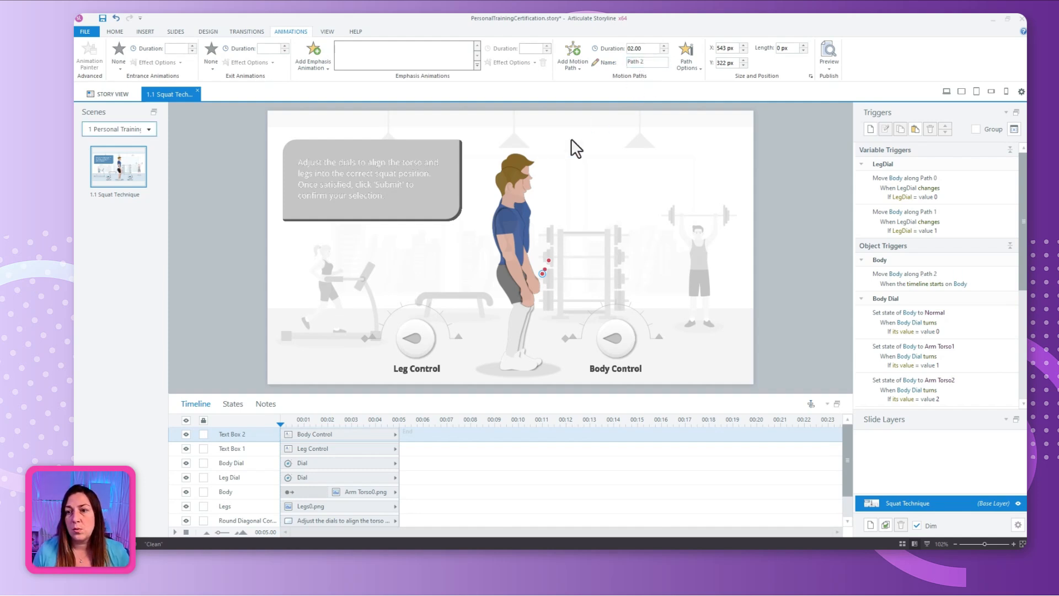
Edit the Path 2 trigger to move Body when the LegDial variable changes, on the condition that LegDial equals 2.
{"action": "left_click", "coordinate": [972, 271]}
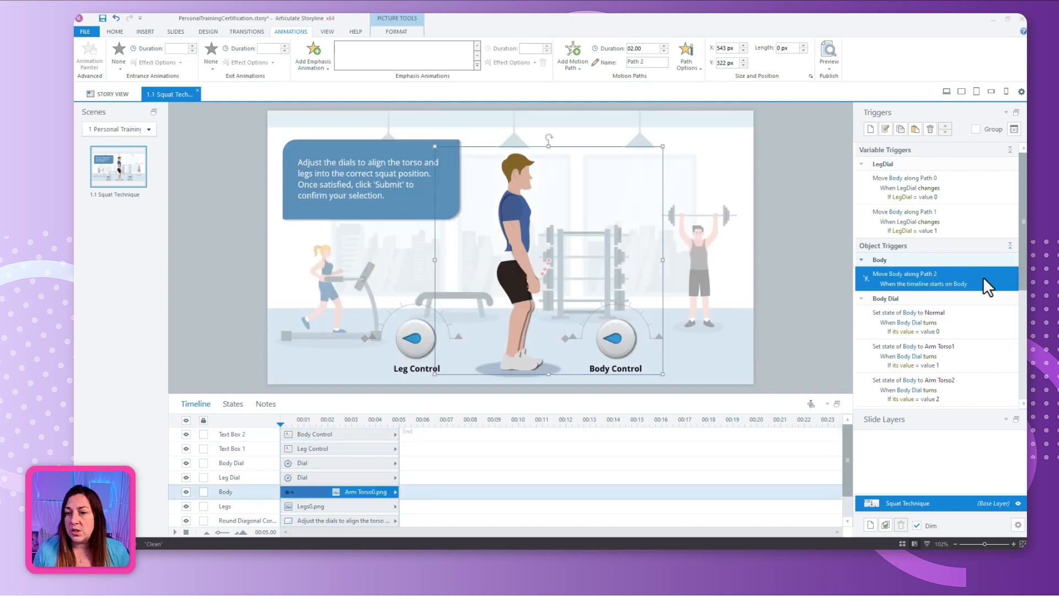
{"action": "double_click", "coordinate": [983, 276]}
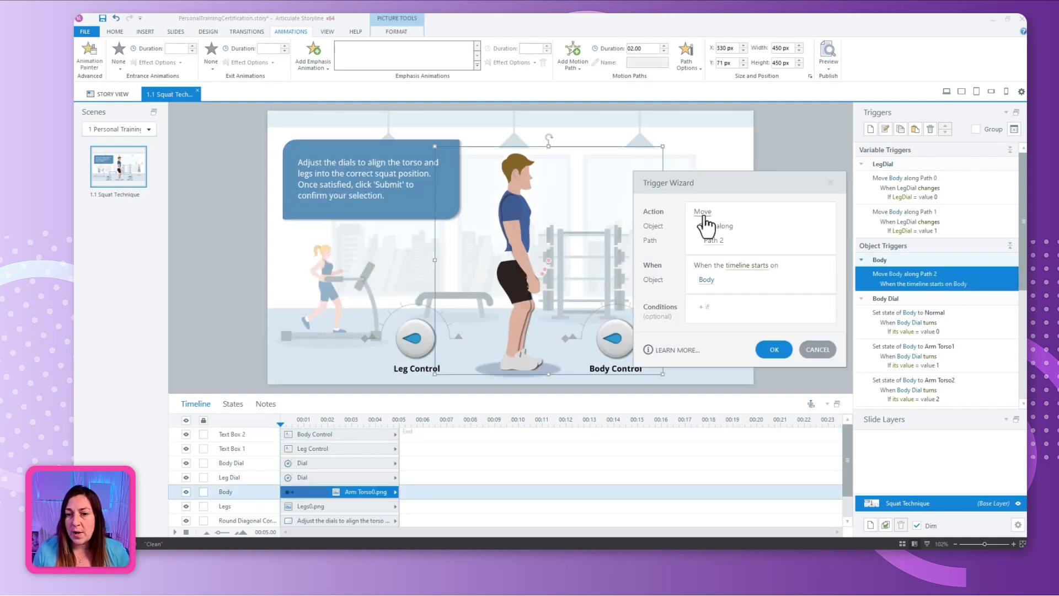
{"action": "left_click", "coordinate": [753, 269]}
{"action": "left_click", "coordinate": [709, 472]}
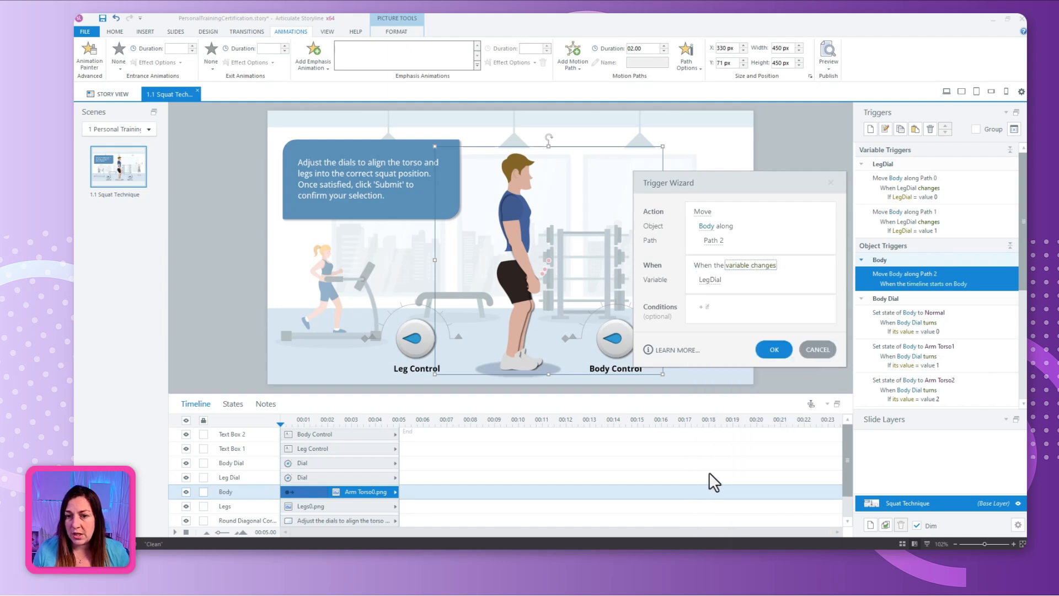
{"action": "left_click", "coordinate": [706, 279]}
{"action": "left_click", "coordinate": [709, 288]}
{"action": "left_click", "coordinate": [713, 307]}
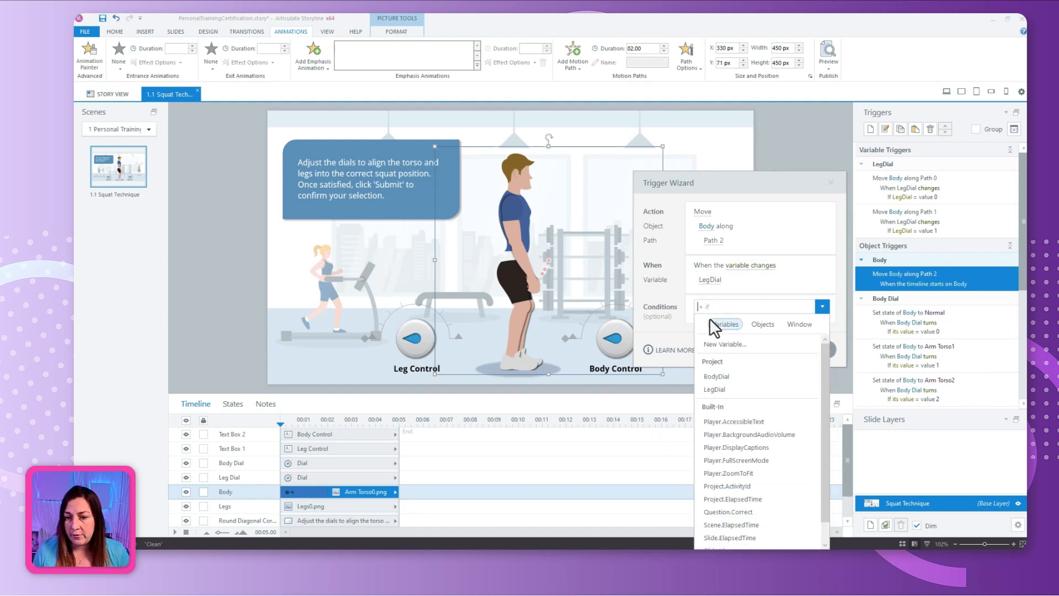
{"action": "left_click", "coordinate": [726, 388]}
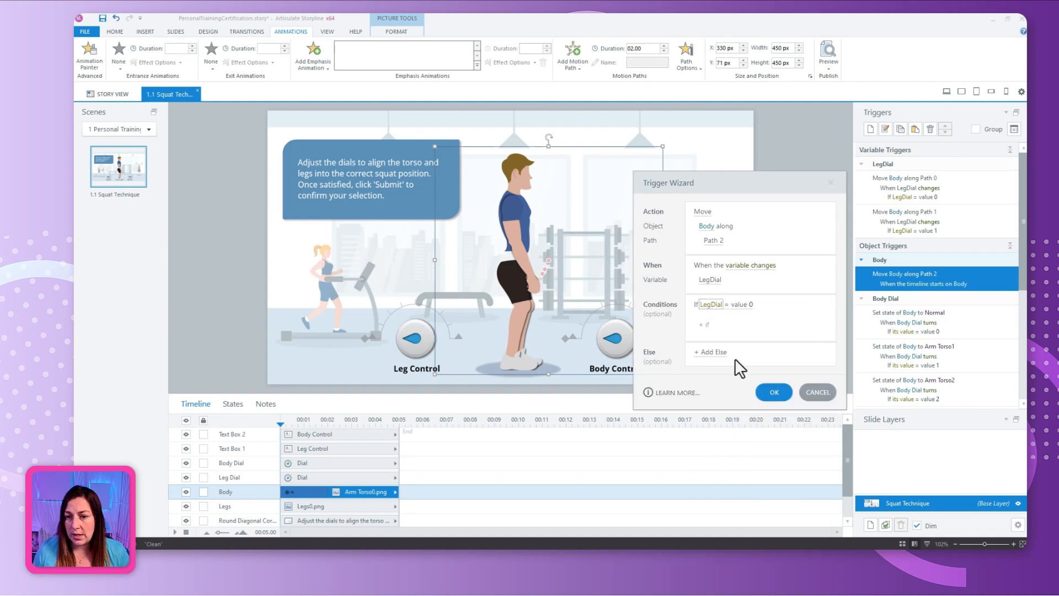
{"action": "left_click", "coordinate": [751, 306]}
{"action": "type", "text": "2"}
{"action": "key", "text": "Return"}
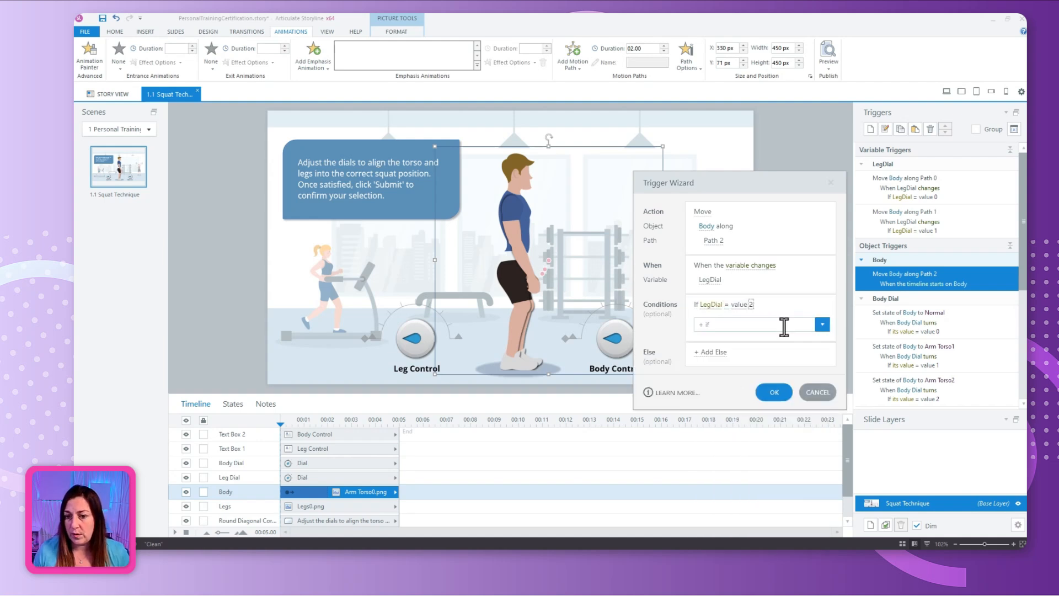
{"action": "left_click", "coordinate": [774, 392]}
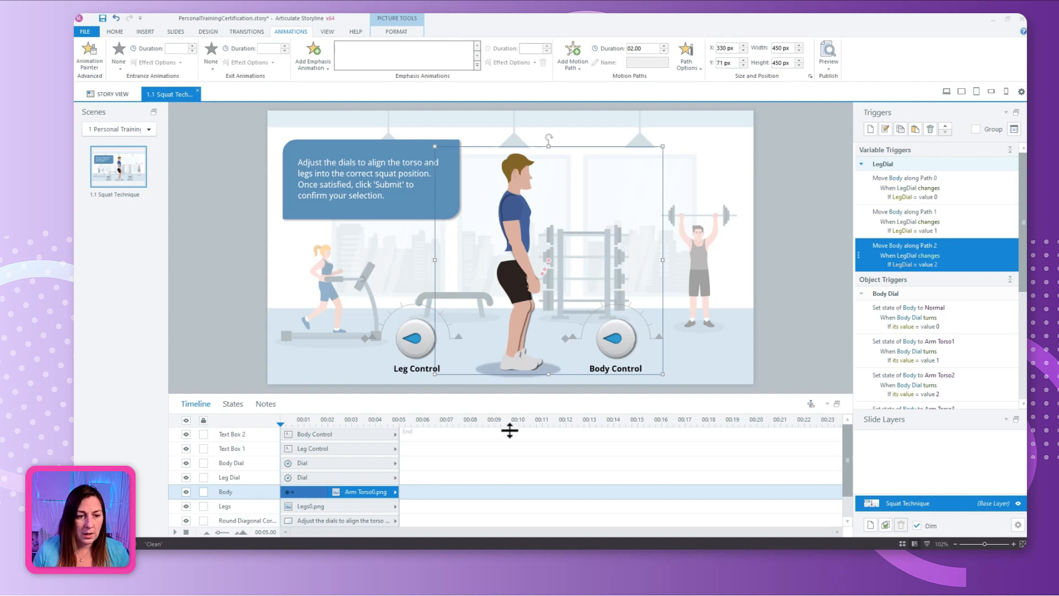
Set the Legs picture's initial state to Legs3 and return to the timeline.
{"action": "left_click", "coordinate": [298, 504]}
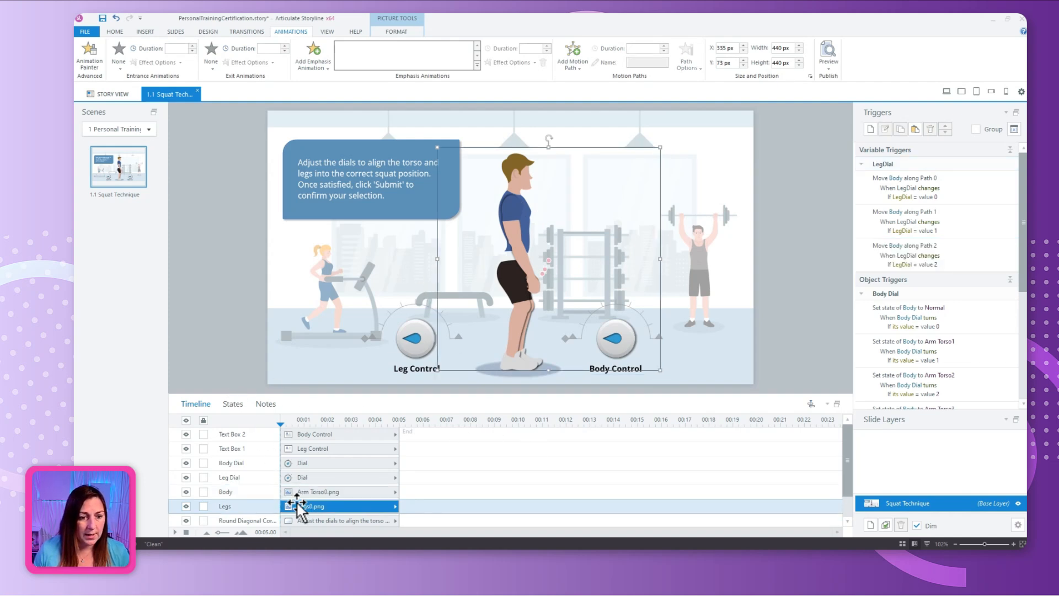
{"action": "left_click", "coordinate": [232, 403]}
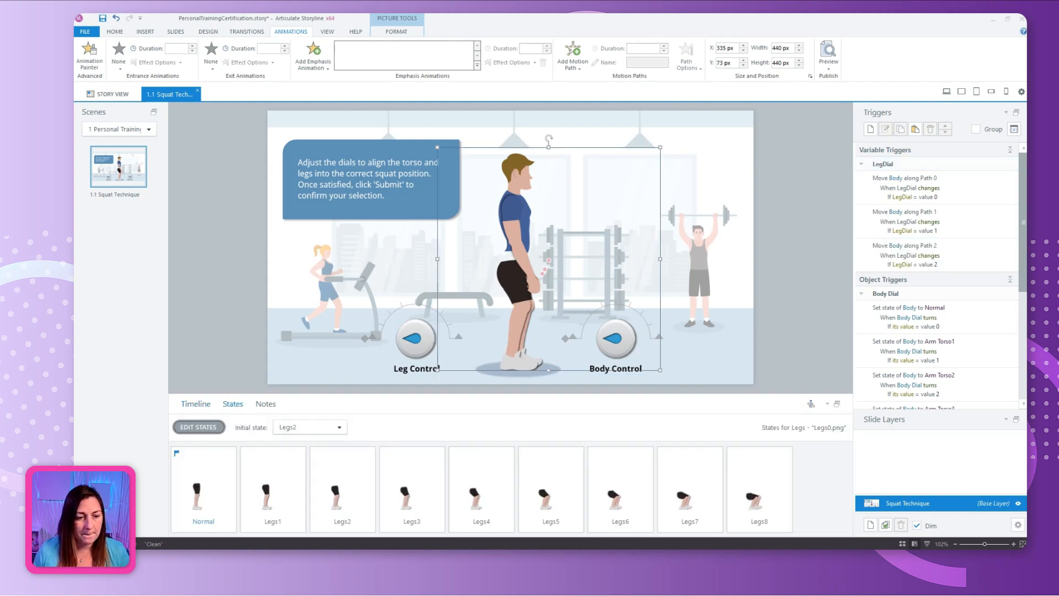
{"action": "left_click", "coordinate": [338, 428]}
{"action": "left_click", "coordinate": [310, 456]}
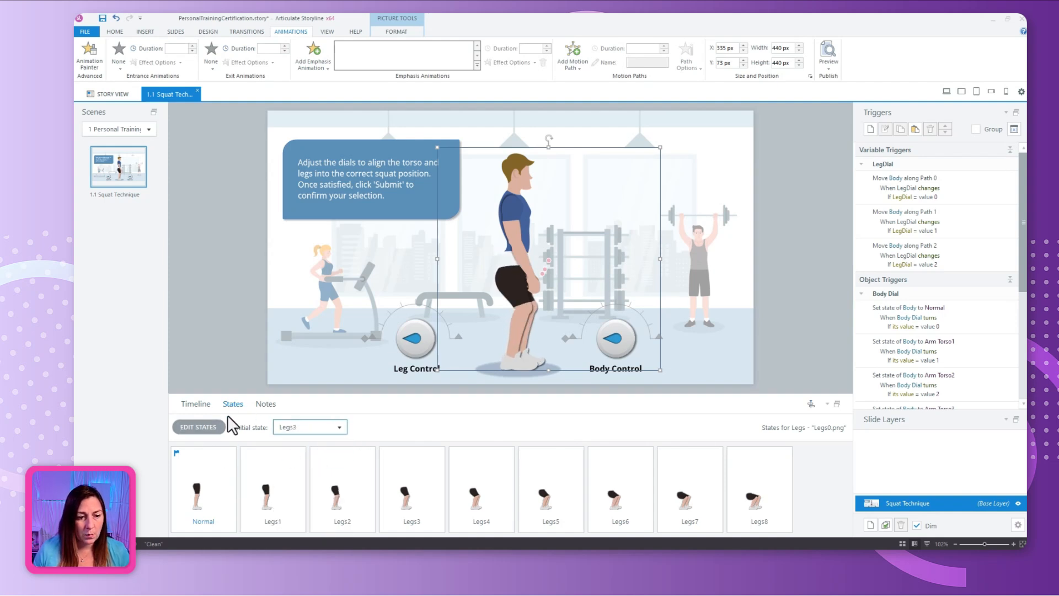
{"action": "left_click", "coordinate": [195, 403]}
Add a line motion path to Body, aligned with the Legs3 legs at about X 540, Y 334 px, and collapse it to 0 px.
{"action": "left_click", "coordinate": [528, 216]}
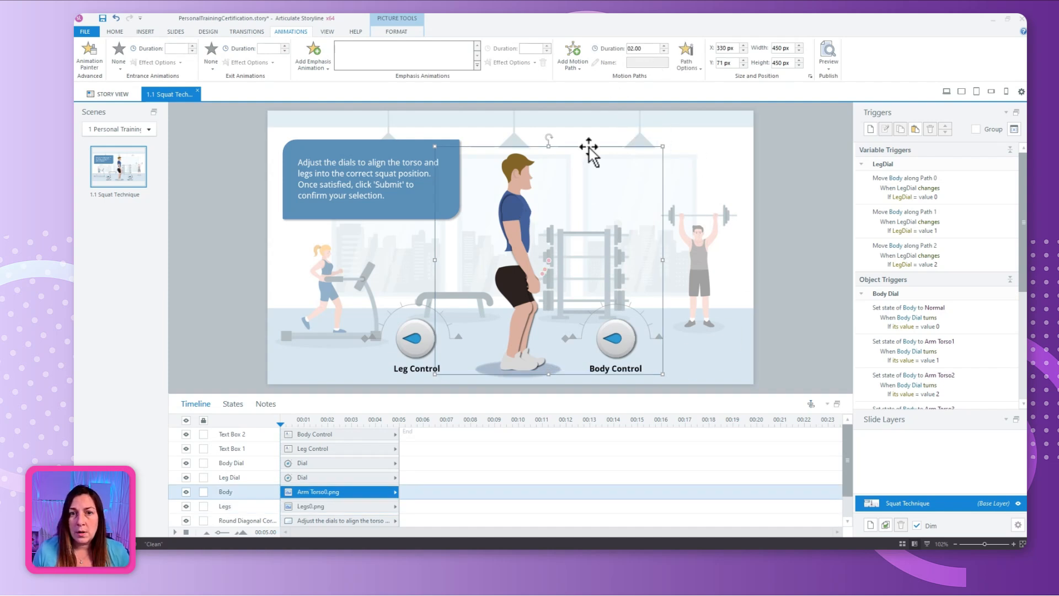
{"action": "left_click", "coordinate": [572, 55]}
{"action": "left_click", "coordinate": [480, 94]}
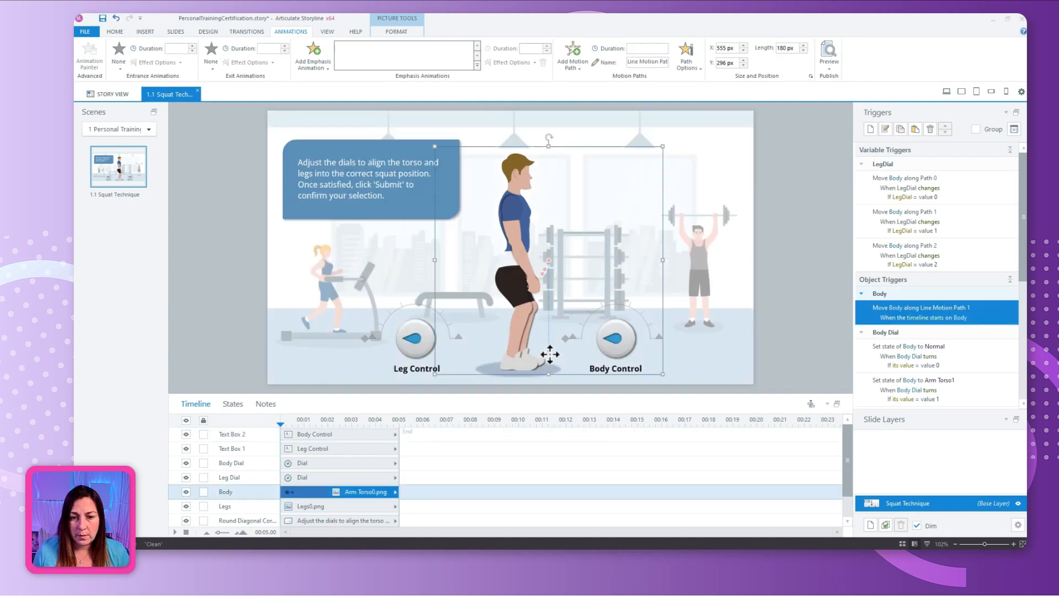
{"action": "left_click_drag", "start_coordinate": [550, 354], "coordinate": [543, 285]}
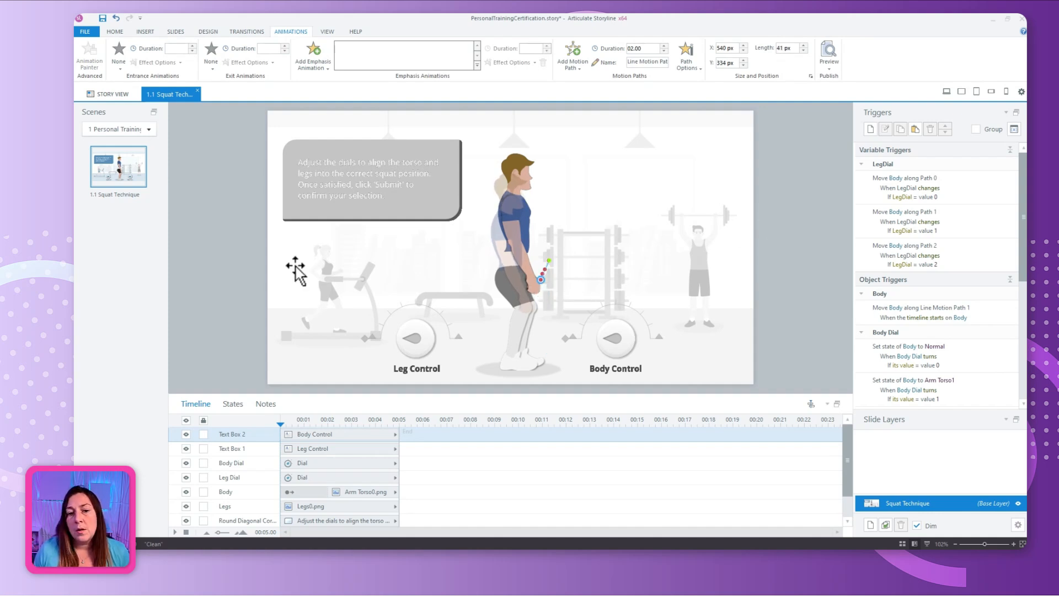
{"action": "left_click_drag", "start_coordinate": [551, 267], "coordinate": [543, 285]}
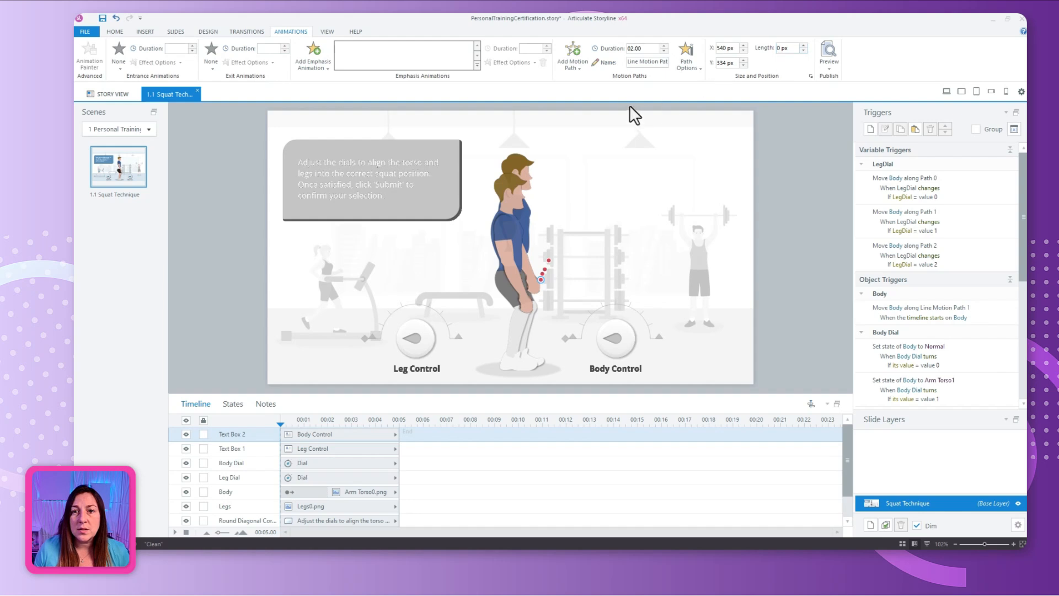
Rename the motion path aligned with the Legs3 state as Path 3.
{"action": "triple_click", "coordinate": [647, 61]}
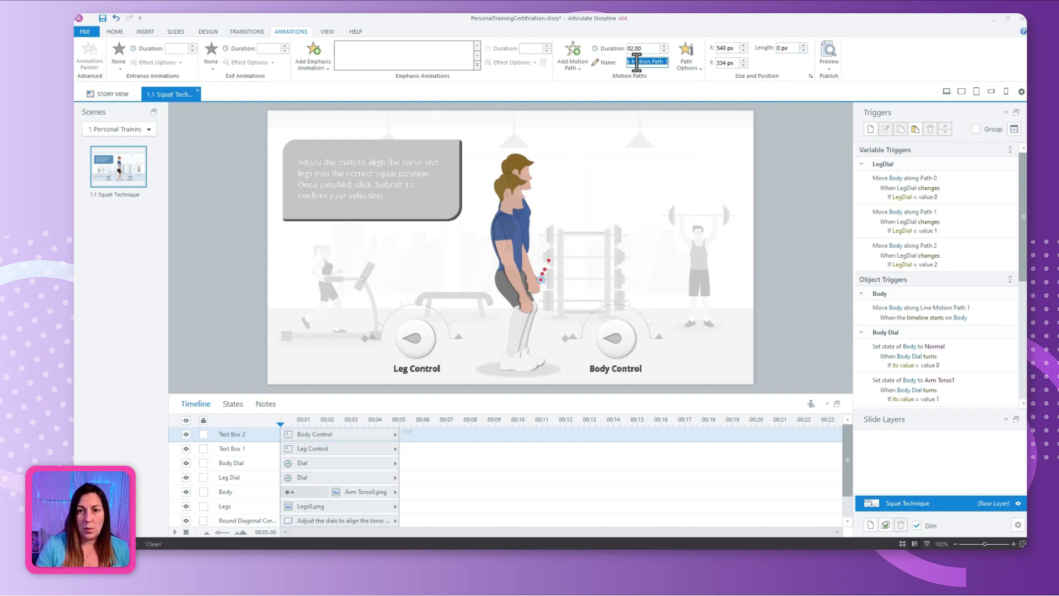
{"action": "type", "text": "Pa"}
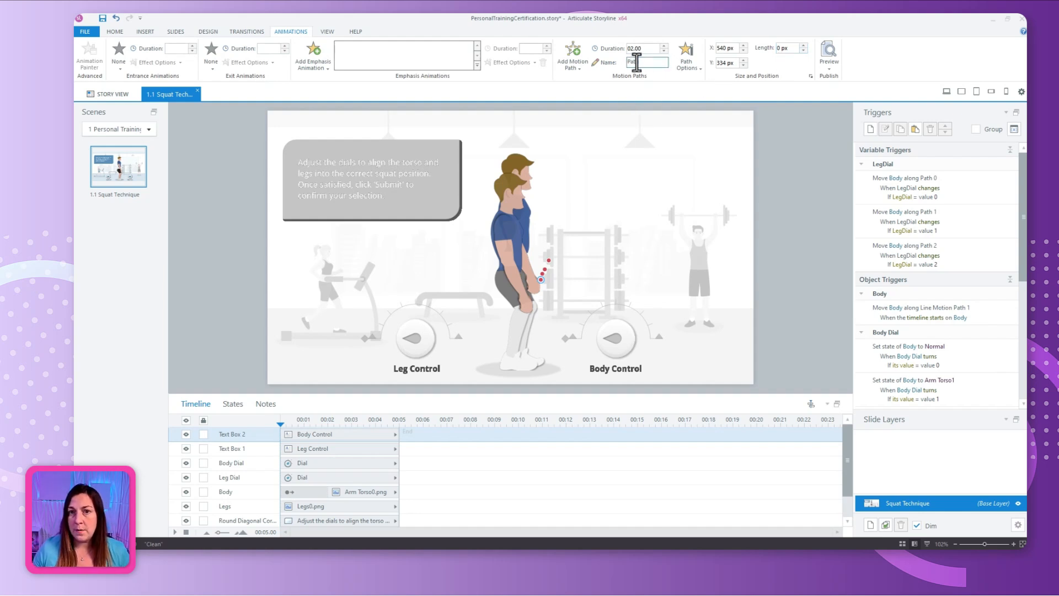
{"action": "type", "text": "th 3"}
{"action": "key", "text": "Return"}
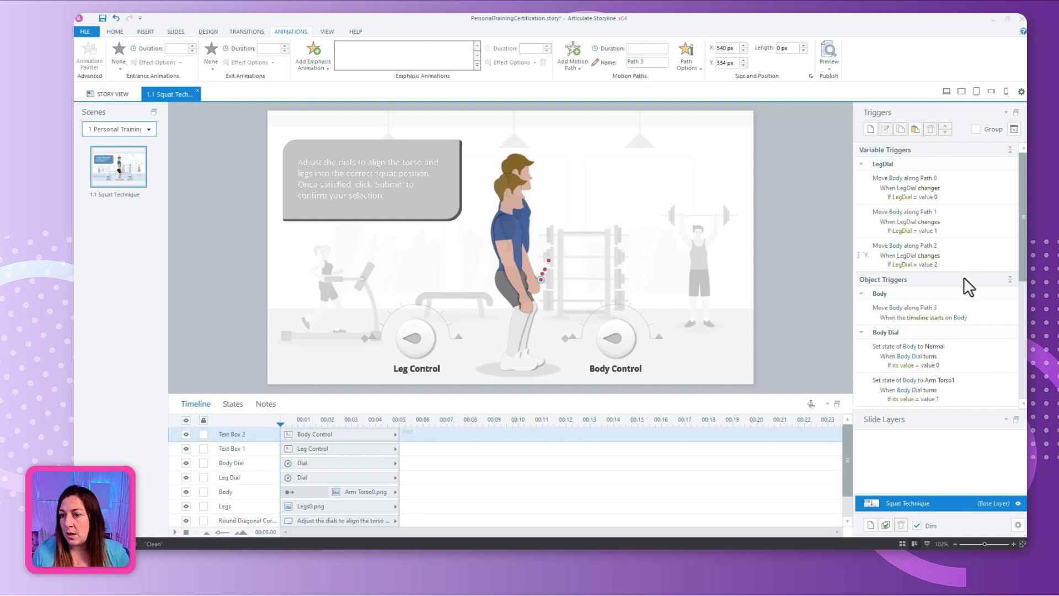
Edit the Path 3 trigger to move Body when the LegDial variable changes, on the condition that LegDial equals 3.
{"action": "double_click", "coordinate": [981, 309]}
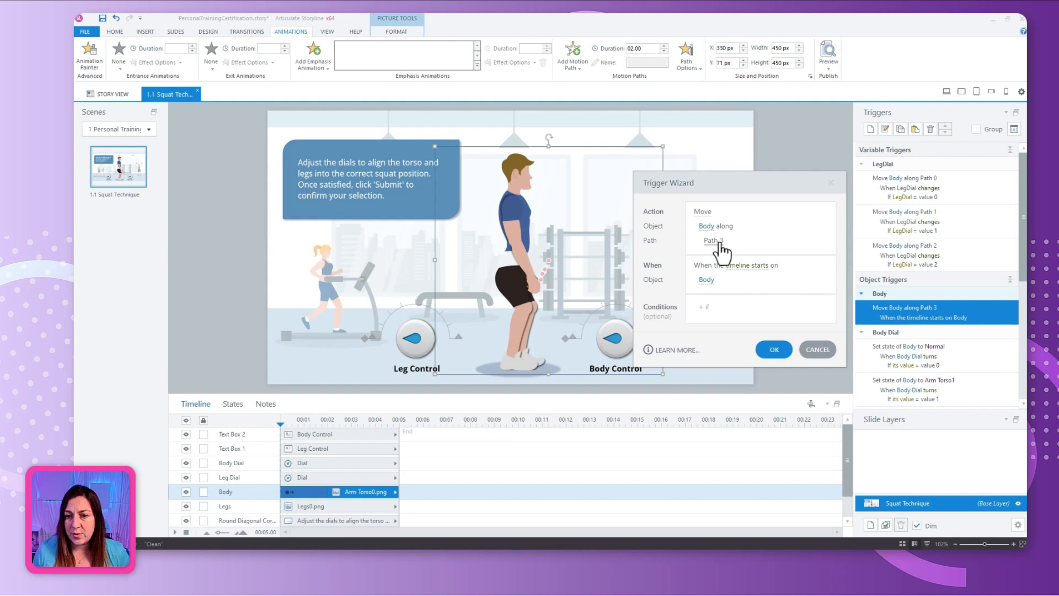
{"action": "left_click", "coordinate": [749, 269]}
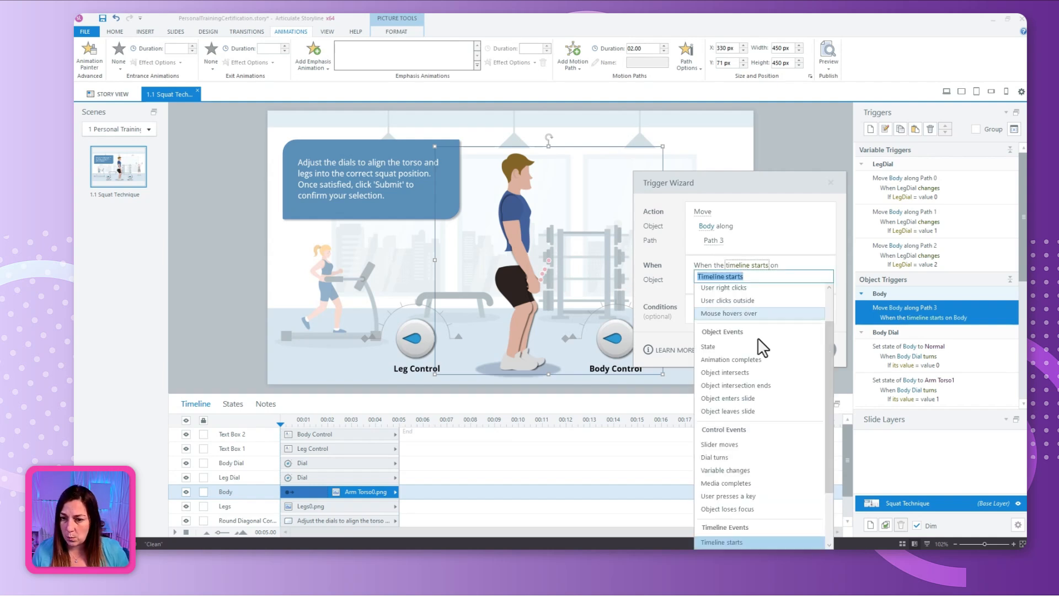
{"action": "left_click", "coordinate": [739, 470]}
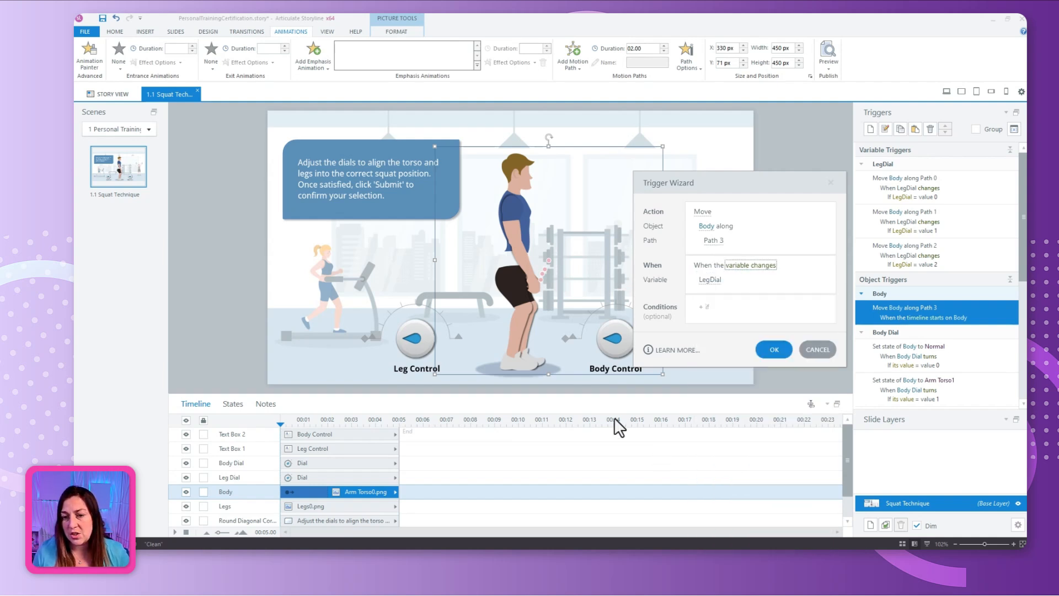
{"action": "left_click", "coordinate": [709, 306]}
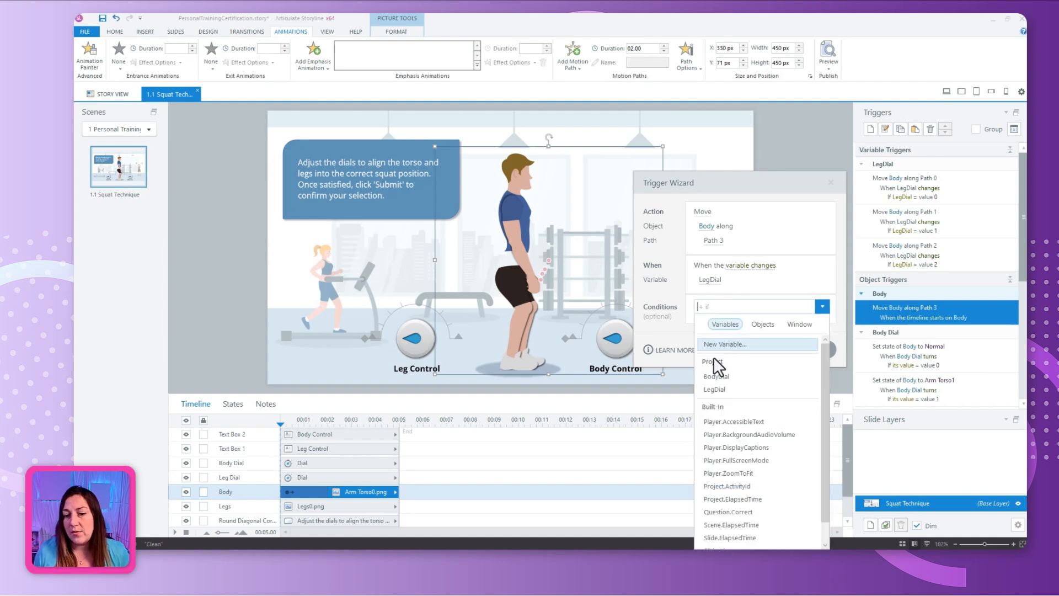
{"action": "left_click", "coordinate": [720, 393]}
{"action": "left_click", "coordinate": [750, 304]}
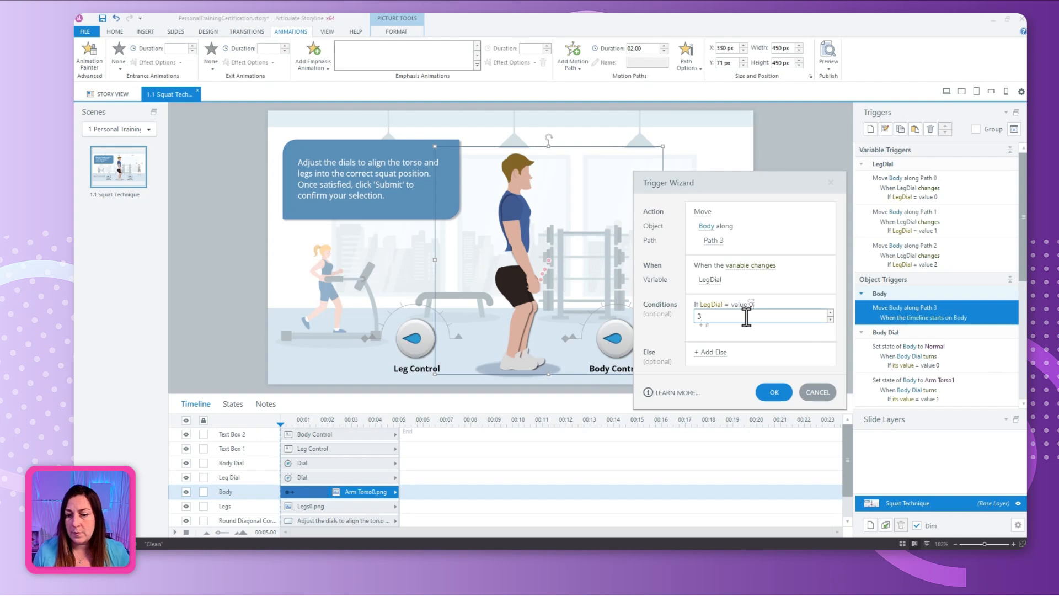
{"action": "key", "text": "Return"}
{"action": "left_click", "coordinate": [762, 388]}
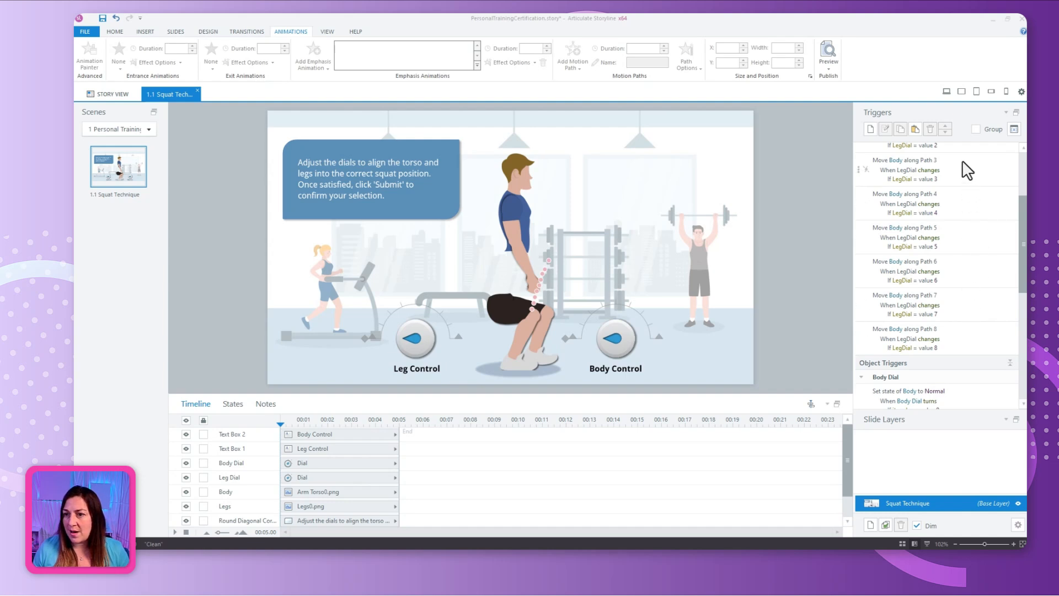
Review the LegDial path triggers, set the Legs picture's initial state back to Normal and return to the timeline.
{"action": "scroll", "coordinate": [1023, 208], "scroll_direction": "up", "scroll_amount": 4}
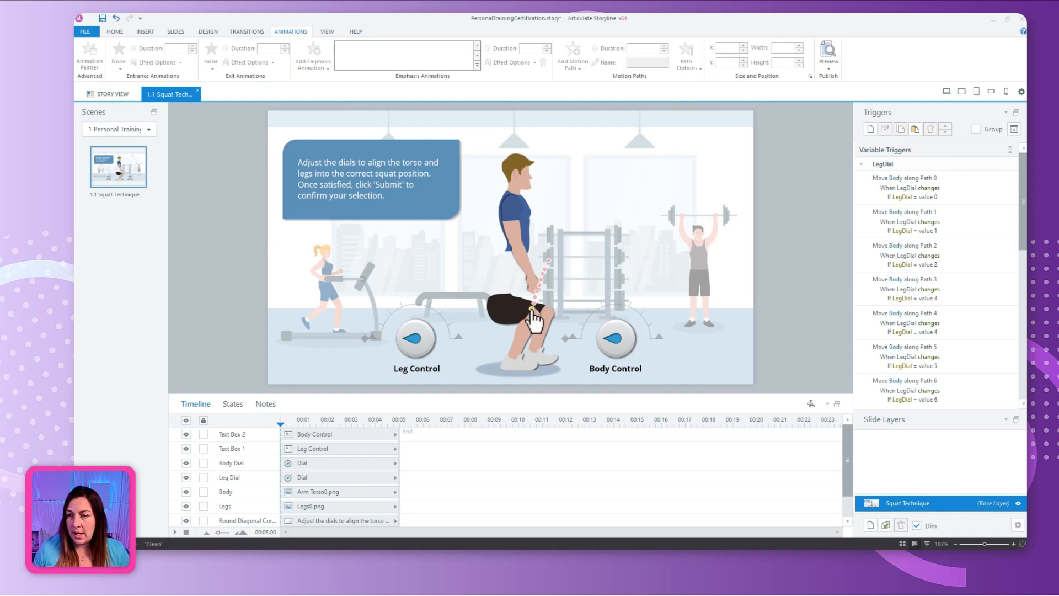
{"action": "scroll", "coordinate": [985, 308], "scroll_direction": "down", "scroll_amount": 5}
{"action": "scroll", "coordinate": [982, 307], "scroll_direction": "up", "scroll_amount": 5}
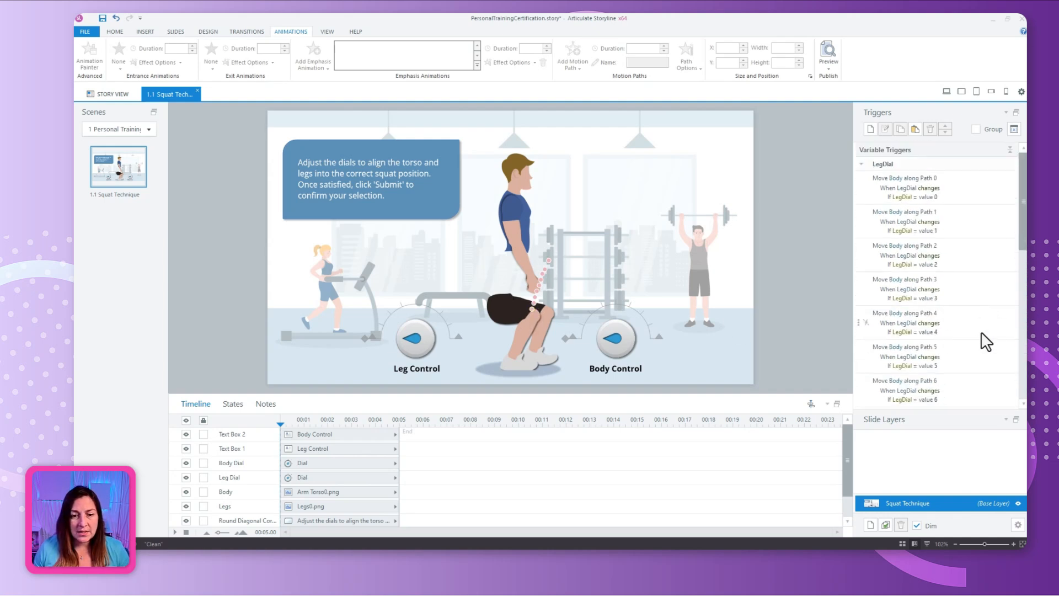
{"action": "left_click", "coordinate": [331, 505]}
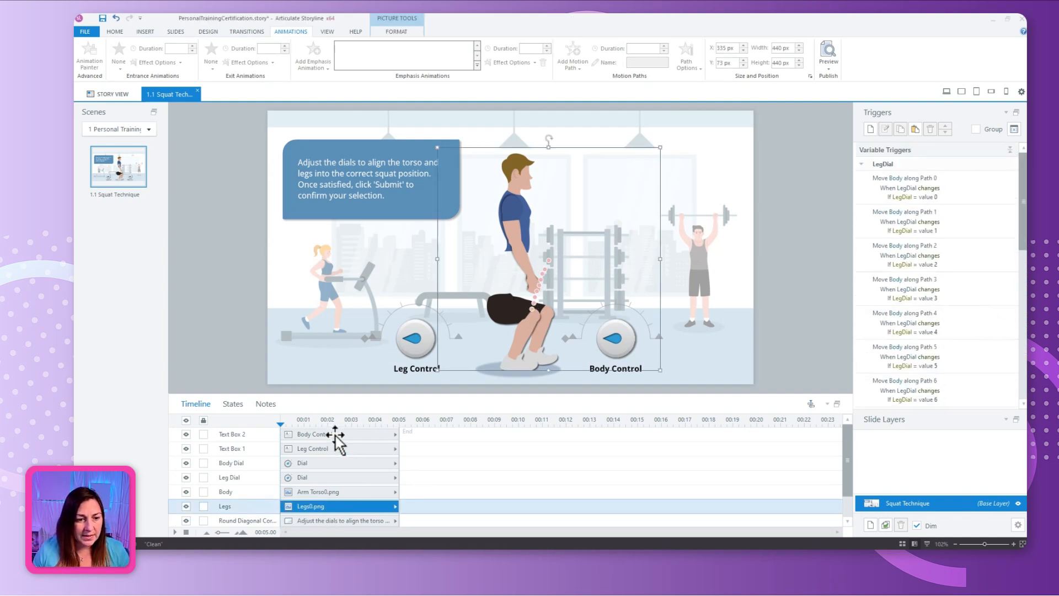
{"action": "left_click", "coordinate": [233, 404]}
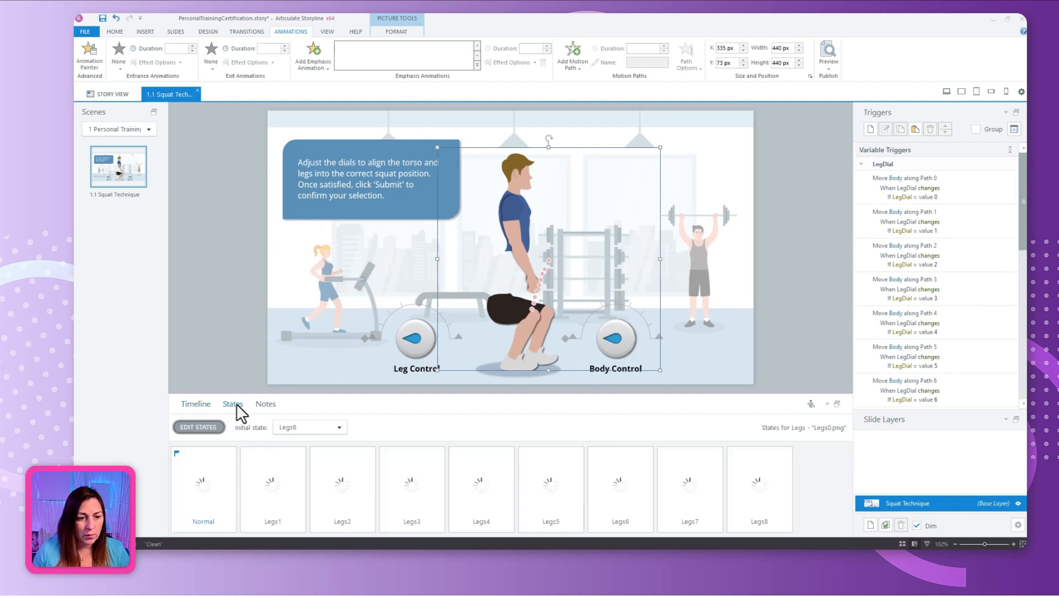
{"action": "left_click", "coordinate": [339, 428]}
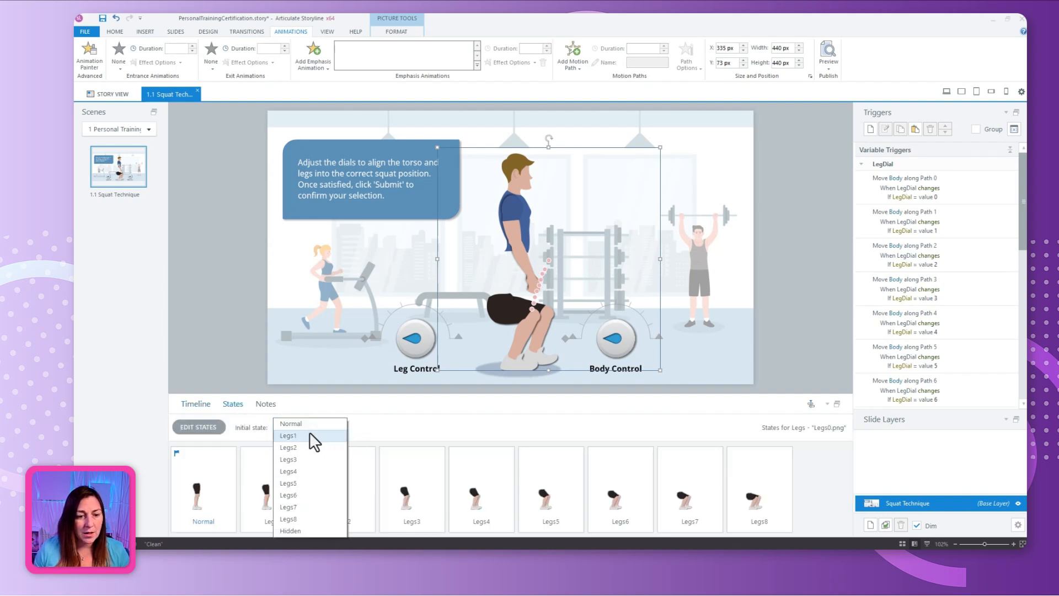
{"action": "left_click", "coordinate": [301, 424]}
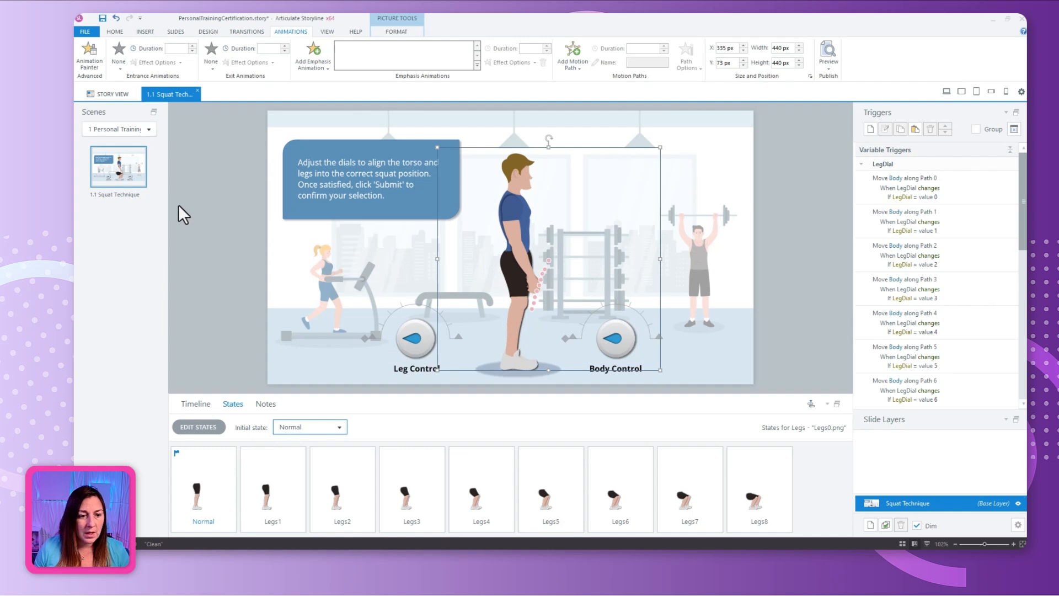
{"action": "left_click", "coordinate": [194, 404]}
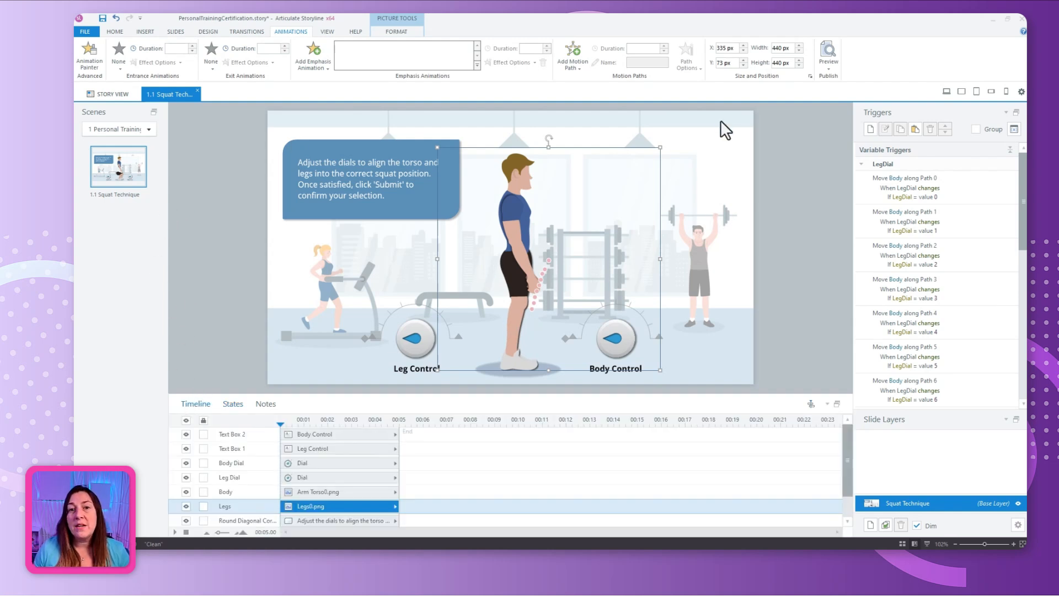
Preview the slide, turn the Leg Control and Body Control dials to test the body's alignment, and close the preview.
{"action": "left_click", "coordinate": [828, 67]}
{"action": "left_click", "coordinate": [799, 78]}
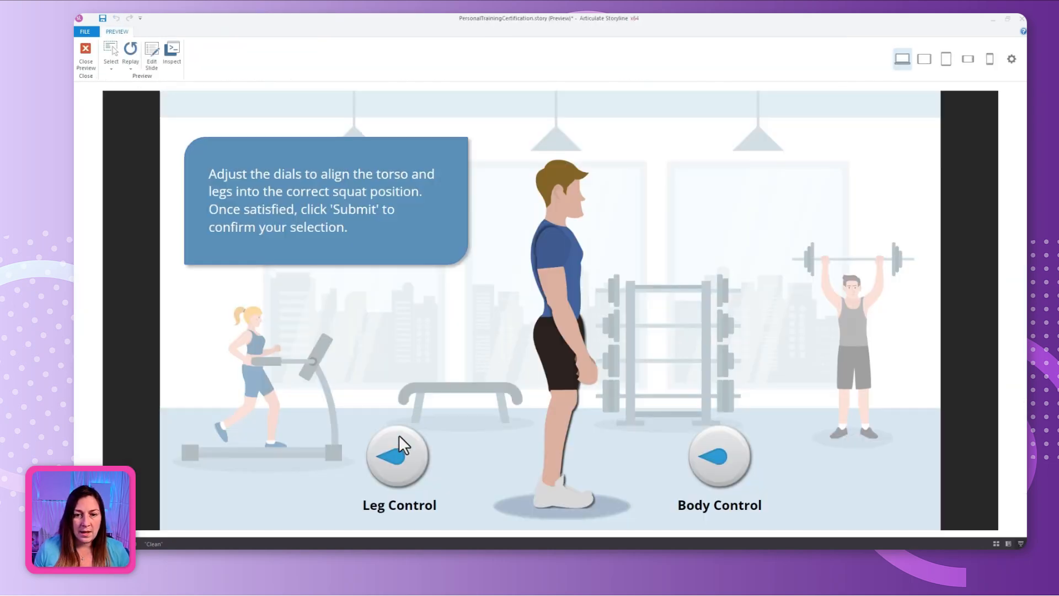
{"action": "left_click_drag", "start_coordinate": [399, 435], "coordinate": [454, 491]}
{"action": "left_click_drag", "start_coordinate": [367, 488], "coordinate": [420, 441]}
{"action": "left_click_drag", "start_coordinate": [722, 441], "coordinate": [638, 461]}
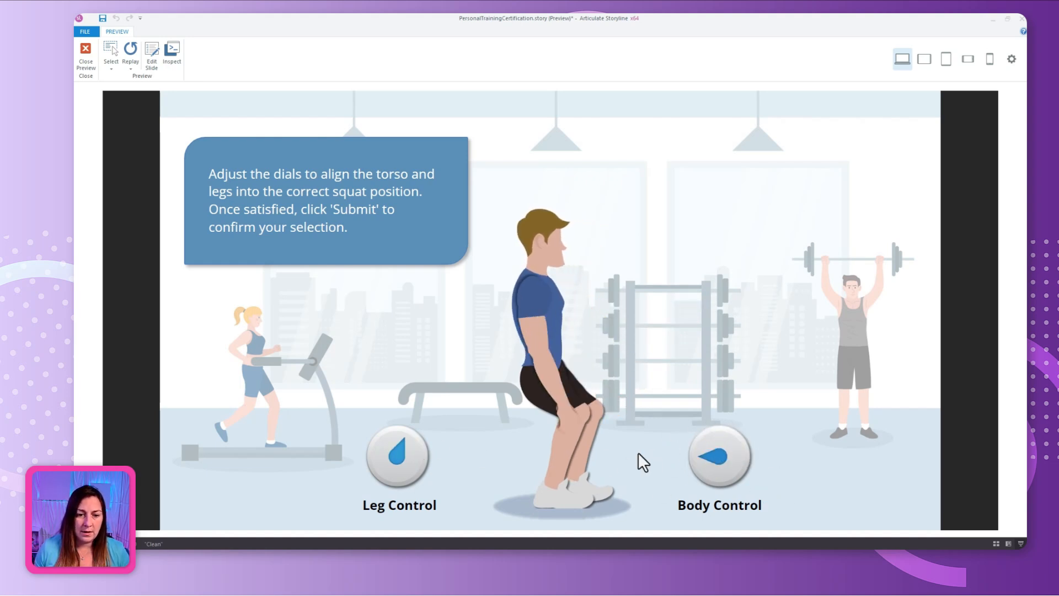
{"action": "left_click_drag", "start_coordinate": [385, 449], "coordinate": [381, 444]}
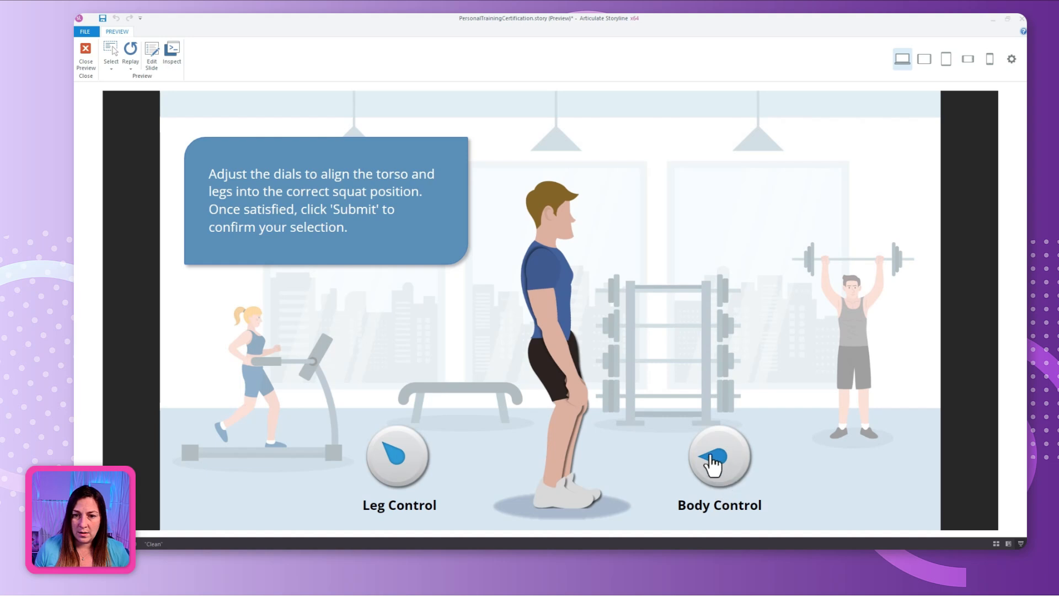
{"action": "left_click_drag", "start_coordinate": [709, 461], "coordinate": [661, 507]}
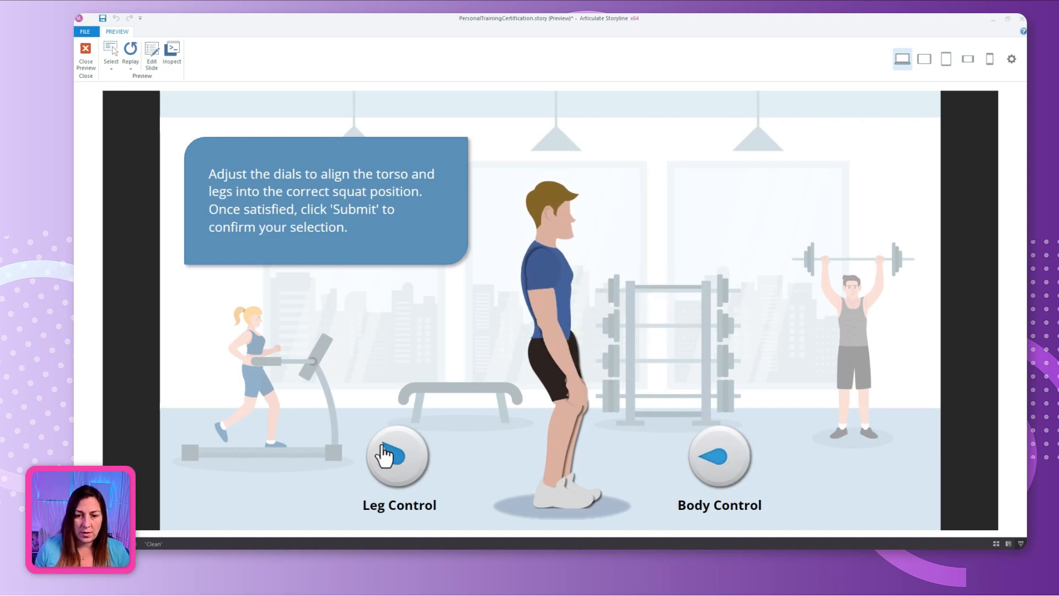
{"action": "left_click_drag", "start_coordinate": [385, 449], "coordinate": [480, 482]}
{"action": "left_click_drag", "start_coordinate": [715, 466], "coordinate": [631, 481]}
{"action": "left_click_drag", "start_coordinate": [413, 467], "coordinate": [348, 445]}
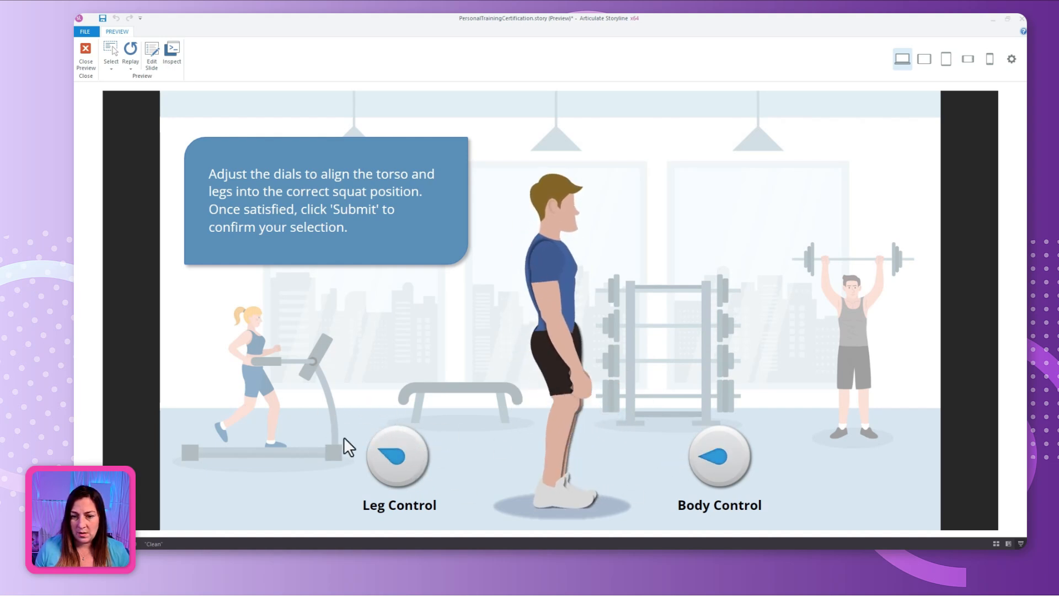
{"action": "left_click_drag", "start_coordinate": [709, 465], "coordinate": [654, 417]}
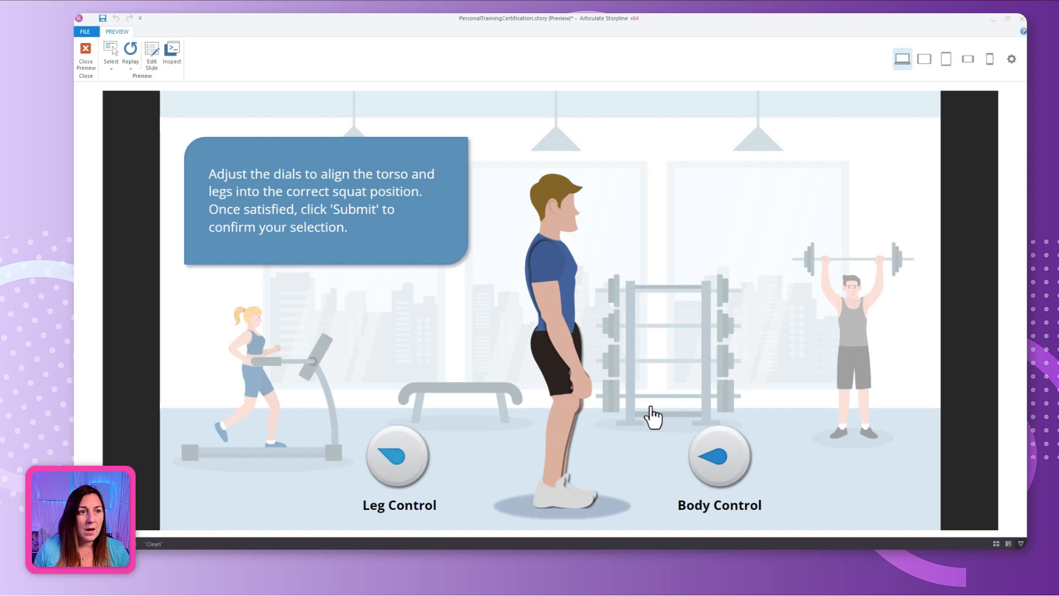
{"action": "left_click", "coordinate": [87, 53]}
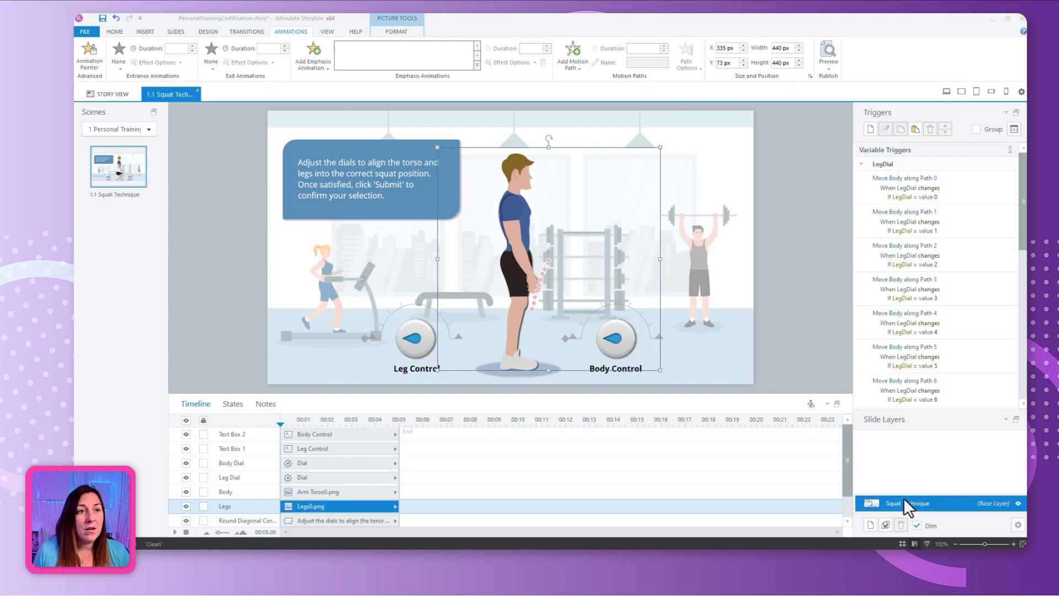
Insert a rounded button about 171 by 72 px on the slide's upper right area and label it SUBMIT.
{"action": "left_click", "coordinate": [115, 31]}
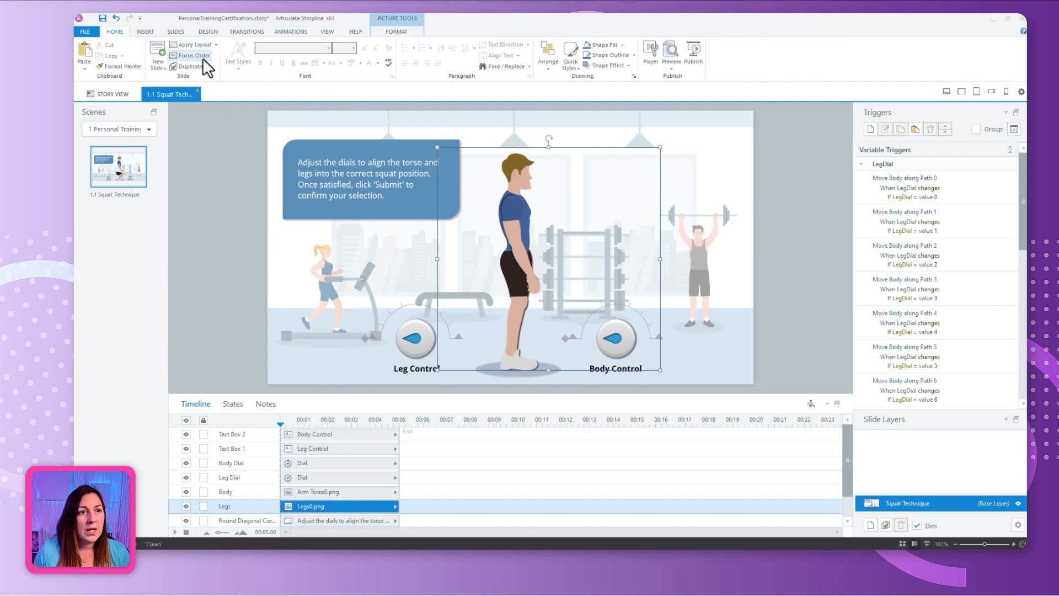
{"action": "left_click", "coordinate": [148, 32]}
{"action": "left_click", "coordinate": [553, 65]}
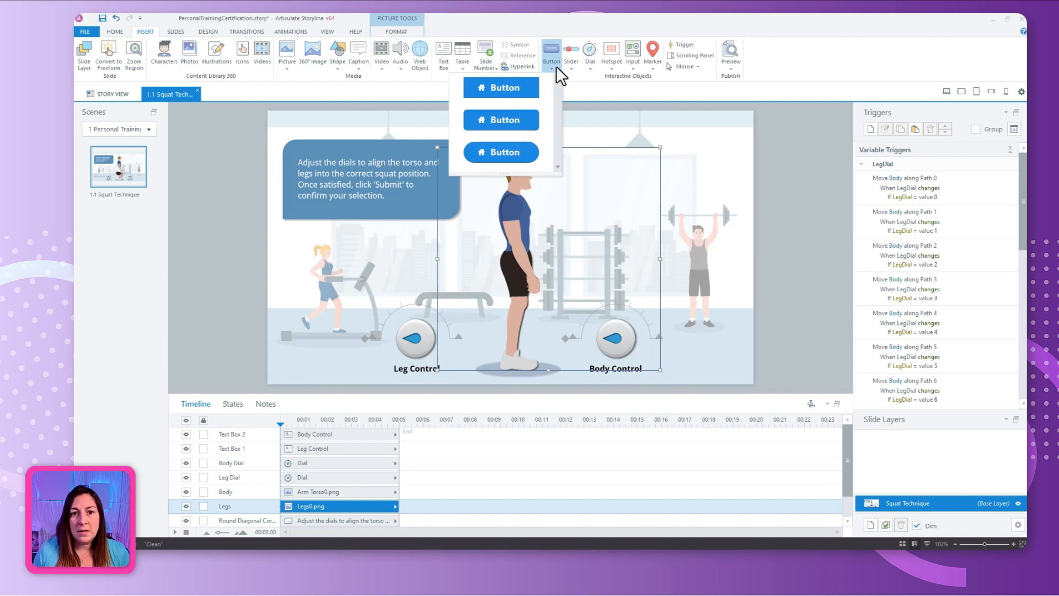
{"action": "left_click", "coordinate": [524, 122]}
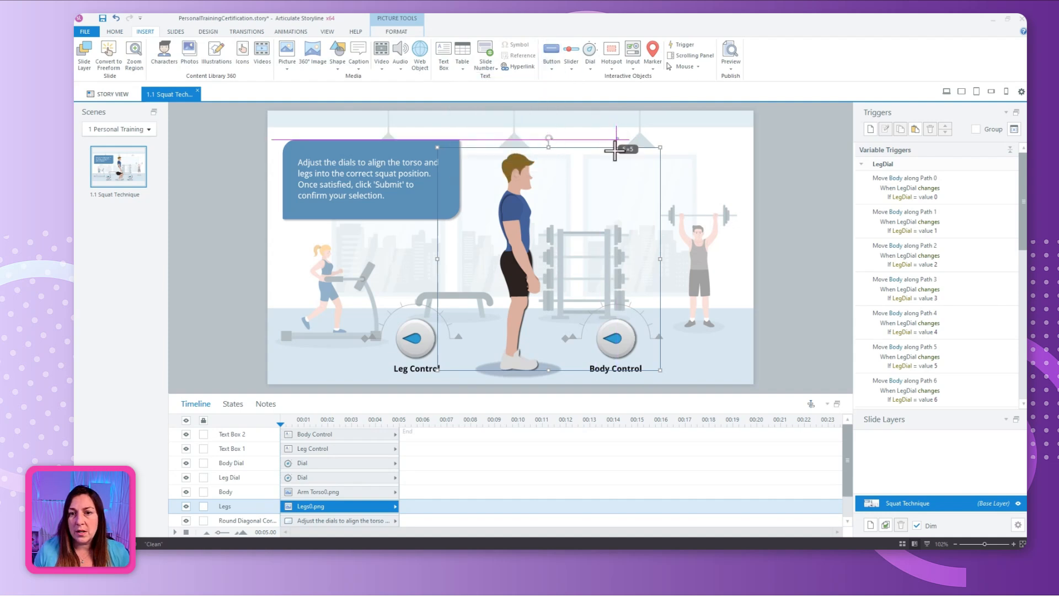
{"action": "mouse_move", "coordinate": [616, 140]}
{"action": "left_mouse_down"}
{"action": "mouse_move", "coordinate": [736, 187]}
{"action": "mouse_move", "coordinate": [702, 177]}
{"action": "left_mouse_up"}
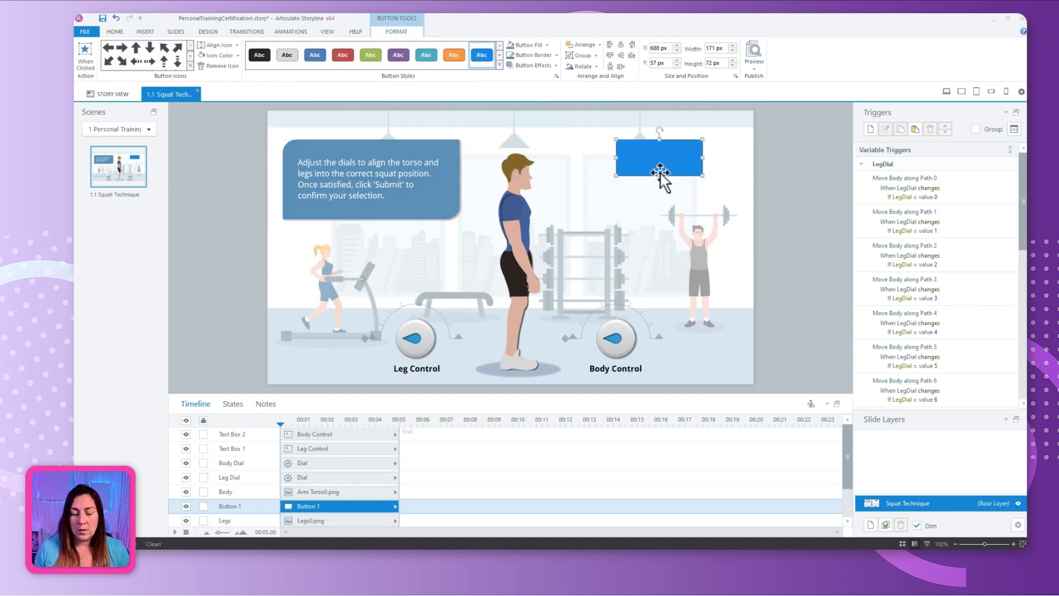
{"action": "type", "text": "SUBMIT"}
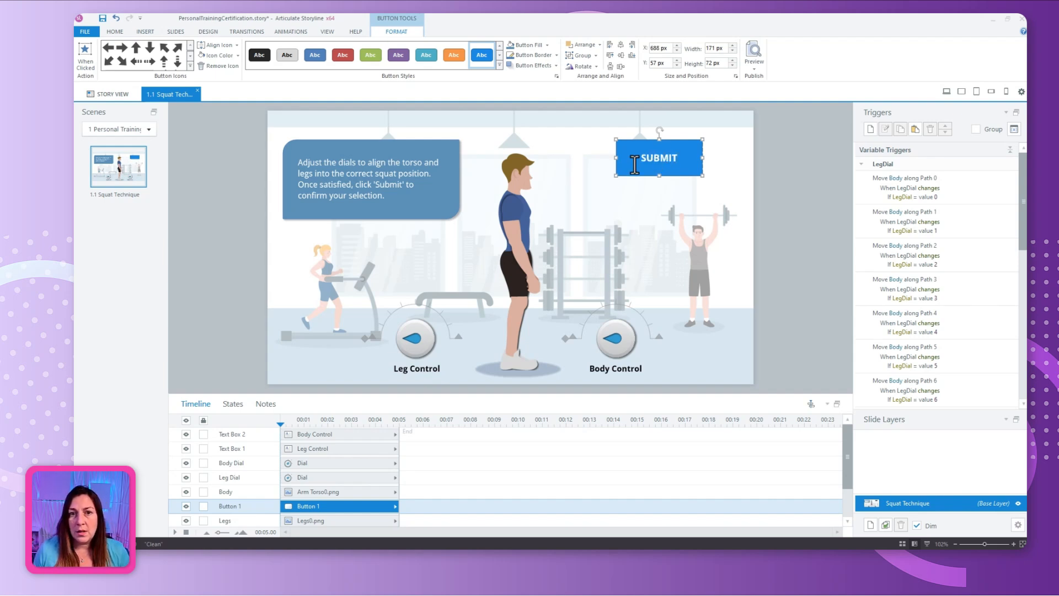
Fill the SUBMIT button with the blue sampled from the instruction text box.
{"action": "left_click", "coordinate": [542, 46]}
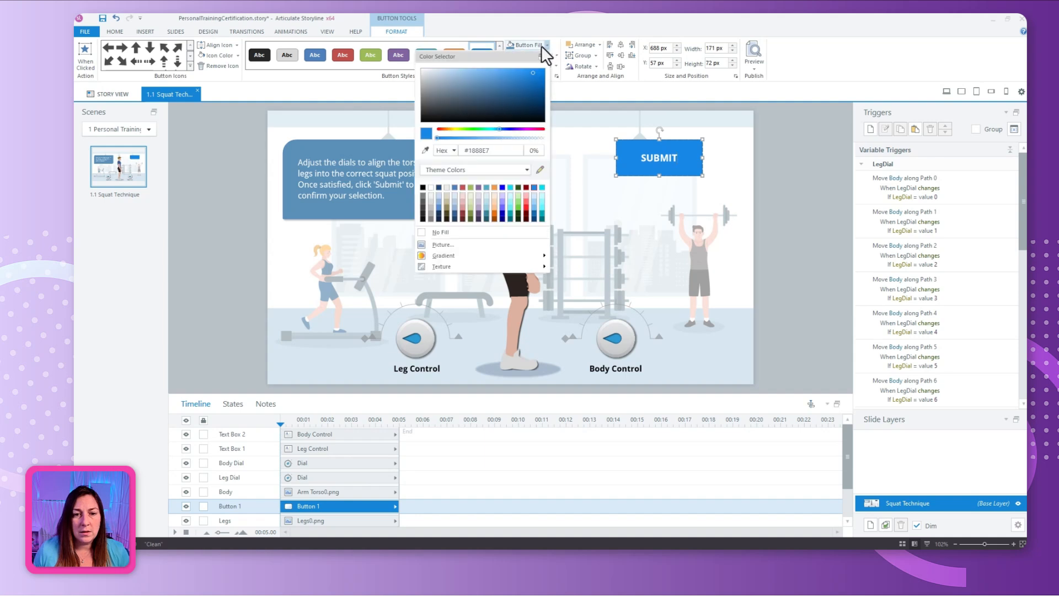
{"action": "left_click", "coordinate": [425, 150]}
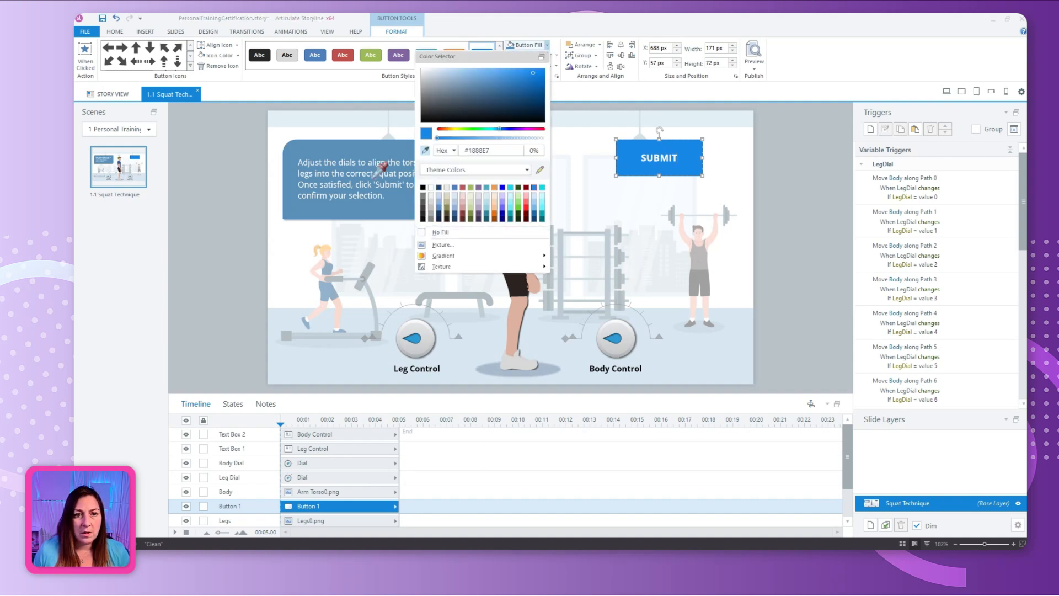
{"action": "left_click", "coordinate": [355, 155]}
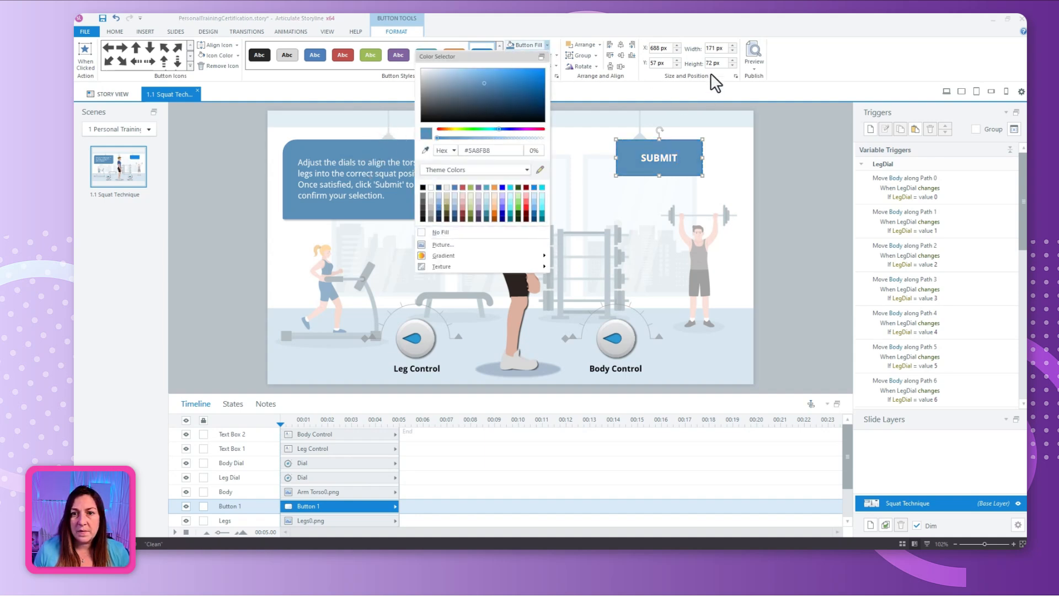
{"action": "left_click", "coordinate": [697, 25]}
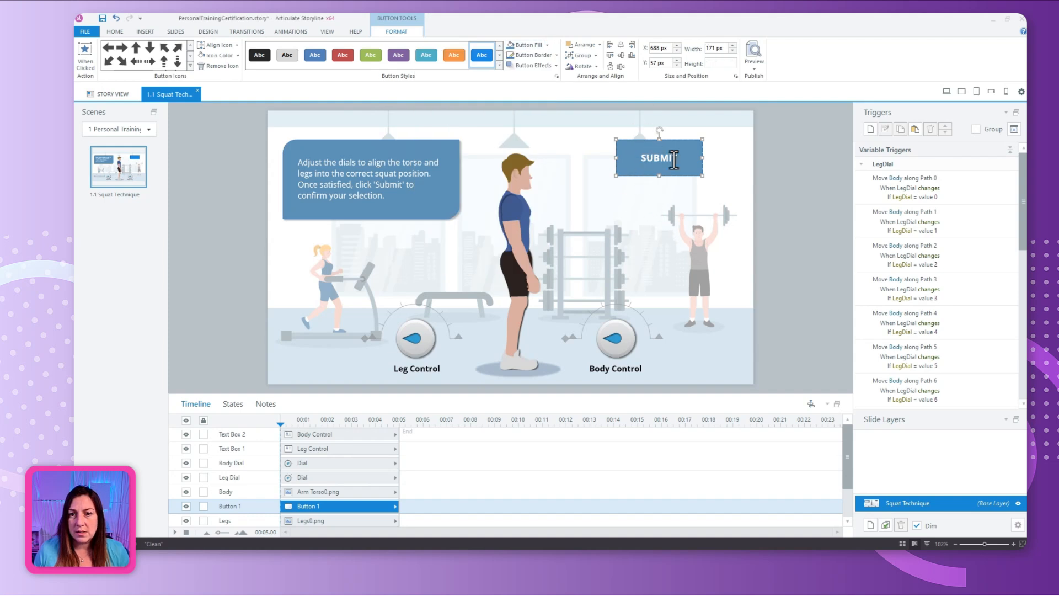
{"action": "left_click", "coordinate": [683, 197]}
{"action": "left_click", "coordinate": [635, 177]}
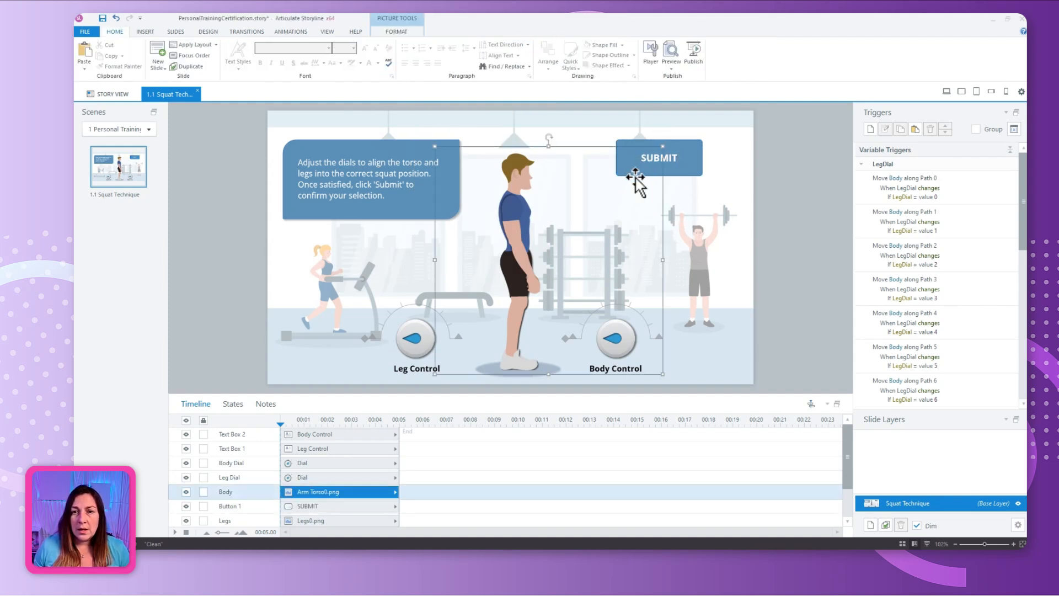
{"action": "left_click", "coordinate": [689, 163]}
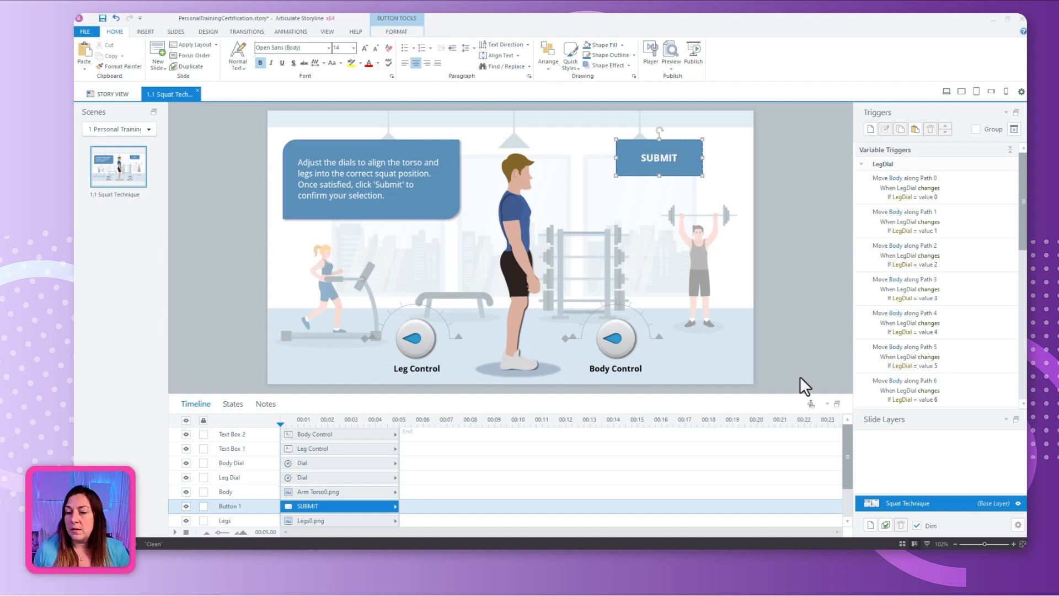
Add a new slide layer named Correct.
{"action": "left_click", "coordinate": [870, 524]}
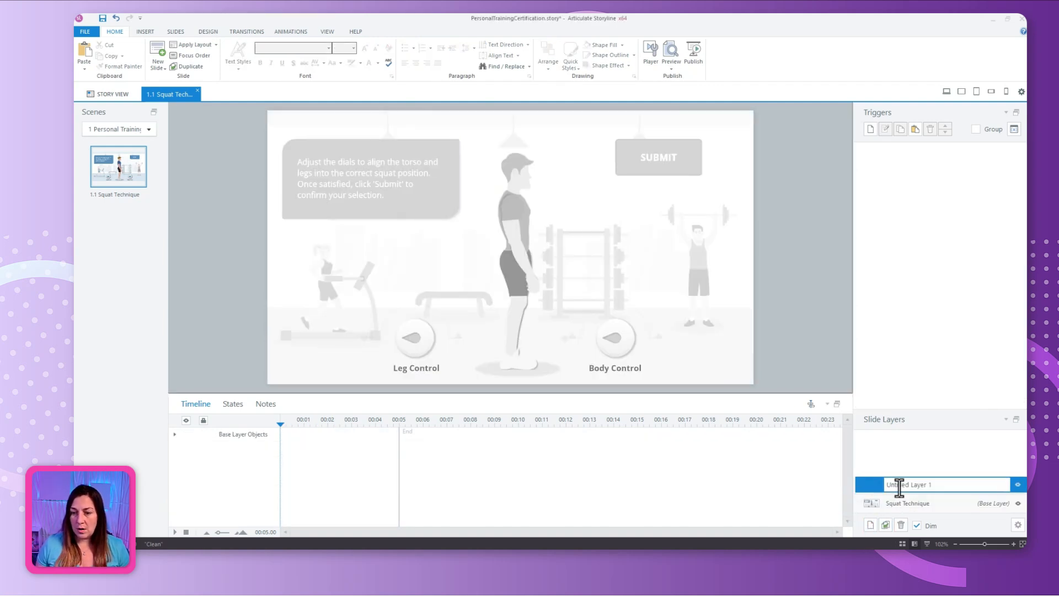
{"action": "left_click_drag", "start_coordinate": [937, 486], "coordinate": [789, 504]}
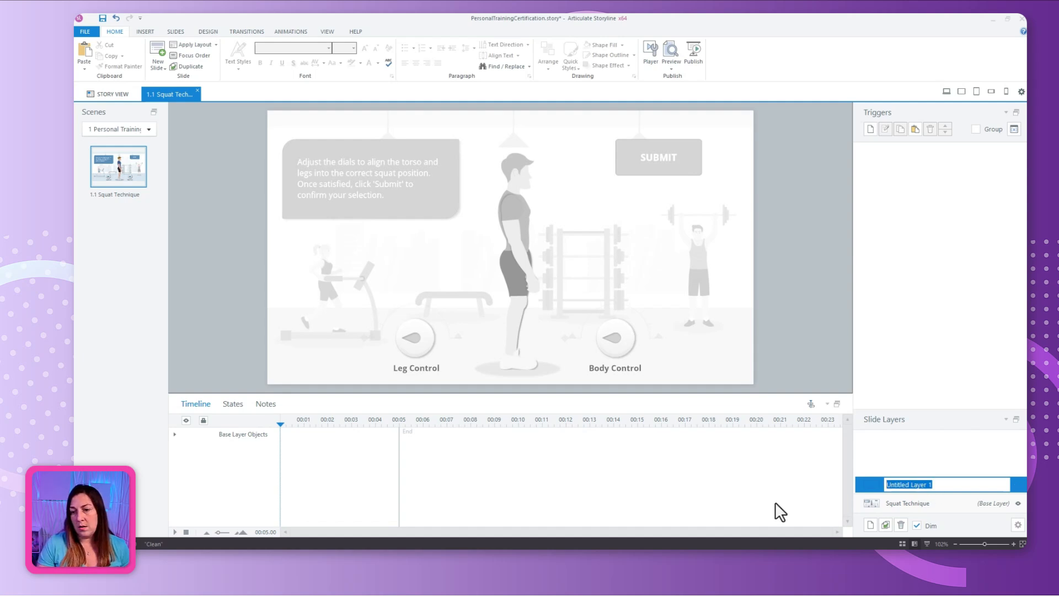
{"action": "type", "text": "Correct"}
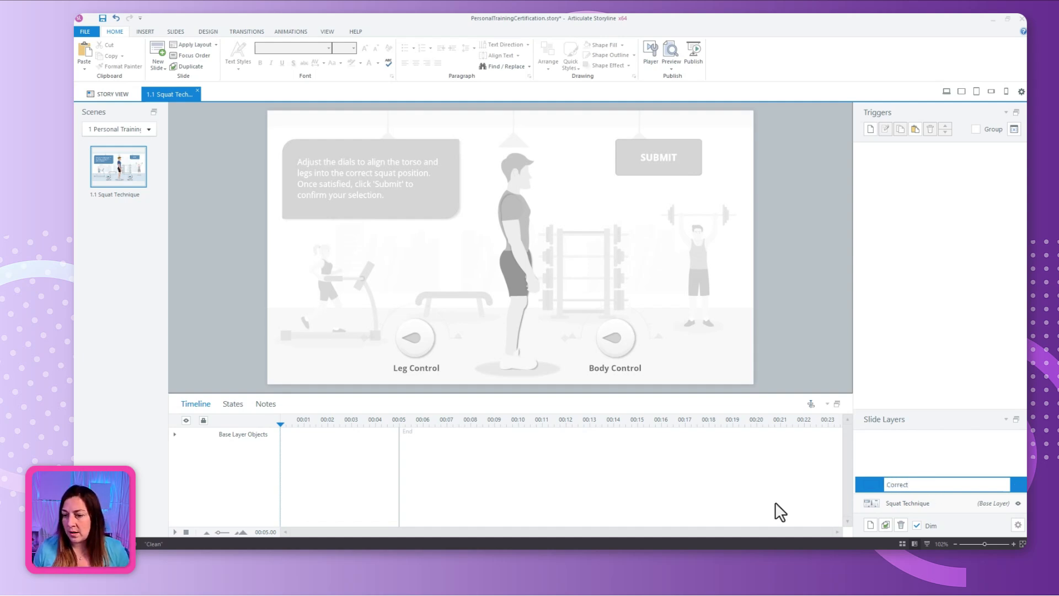